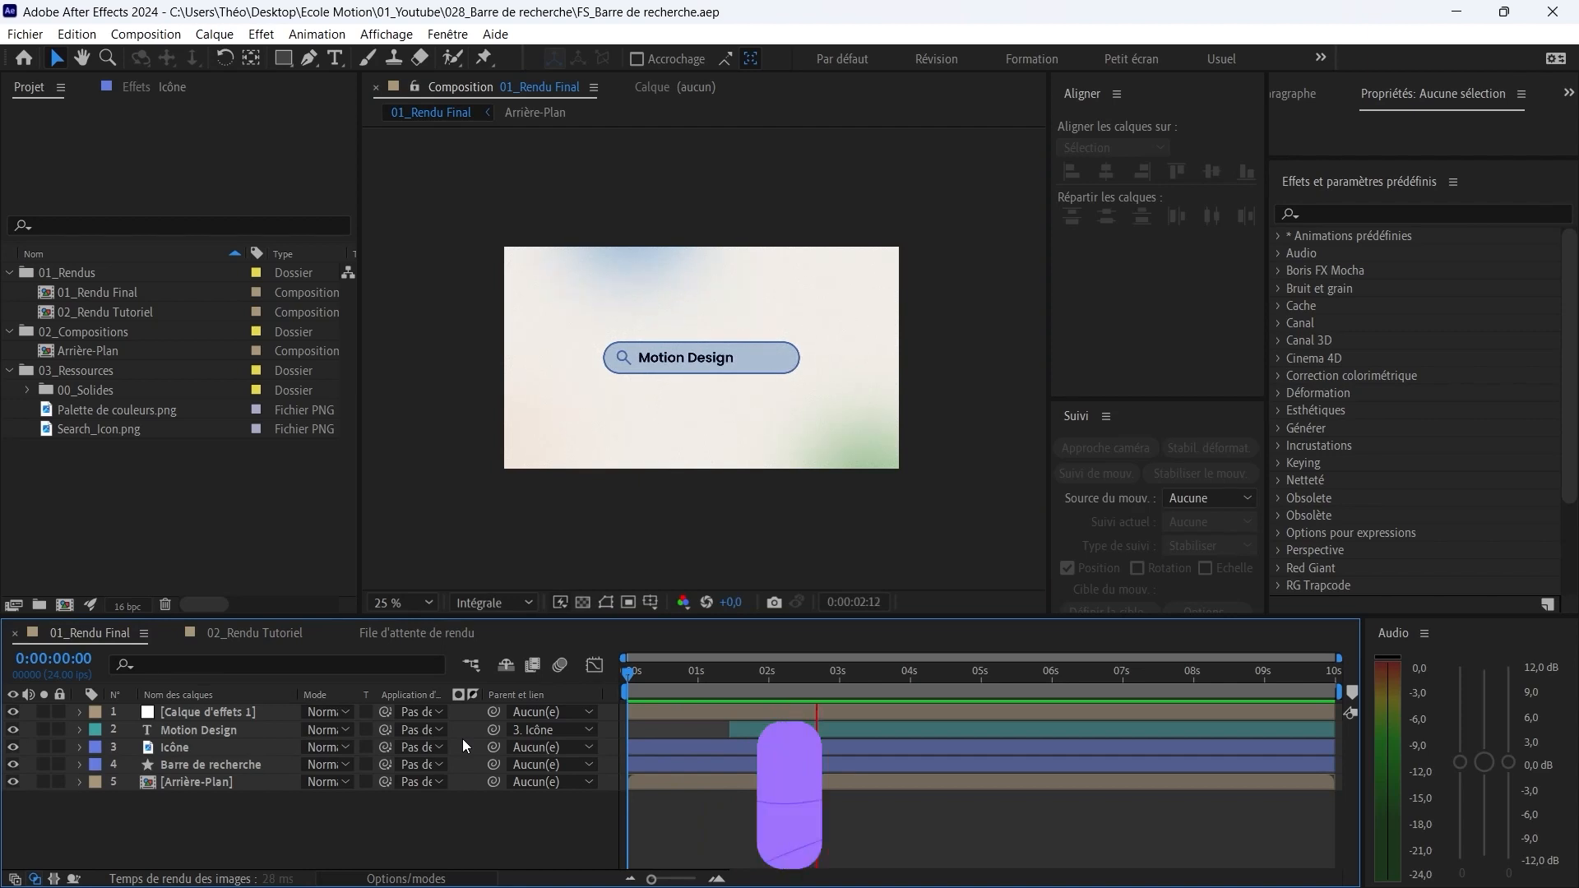
# Step: Open the 02_Rendu Tutoriel composition with the Rectangle tool active and display the proportional grid over it
pyautogui.click(241, 633)
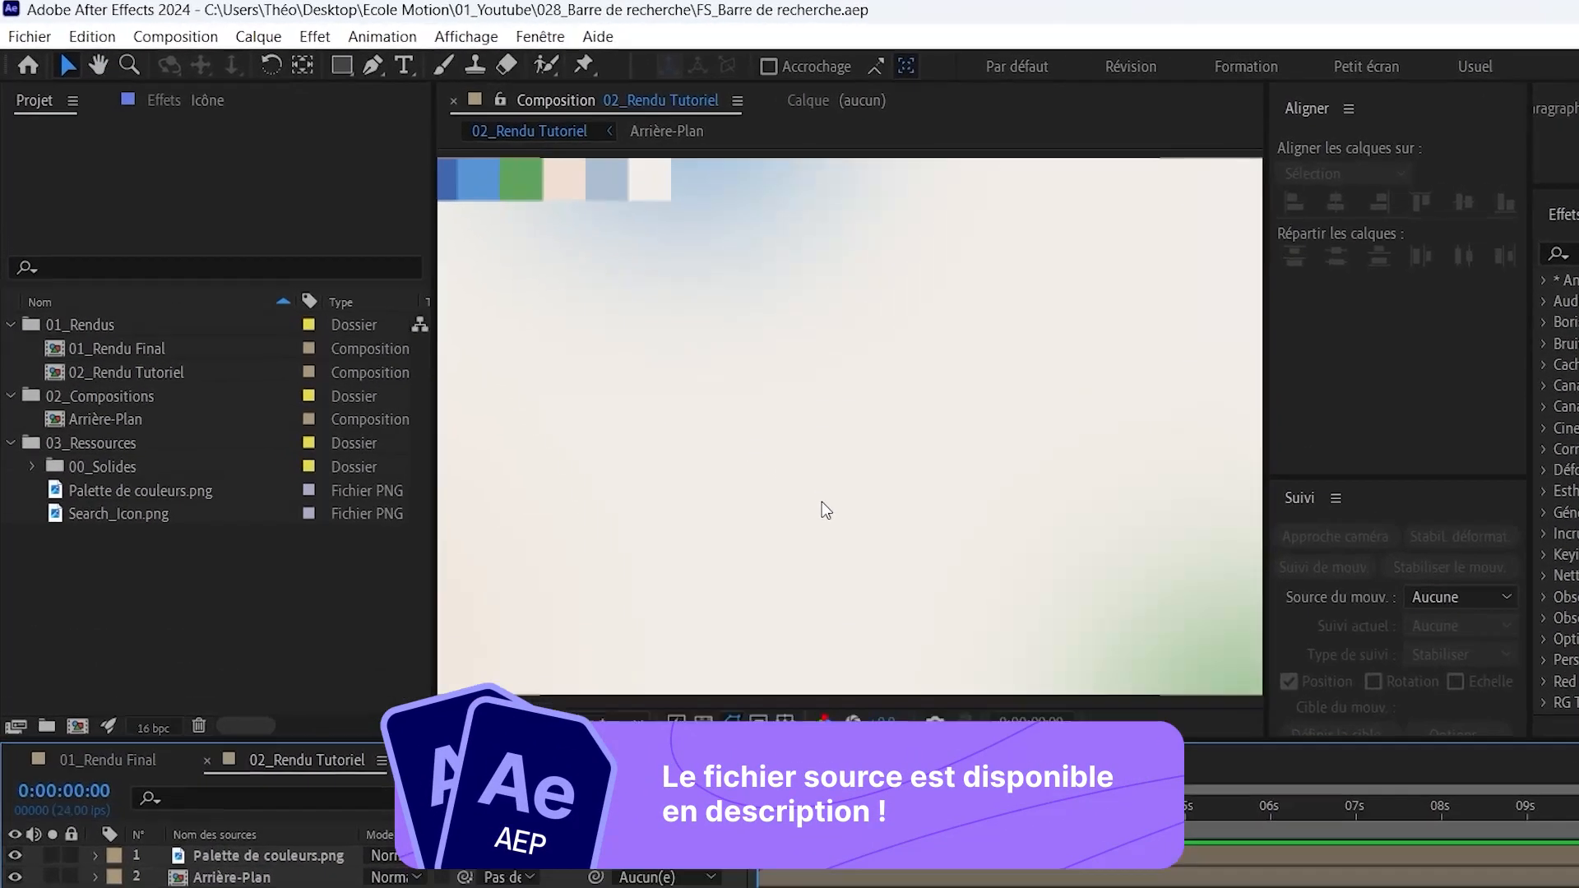
pyautogui.click(293, 60)
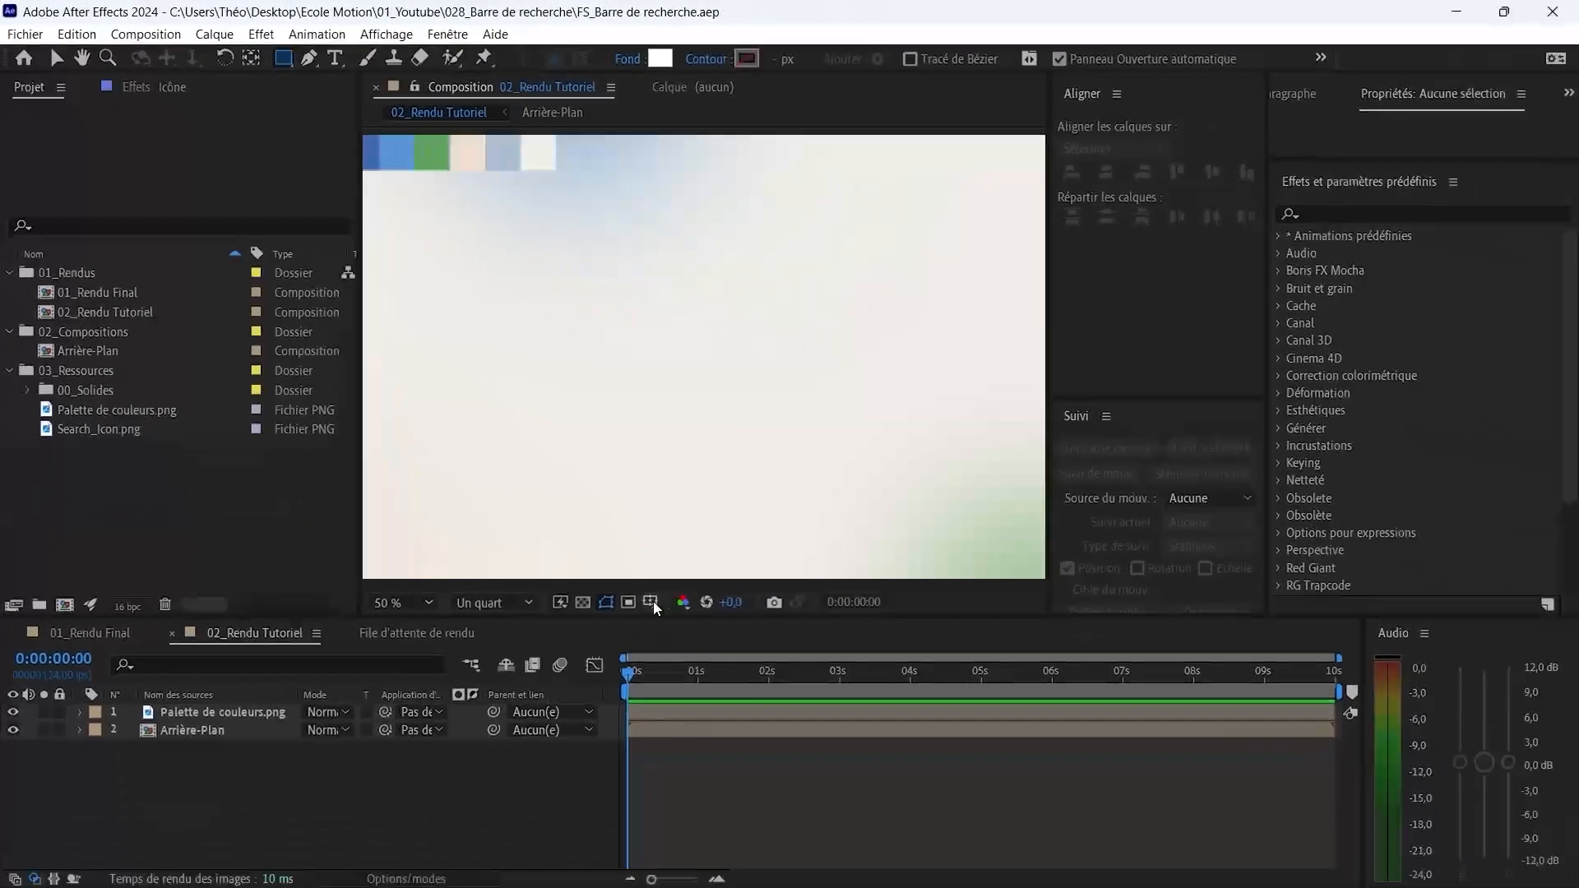
pyautogui.click(719, 664)
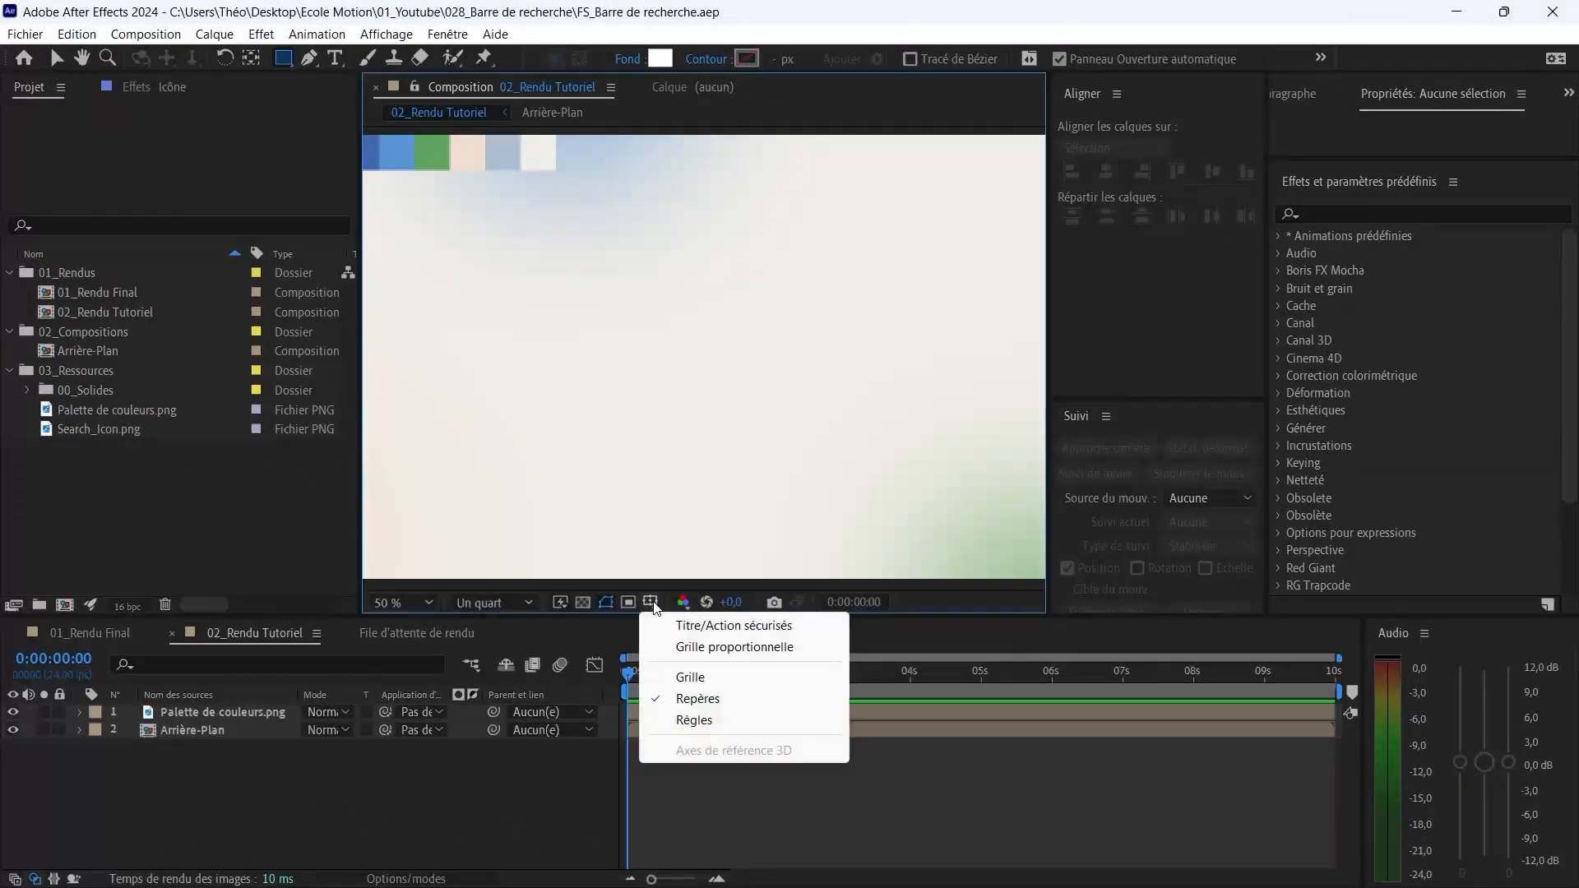
pyautogui.click(689, 645)
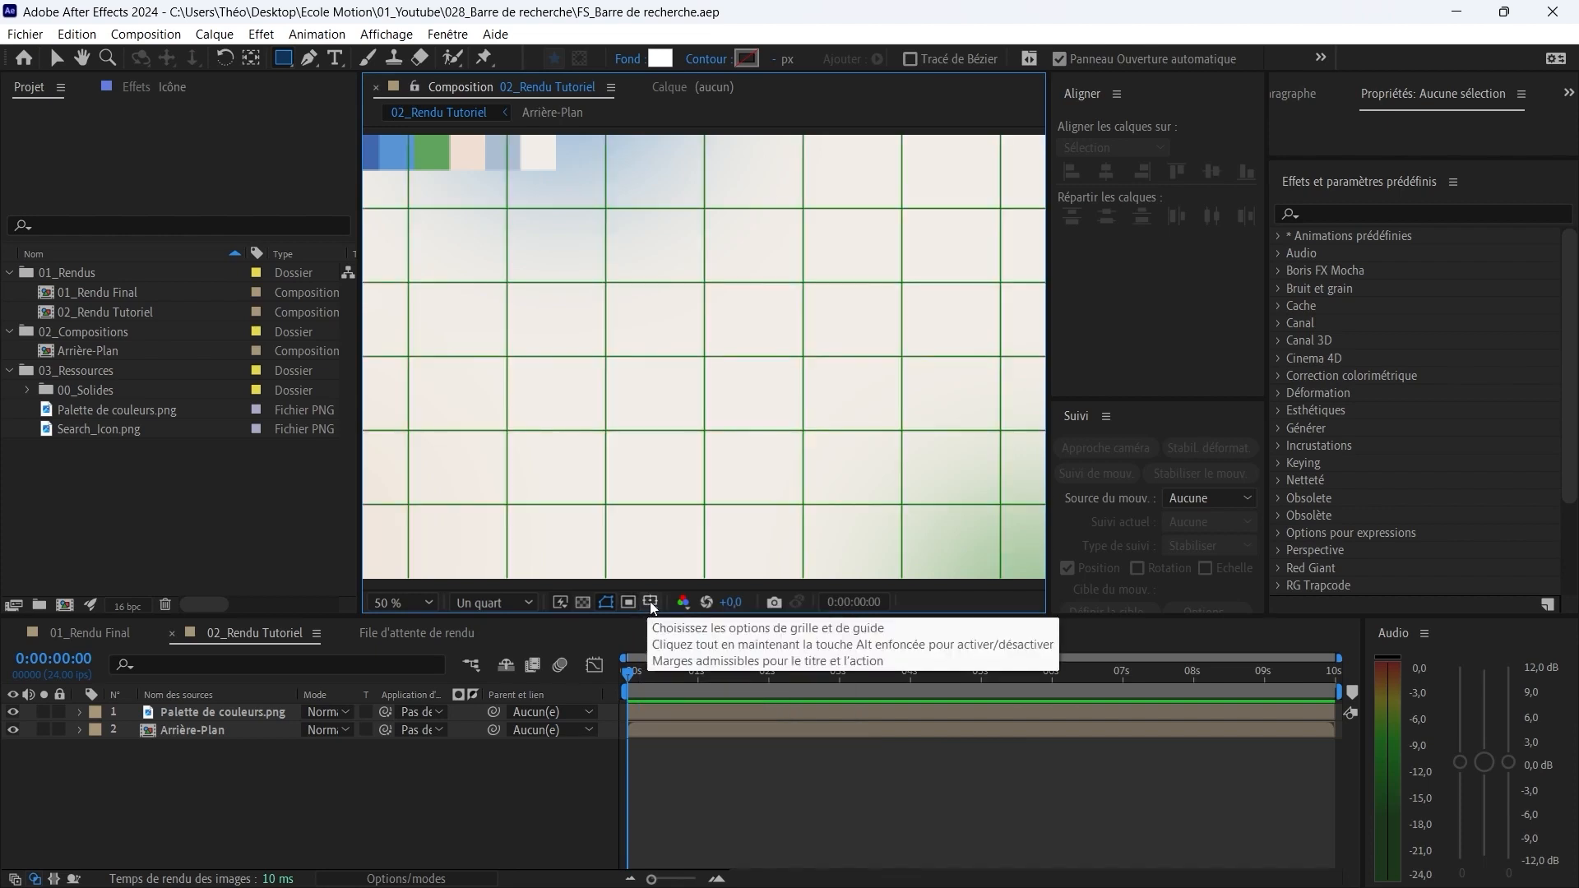
# Step: Draw a white rectangle shape of about 798 × 200 px around the centre of the composition and return to the Selection tool
pyautogui.moveTo(539, 316); pyautogui.dragTo(866, 398)
pyautogui.scroll(-2, 774, 370)
pyautogui.scroll(2, 761, 367)
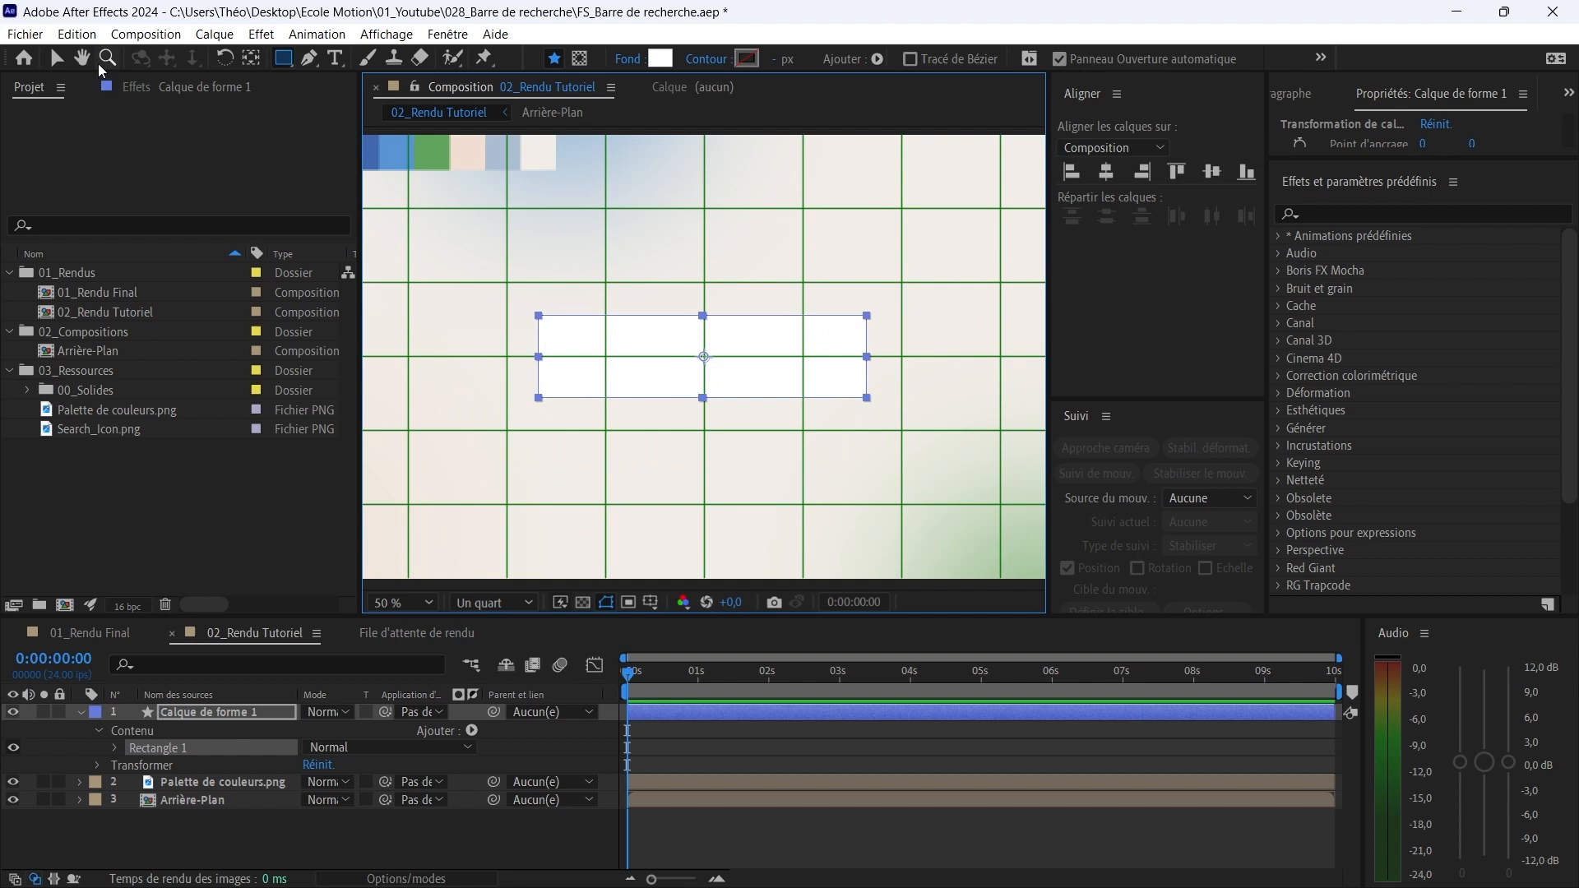
pyautogui.click(56, 59)
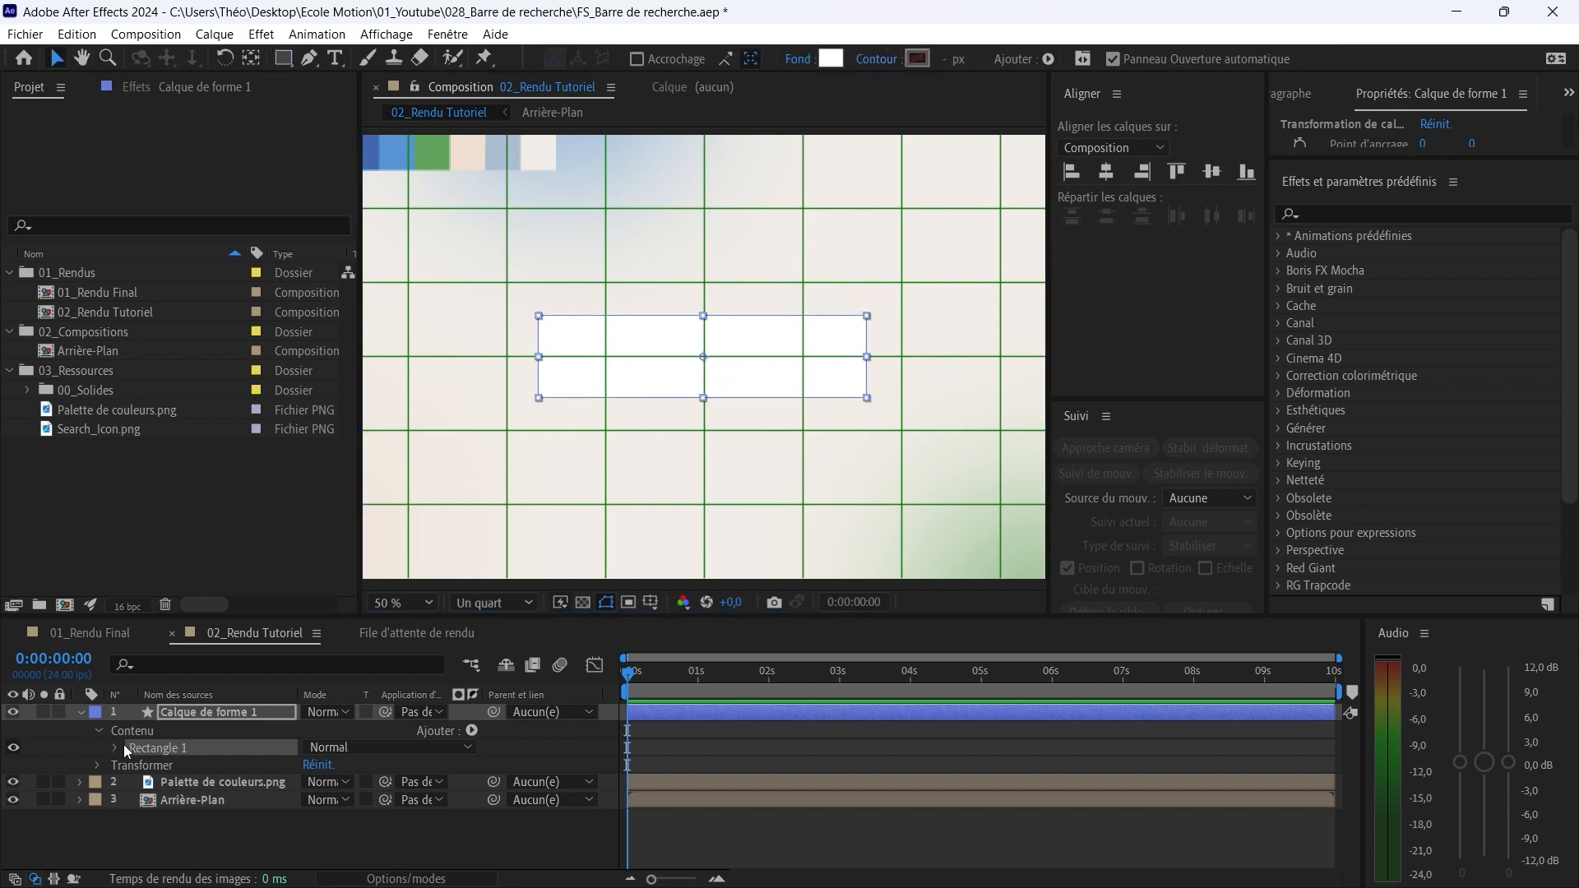
# Step: Rename the new shape layer as Barre de recherche
pyautogui.click(186, 713)
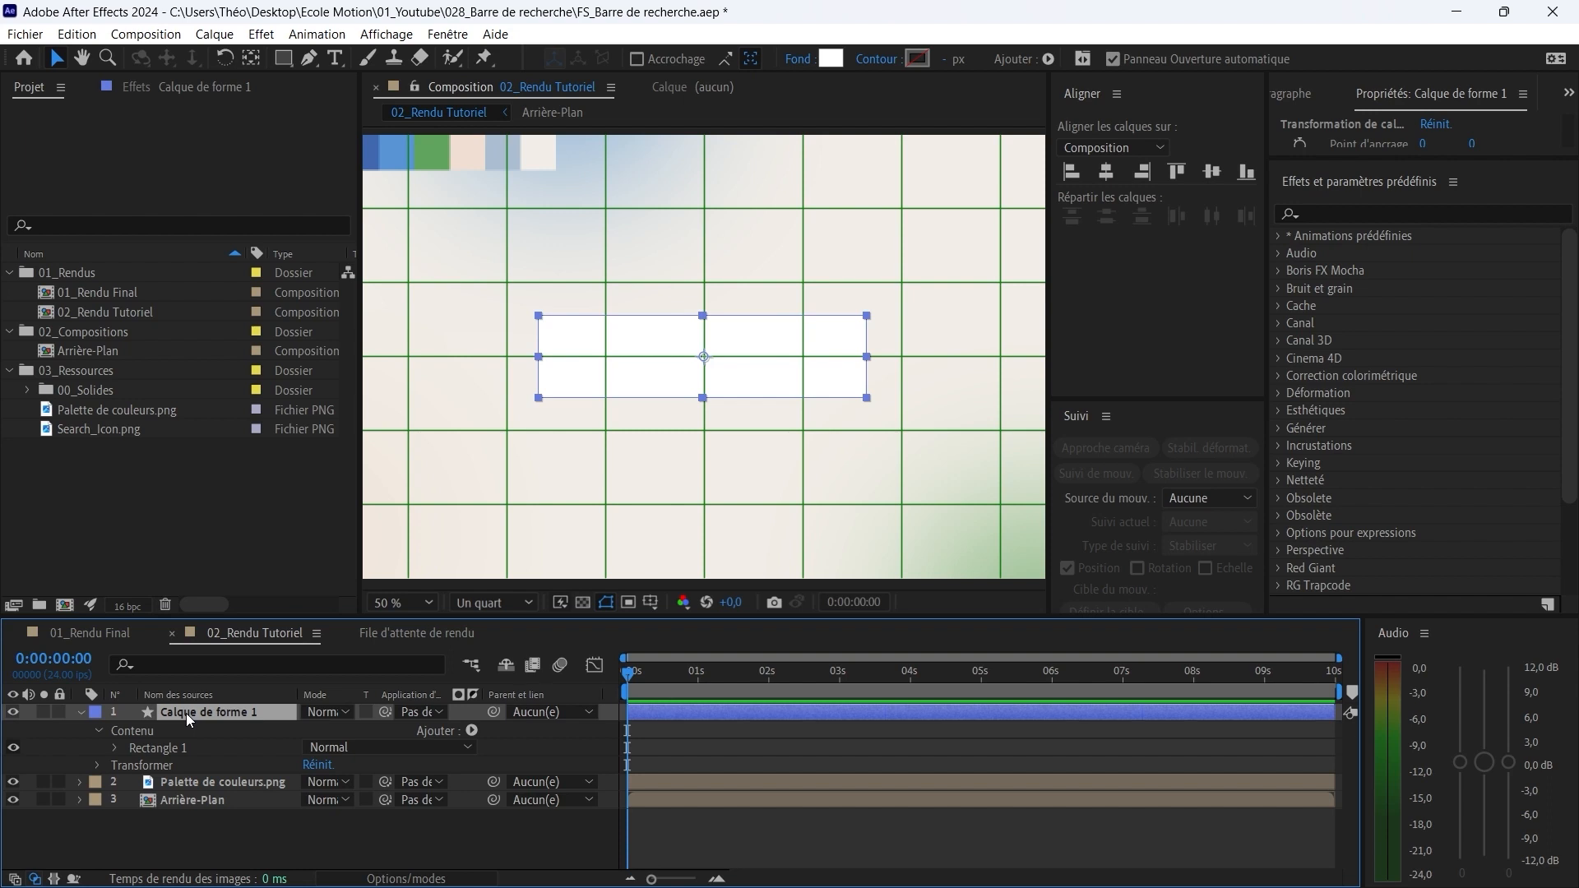
pyautogui.press('Return')
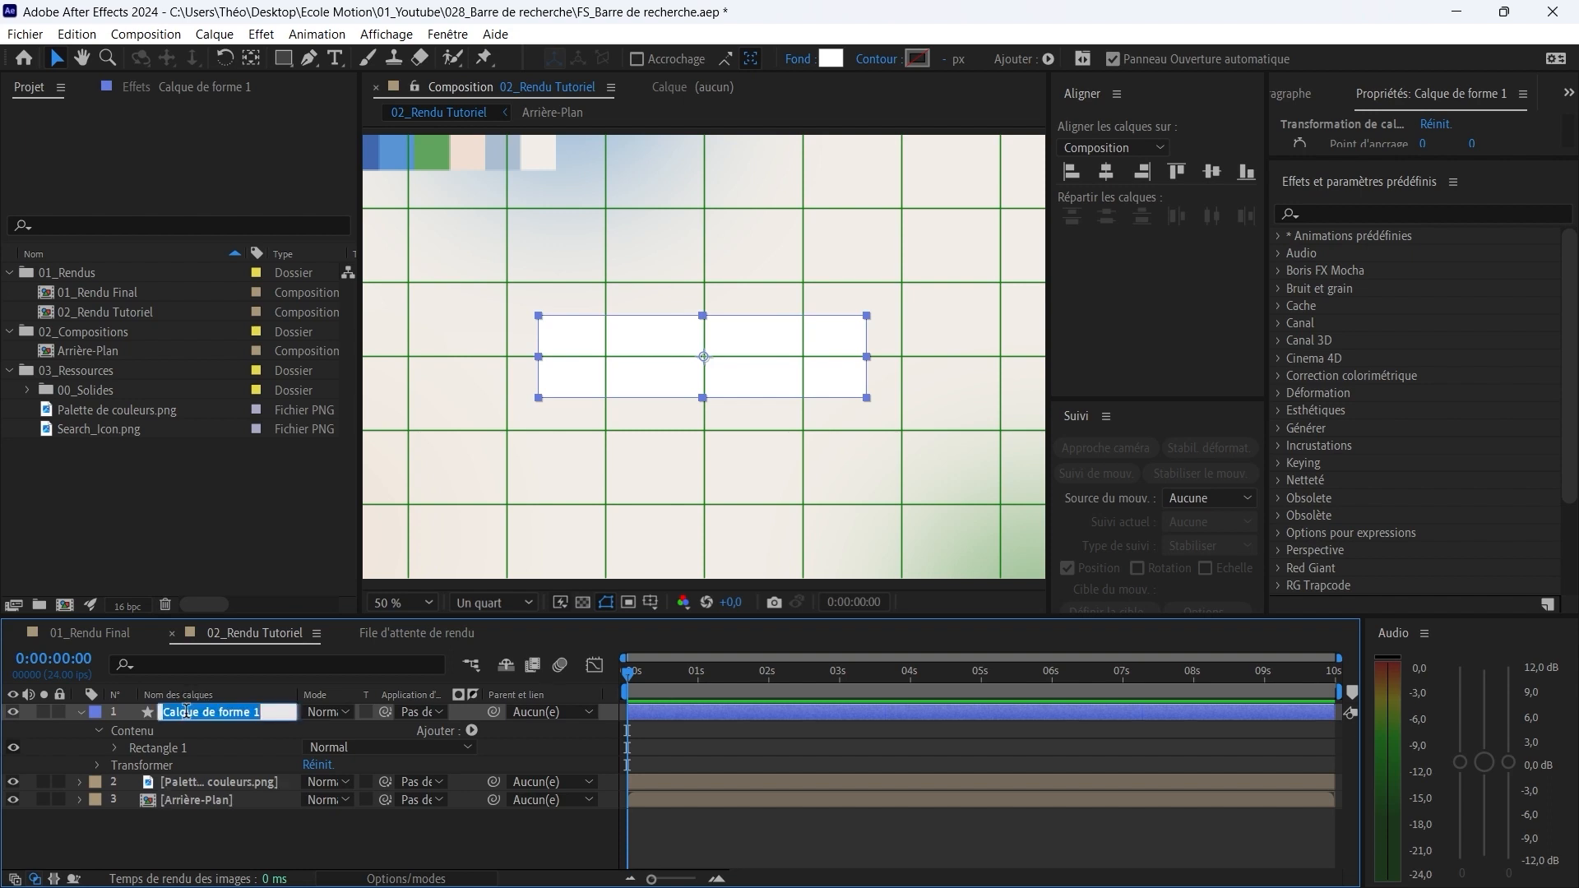
pyautogui.press('capslock')
pyautogui.write('Barre de rec')
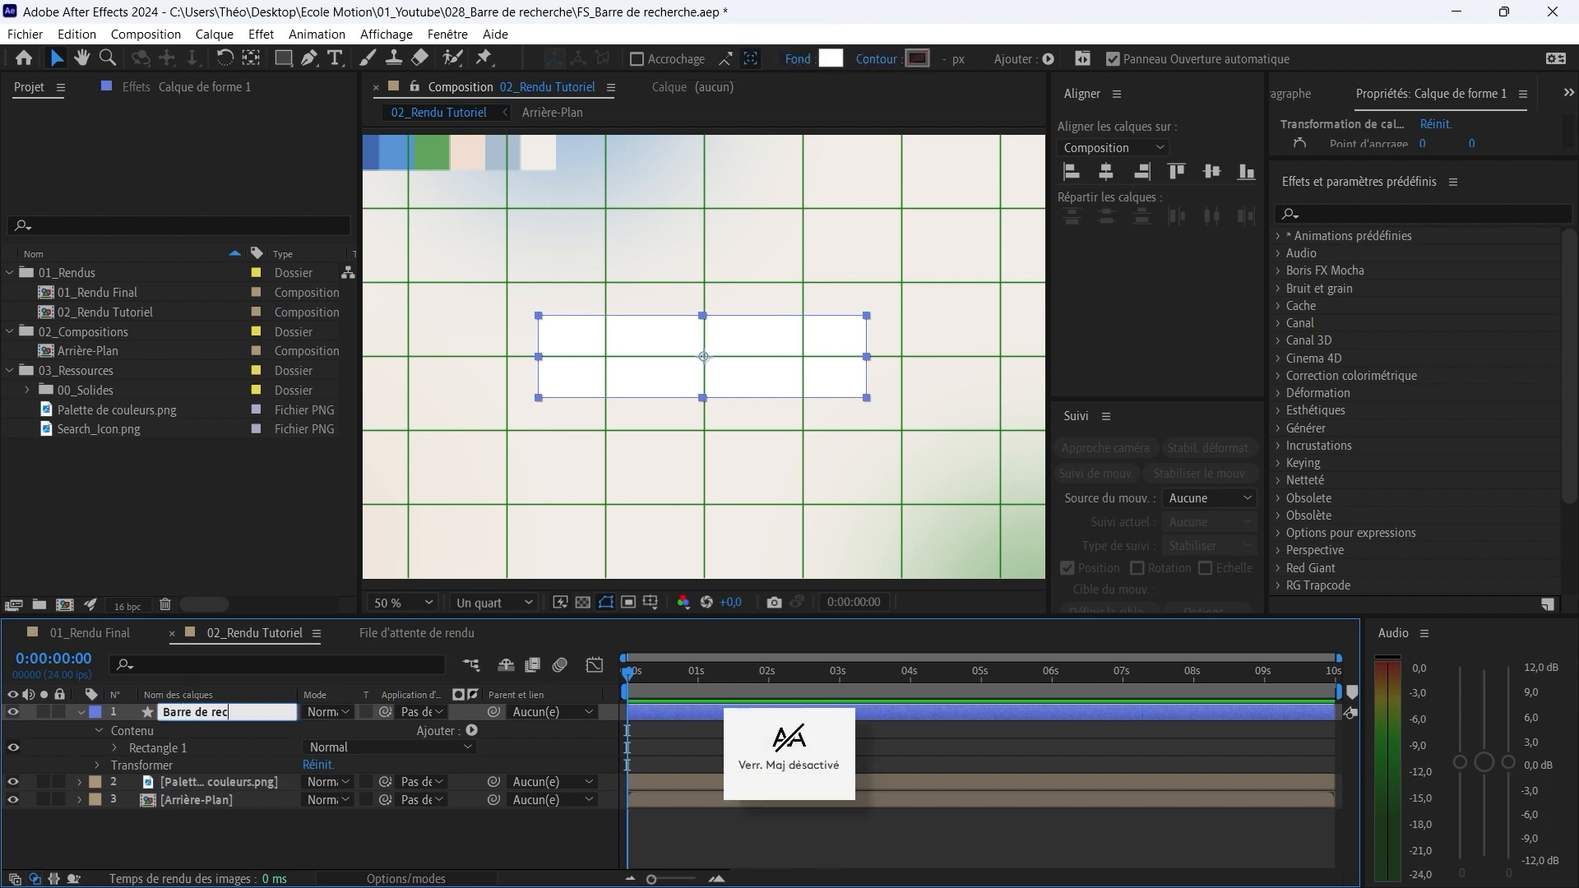
pyautogui.write('herche')
pyautogui.press('Return')
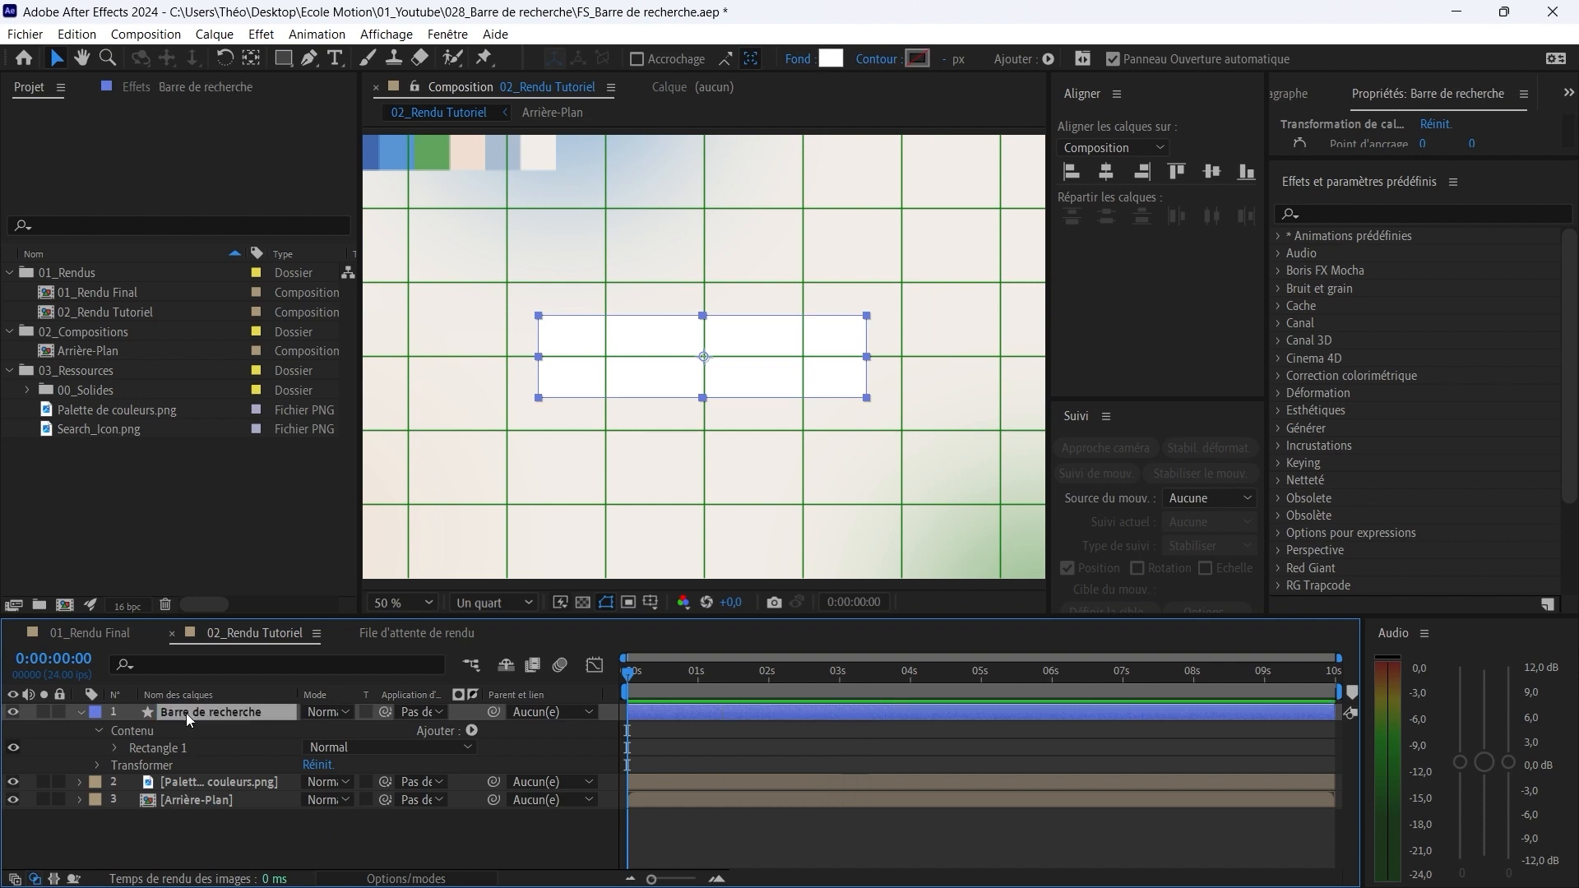
# Step: Set the size of the rectangle path in the Barre de recherche layer to 950 × 150
pyautogui.click(136, 731)
pyautogui.click(138, 750)
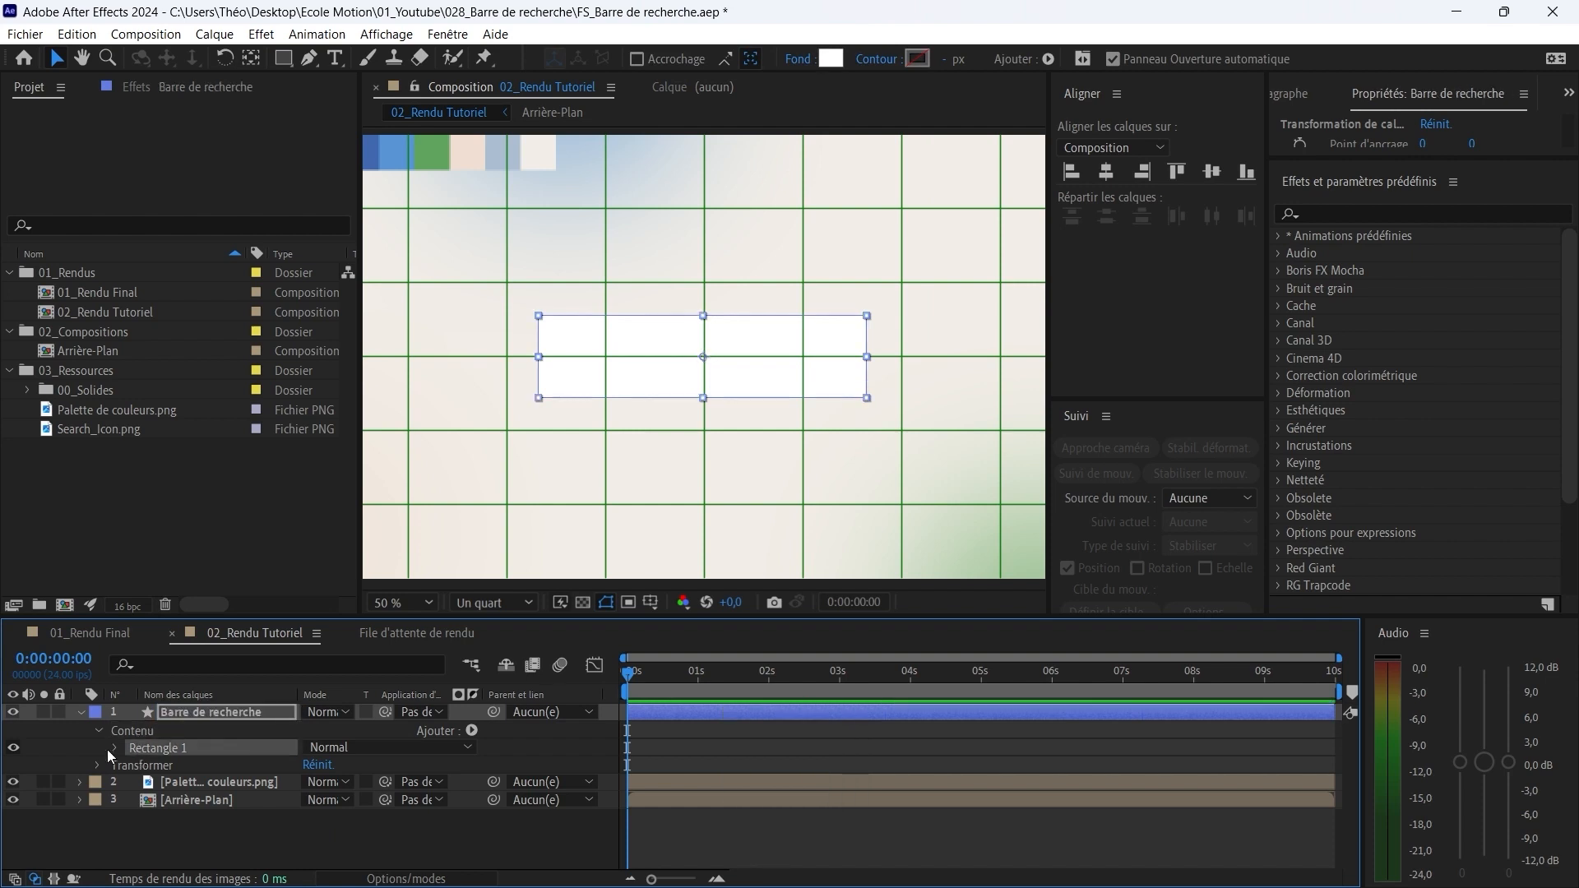
pyautogui.click(114, 748)
pyautogui.click(158, 764)
pyautogui.click(130, 765)
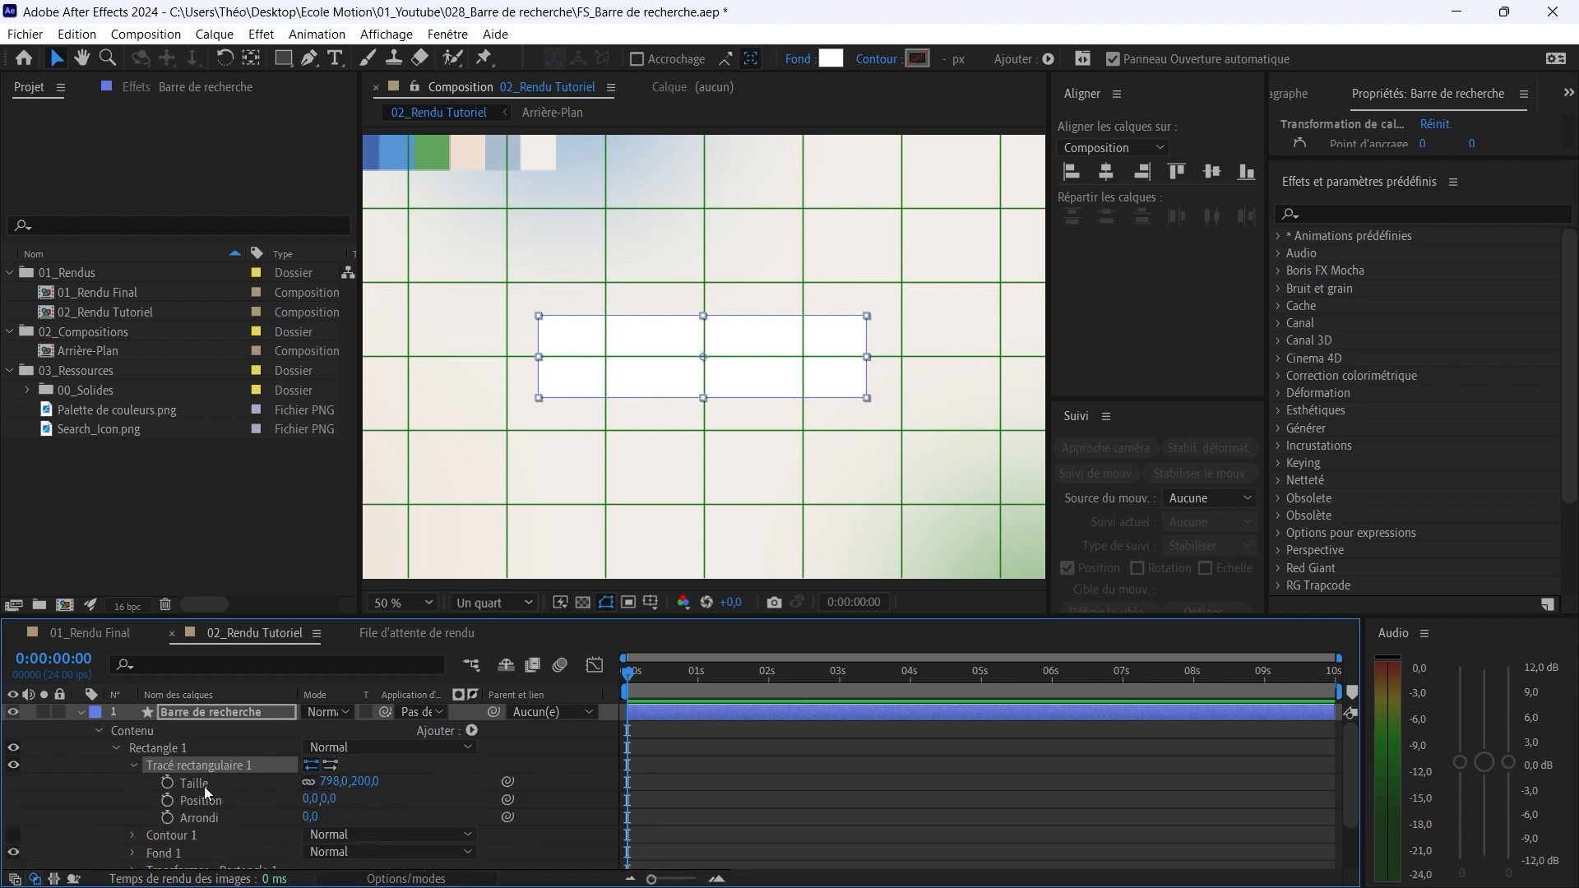
pyautogui.click(247, 784)
pyautogui.click(362, 782)
pyautogui.write('150')
pyautogui.press('Return')
pyautogui.click(351, 779)
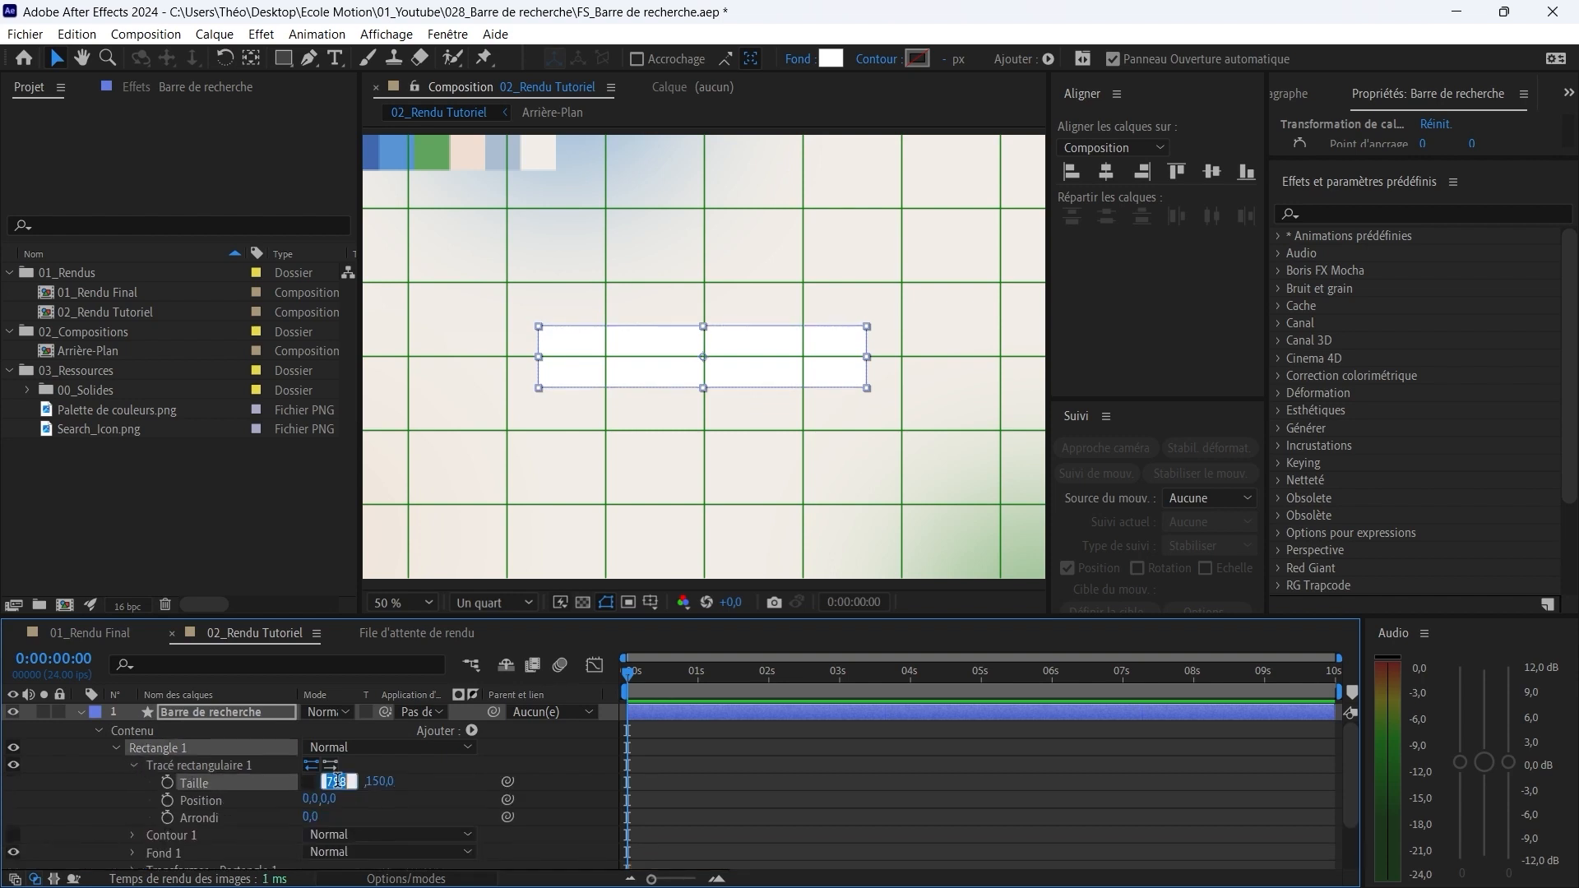
pyautogui.write('950')
pyautogui.press('Return')
# Step: Round the rectangle path's ends fully by raising its roundness to 579, and deselect the layer
pyautogui.click(192, 823)
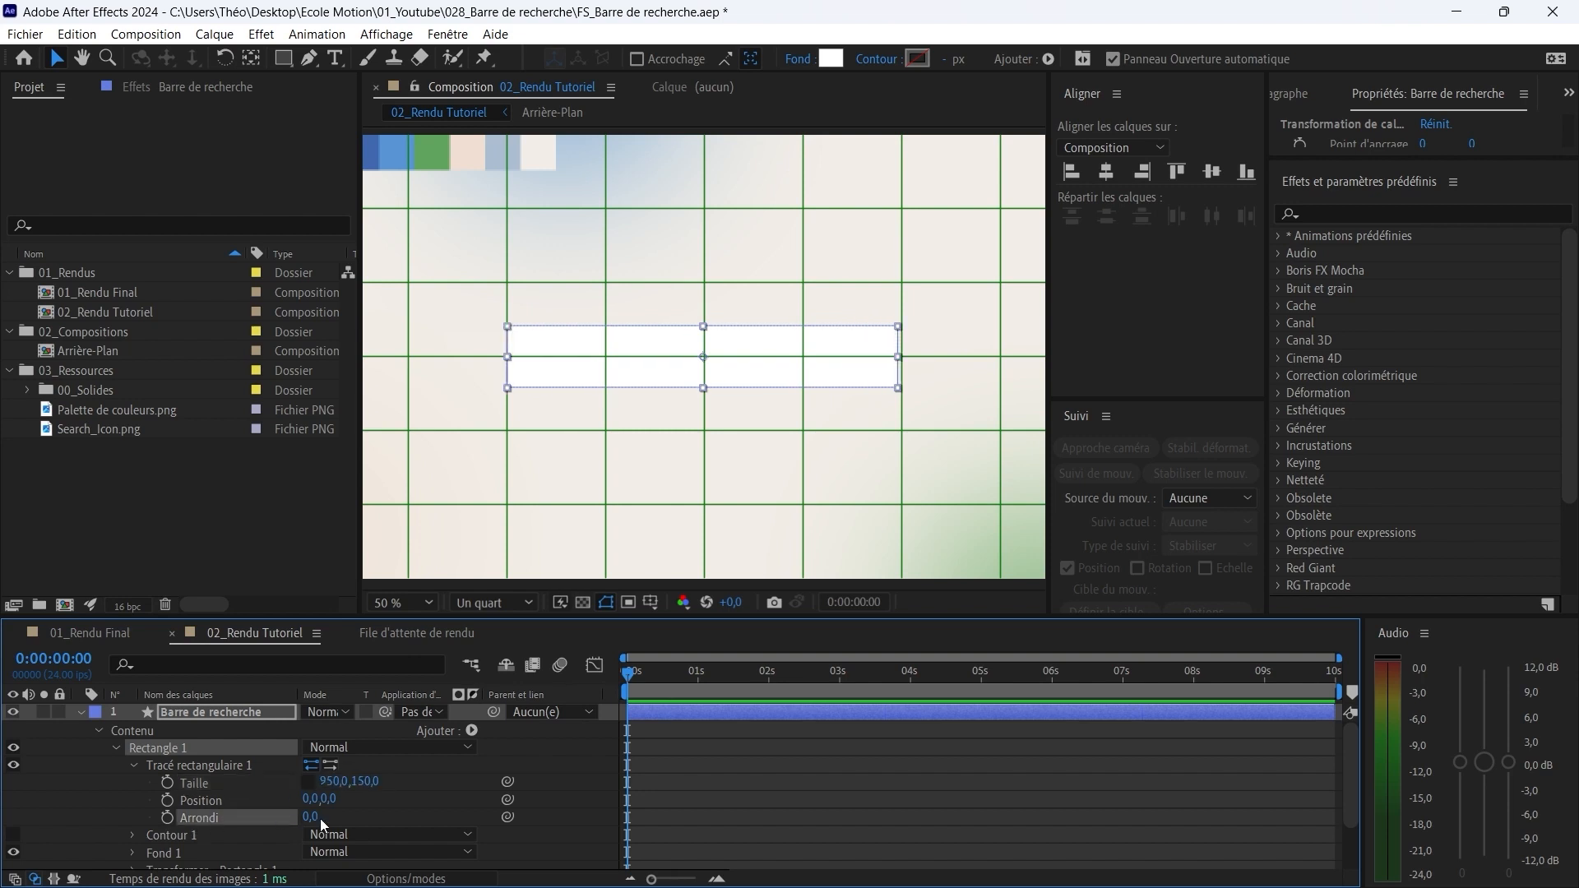
pyautogui.moveTo(304, 818); pyautogui.dragTo(913, 801)
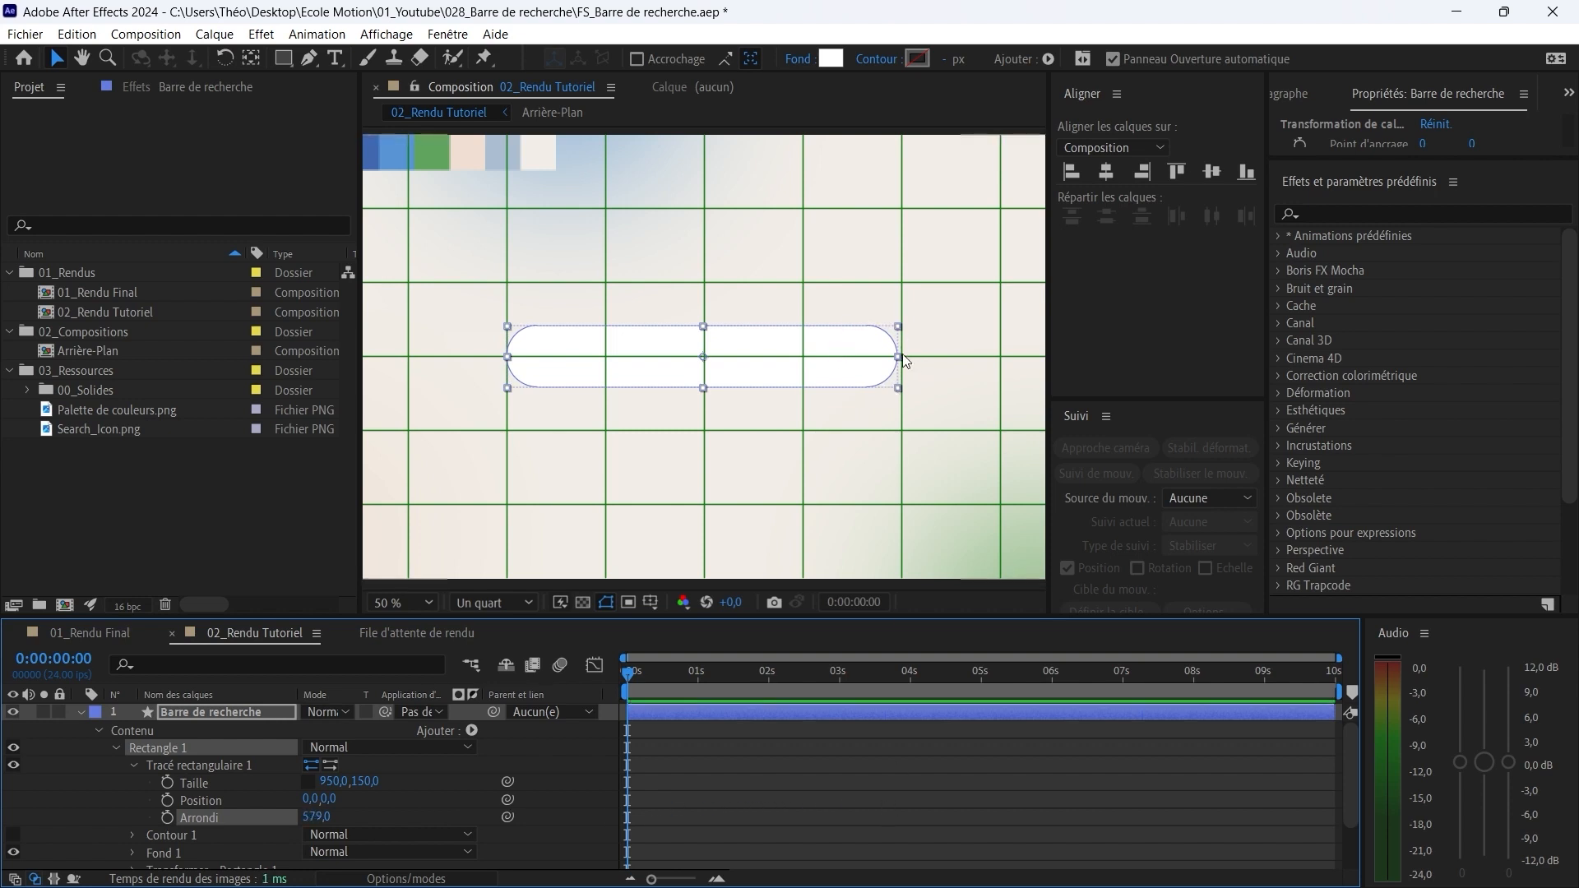
pyautogui.click(141, 773)
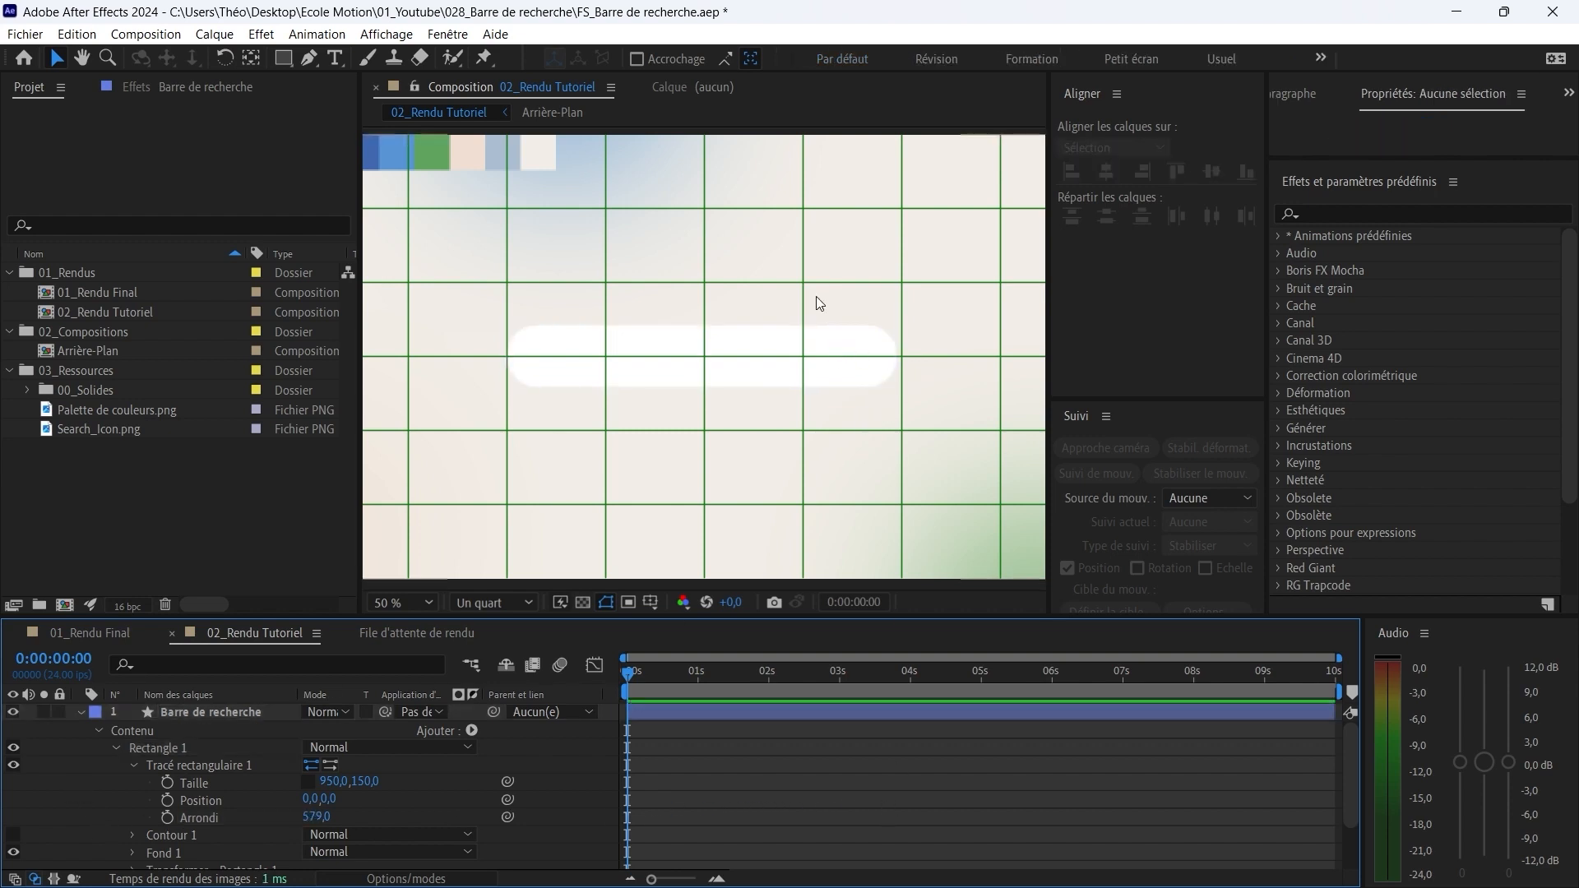
# Step: Fill the search bar with the light grey-blue sampled from the colour palette image
pyautogui.click(772, 348)
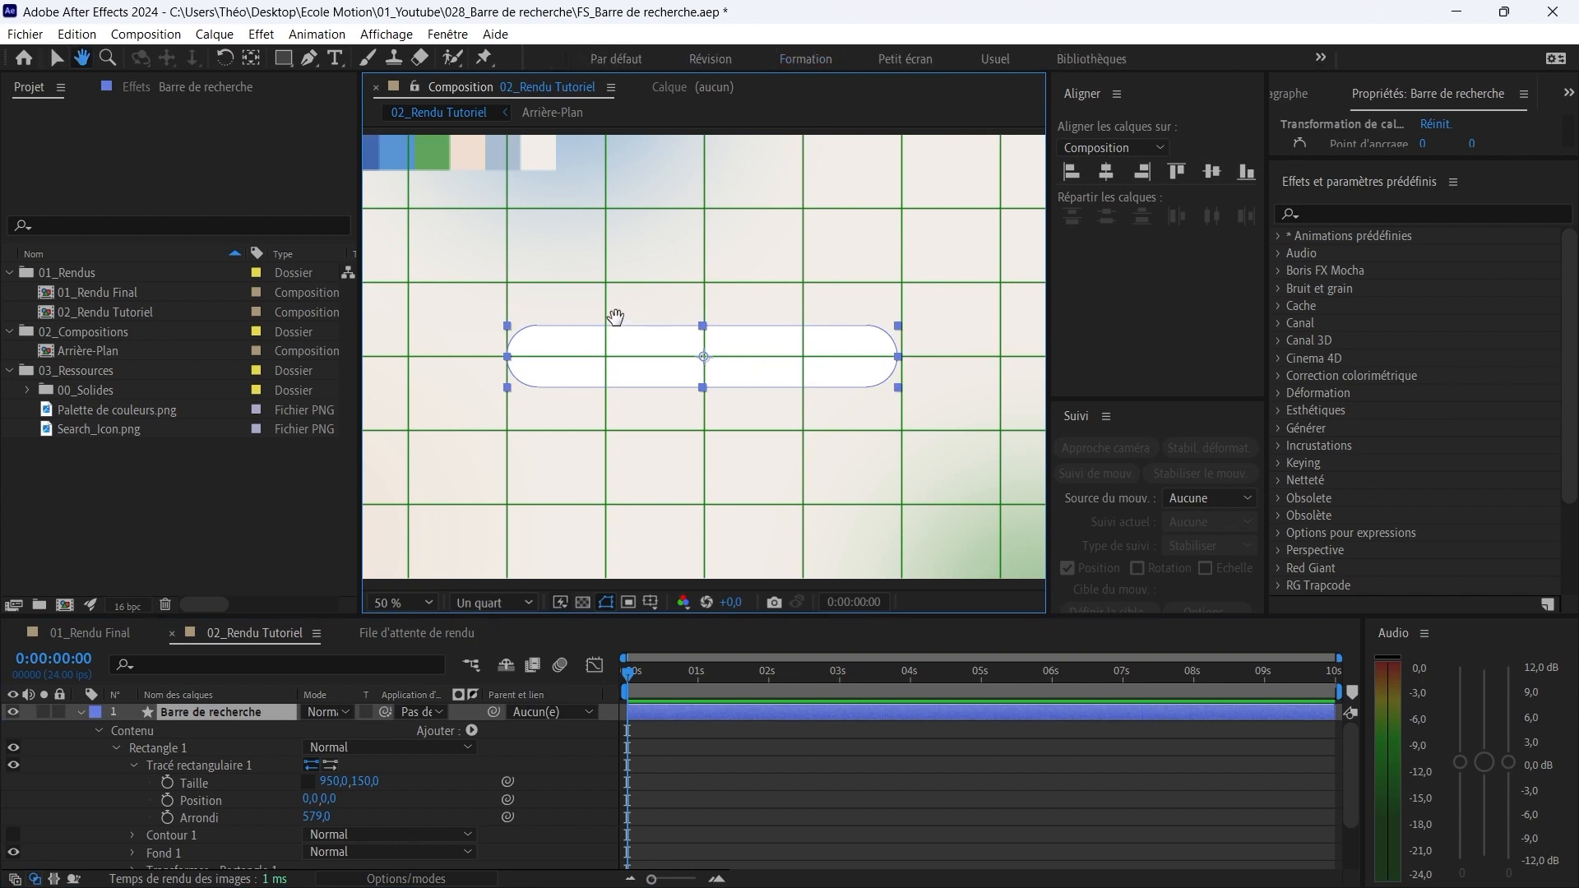
pyautogui.moveTo(617, 317); pyautogui.dragTo(712, 387)
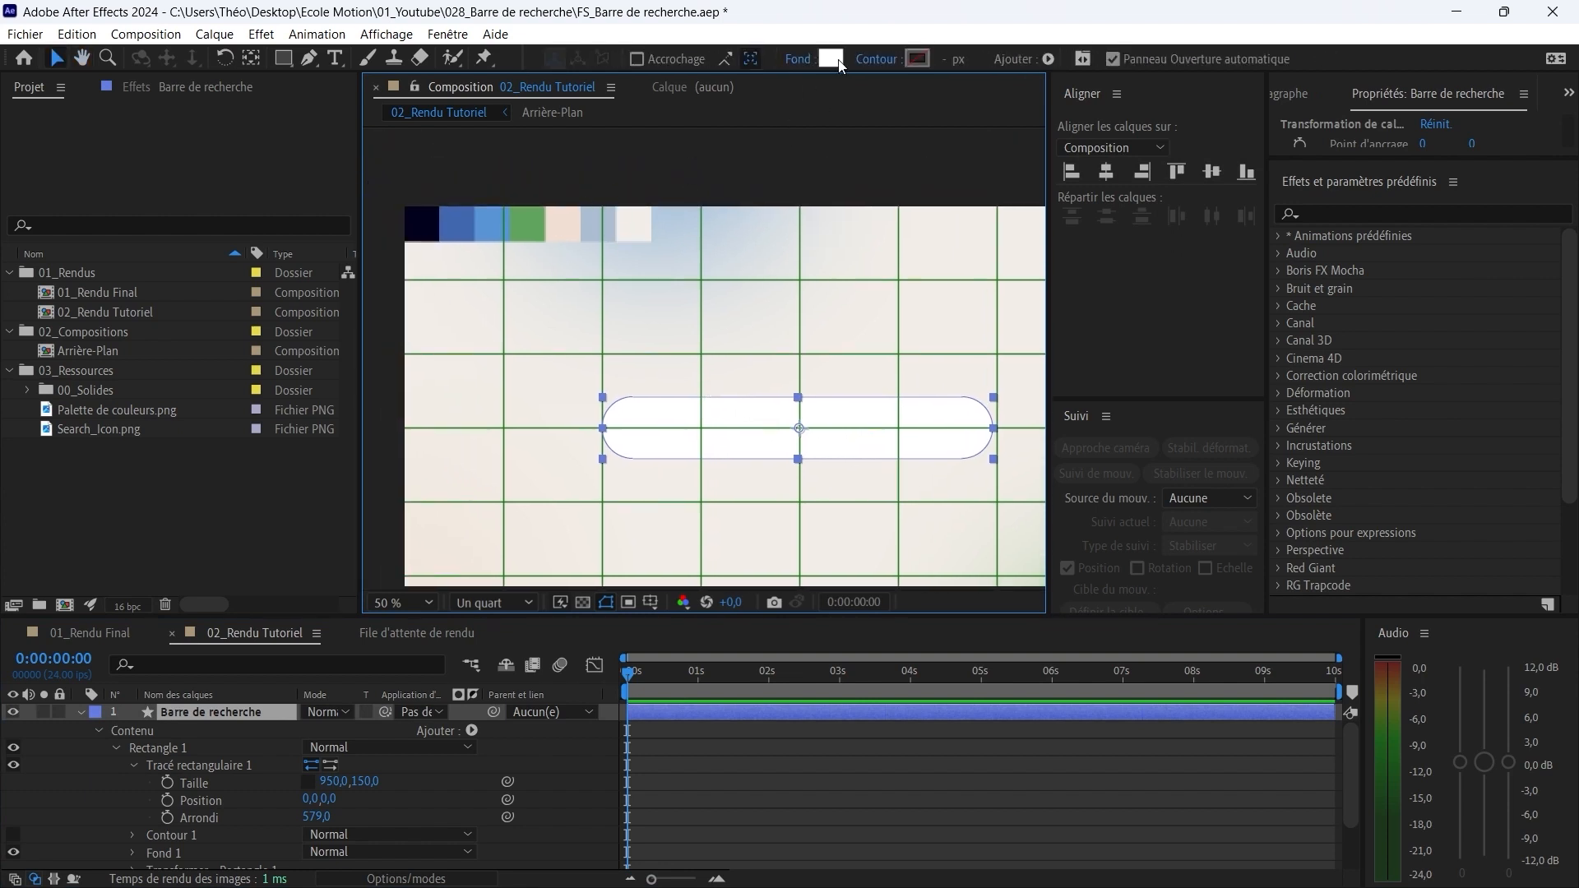
pyautogui.click(837, 61)
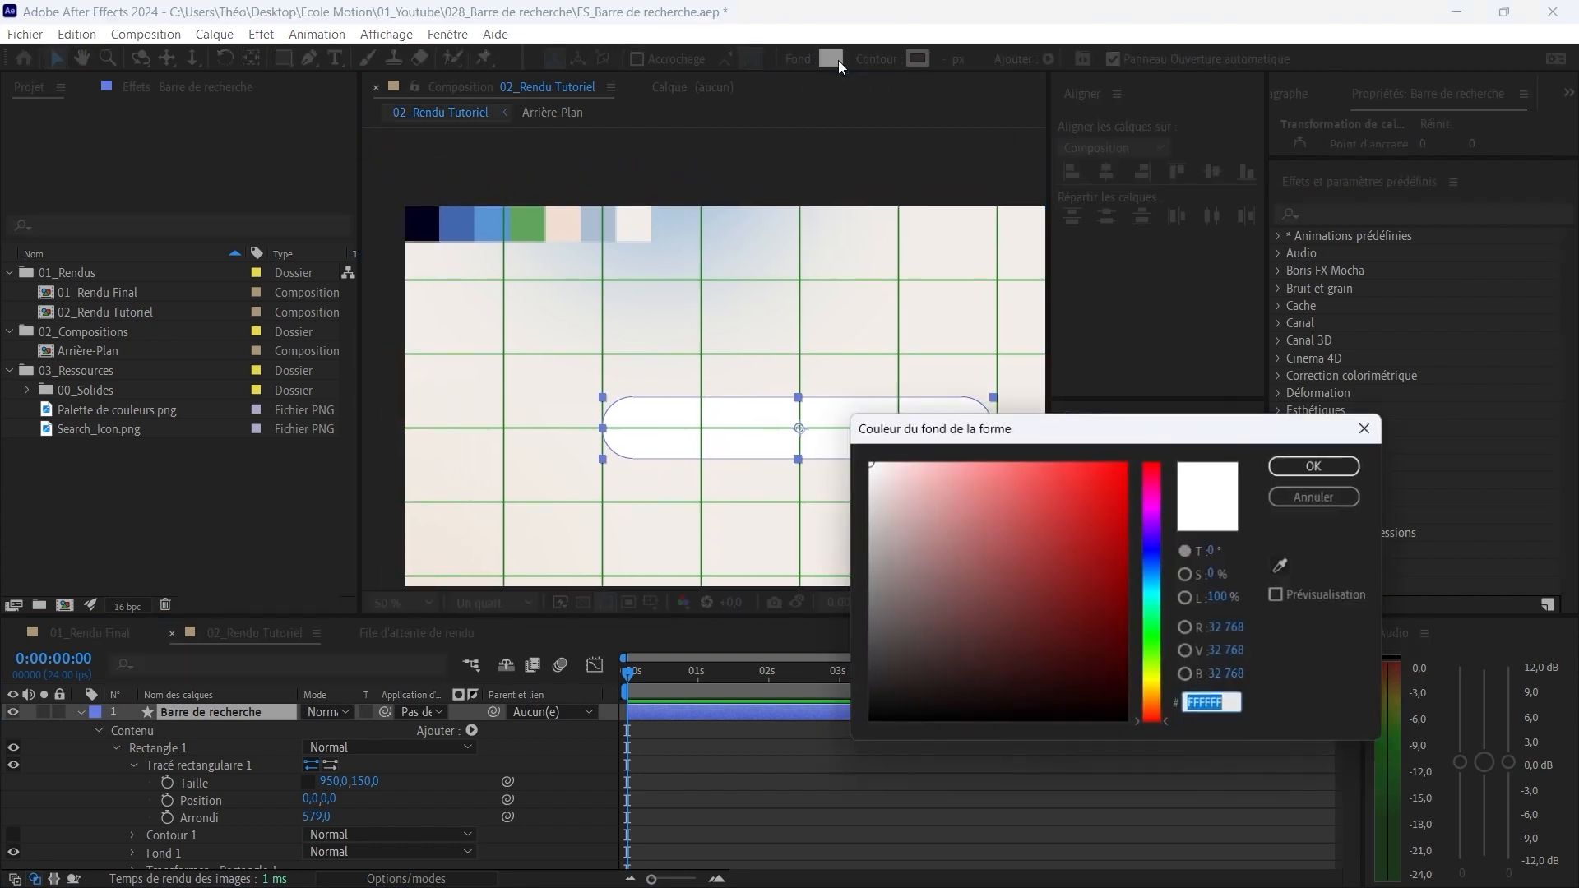
pyautogui.click(1284, 566)
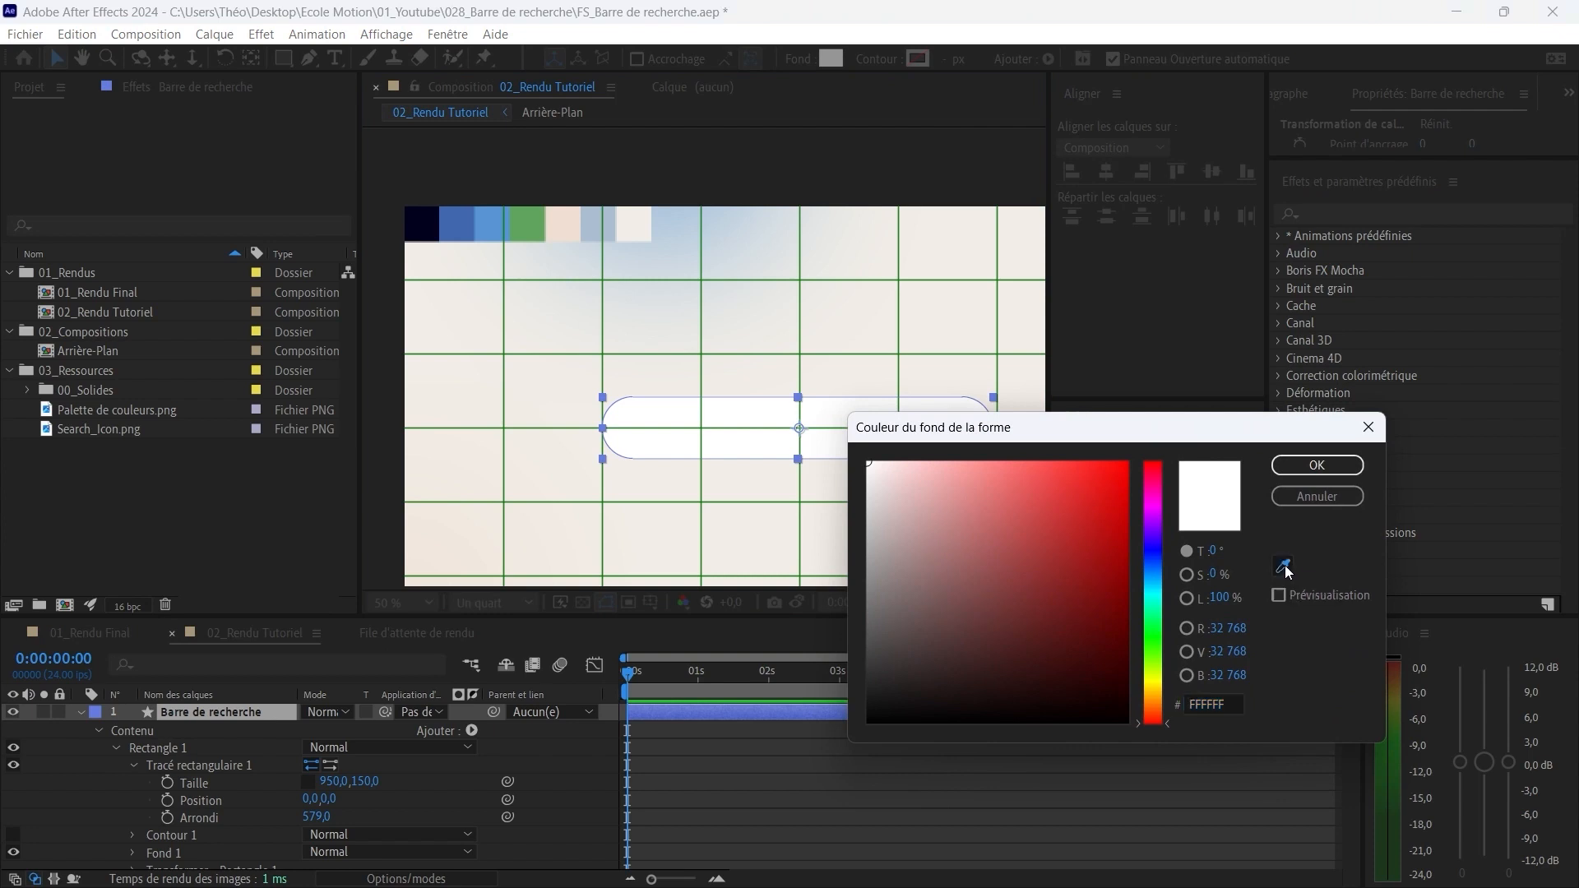
pyautogui.click(592, 218)
pyautogui.click(1316, 464)
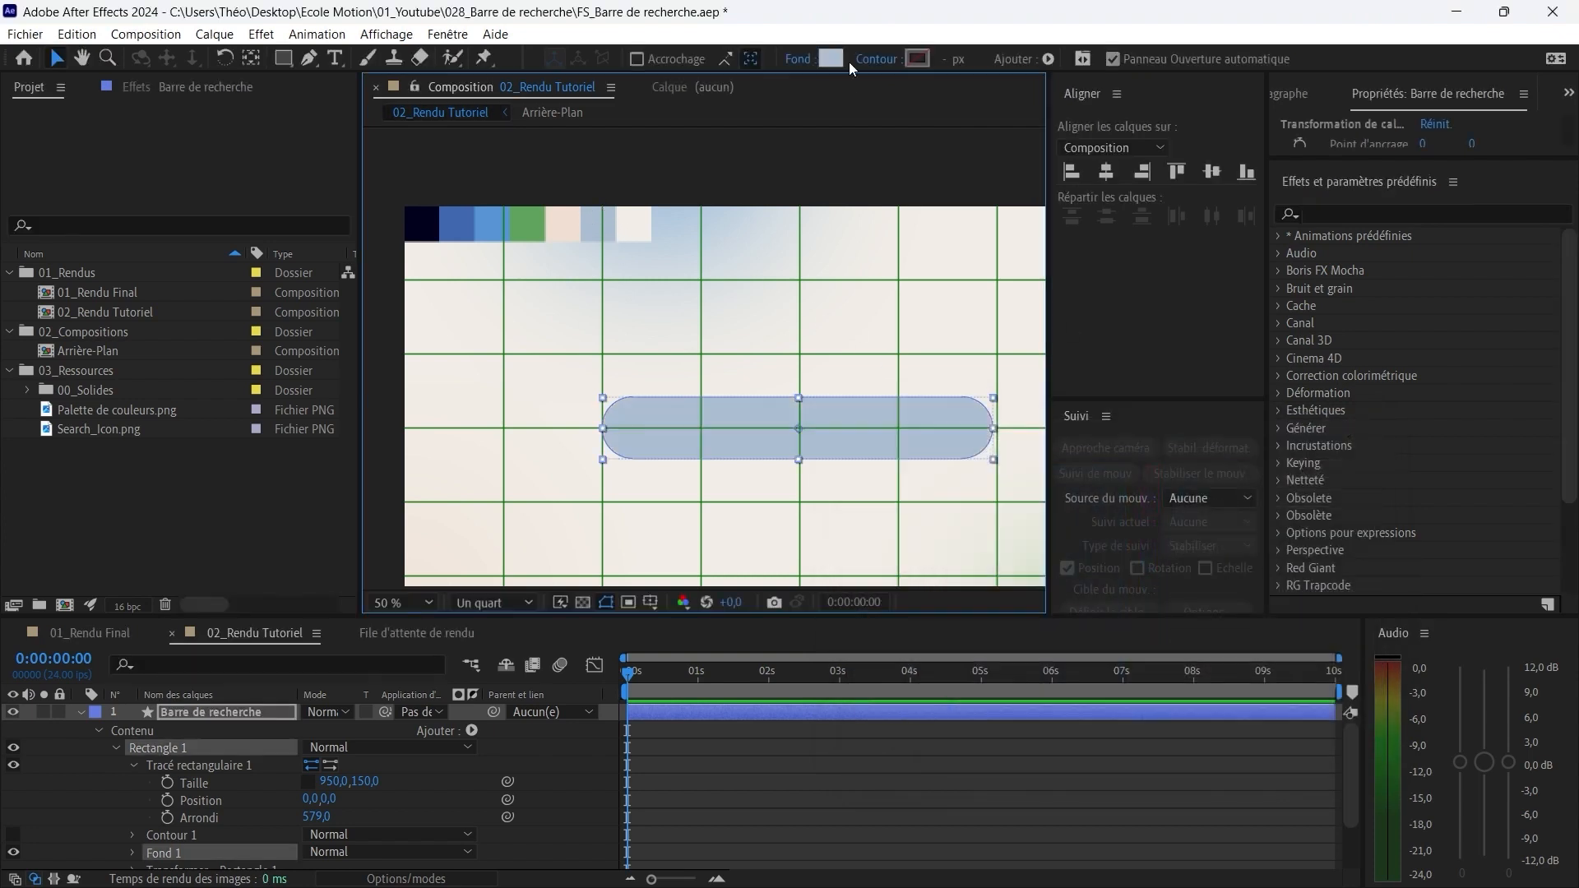
# Step: Colour the search bar's stroke with the darker blue sampled from the palette's second swatch, and deselect the layer
pyautogui.click(918, 59)
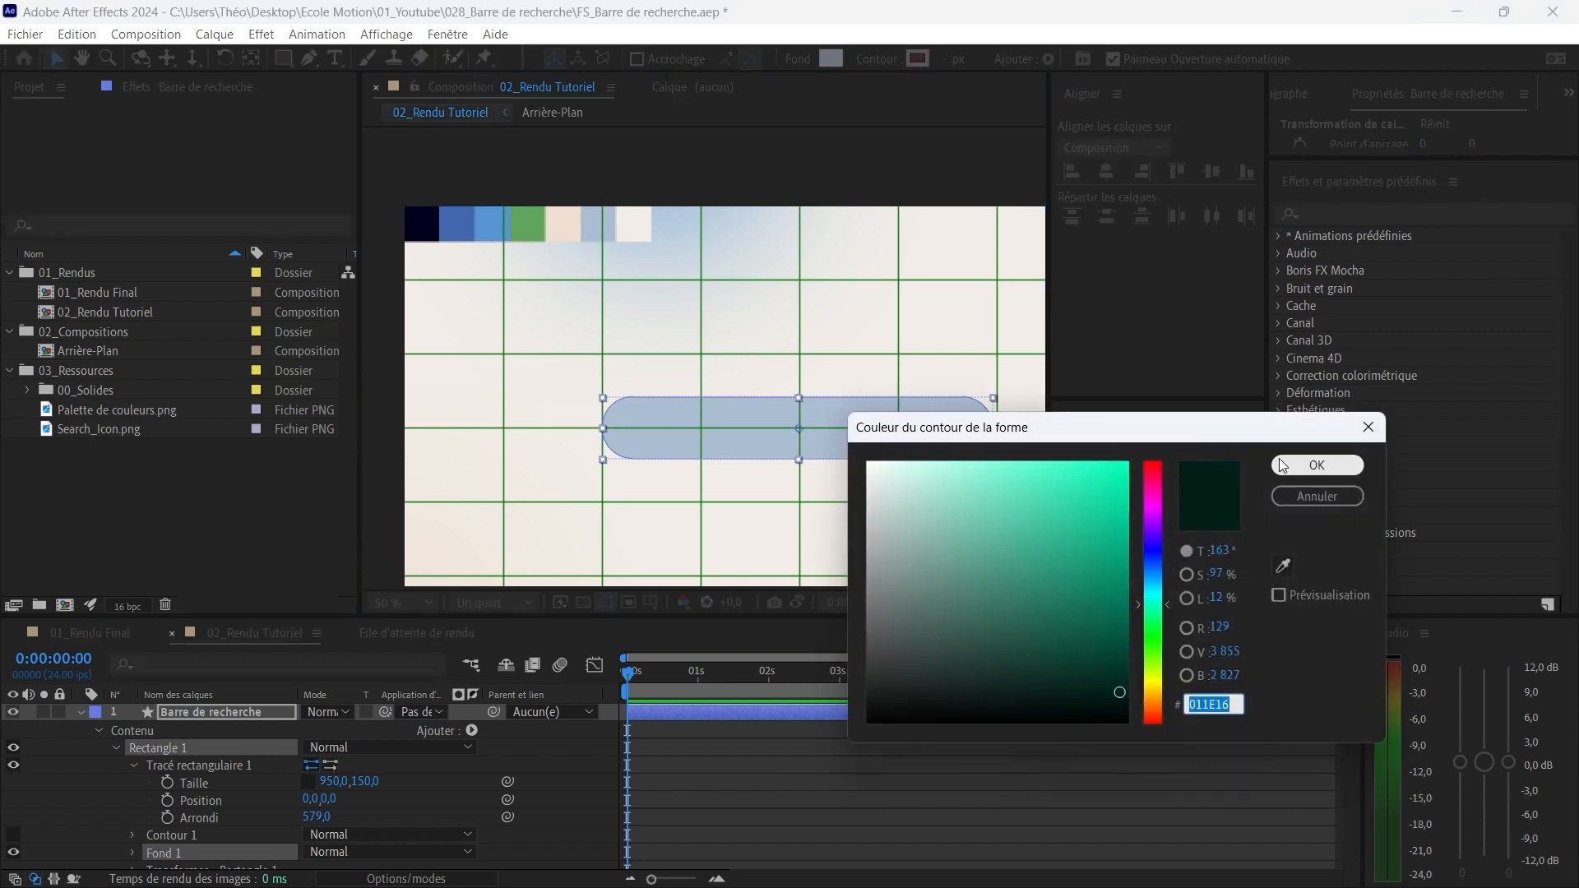
pyautogui.click(1281, 566)
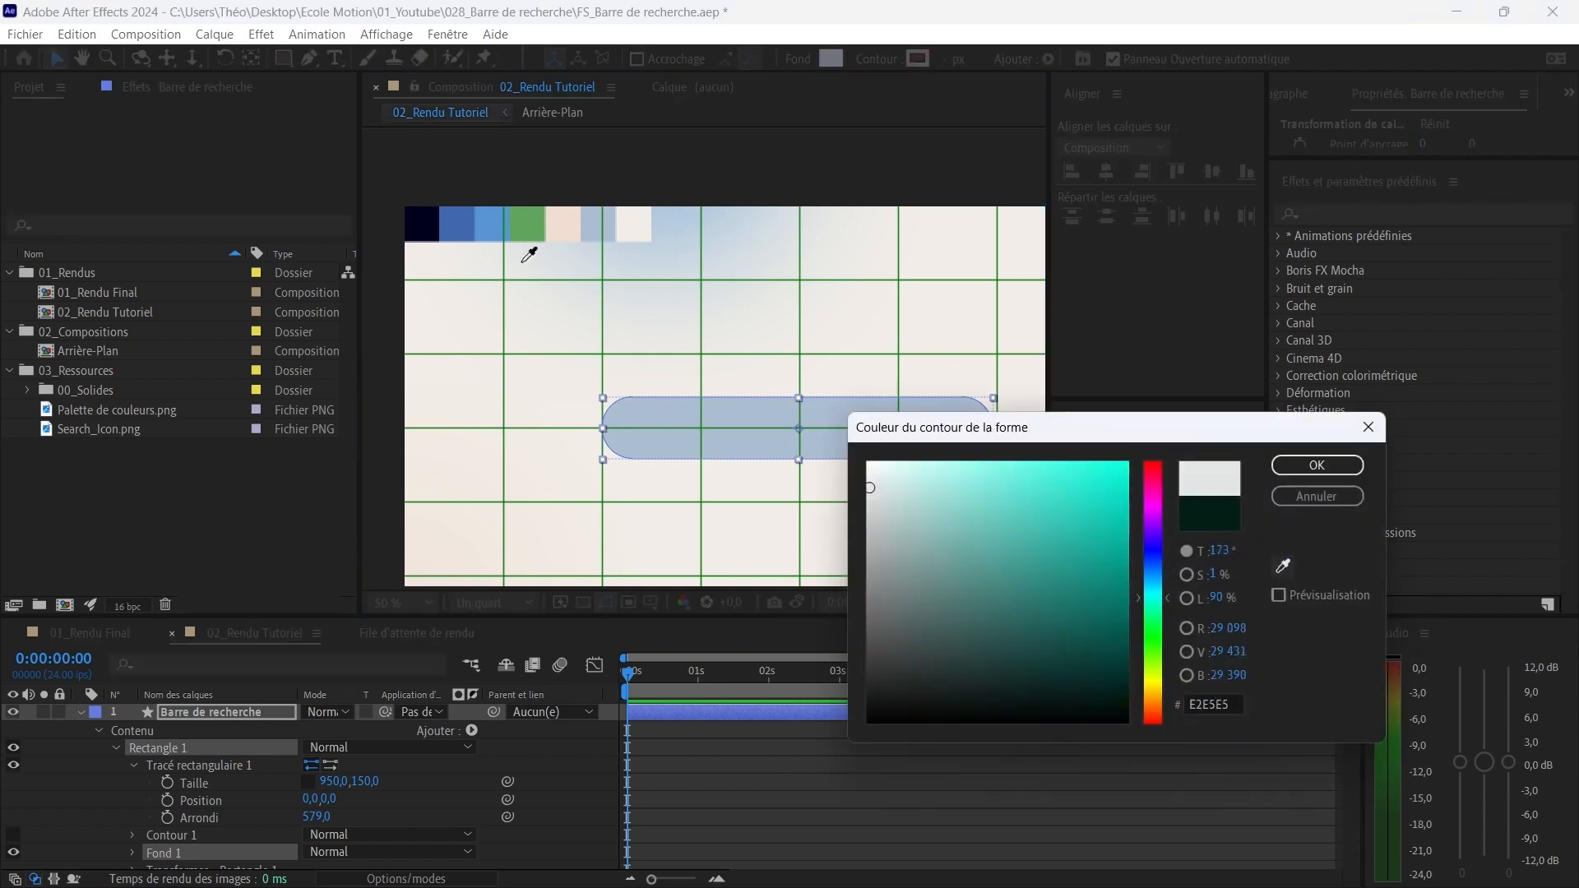
pyautogui.click(457, 225)
pyautogui.click(1277, 464)
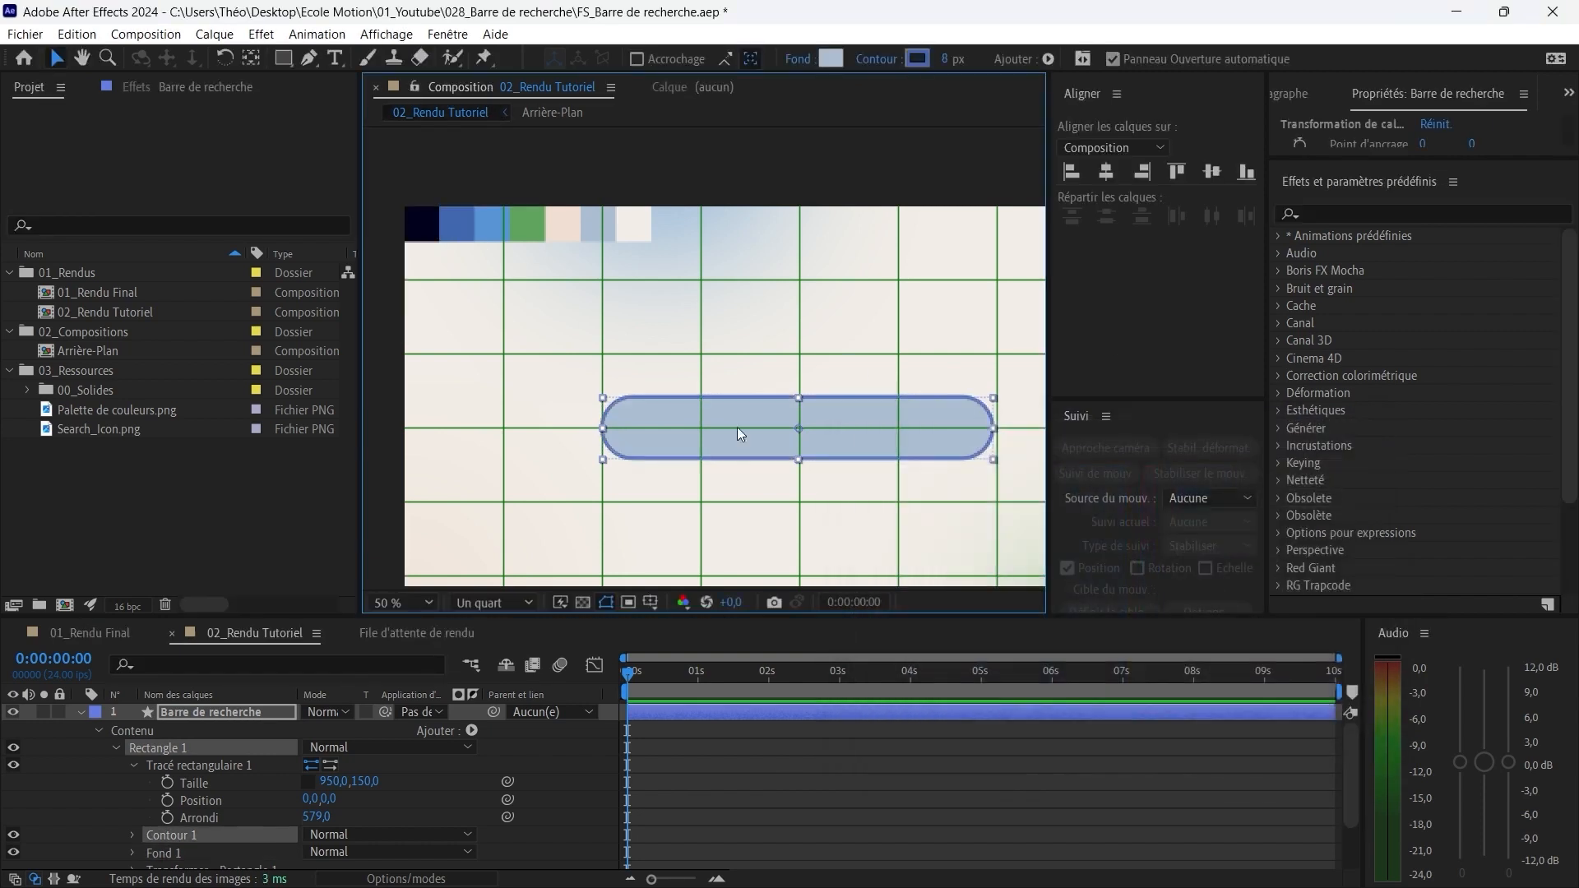
pyautogui.click(756, 773)
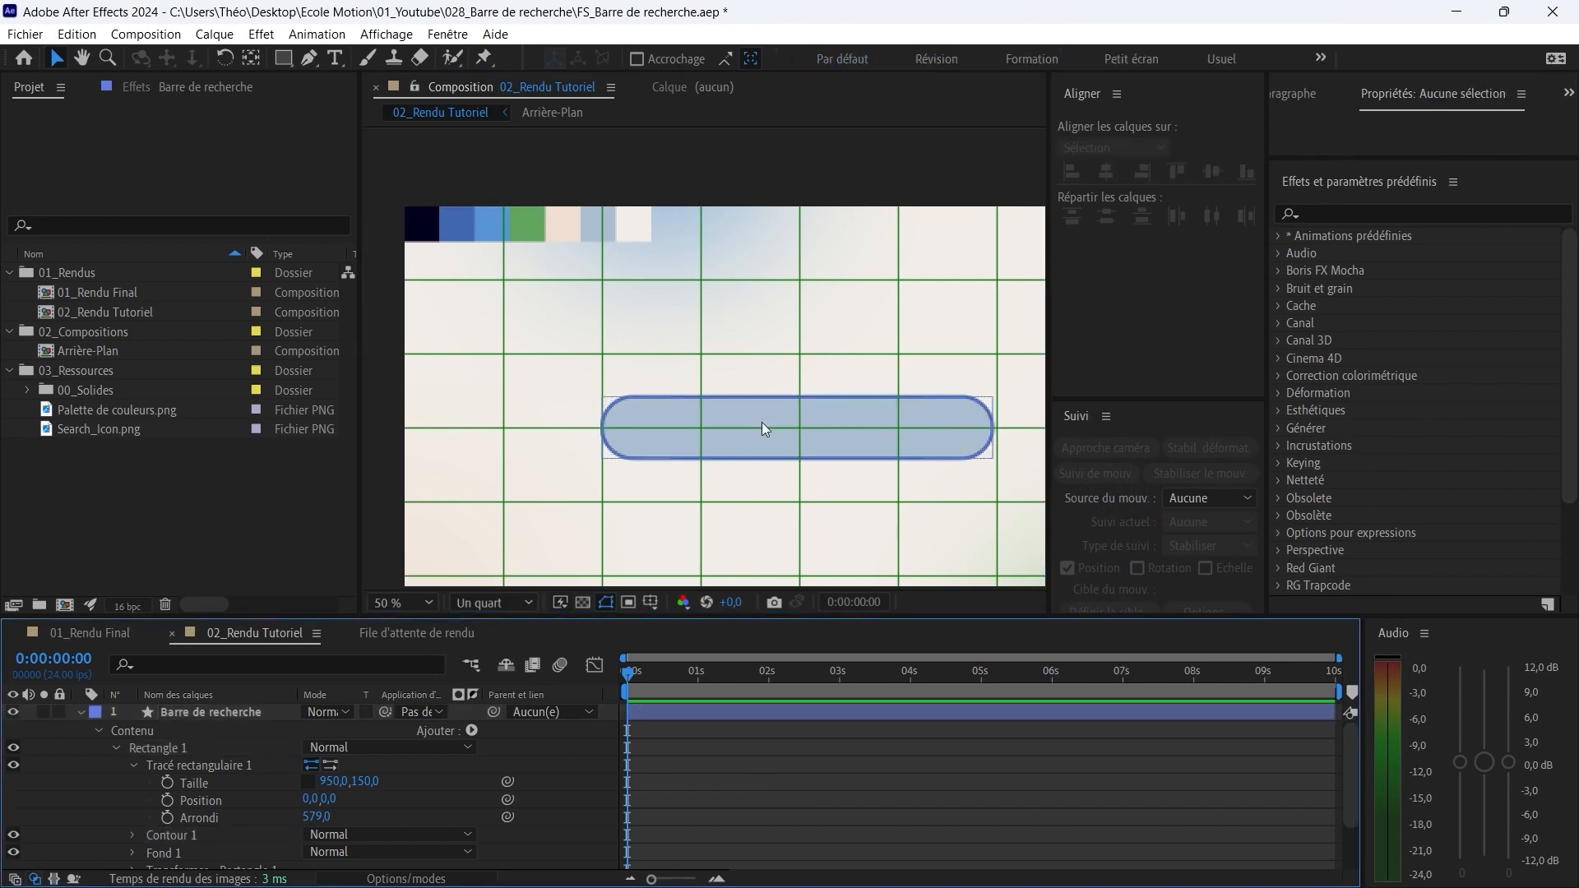
# Step: Hide the proportional grid in the composition view
pyautogui.scroll(-2, 757, 415)
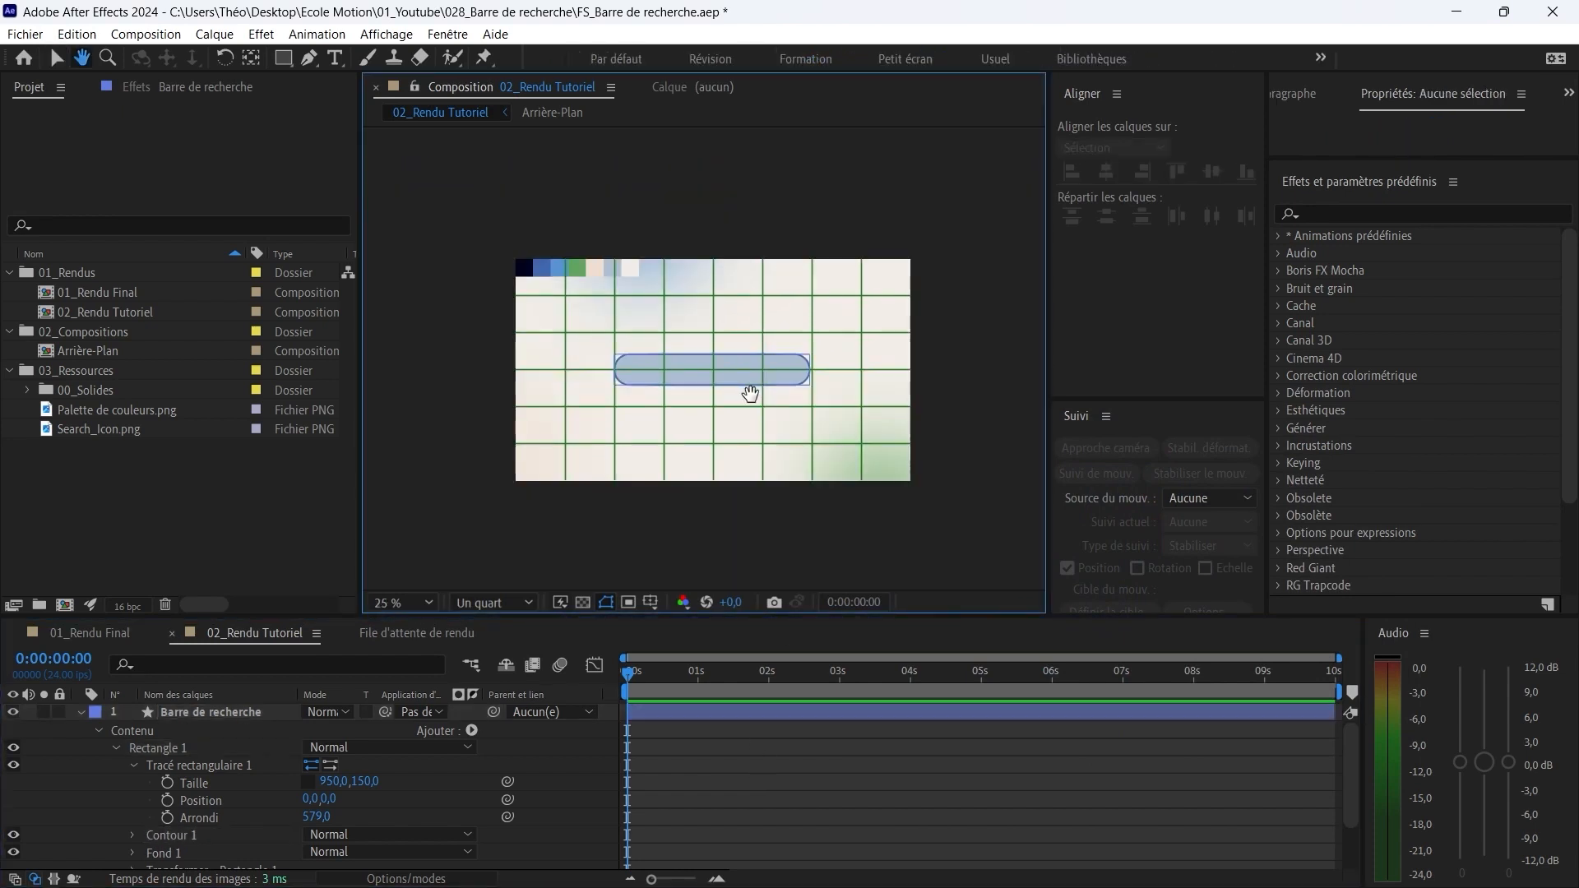
pyautogui.click(651, 601)
pyautogui.click(712, 660)
pyautogui.scroll(2, 742, 374)
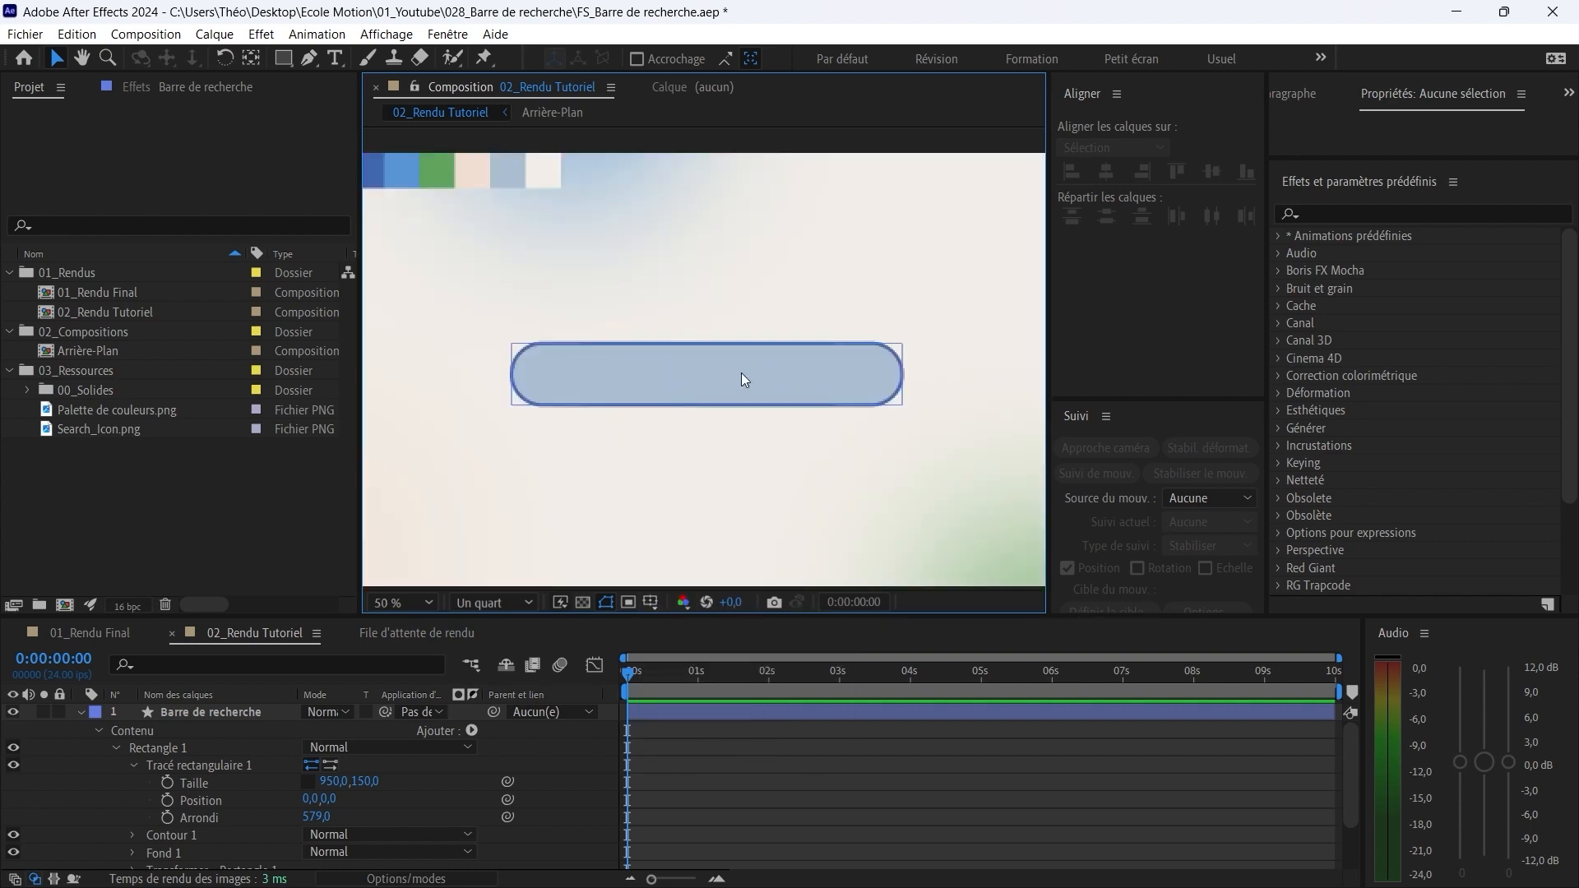
# Step: Align the Barre de recherche layer to the centre of the composition and collapse its layer properties
pyautogui.click(743, 376)
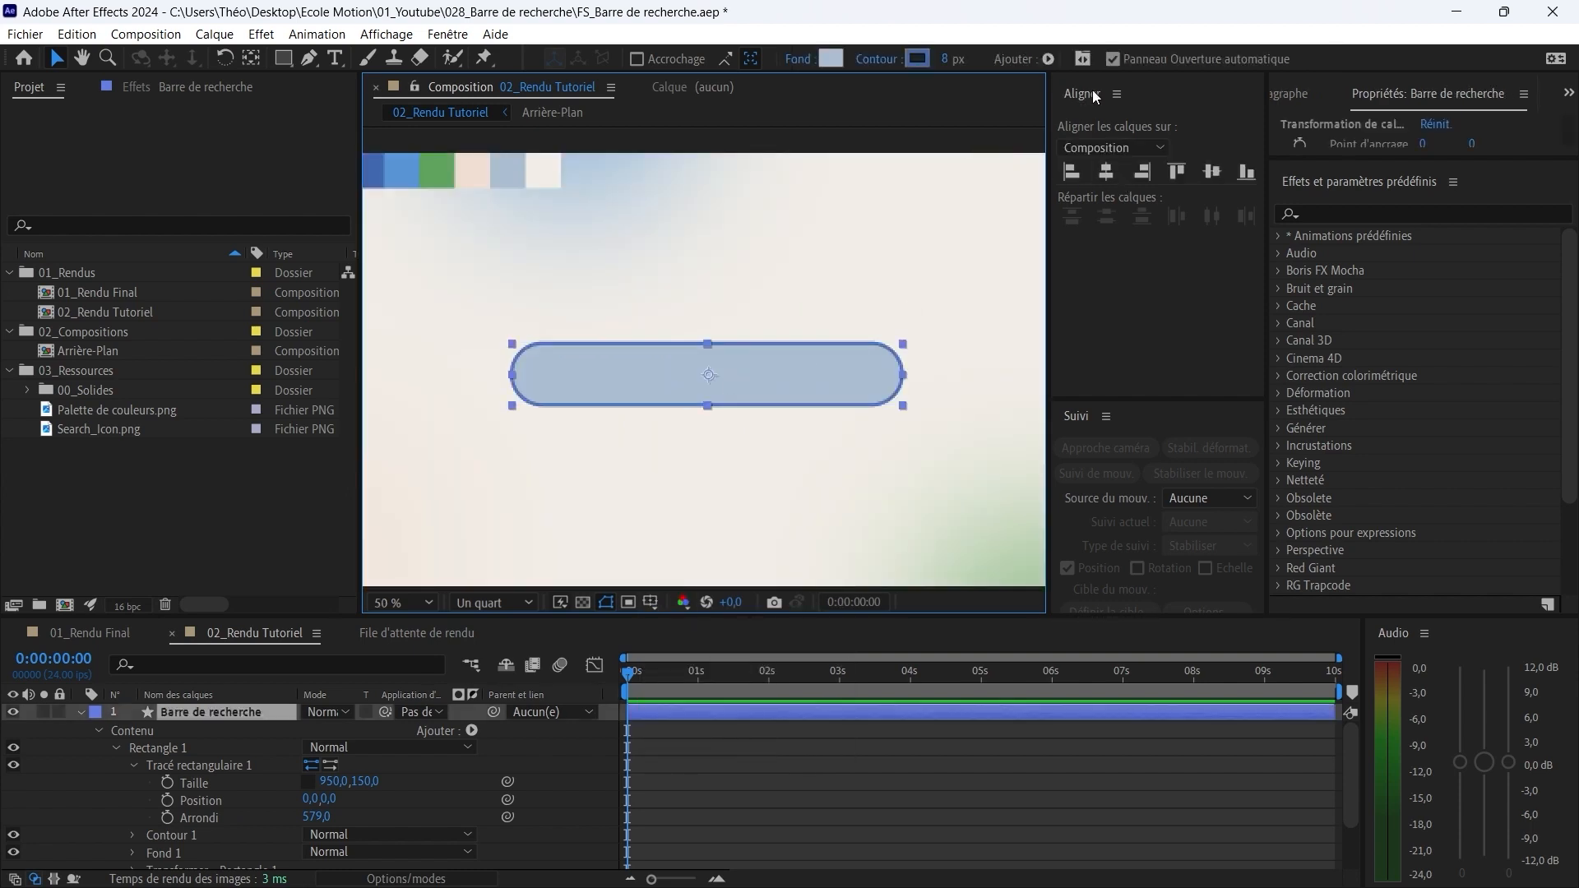
pyautogui.click(1116, 176)
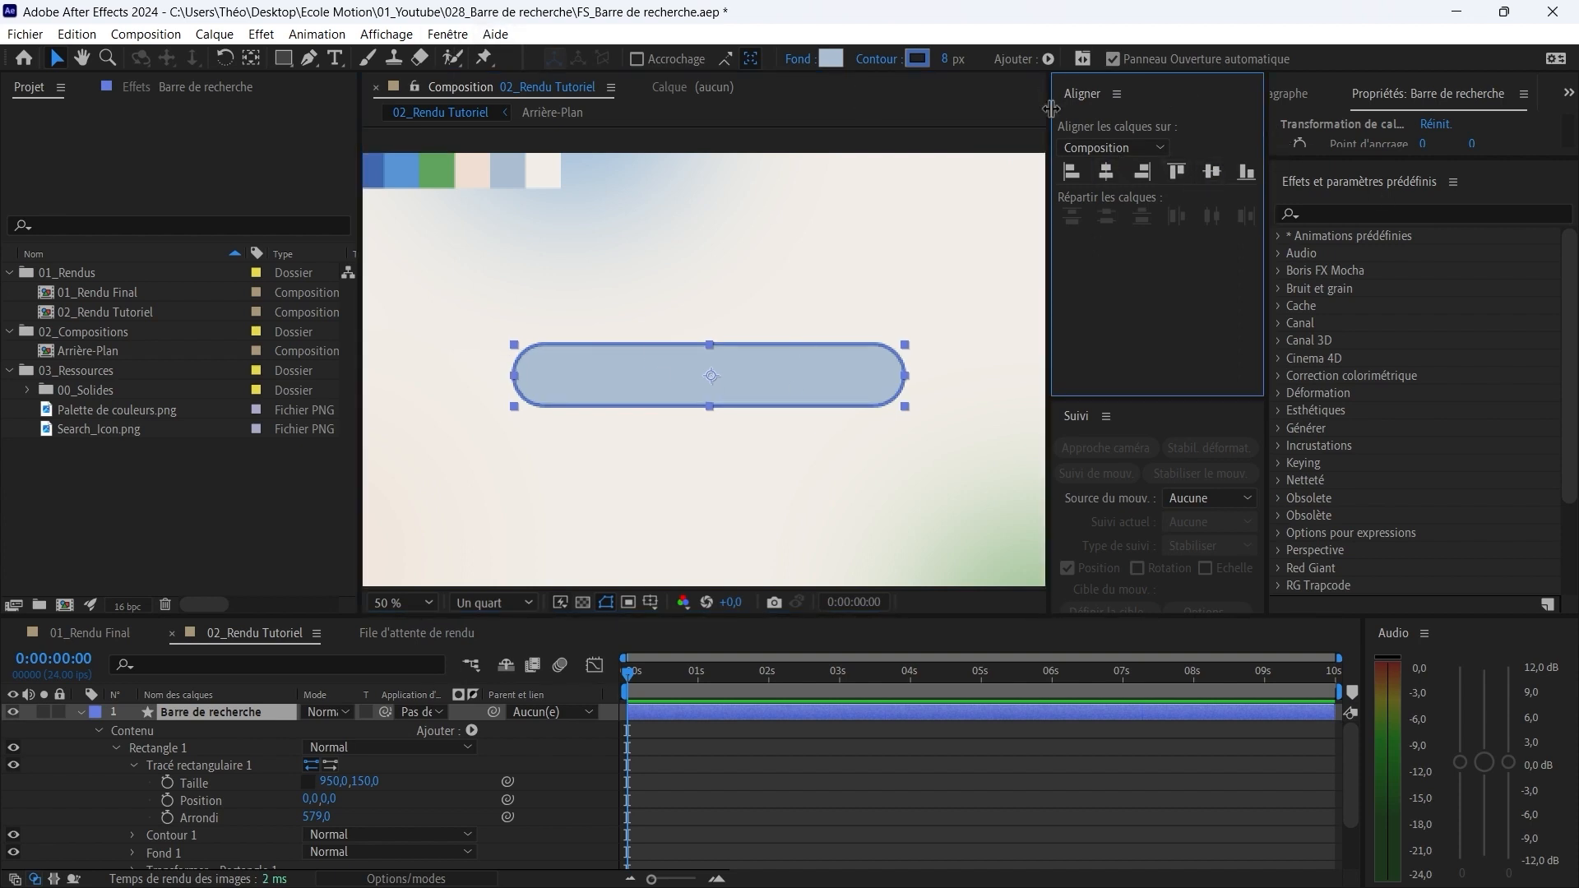
pyautogui.click(461, 37)
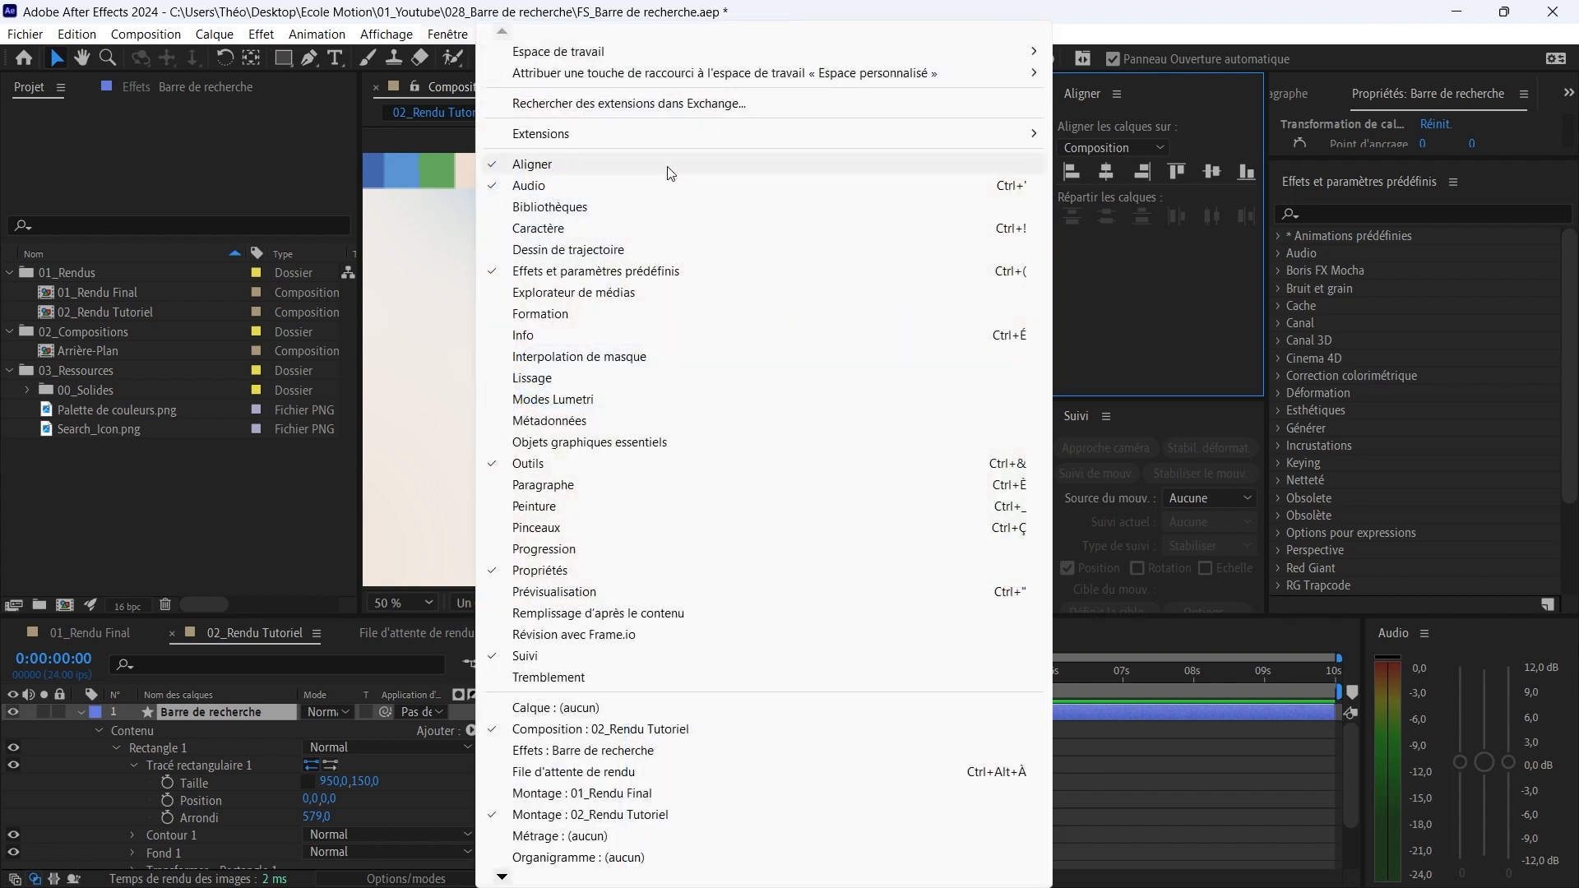
pyautogui.press('Escape')
pyautogui.click(699, 750)
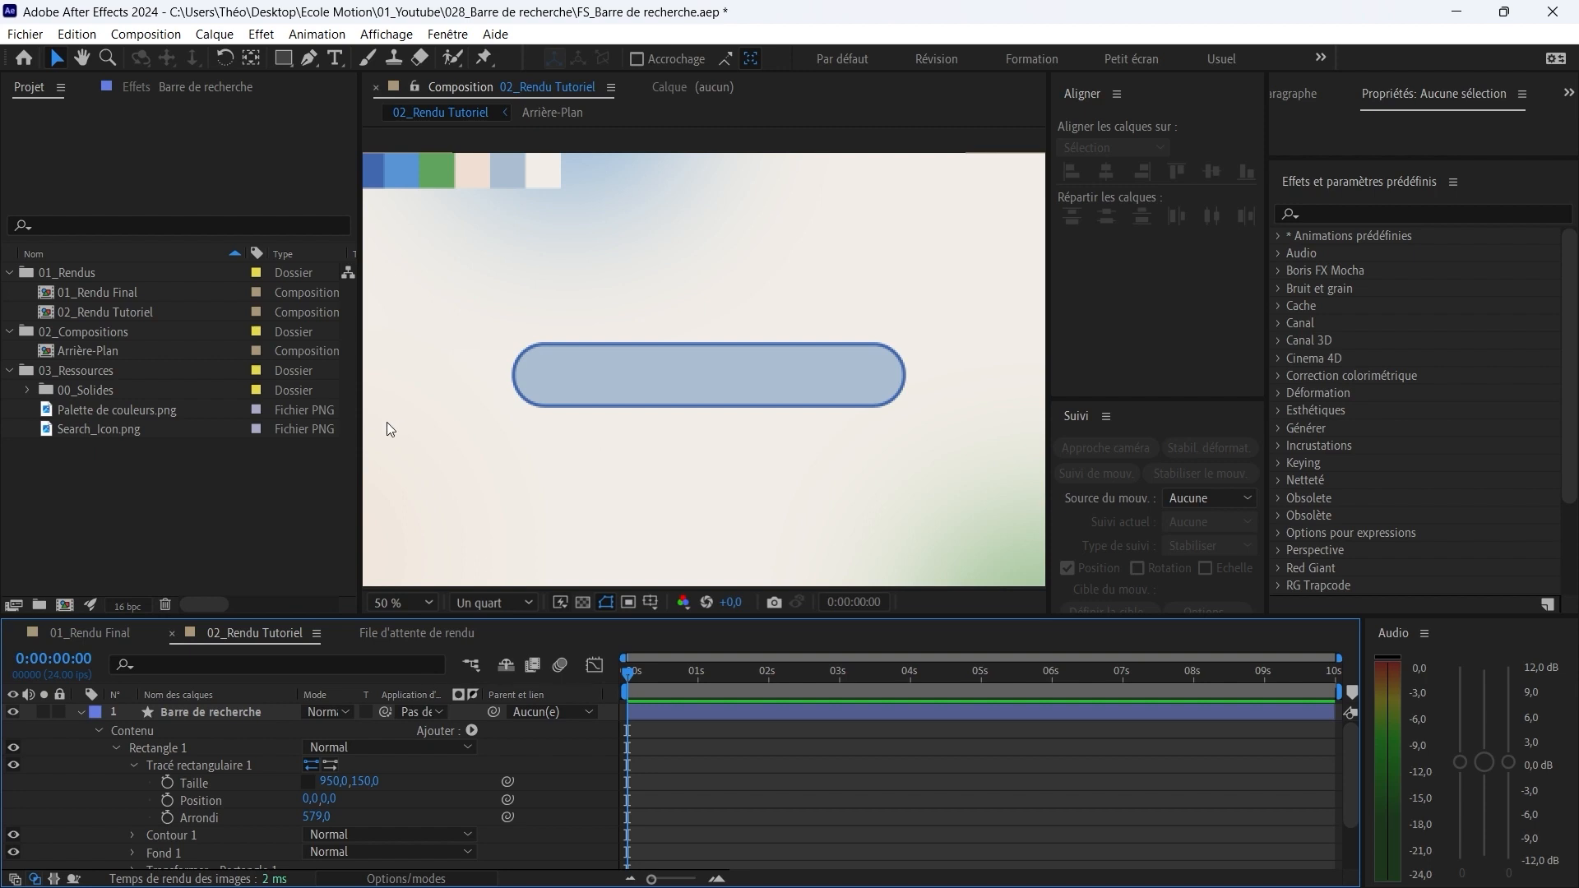
pyautogui.click(79, 712)
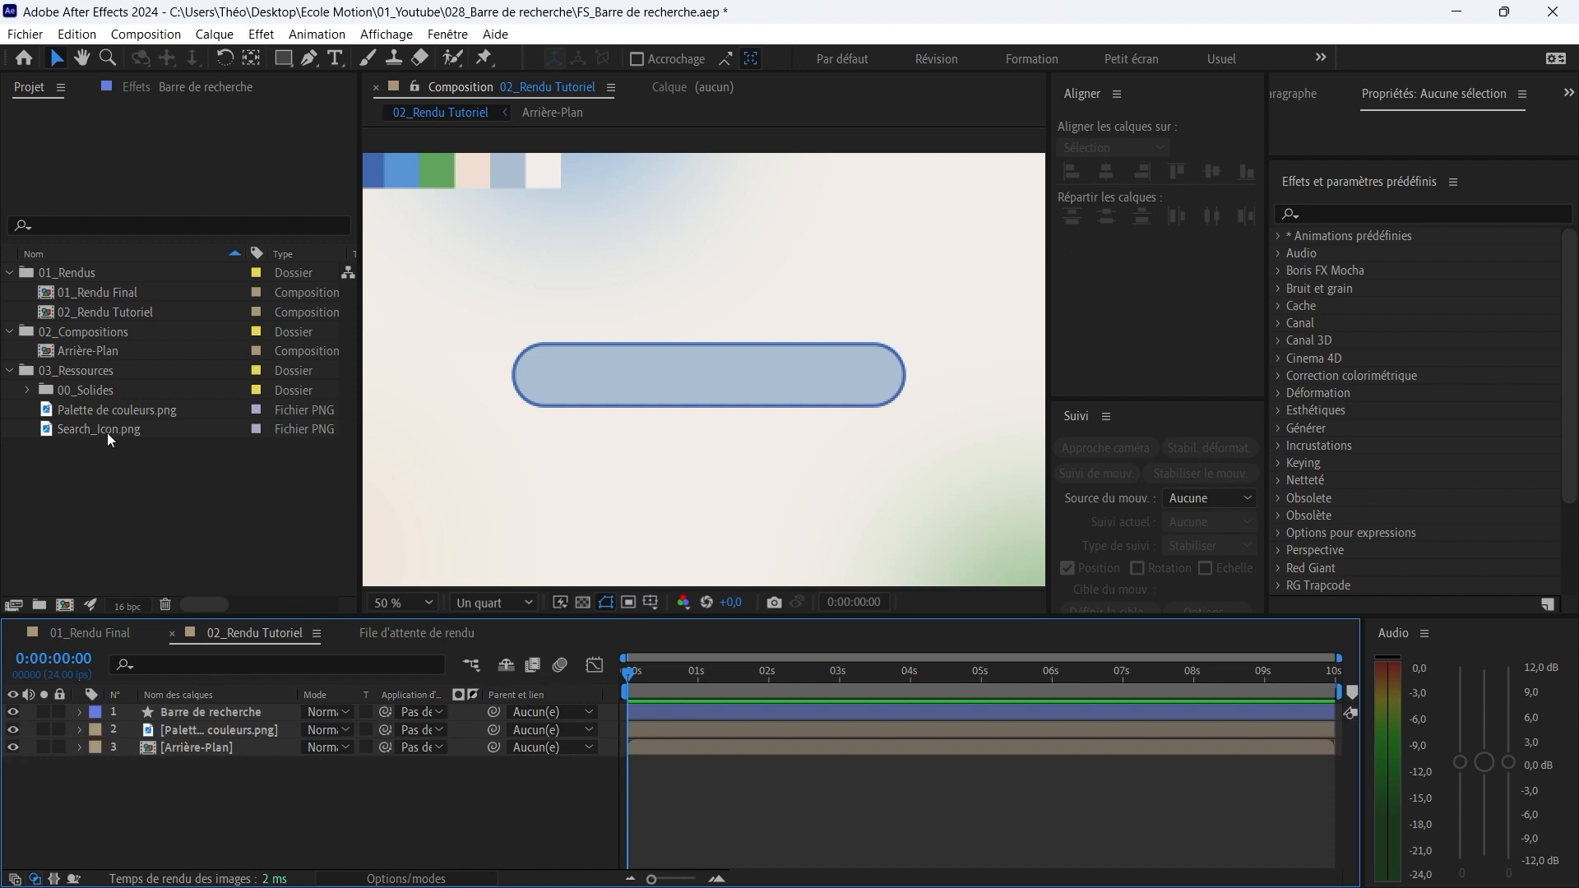
# Step: Place Search_Icon.png above the search bar layer at the bar's left end, and change the composition's preview resolution
pyautogui.moveTo(83, 429); pyautogui.dragTo(190, 712)
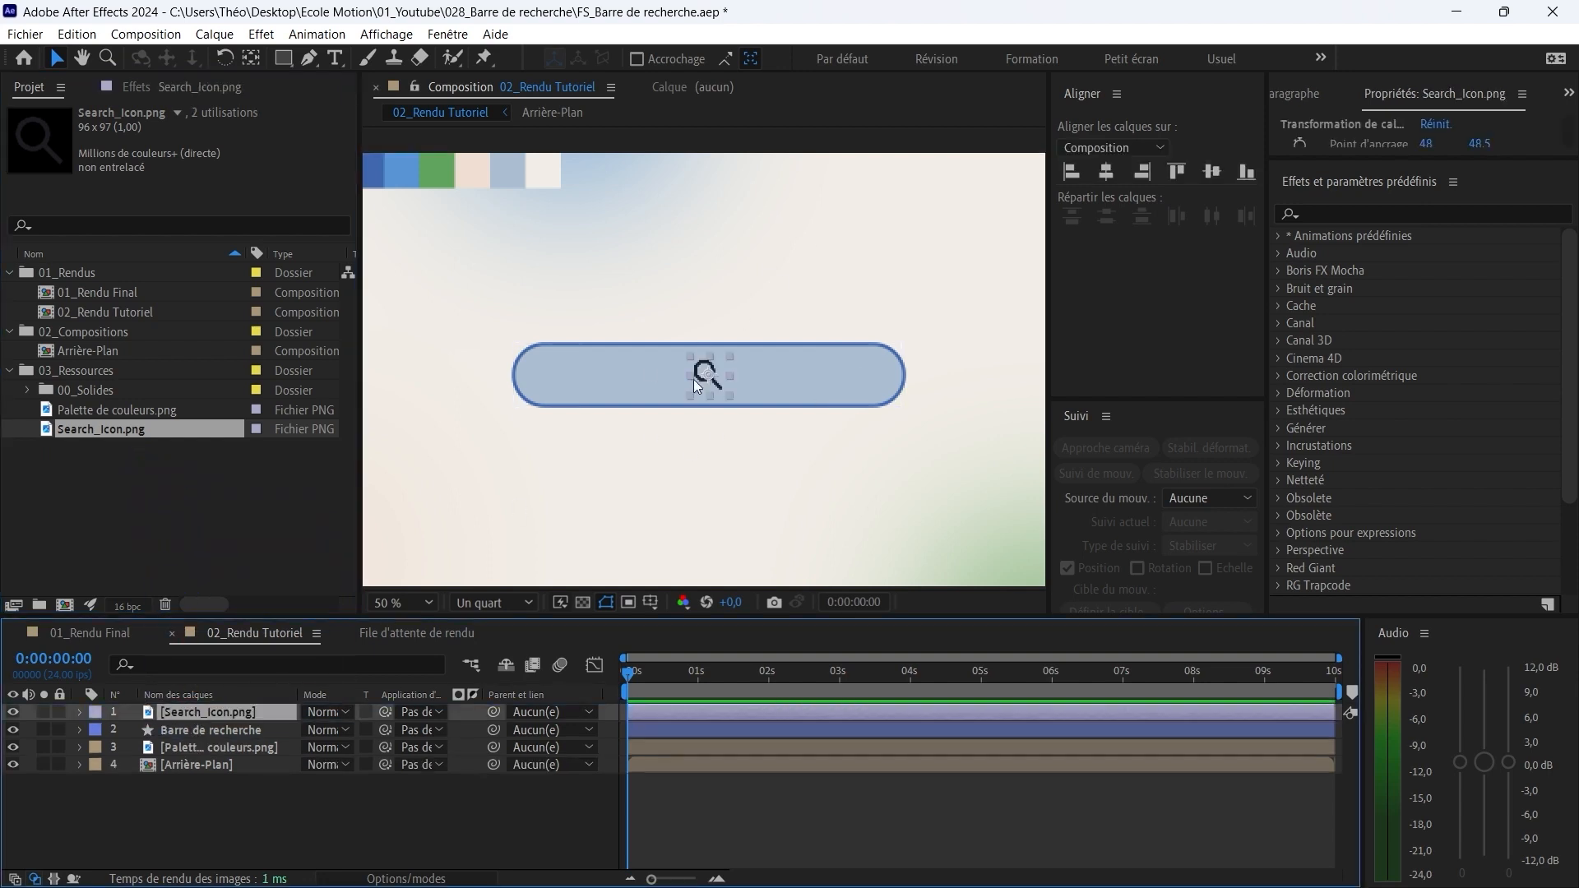
pyautogui.moveTo(715, 379); pyautogui.dragTo(573, 380)
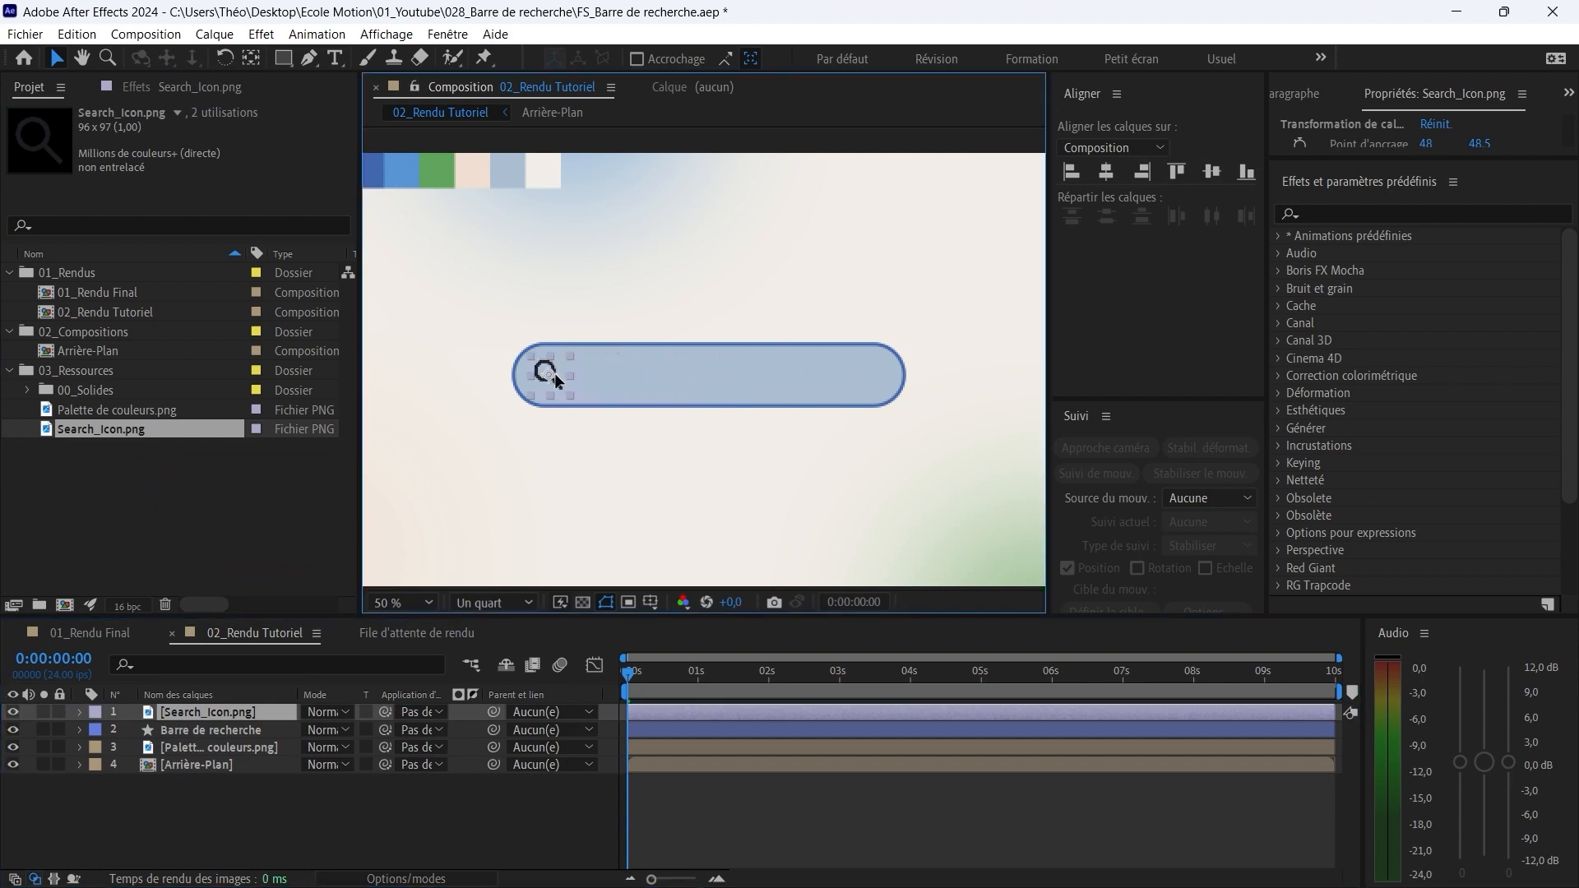
pyautogui.click(405, 827)
pyautogui.click(511, 603)
pyautogui.click(493, 619)
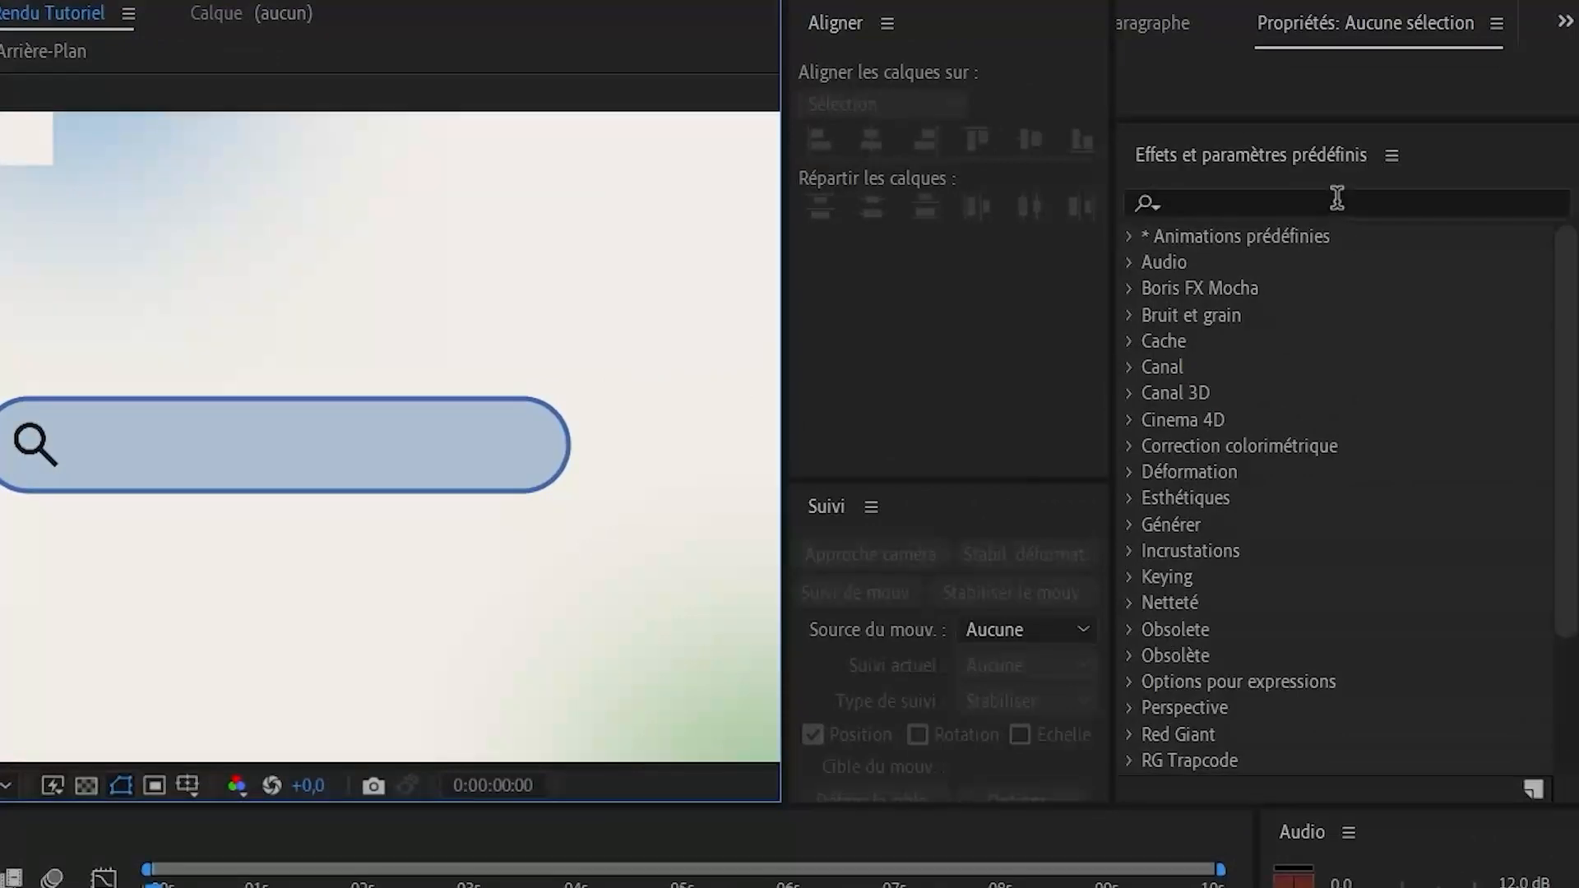
# Step: Find the Remplir effect and apply it to the Search_Icon.png layer
pyautogui.click(1337, 197)
pyautogui.write('rempli')
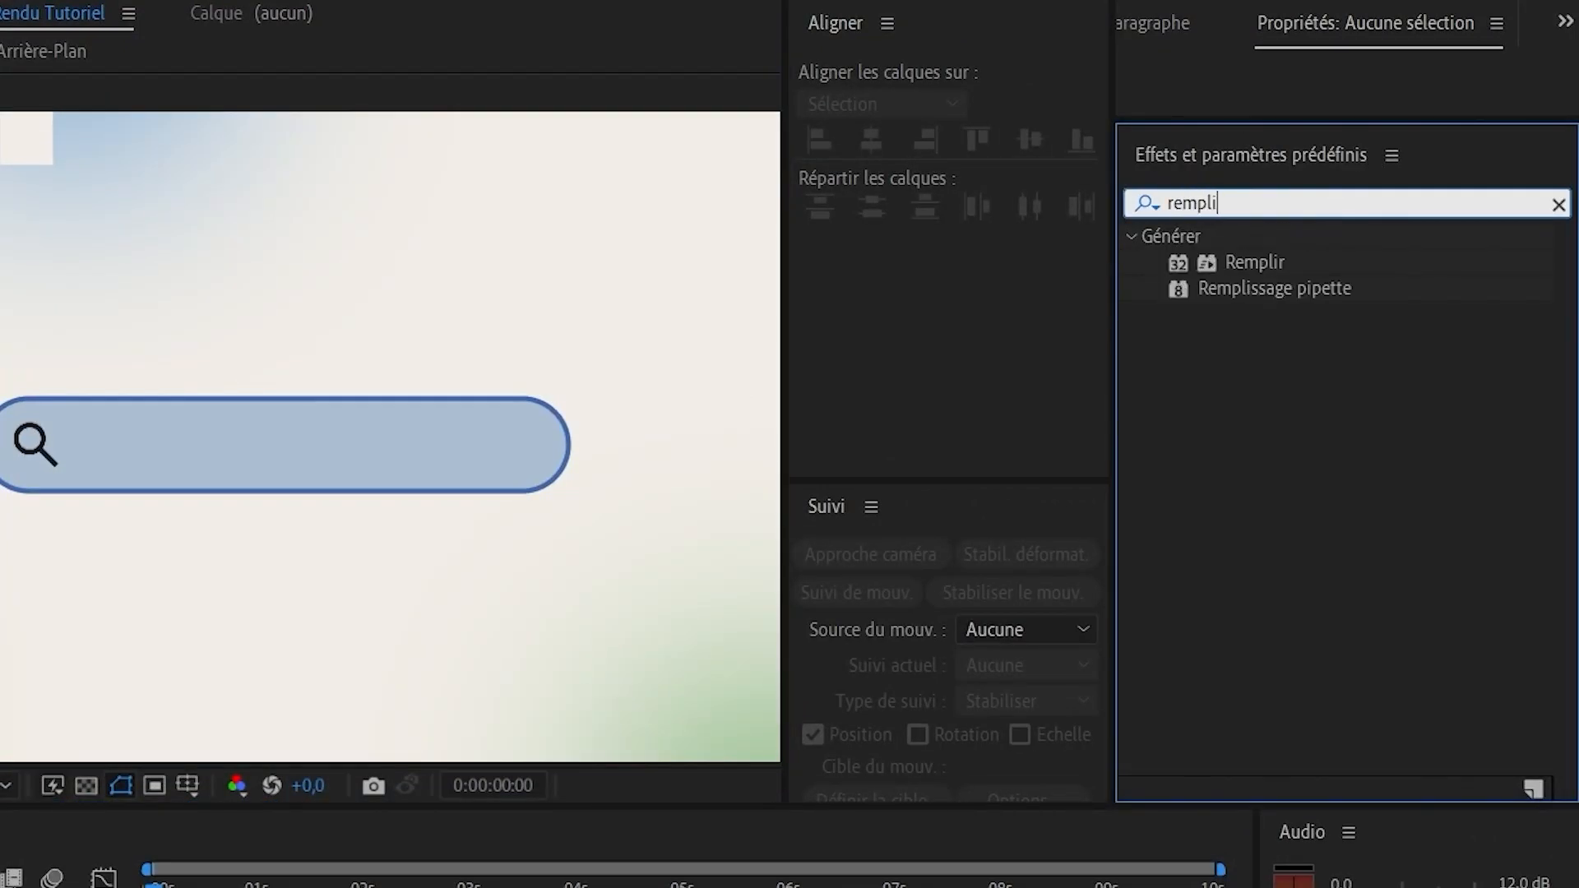
pyautogui.write('r')
pyautogui.moveTo(1241, 265); pyautogui.dragTo(1280, 287)
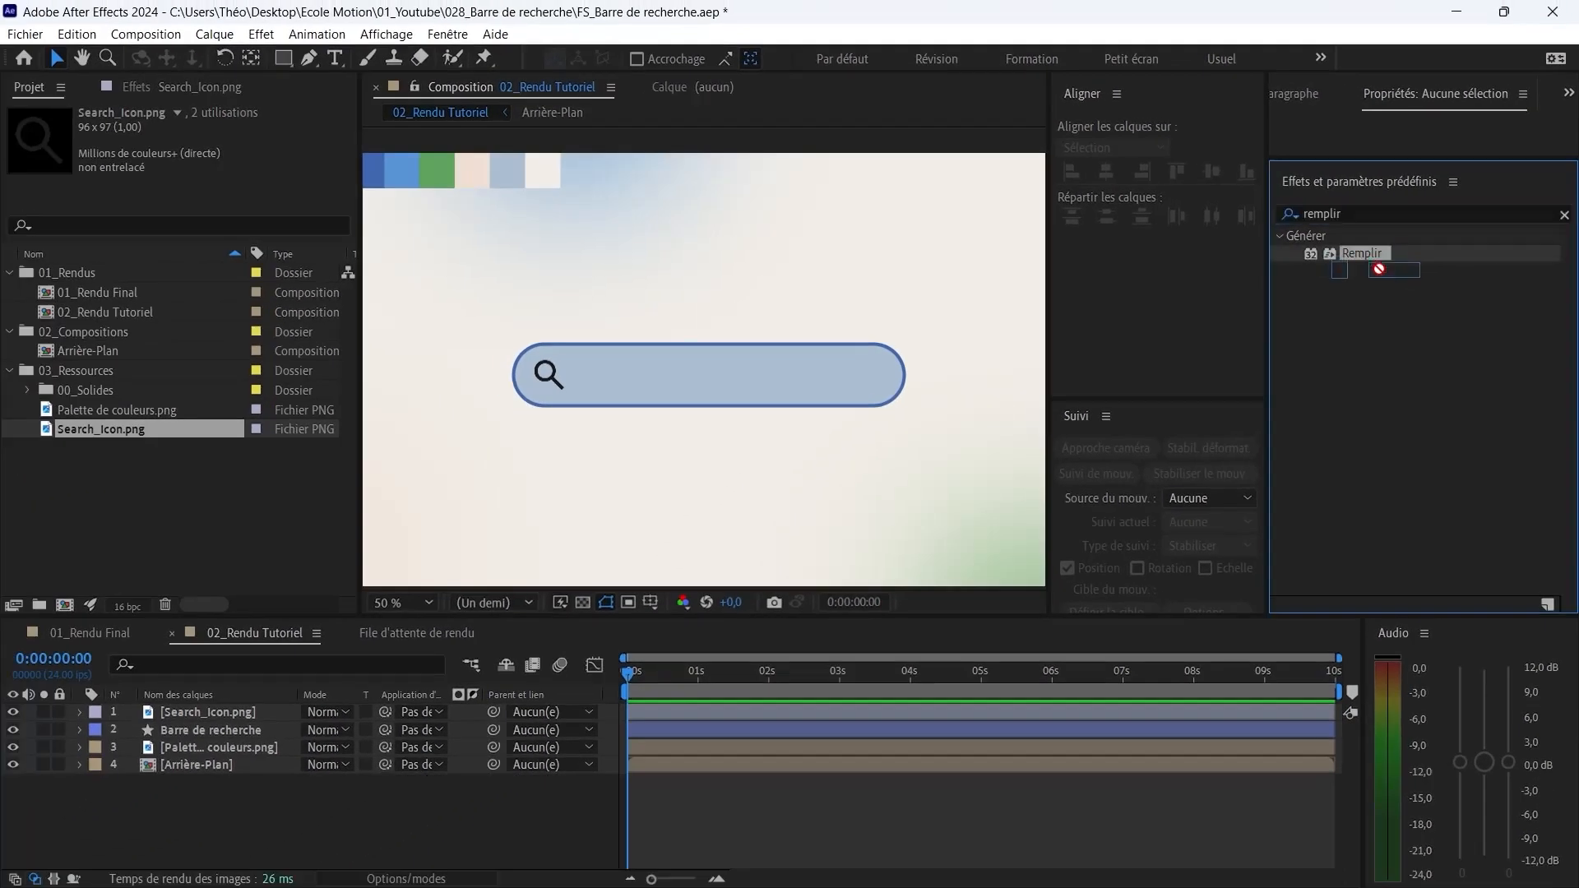
pyautogui.moveTo(1379, 269); pyautogui.dragTo(245, 709)
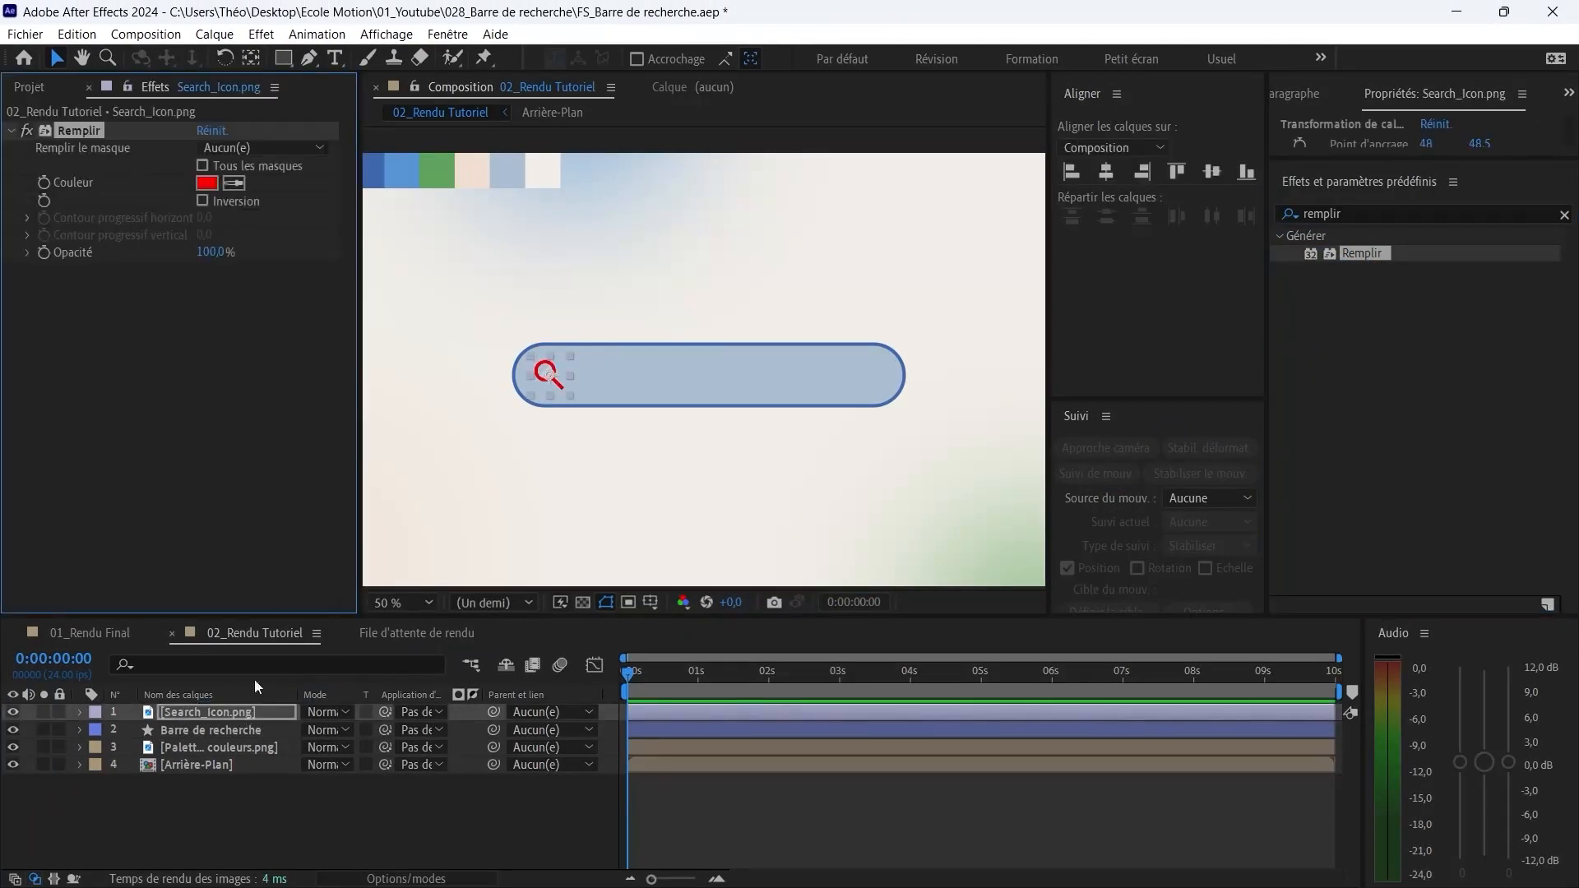
# Step: Set the icon's Remplir colour to the darker blue sampled from the palette's second swatch, and deselect the layer
pyautogui.press('space')
pyautogui.moveTo(504, 285); pyautogui.dragTo(585, 318)
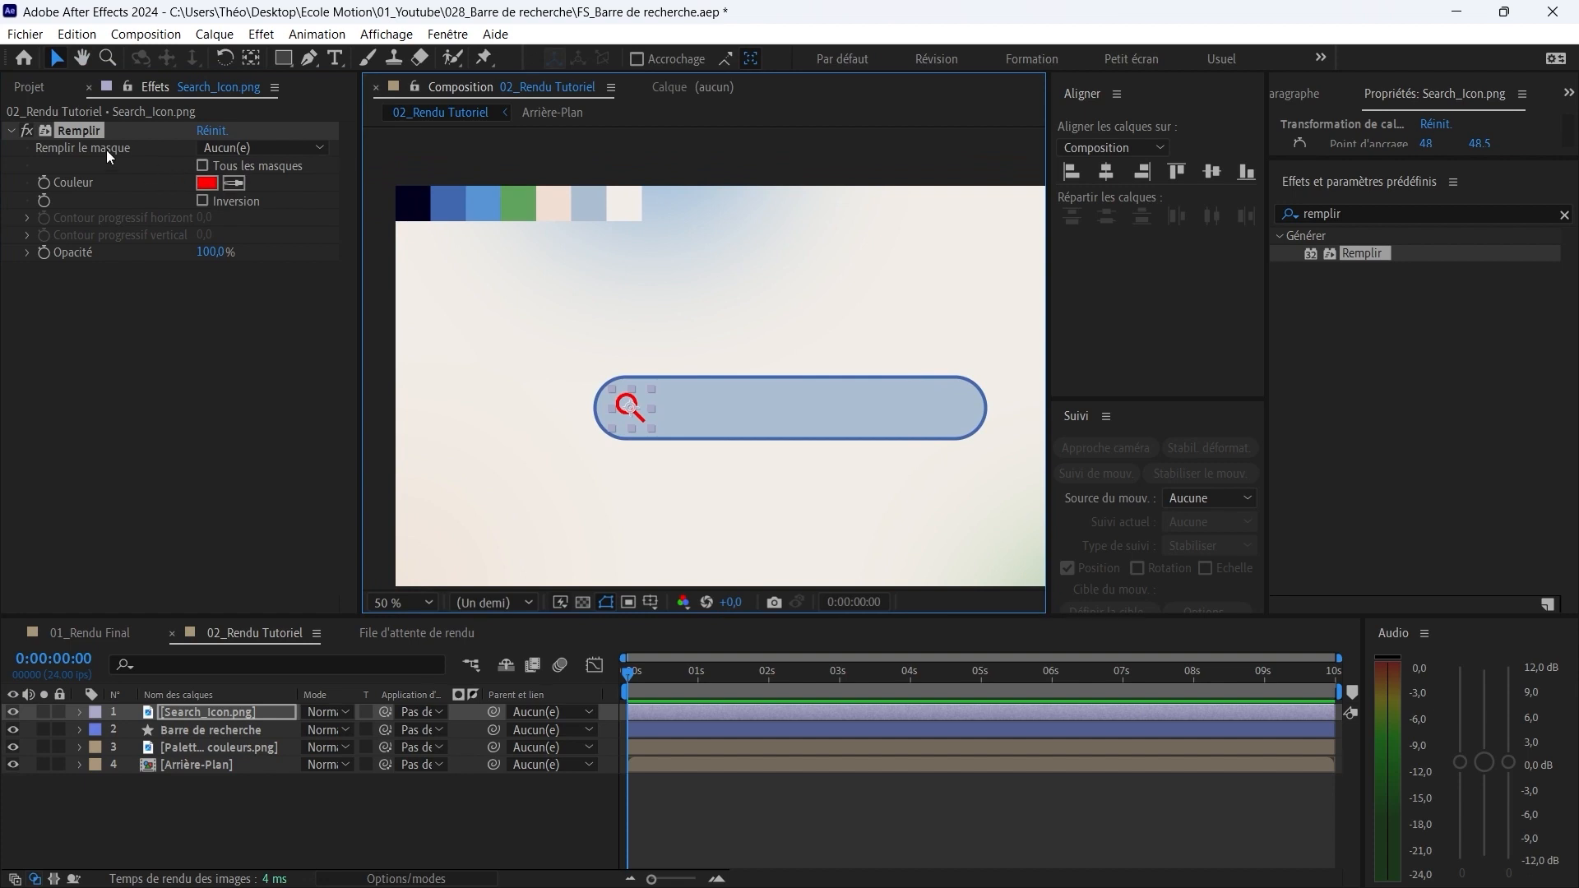
pyautogui.click(233, 183)
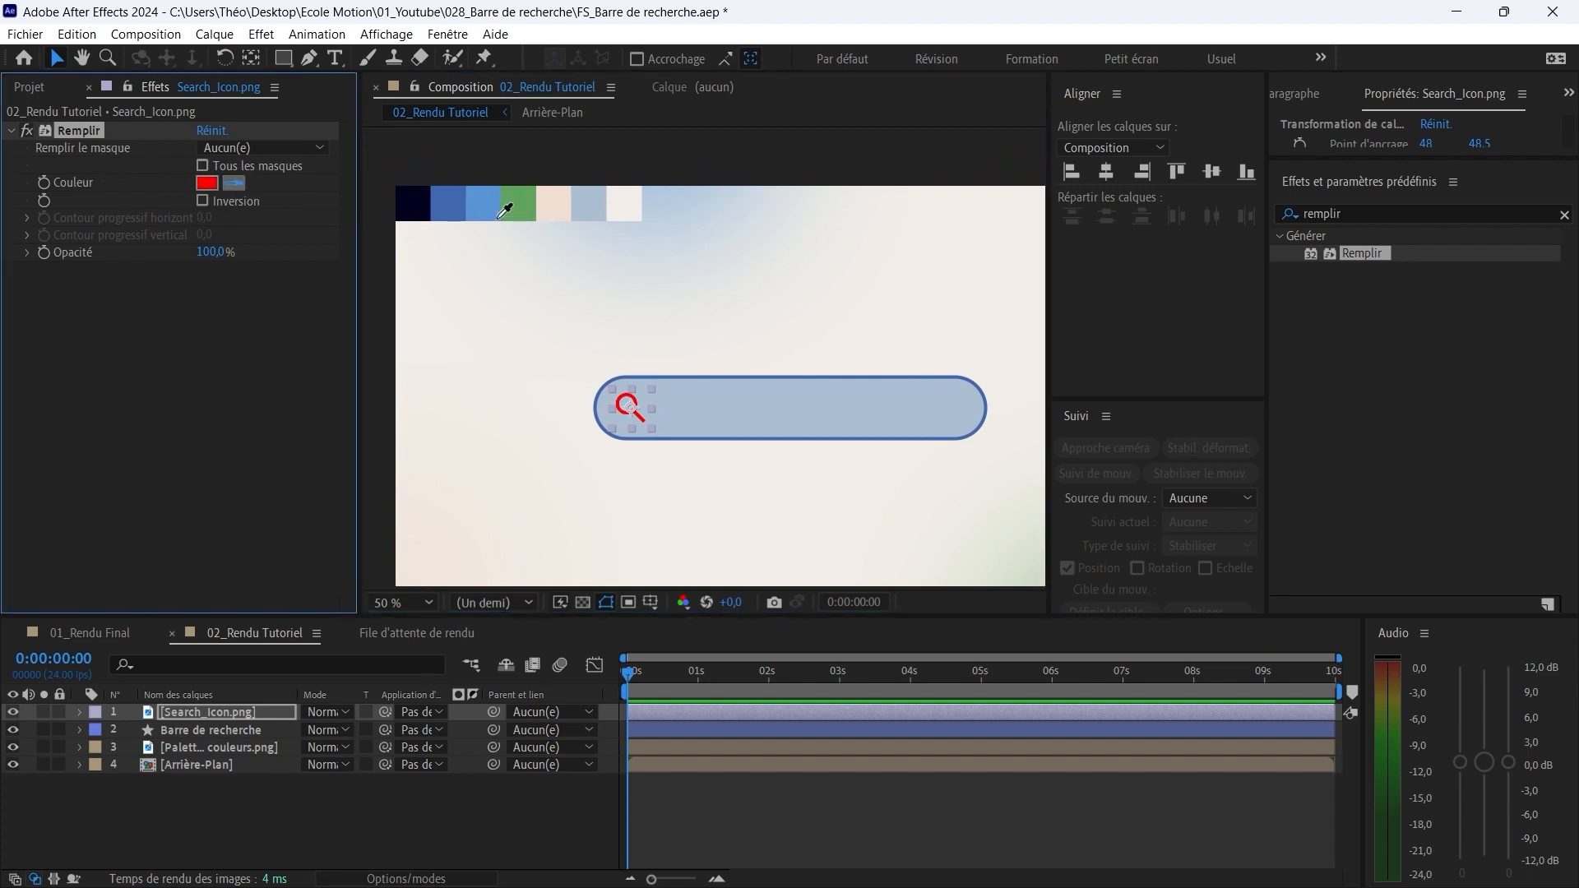
pyautogui.click(460, 203)
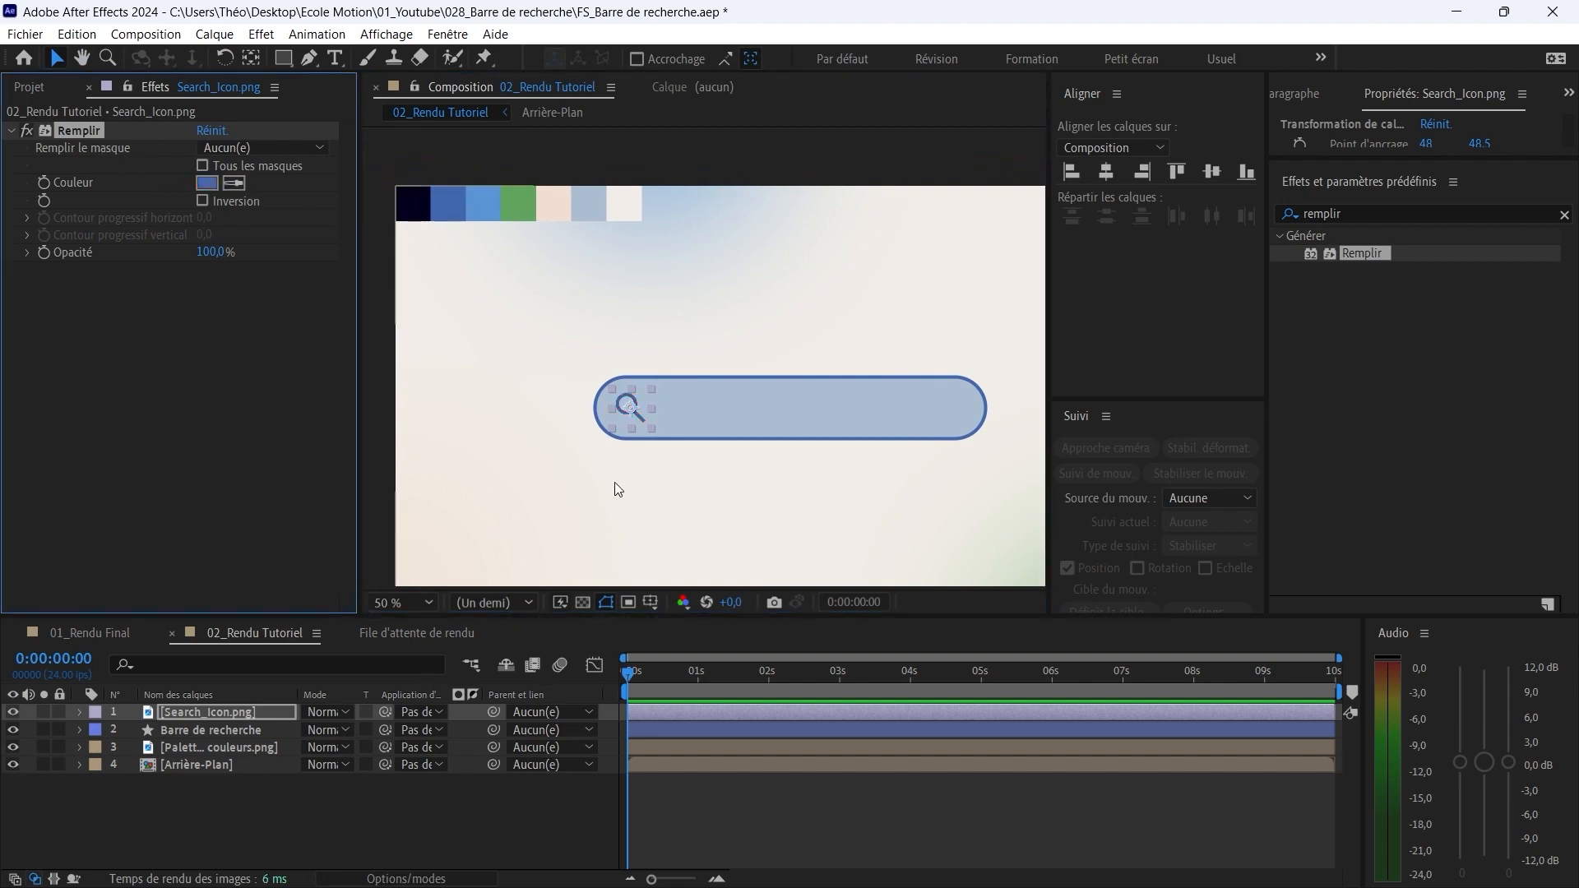
pyautogui.click(523, 816)
# Step: Add a text layer reading "Motion Design" inside the search bar, just after the magnifying glass
pyautogui.press('space')
pyautogui.moveTo(787, 394); pyautogui.dragTo(704, 362)
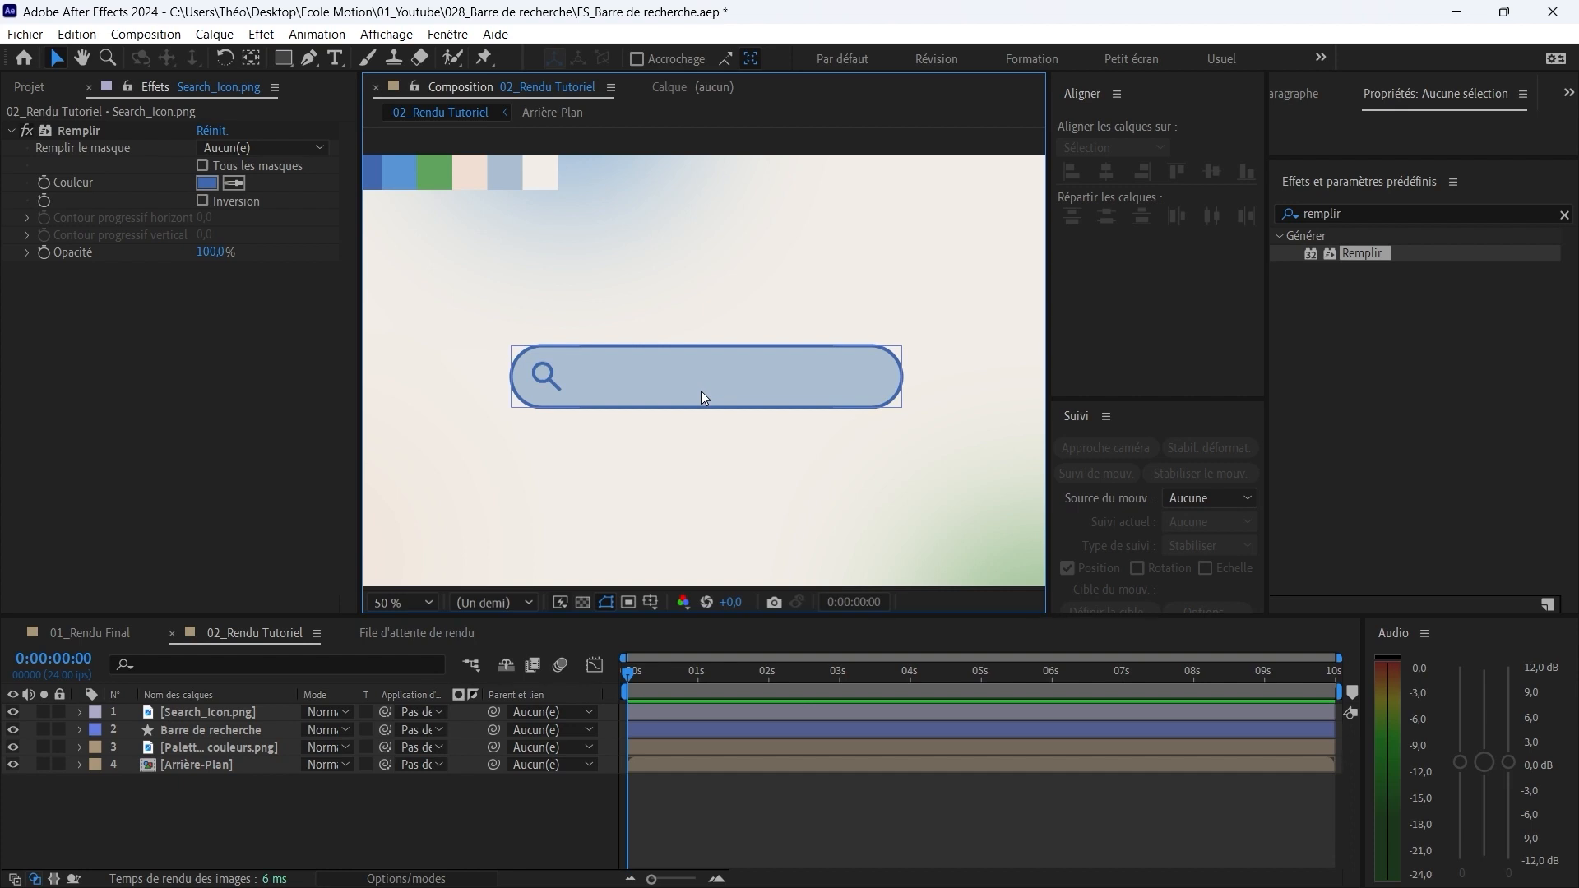
pyautogui.click(335, 58)
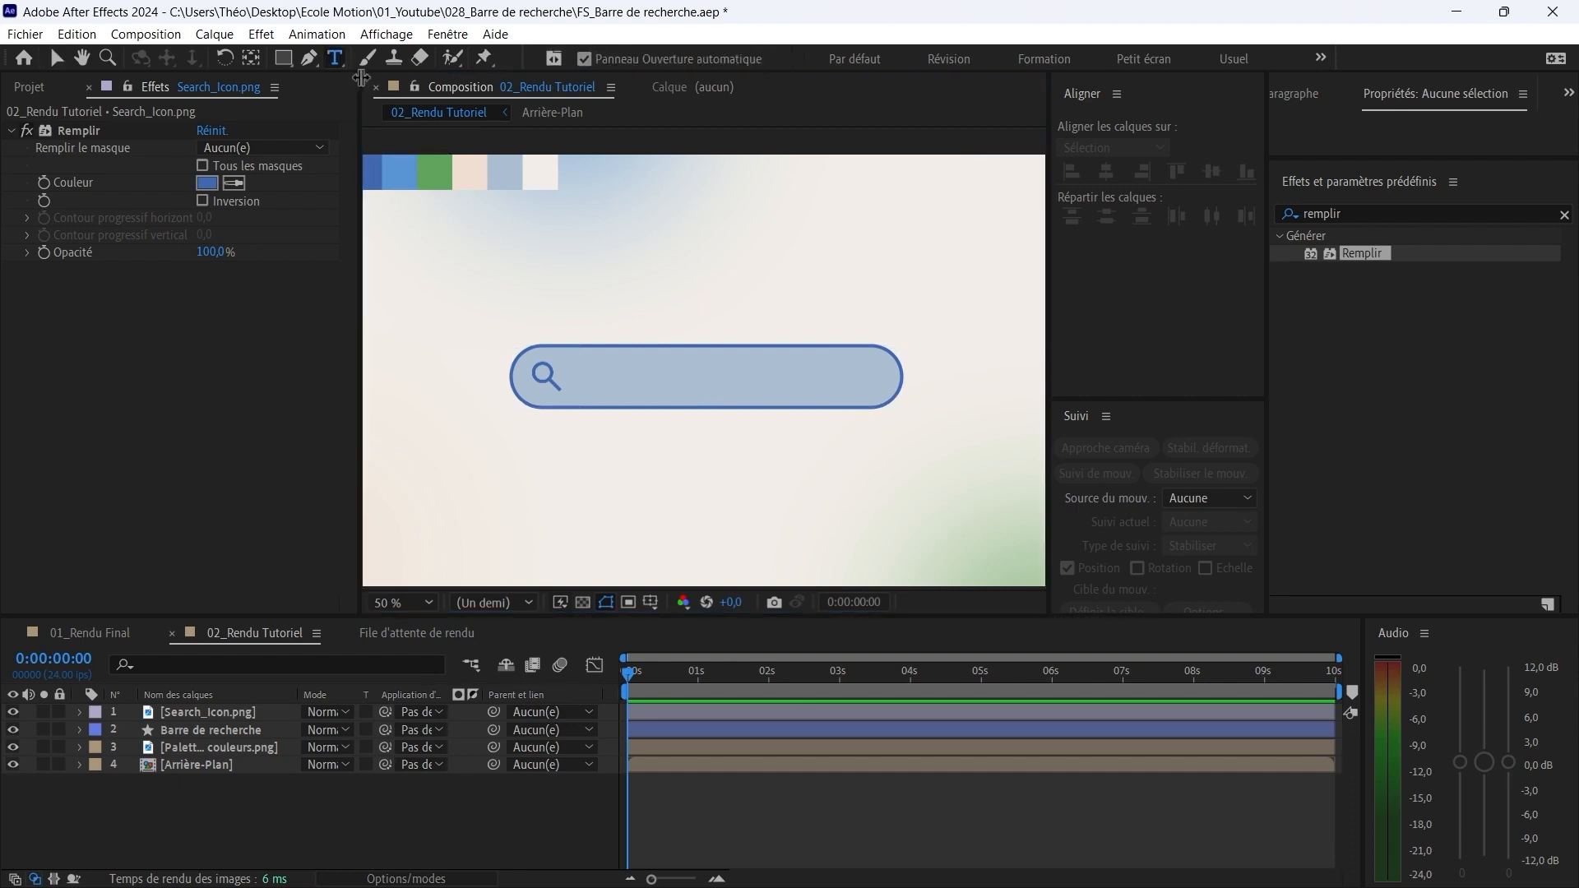
pyautogui.click(586, 385)
pyautogui.press('capslock')
pyautogui.write('Morio')
pyautogui.press('BackSpace')
pyautogui.press('BackSpace')
pyautogui.press('BackSpace')
pyautogui.write('tion')
pyautogui.press('capslock')
pyautogui.press('capslock')
pyautogui.write('Design')
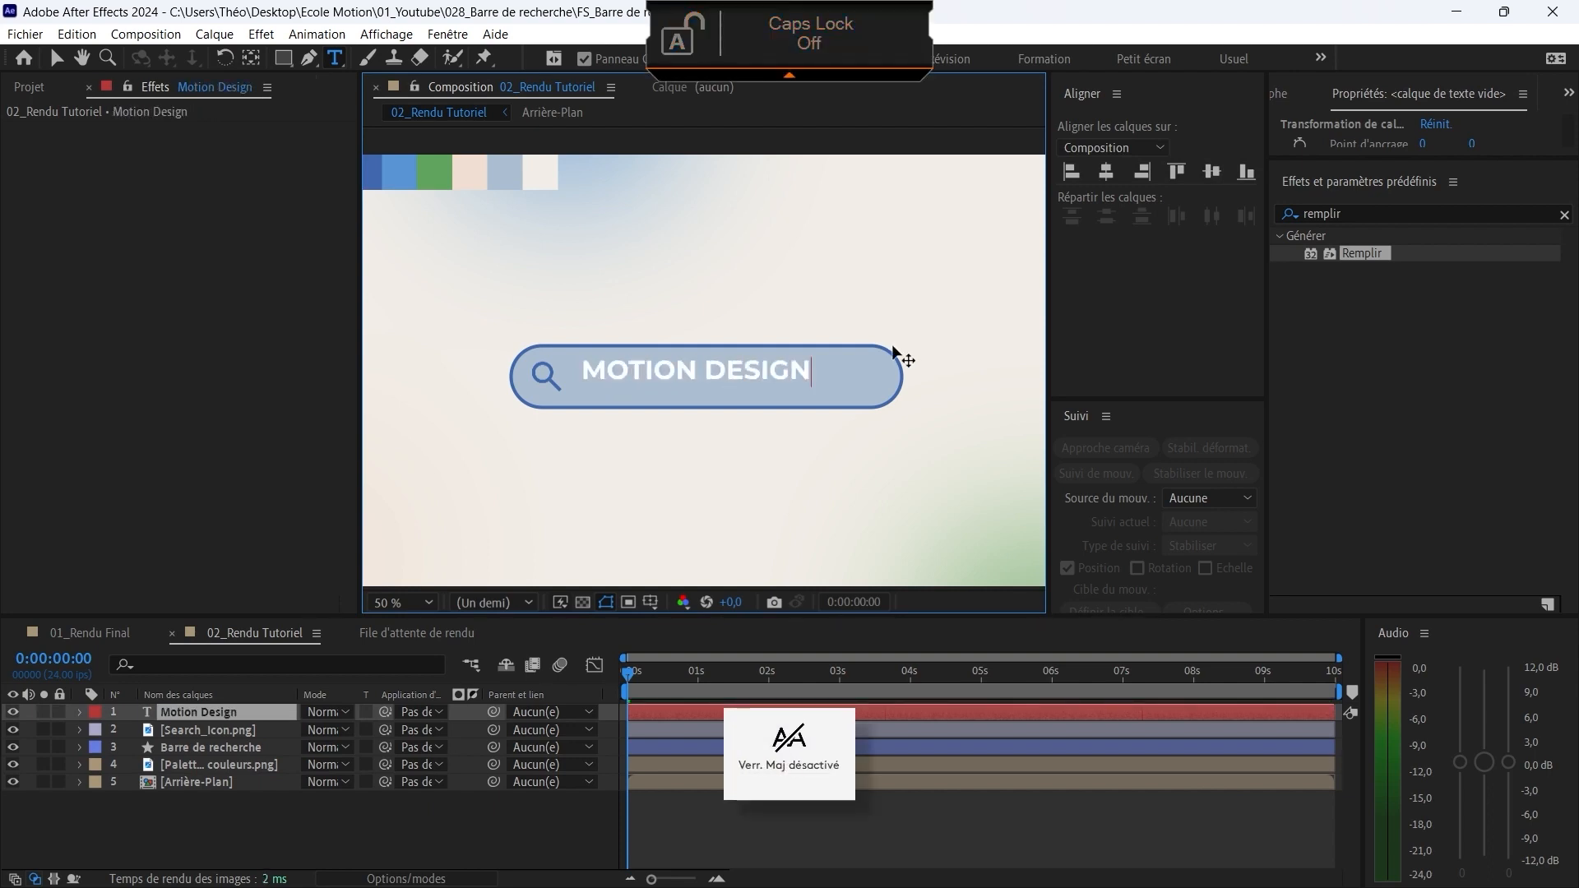
# Step: Move the Motion Design text slightly closer to the icon and centre it vertically in the composition
pyautogui.click(58, 57)
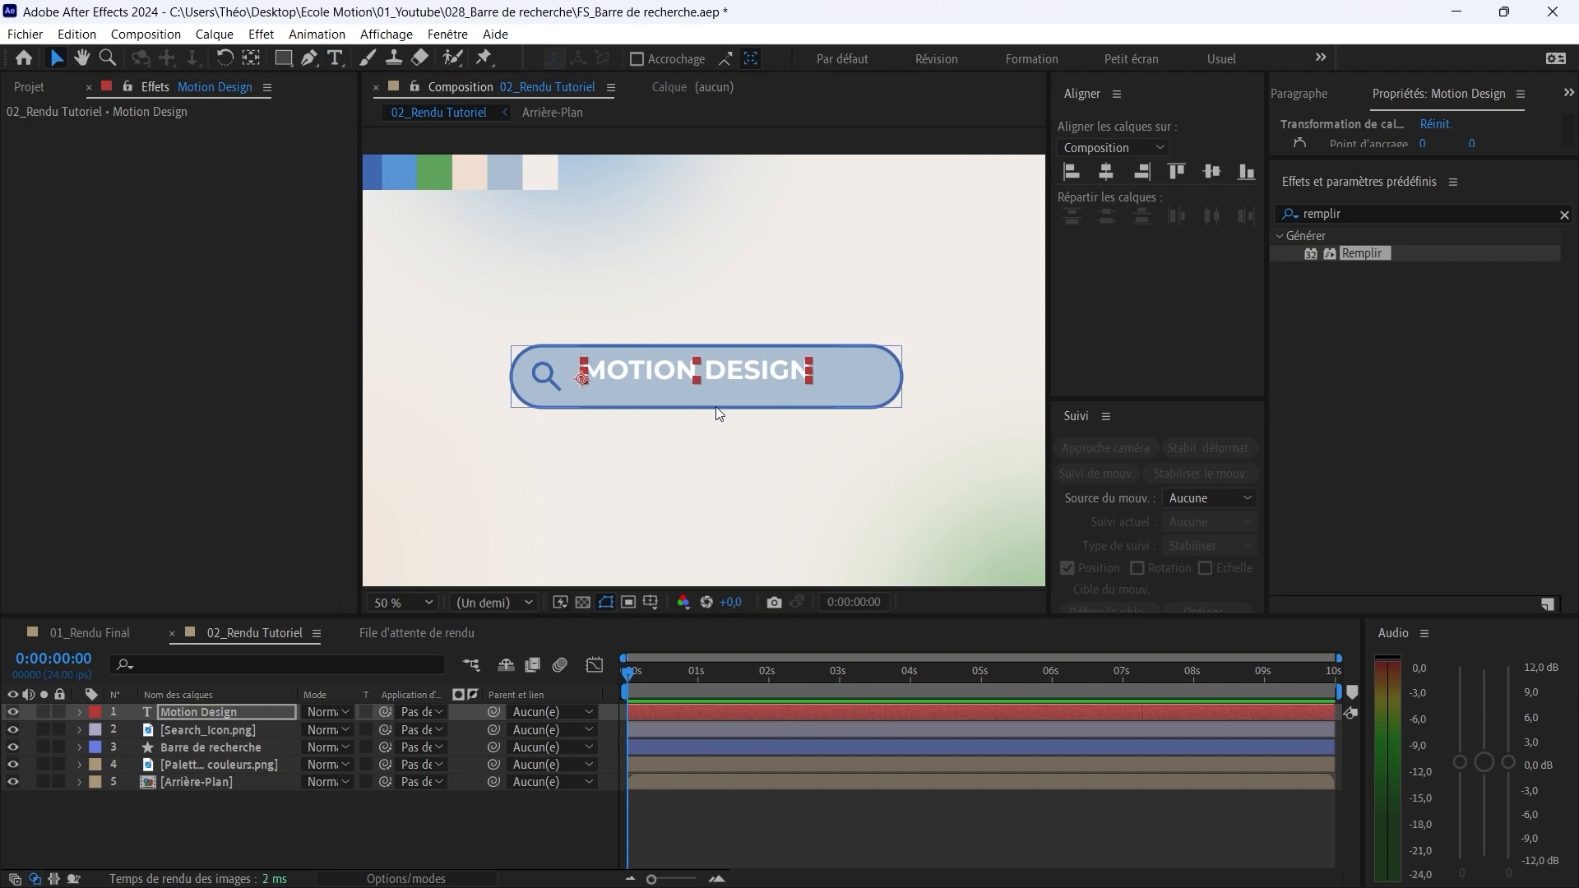
pyautogui.moveTo(605, 368); pyautogui.dragTo(604, 377)
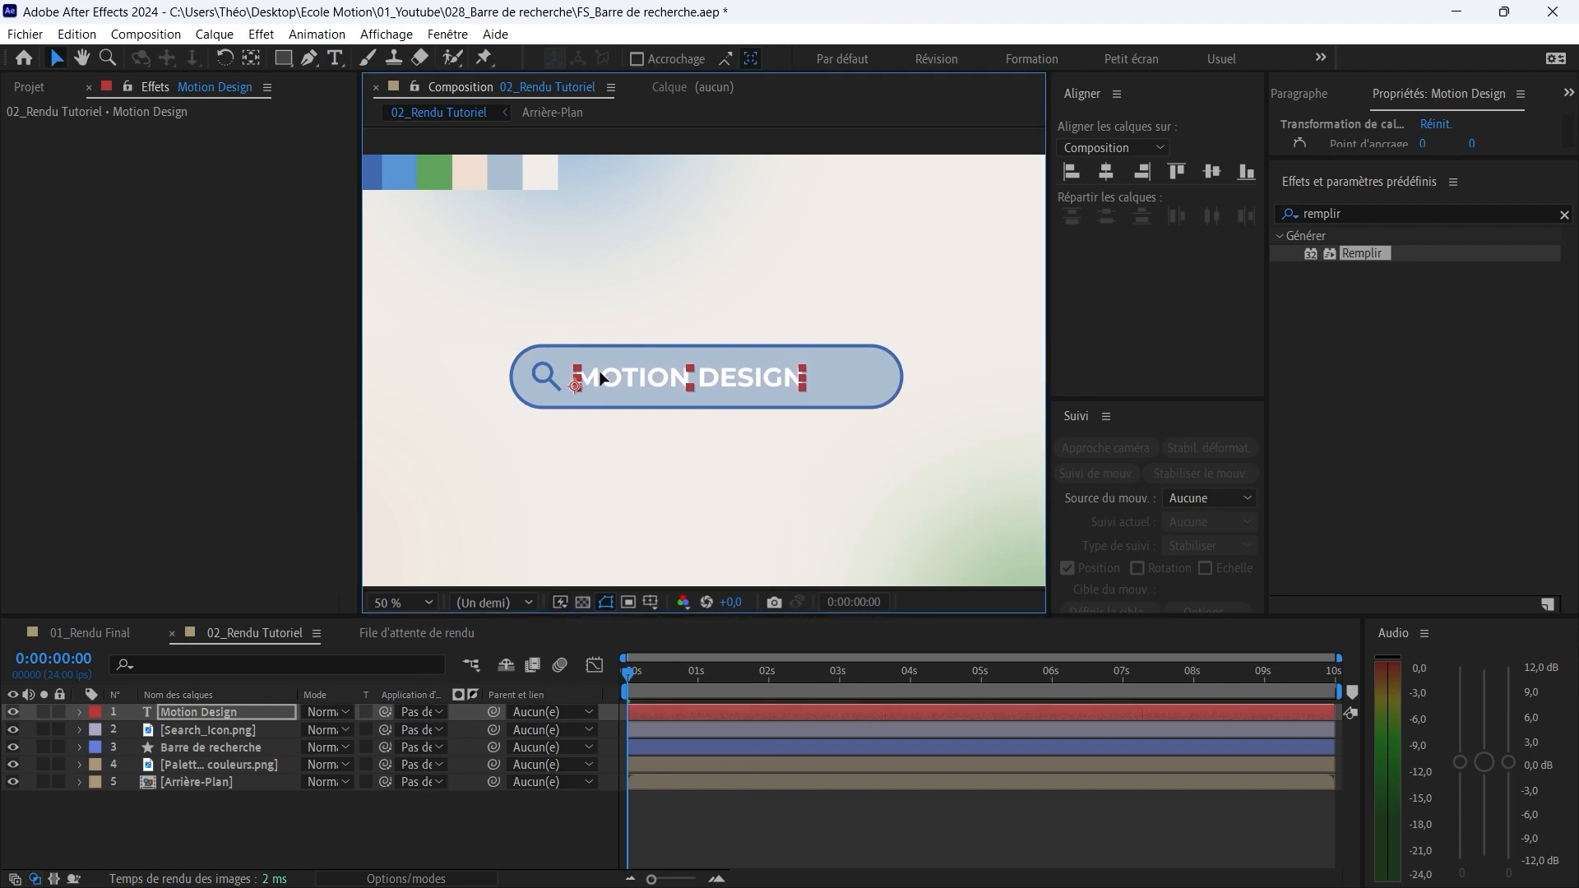
pyautogui.click(1211, 172)
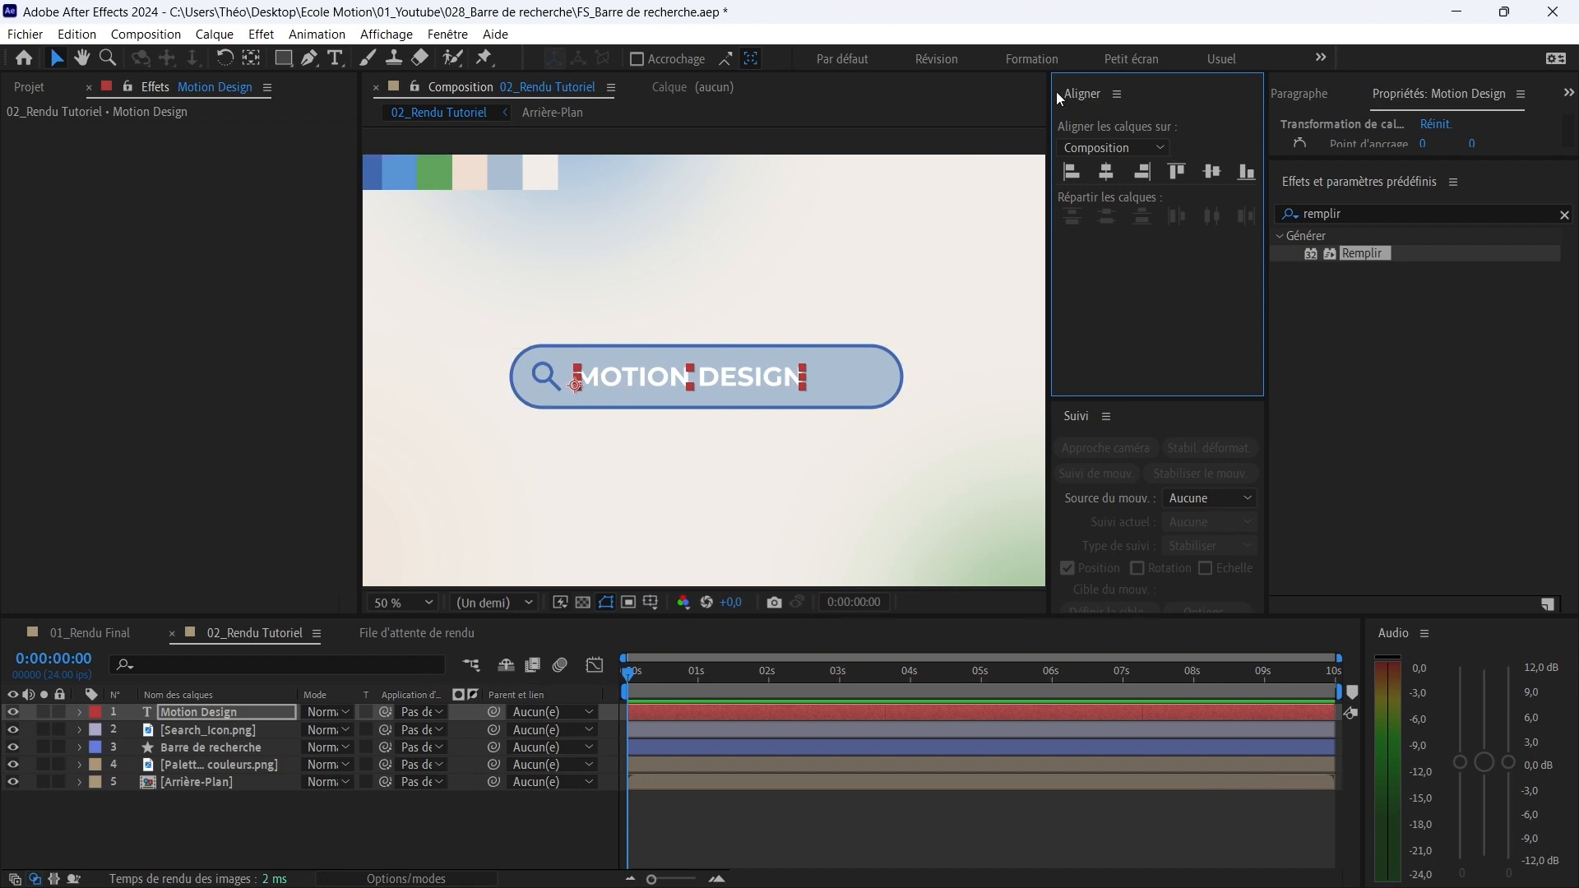
# Step: Show the full character settings and colour the Motion Design text with the very dark navy of the palette's first swatch, deselecting it
pyautogui.moveTo(572, 269); pyautogui.dragTo(715, 317)
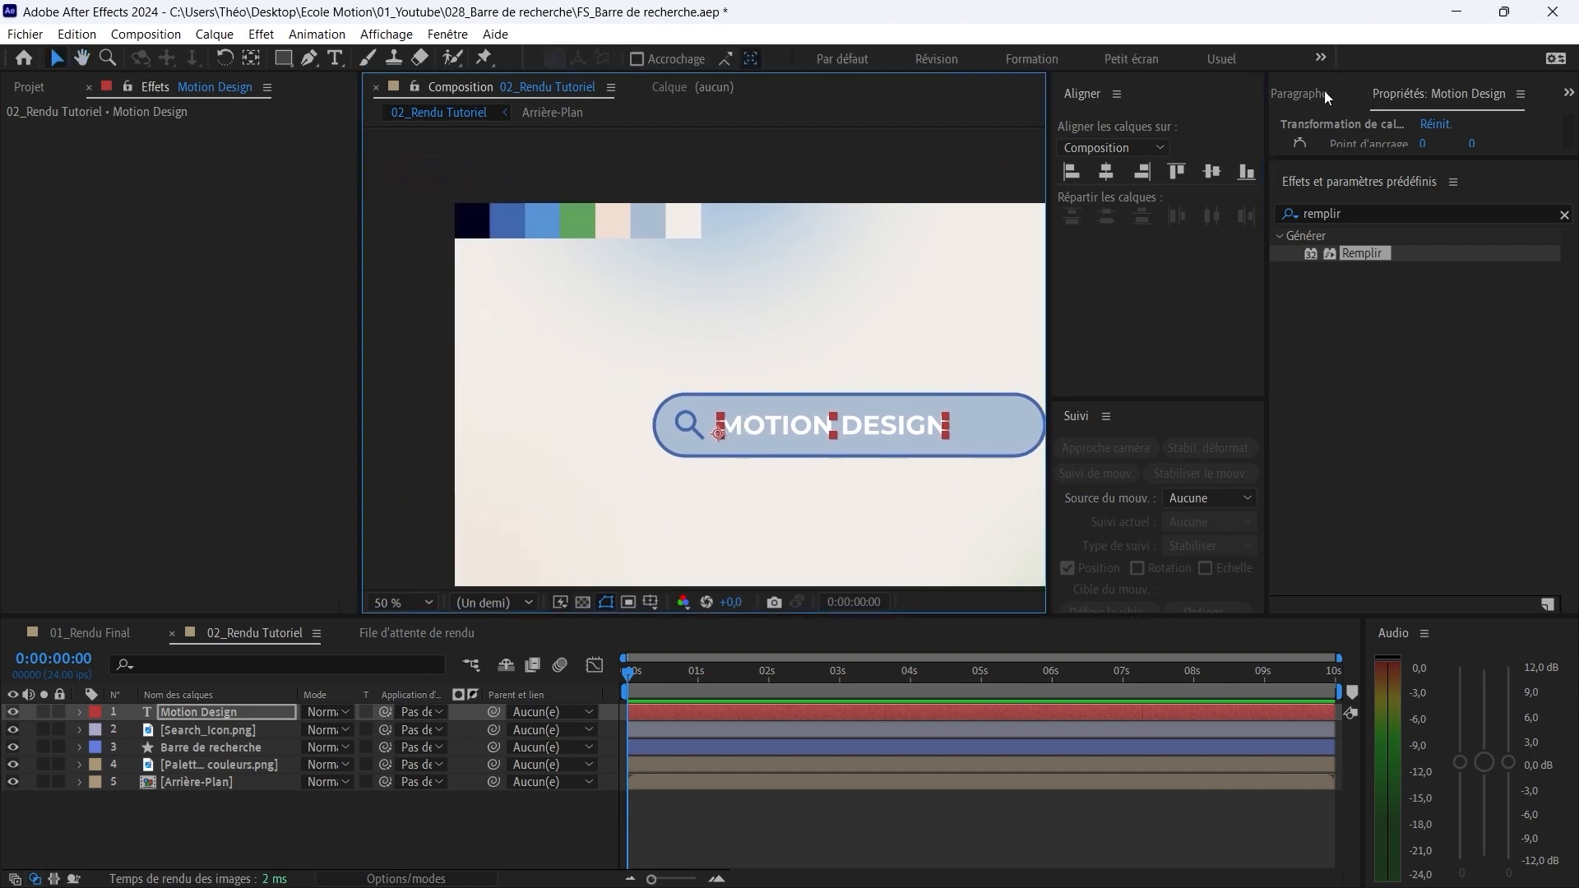
pyautogui.click(1567, 94)
pyautogui.click(1510, 126)
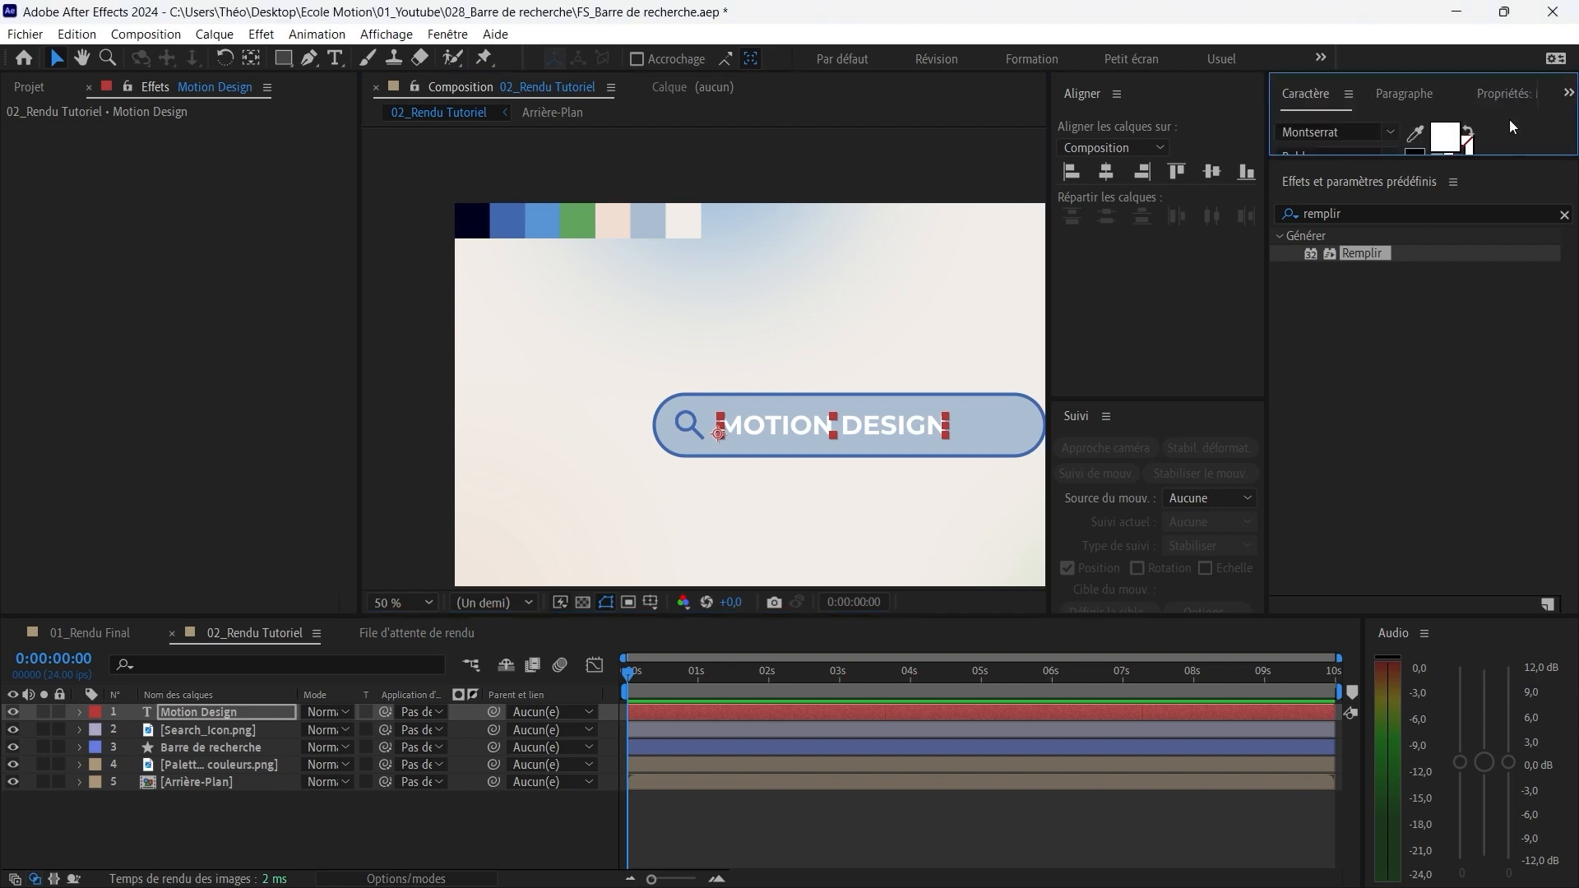
pyautogui.moveTo(1358, 156); pyautogui.dragTo(1351, 380)
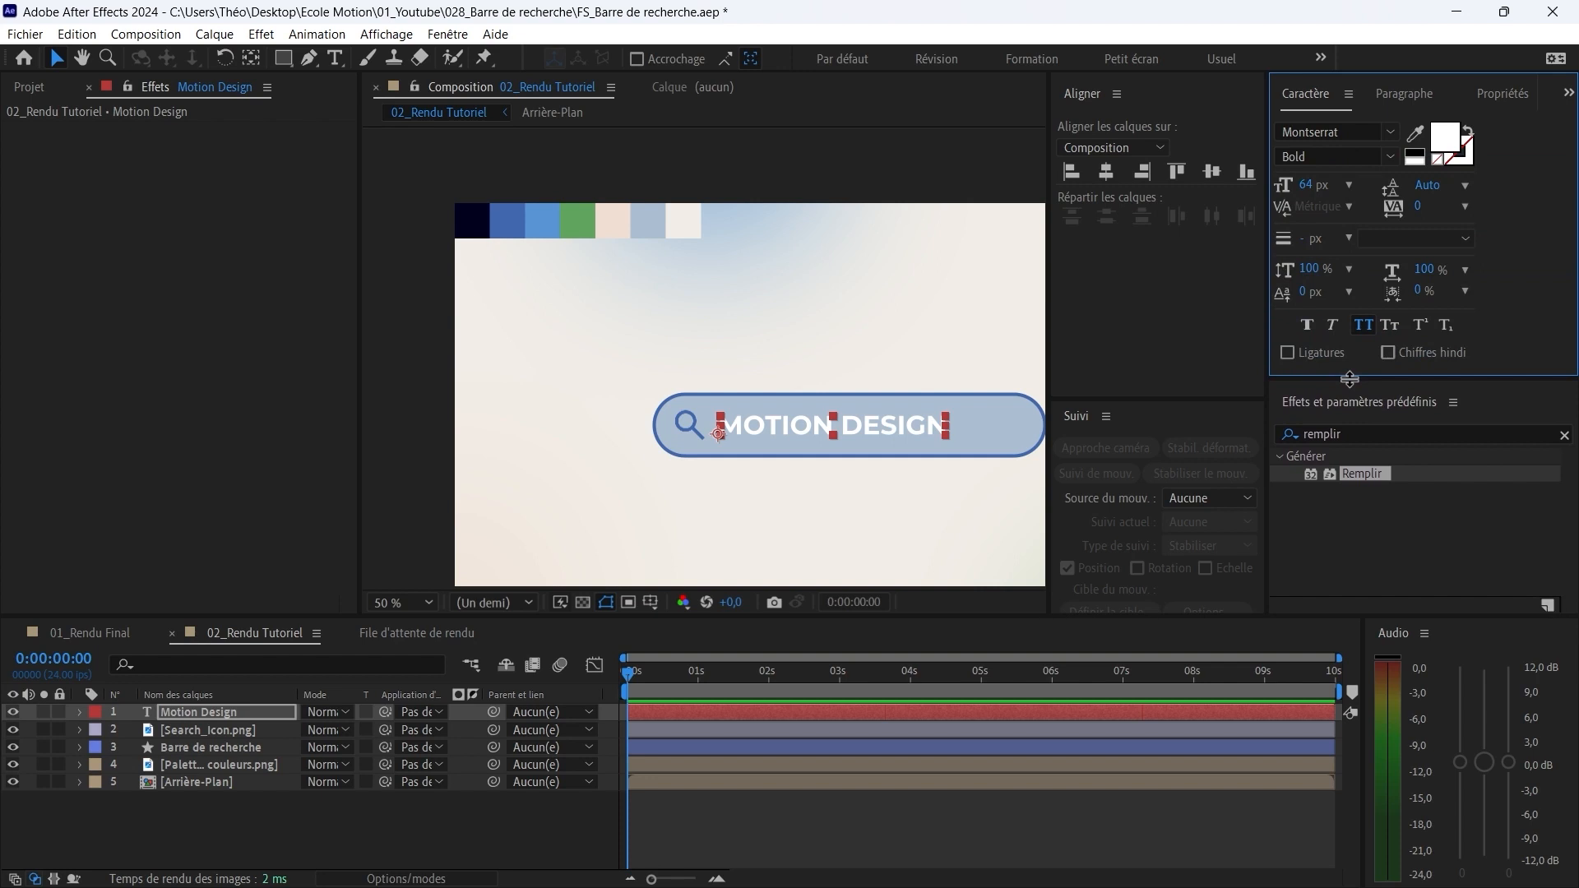
pyautogui.click(1416, 135)
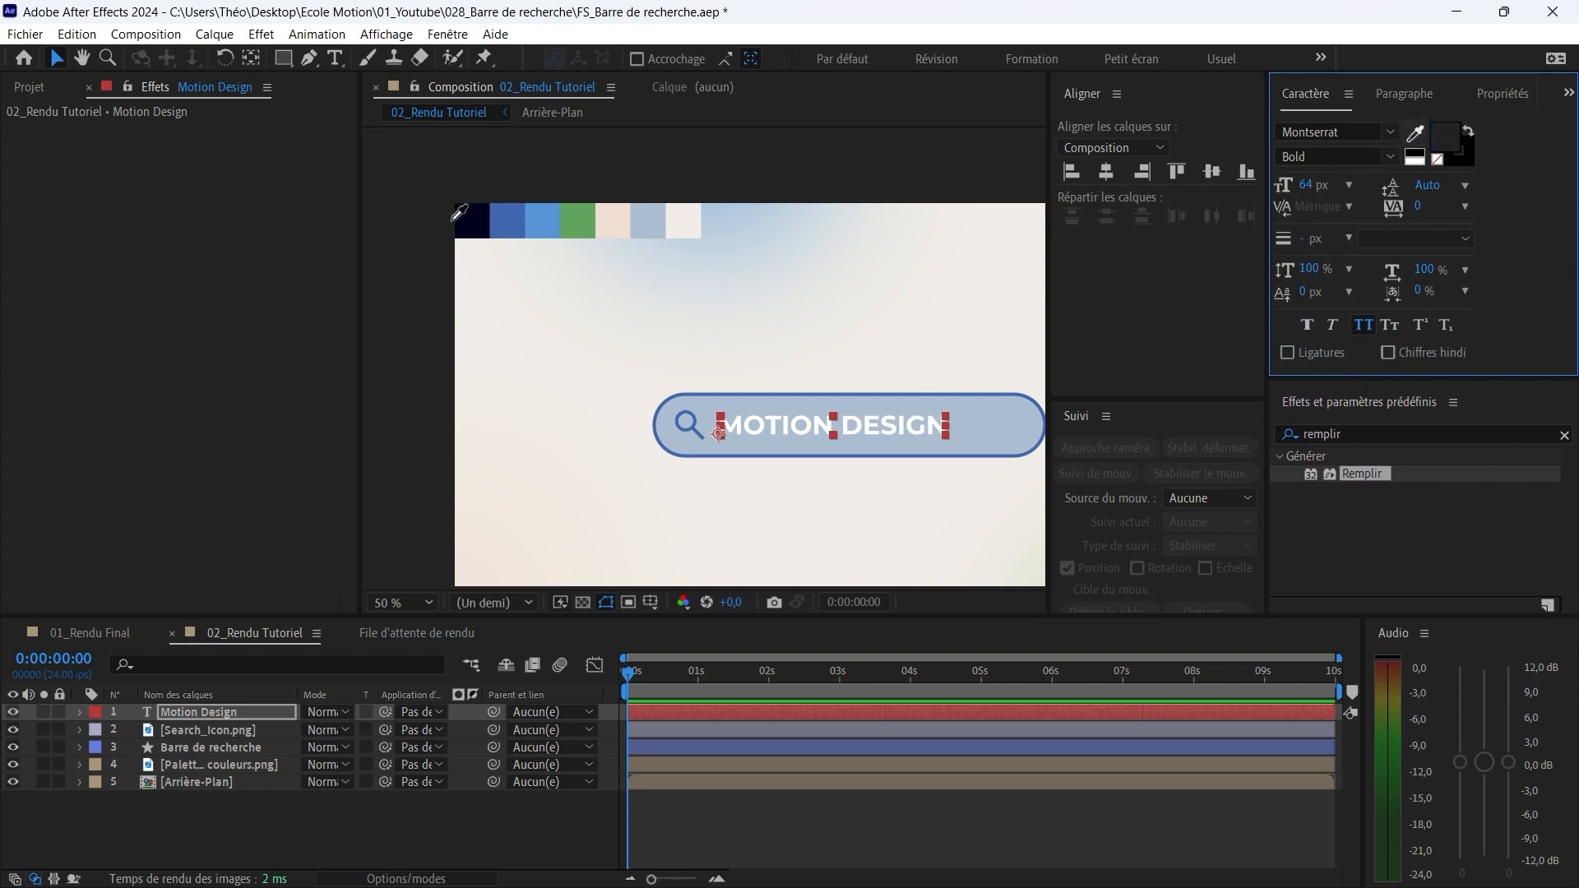
pyautogui.click(477, 229)
pyautogui.click(440, 831)
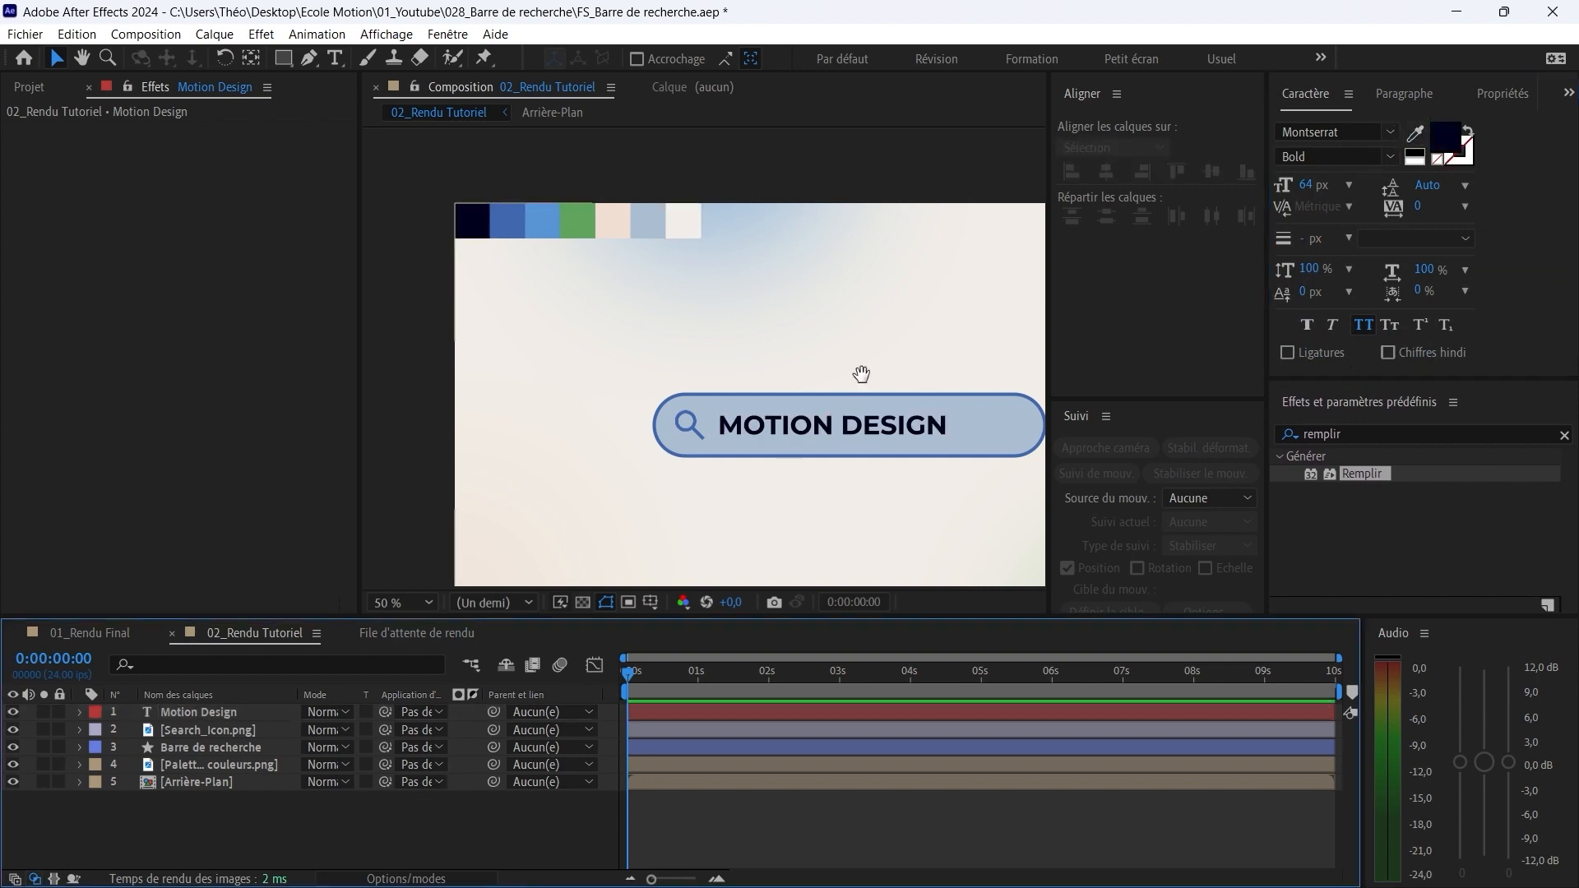
# Step: Create a Taille keyframe at 2 seconds on the rectangle path of the Barre de recherche layer
pyautogui.press('h')
pyautogui.moveTo(879, 367); pyautogui.dragTo(792, 340)
pyautogui.press('v')
pyautogui.scroll(-2, 733, 358)
pyautogui.scroll(2, 752, 375)
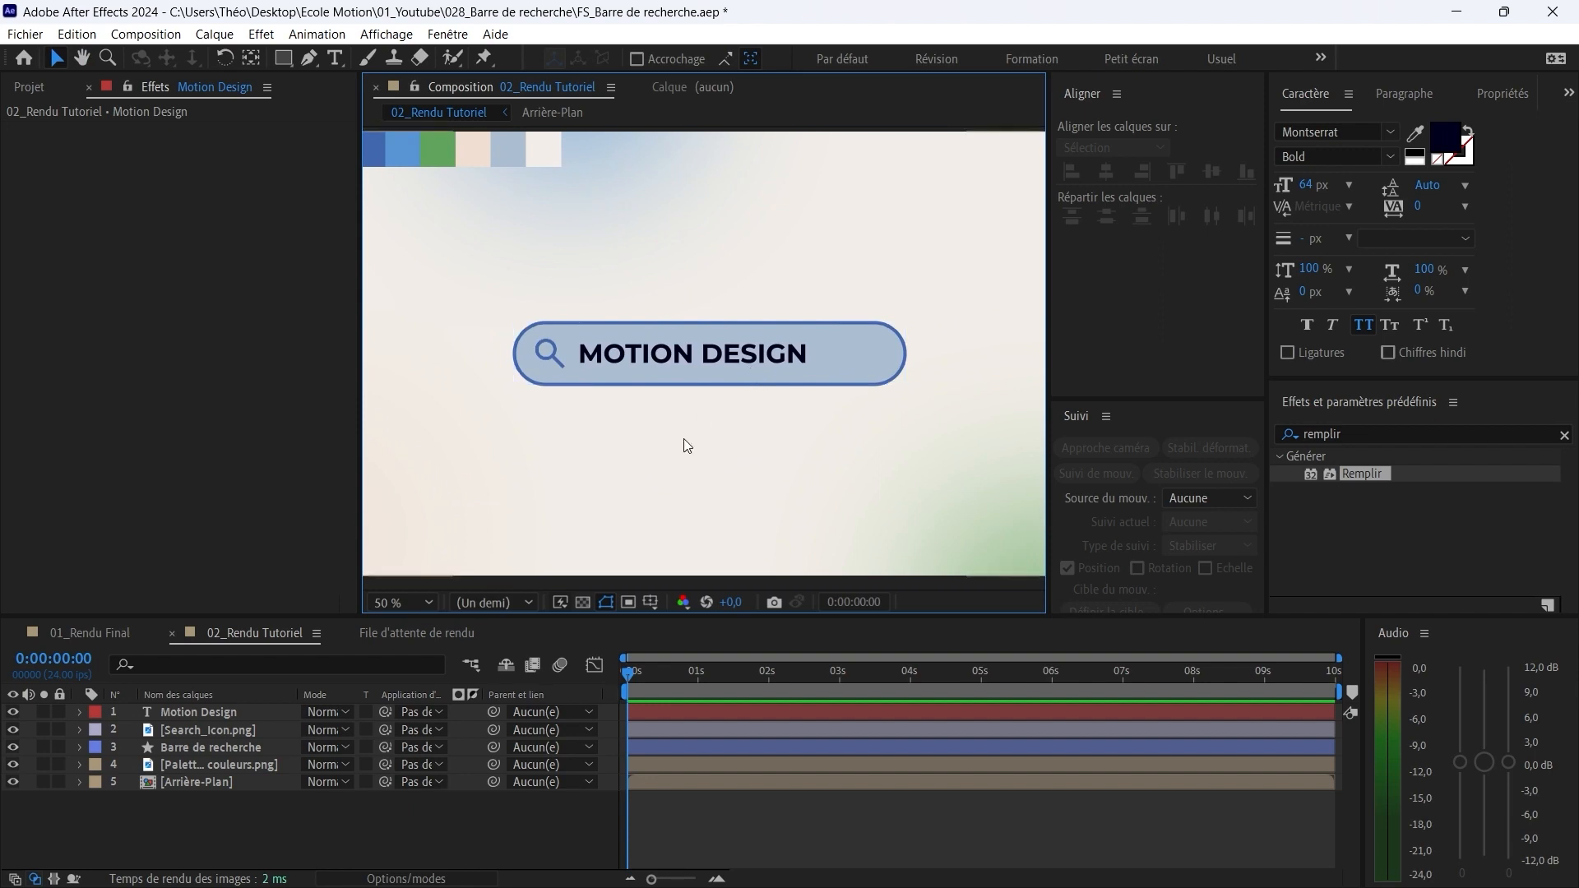
pyautogui.click(878, 342)
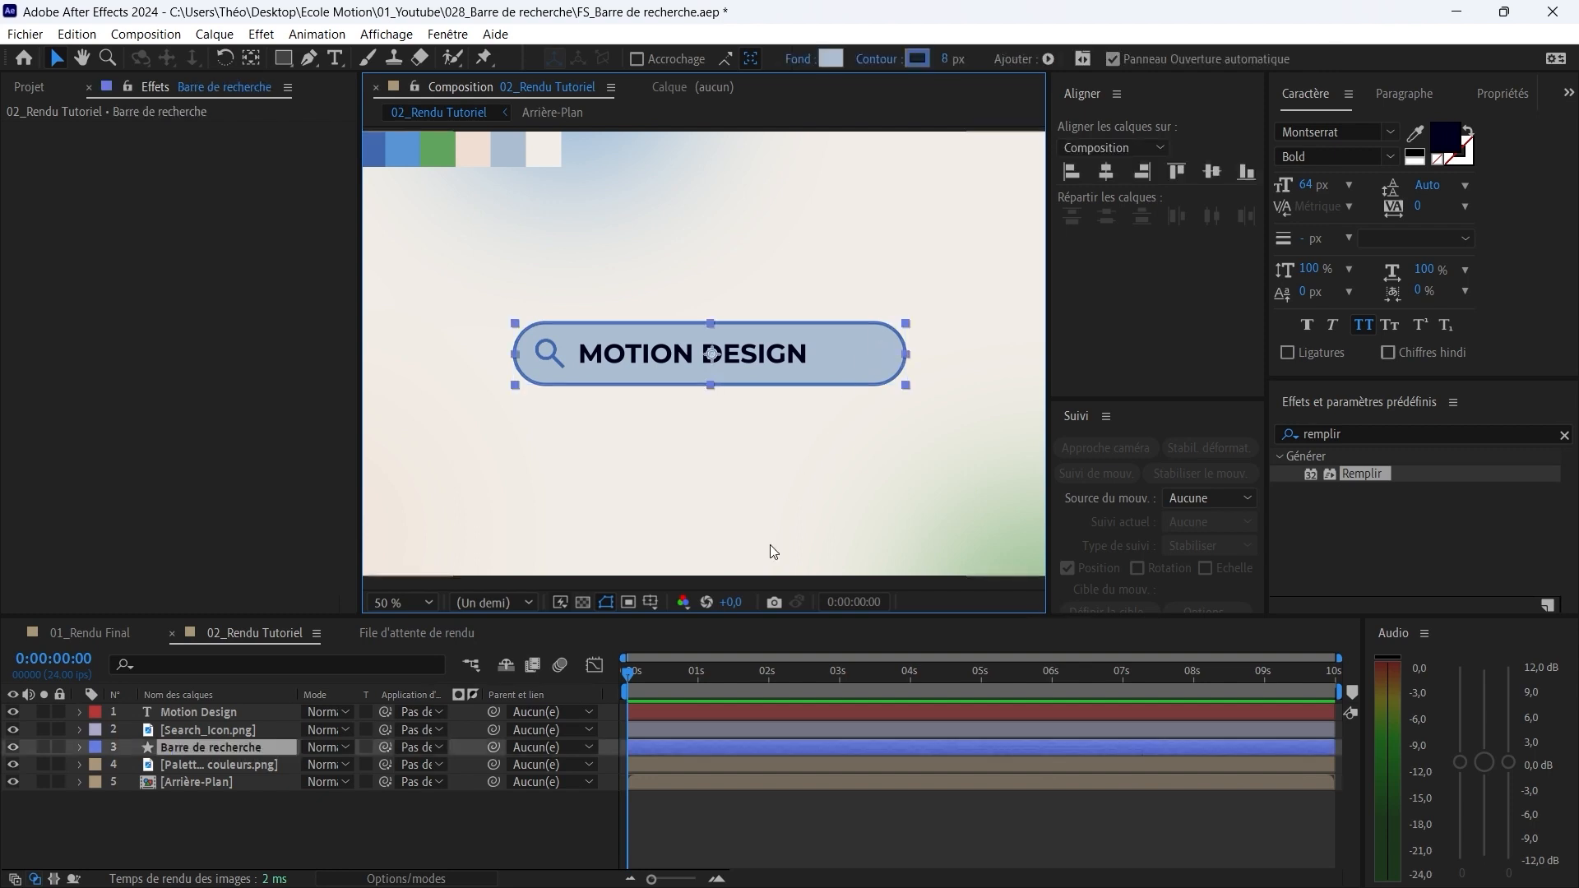
pyautogui.moveTo(678, 679); pyautogui.dragTo(768, 695)
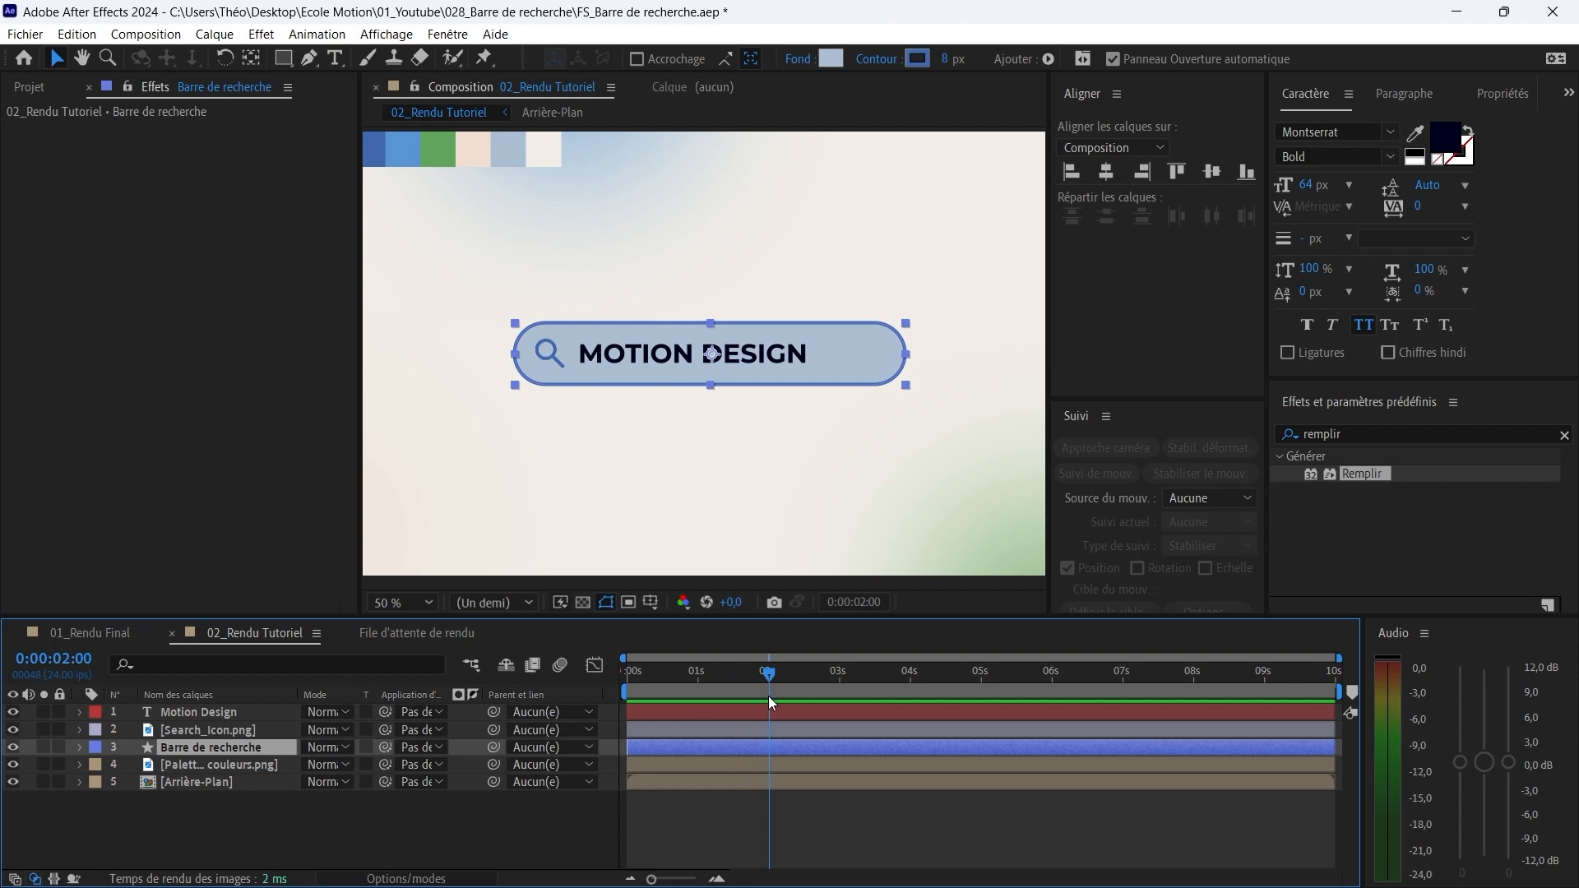
pyautogui.click(80, 747)
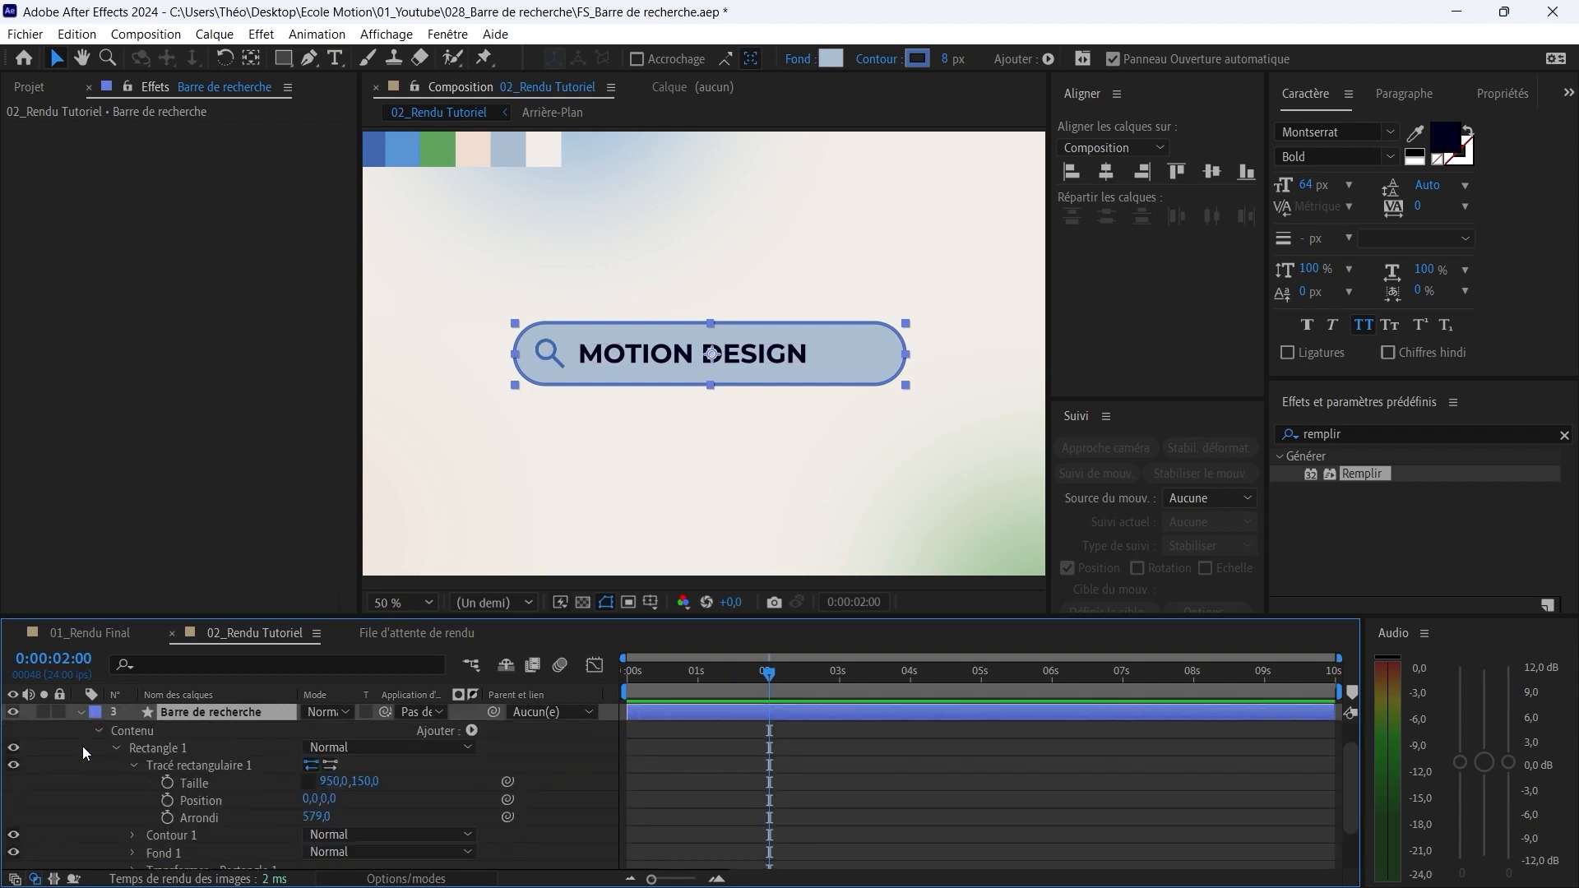
pyautogui.click(225, 787)
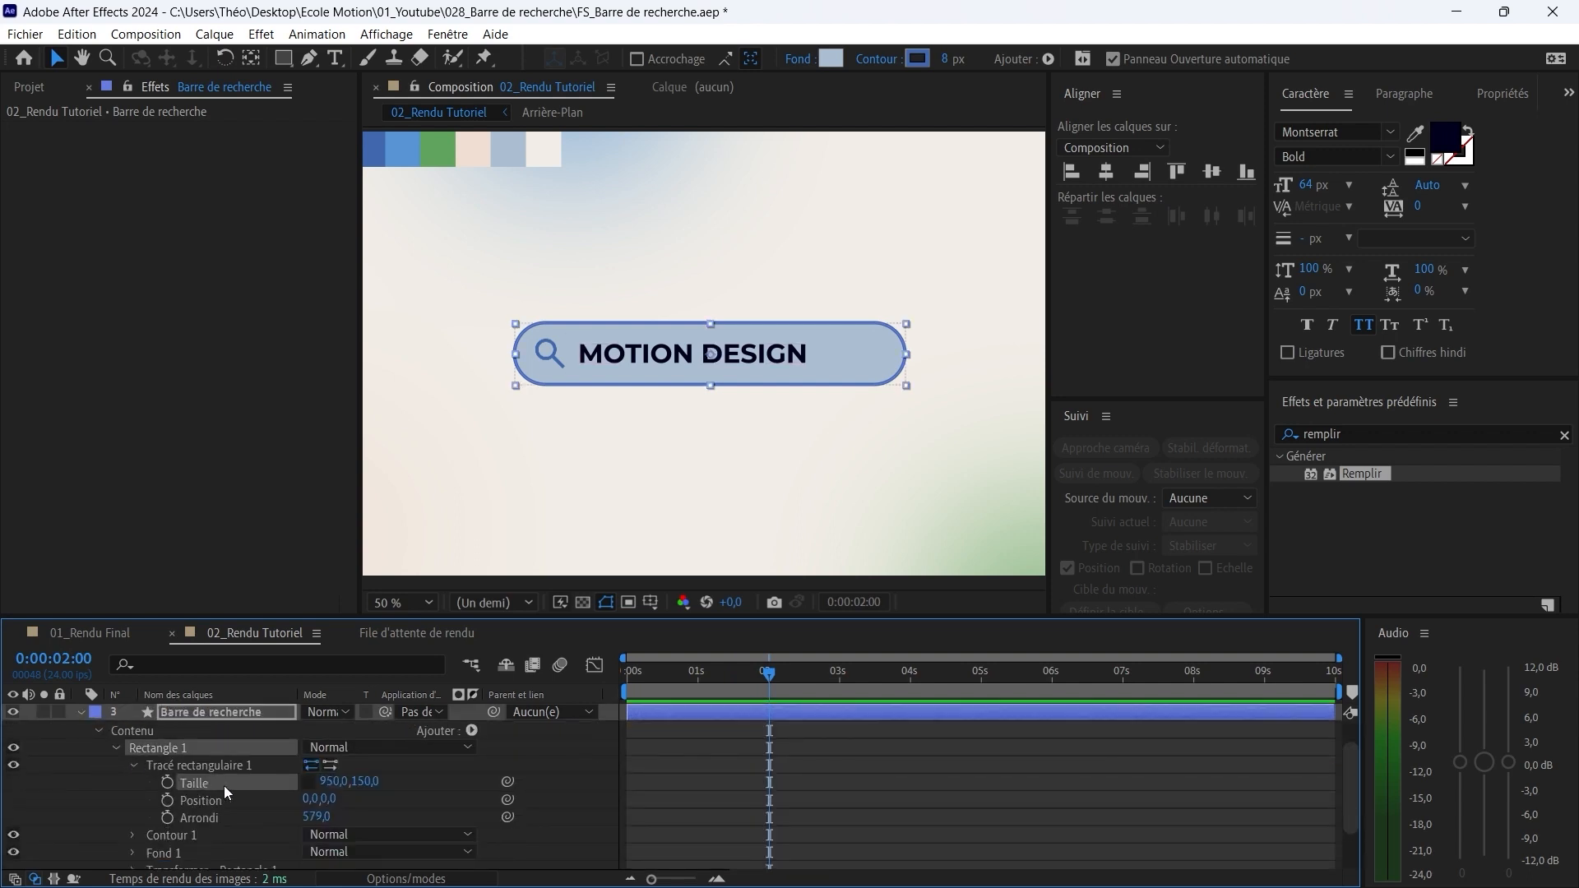
pyautogui.click(170, 782)
# Step: Set the rectangle's Taille to 150,150 at 1 second, and deselect the layer
pyautogui.moveTo(742, 682); pyautogui.dragTo(697, 688)
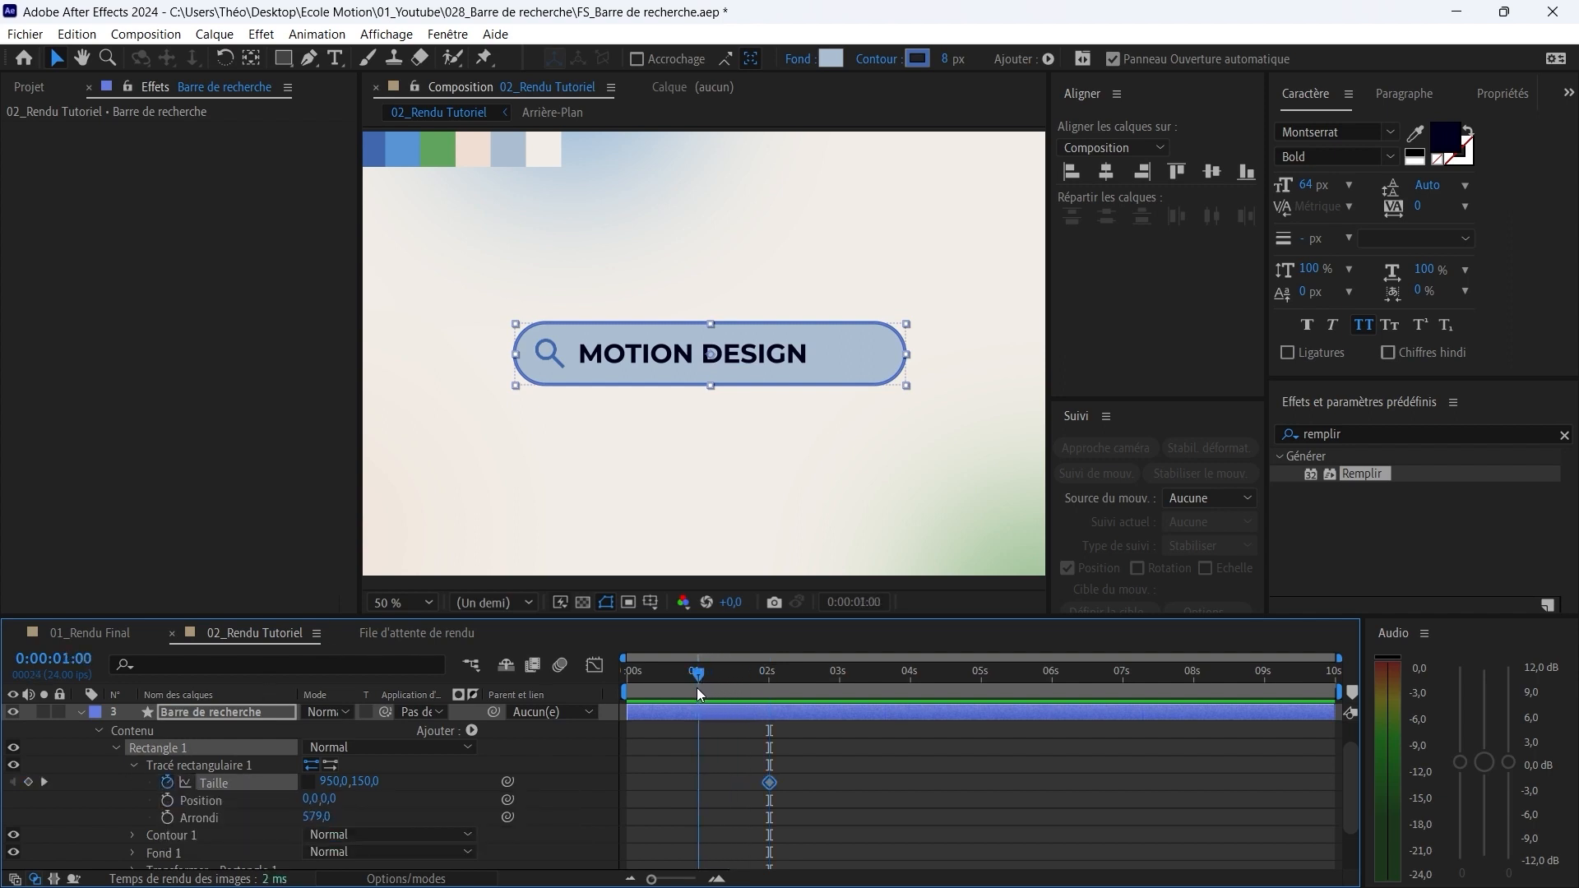
pyautogui.click(331, 782)
pyautogui.write('150')
pyautogui.press('Return')
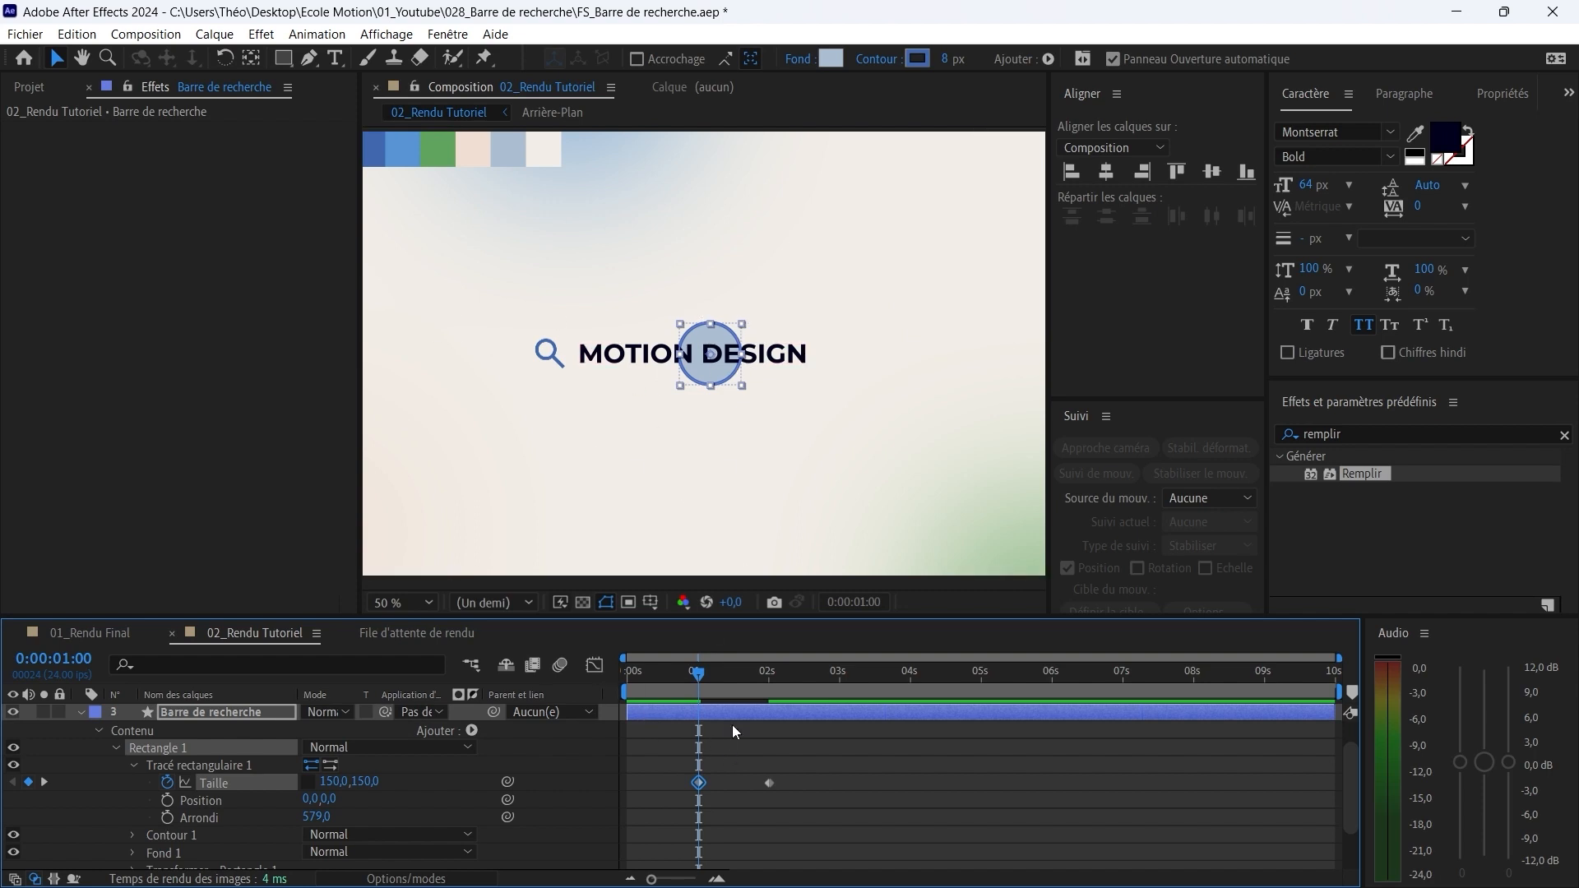
pyautogui.click(296, 732)
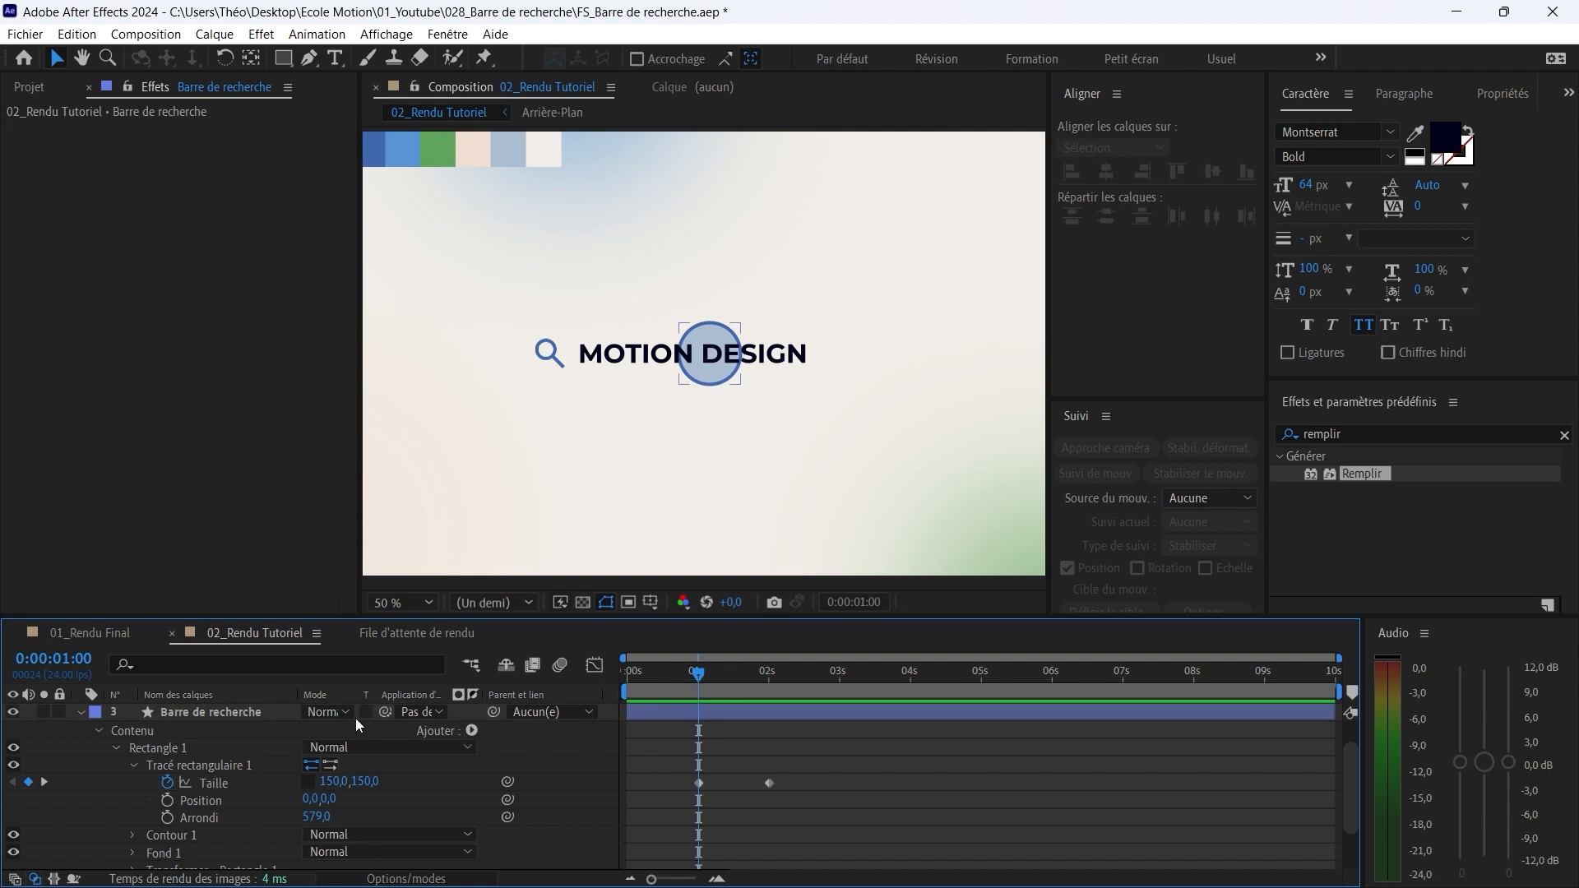
# Step: Expand the Barre de recherche layer's Transformer properties and create an Echelle keyframe at 1 second
pyautogui.click(116, 747)
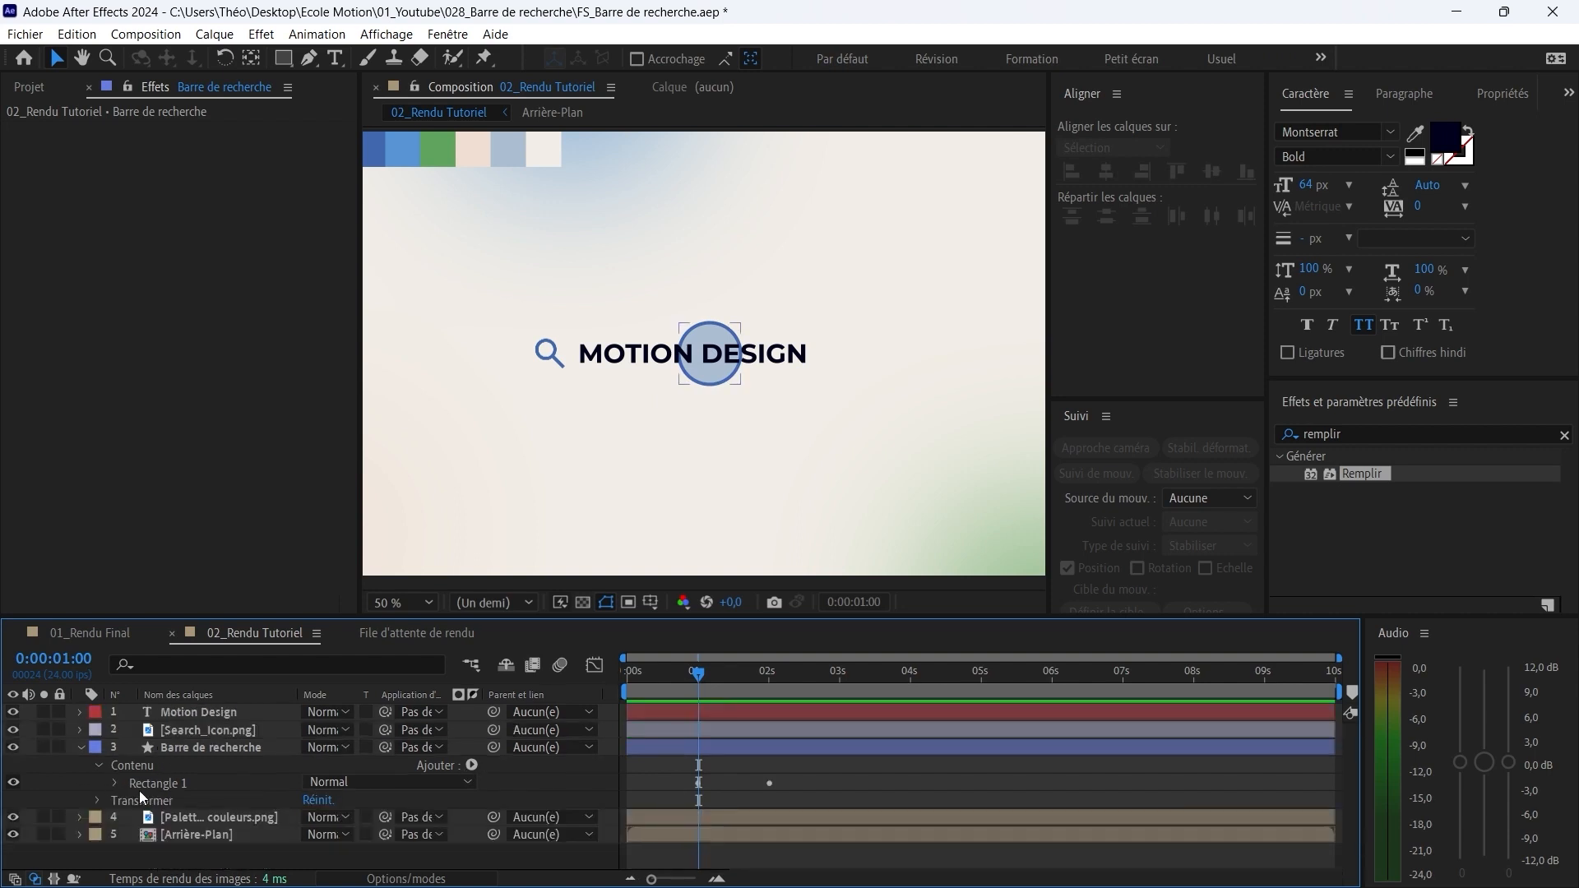
pyautogui.click(98, 800)
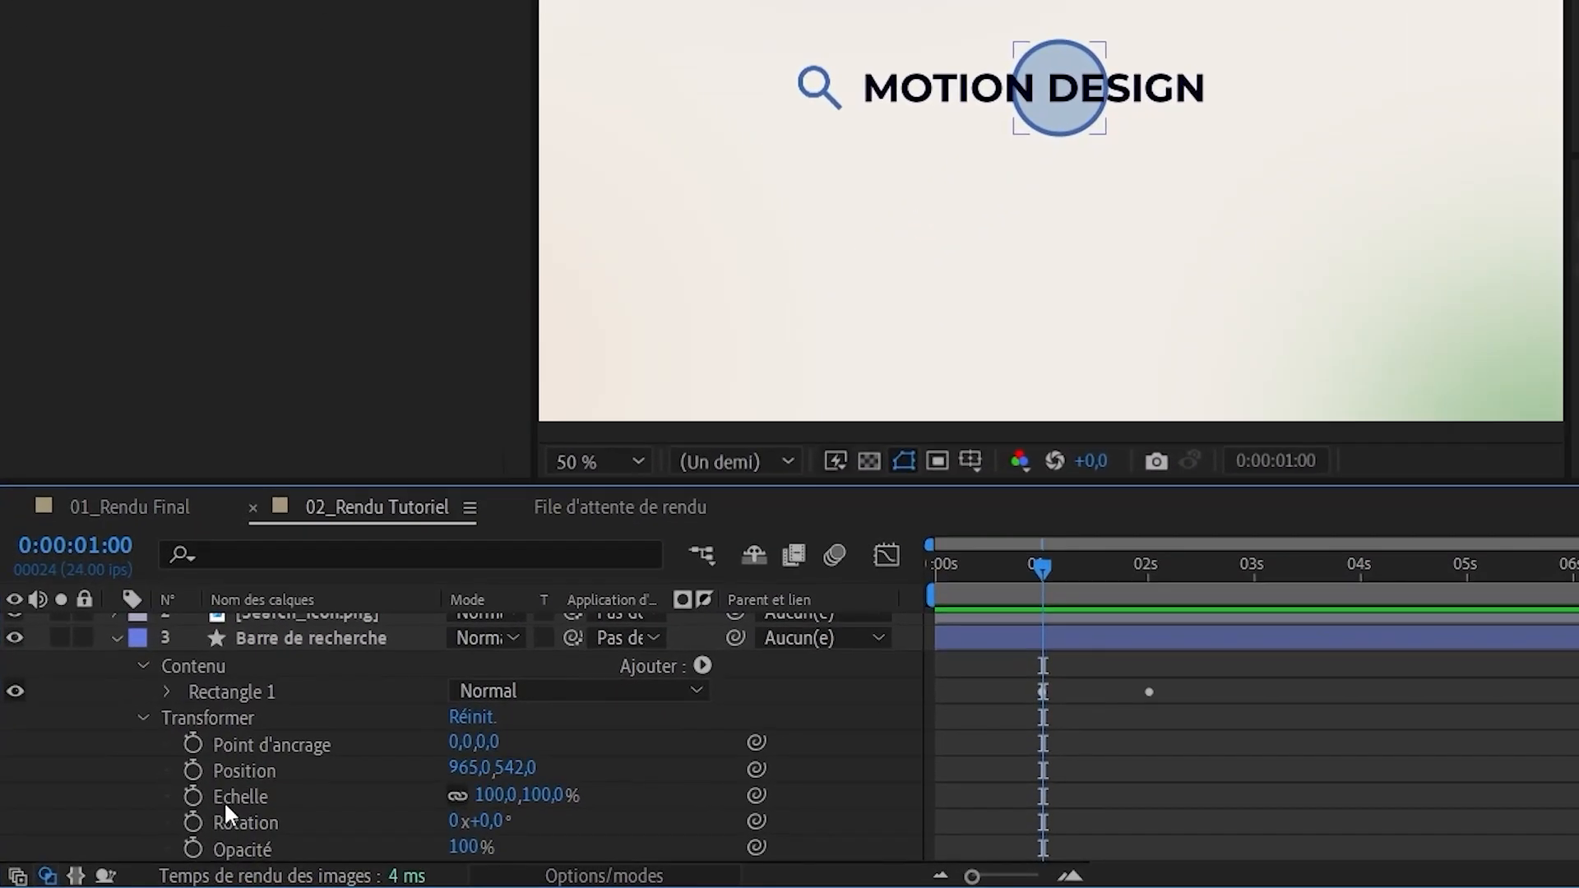
pyautogui.click(193, 796)
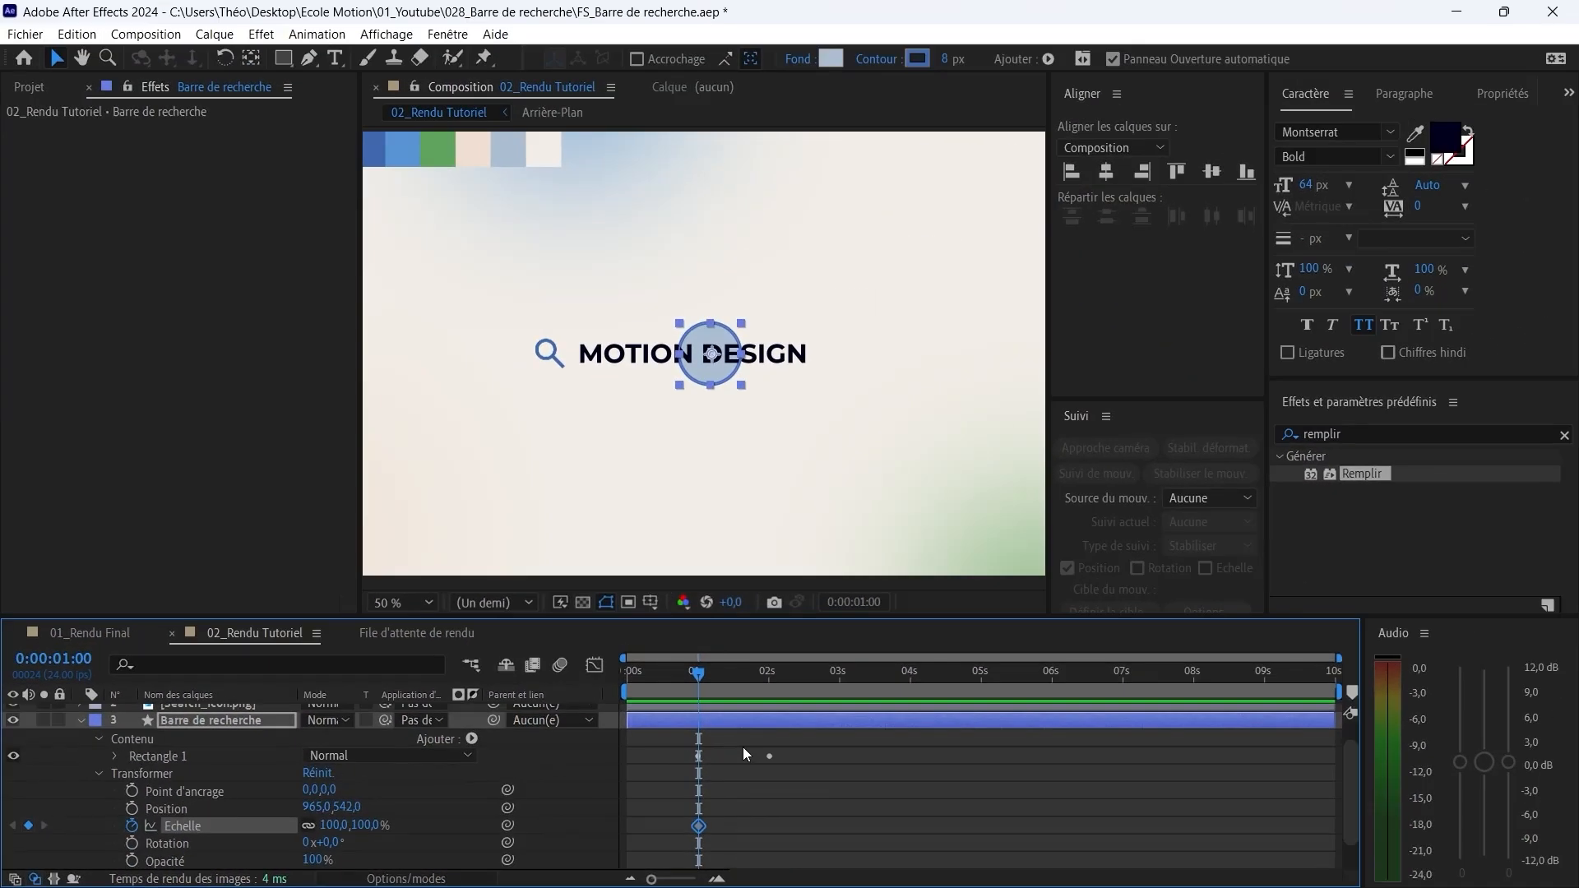
# Step: Set the Barre de recherche layer's Echelle to 0% at the start of the composition
pyautogui.moveTo(684, 677); pyautogui.dragTo(627, 686)
pyautogui.click(333, 826)
pyautogui.write('00')
pyautogui.press('Return')
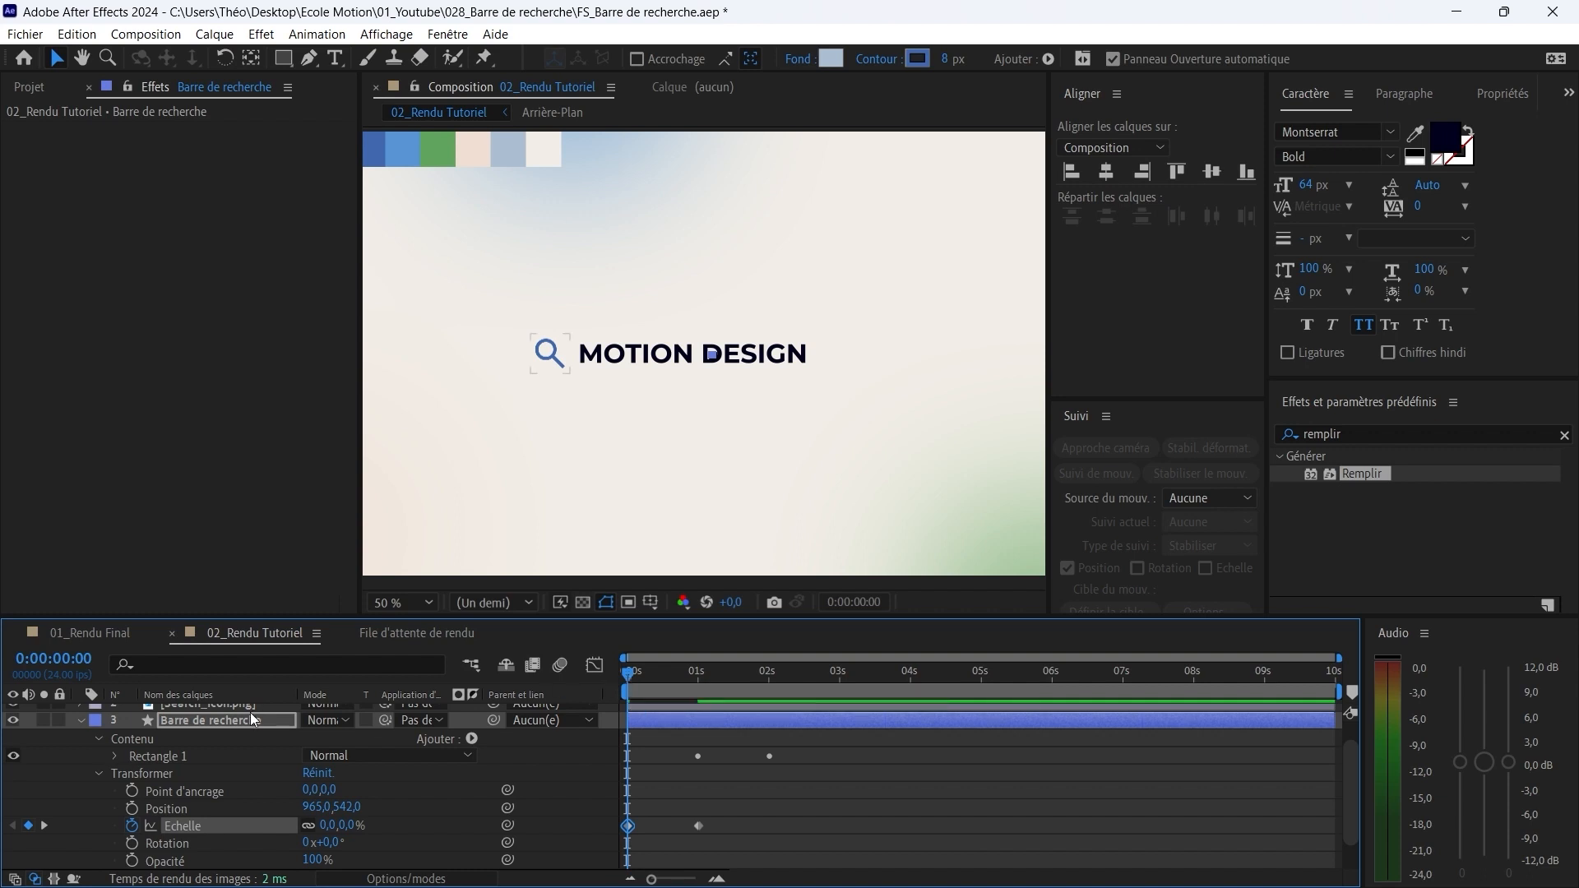
# Step: Scrub through the search bar's opening animation and preview it from the start
pyautogui.moveTo(628, 673); pyautogui.dragTo(766, 676)
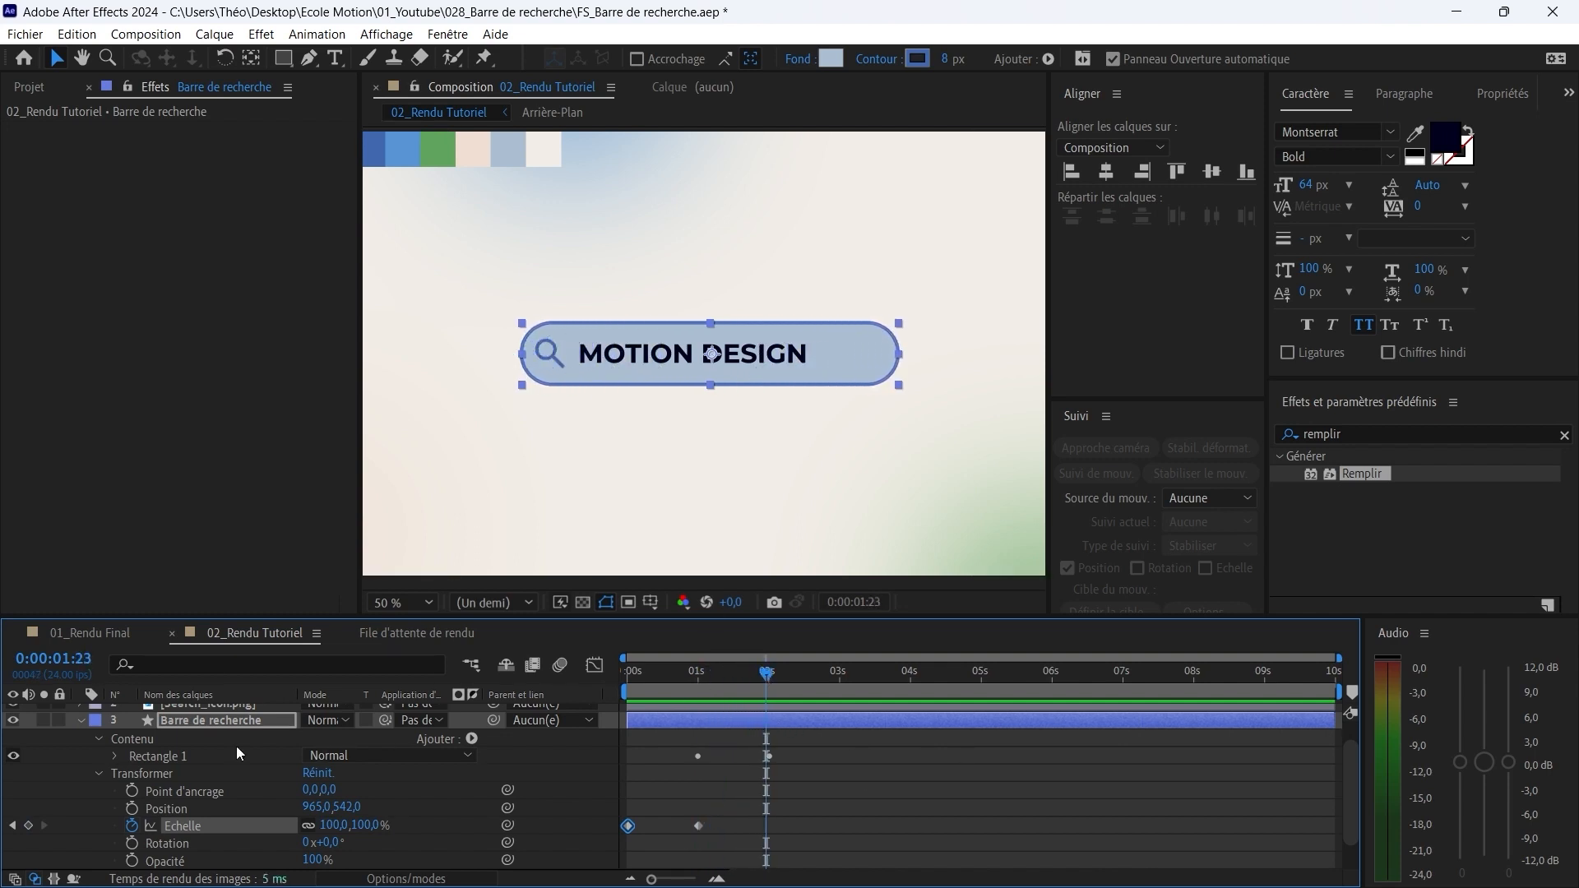
pyautogui.click(777, 671)
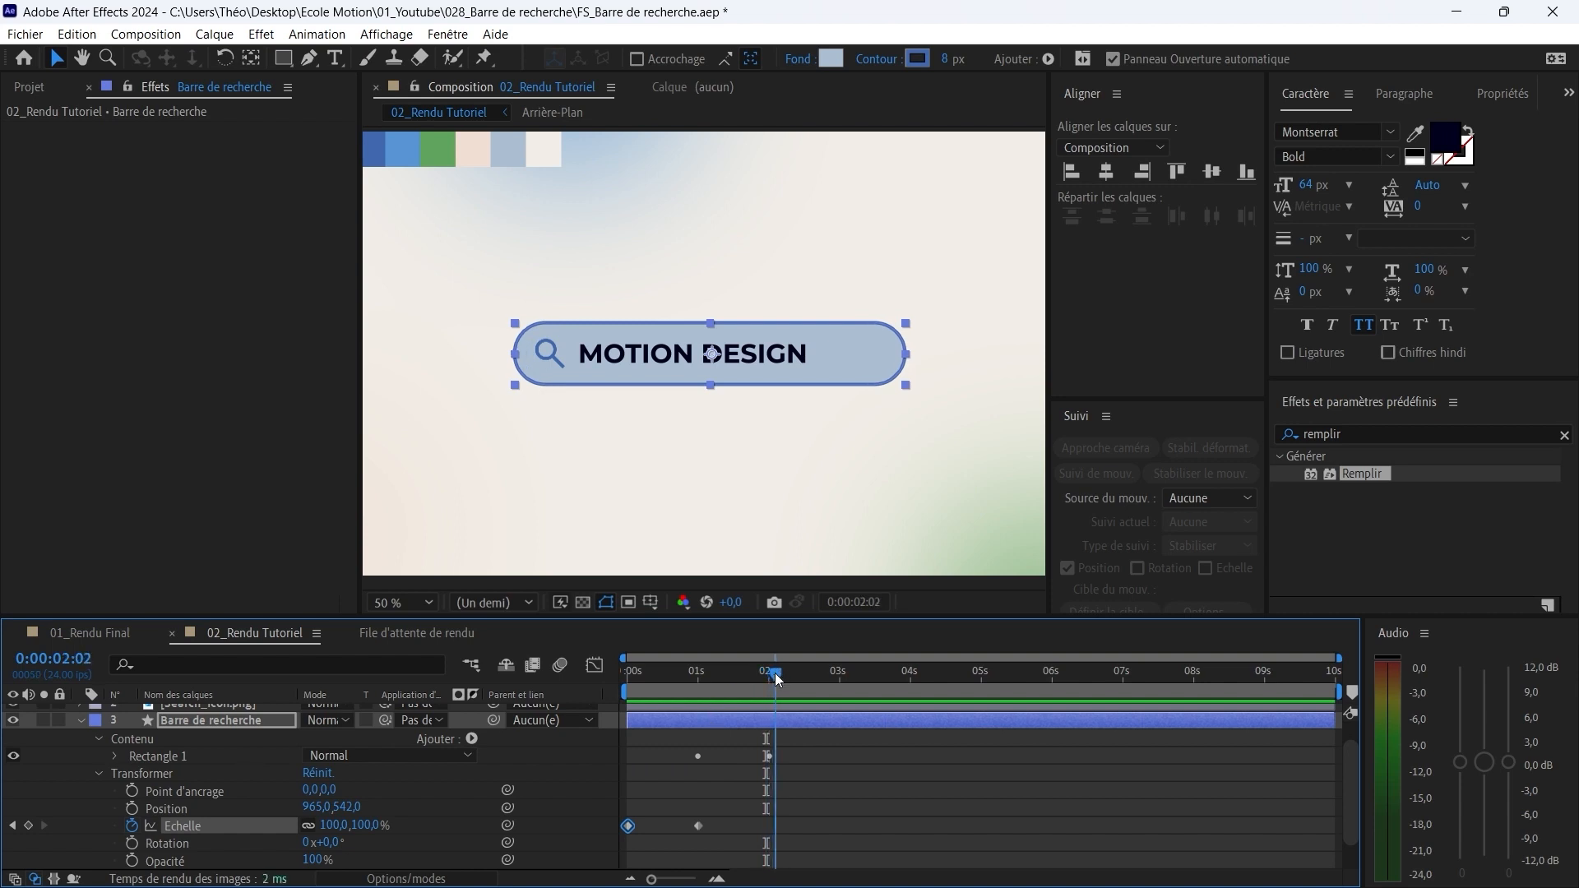
pyautogui.click(188, 723)
pyautogui.moveTo(774, 672); pyautogui.dragTo(577, 701)
pyautogui.press('space')
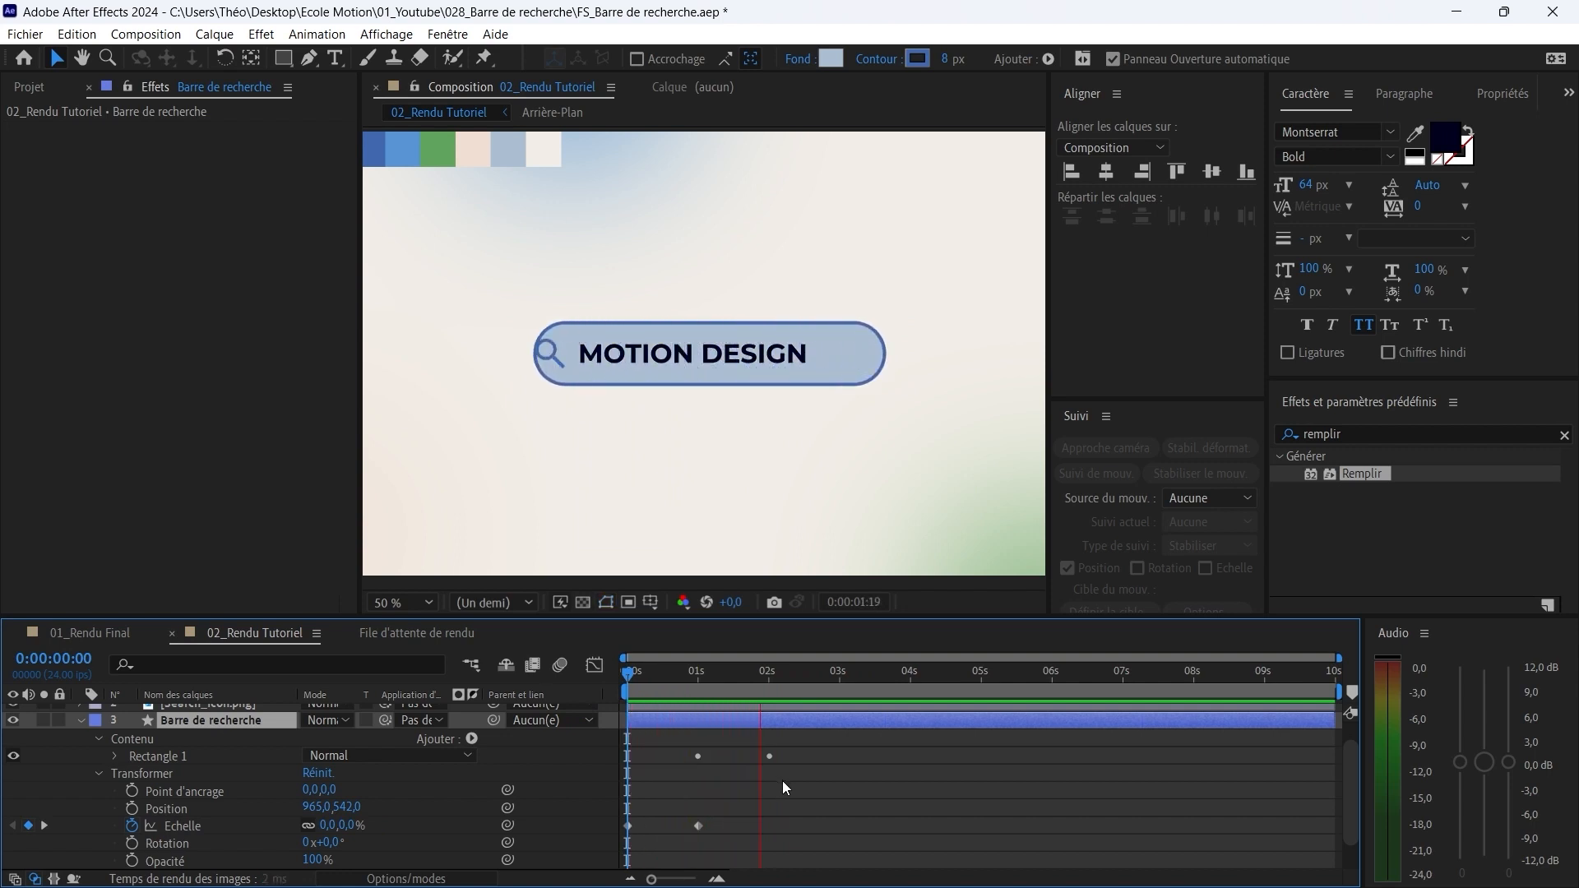
pyautogui.press('space')
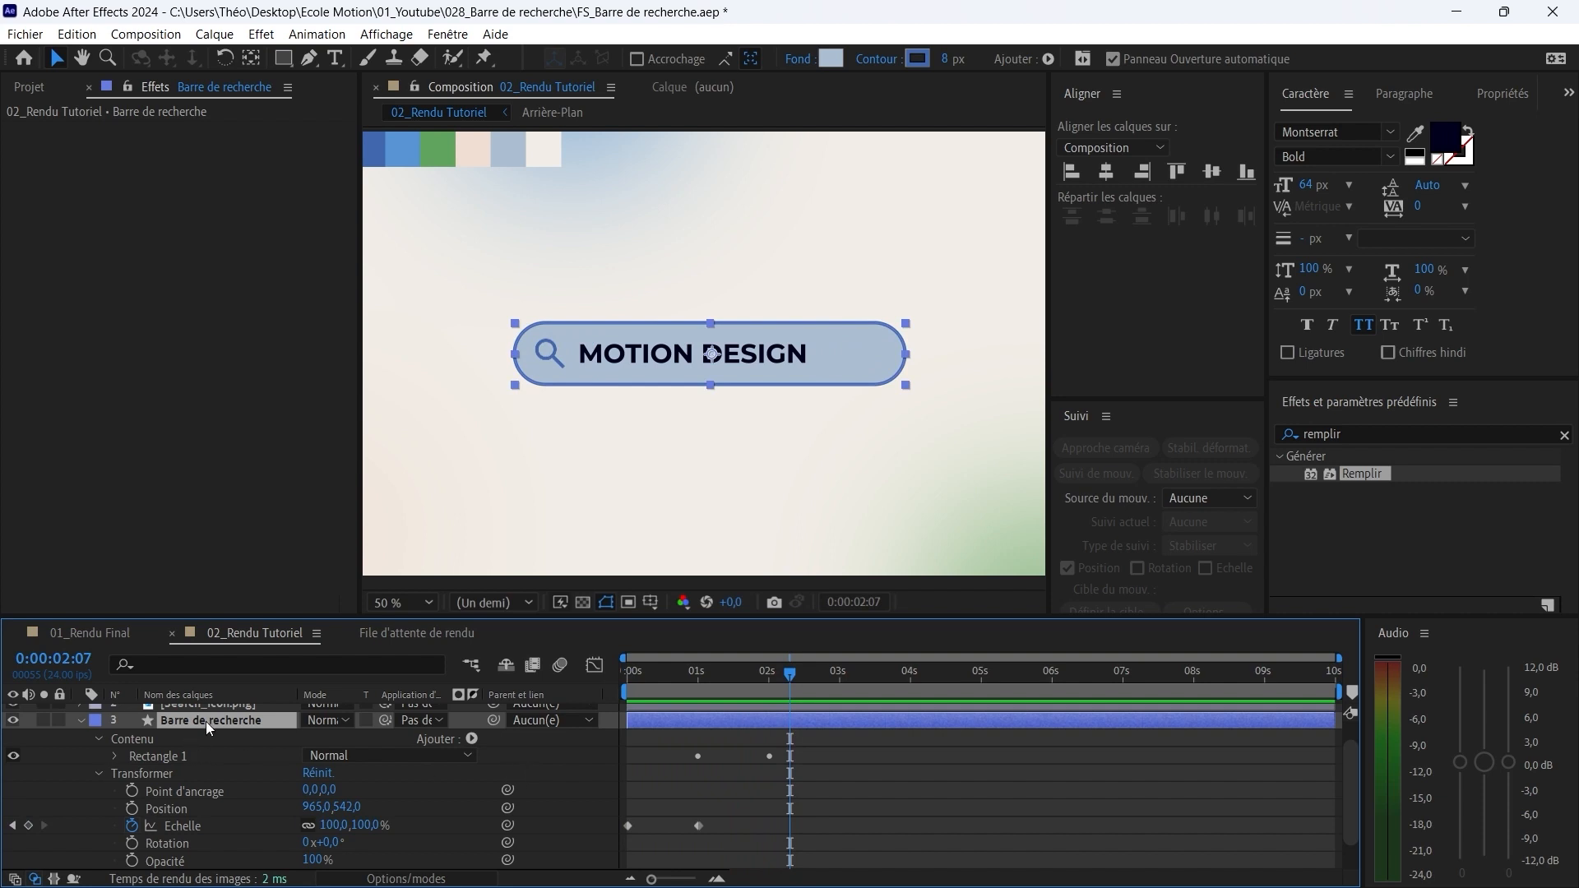
# Step: Apply Lissage de vitesse to all Taille and Echelle keyframes of the Barre de recherche layer and preview the animation
pyautogui.press('u')
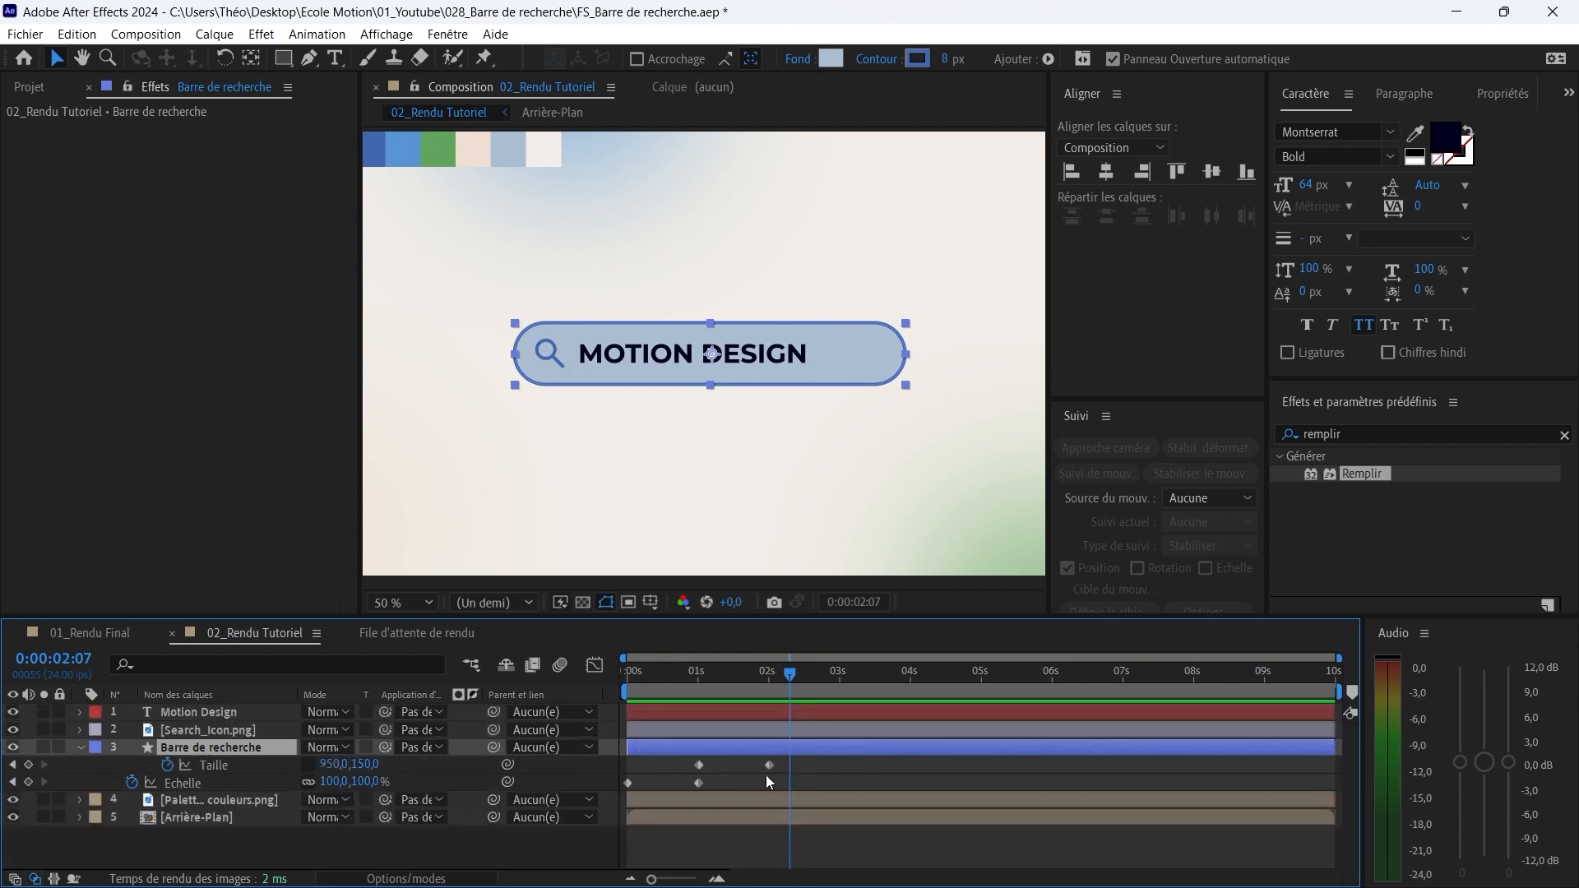
pyautogui.moveTo(812, 766); pyautogui.dragTo(629, 786)
pyautogui.rightClick(629, 784)
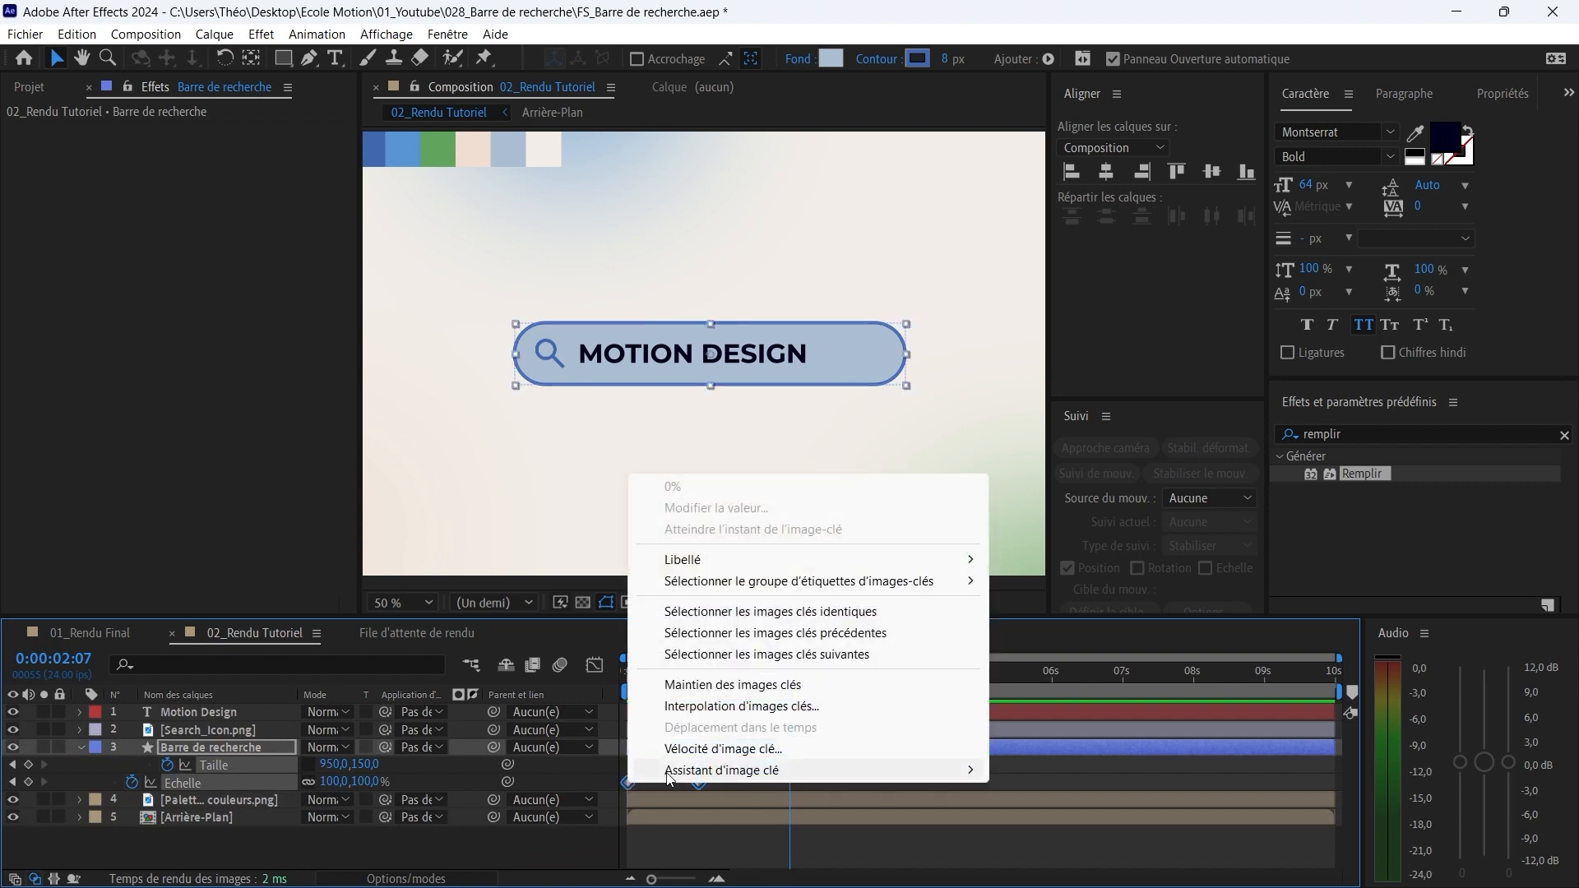
pyautogui.moveTo(708, 770)
pyautogui.click(1078, 730)
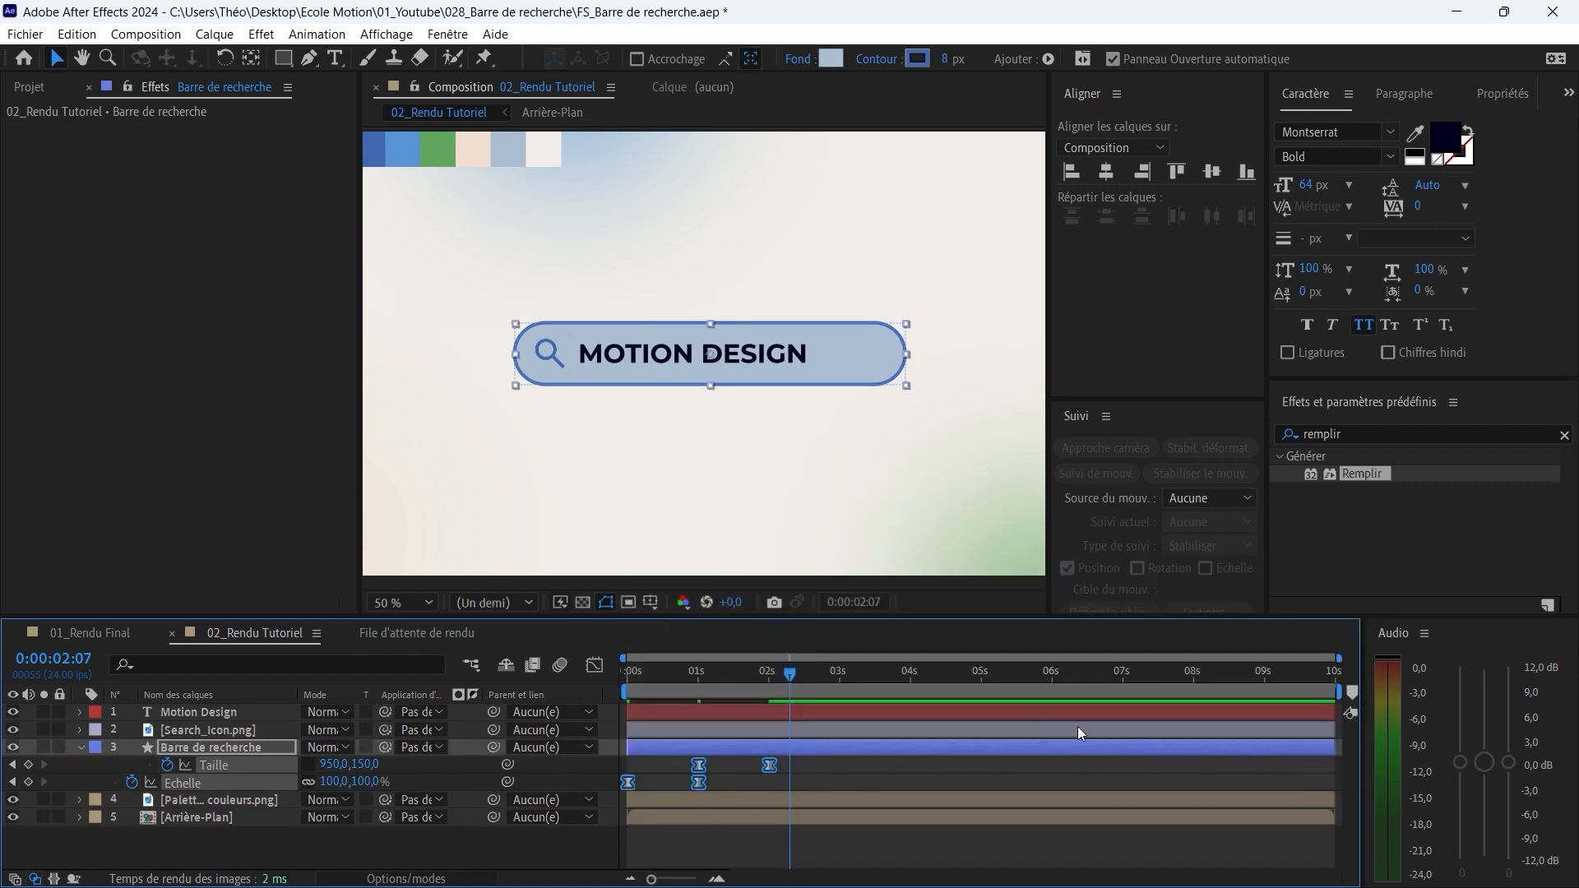
pyautogui.moveTo(723, 676); pyautogui.dragTo(628, 676)
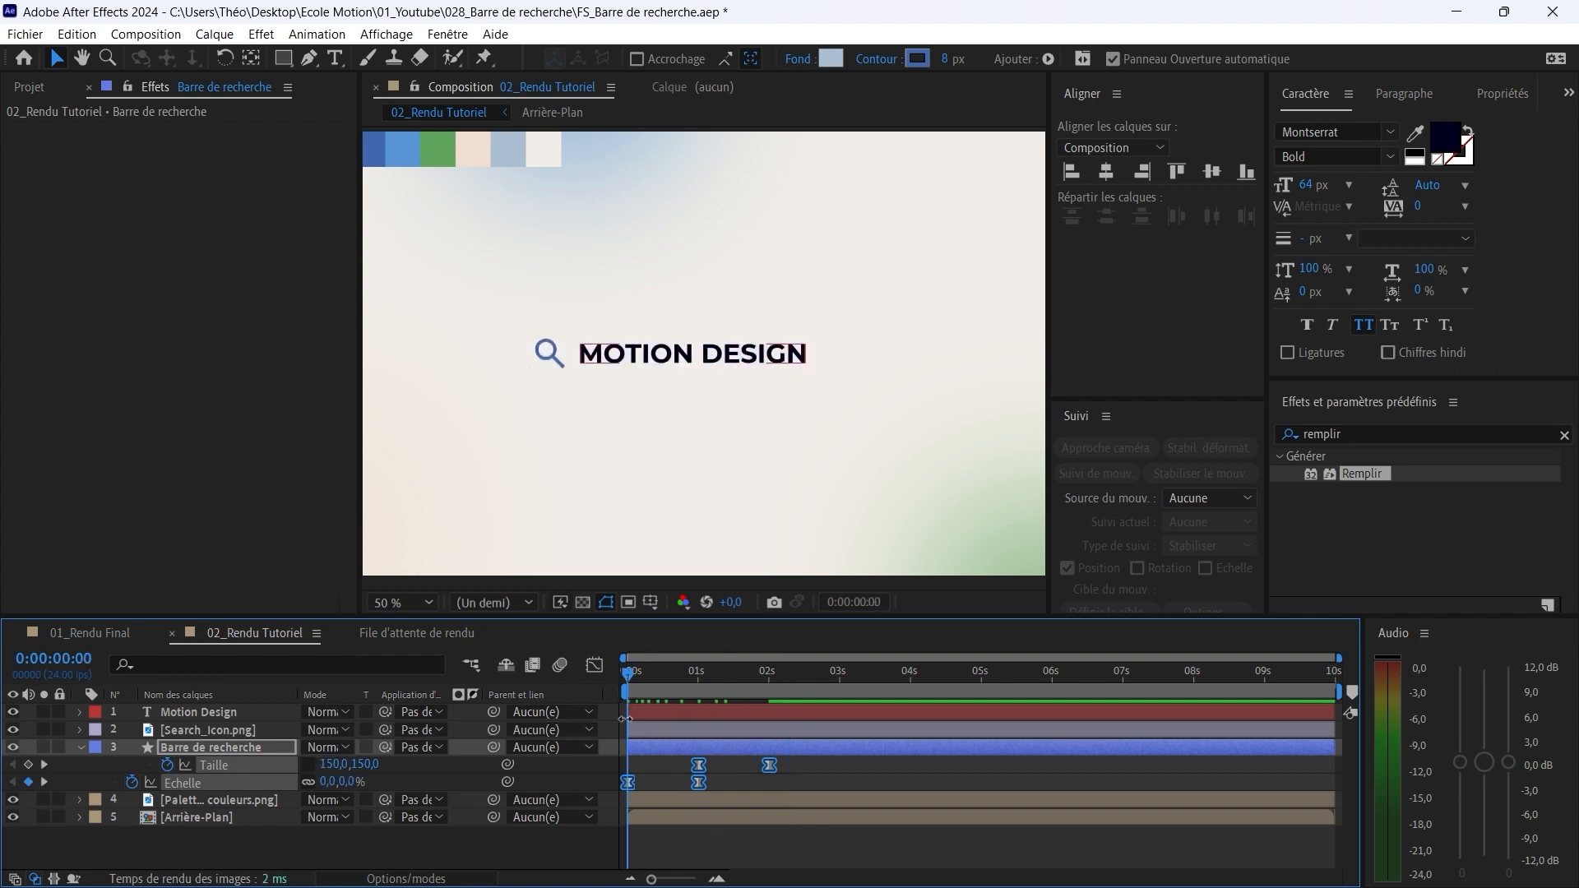
pyautogui.click(663, 772)
pyautogui.press('space')
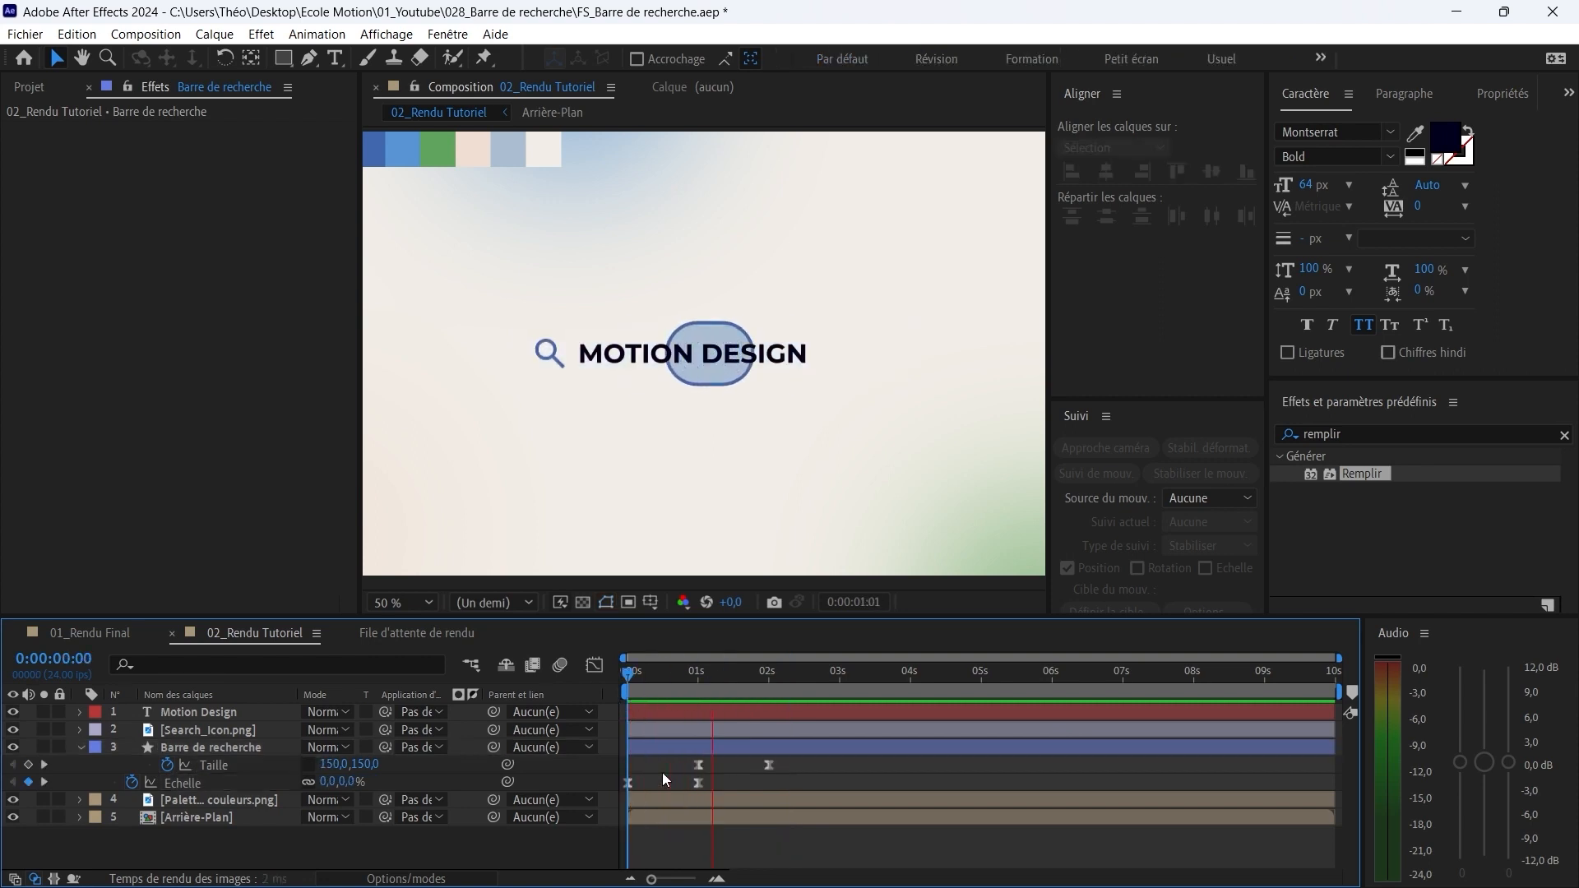
pyautogui.press('space')
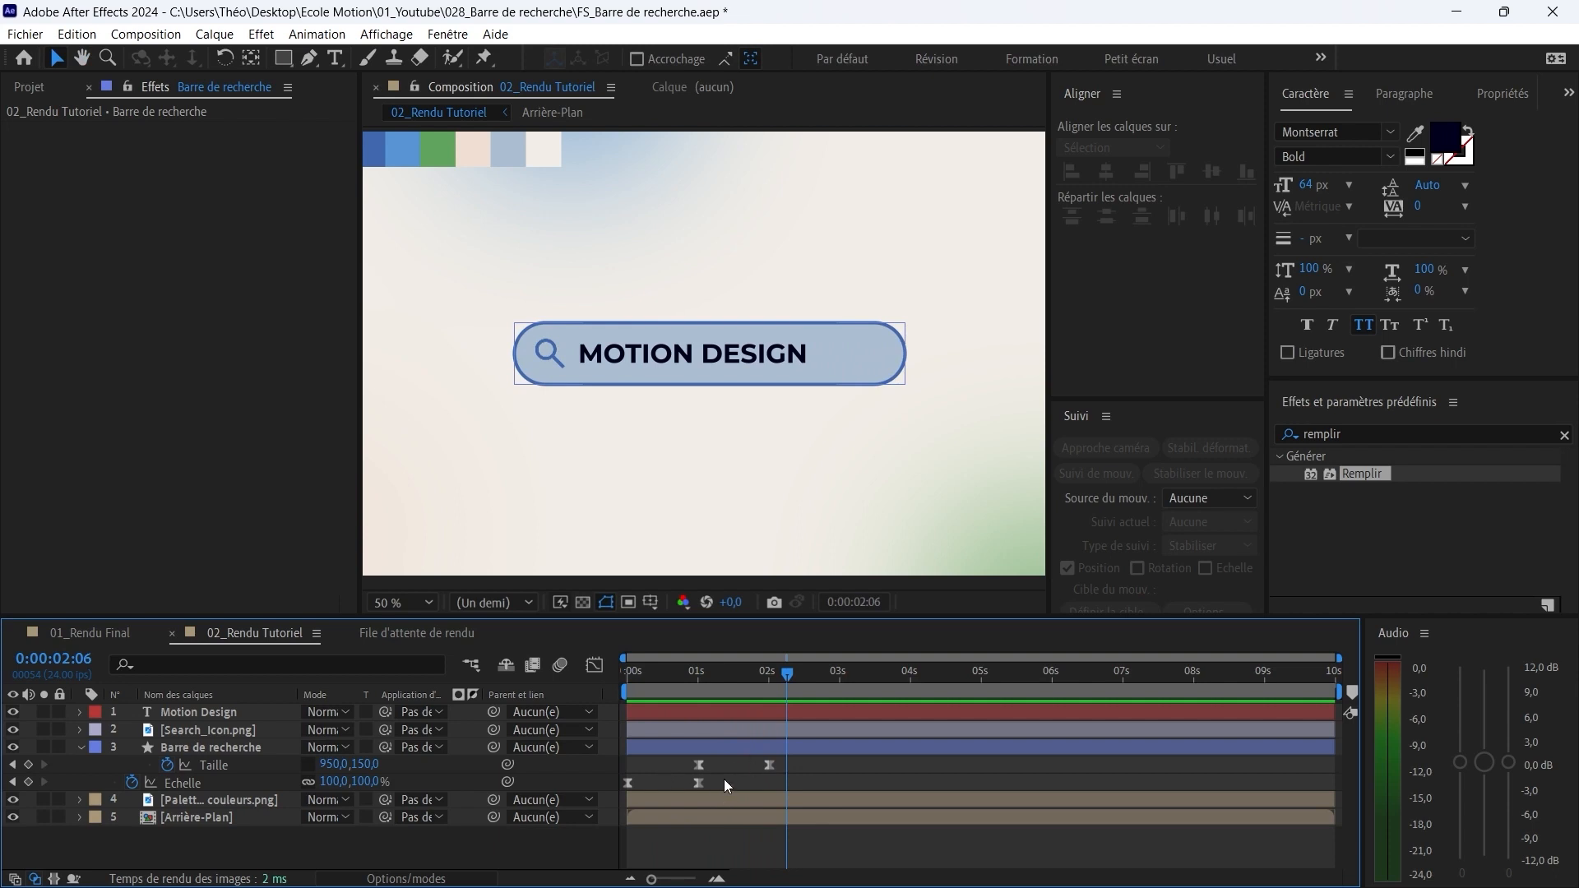
# Step: Reshape the bar's Echelle speed curve for a fast start and a long, gradual slowdown into the 1-second keyframe, and preview it
pyautogui.click(698, 782)
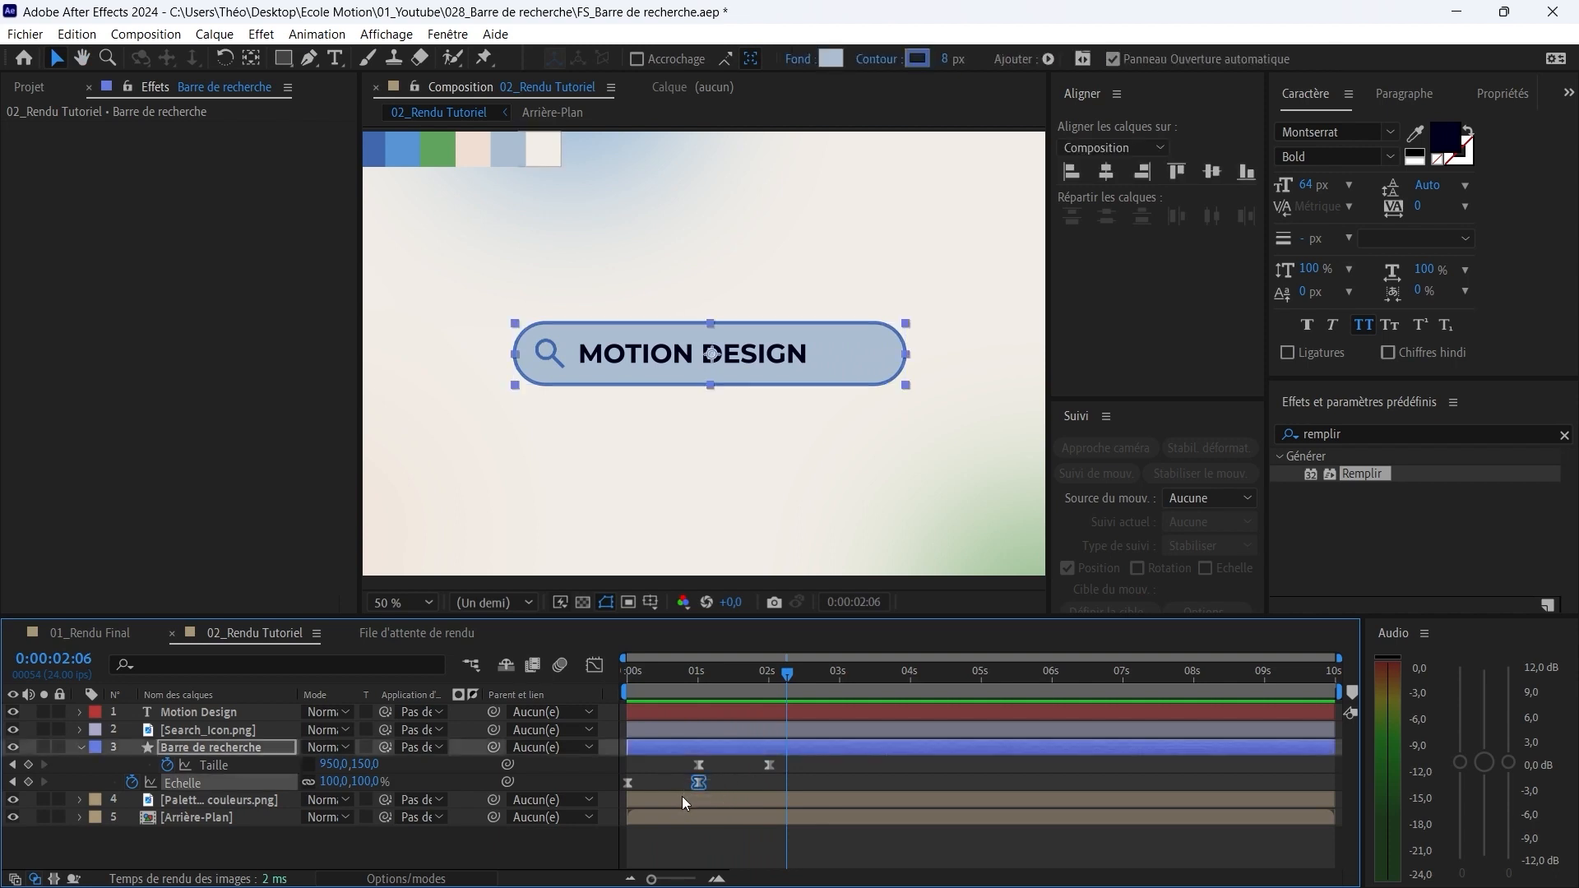
pyautogui.click(595, 665)
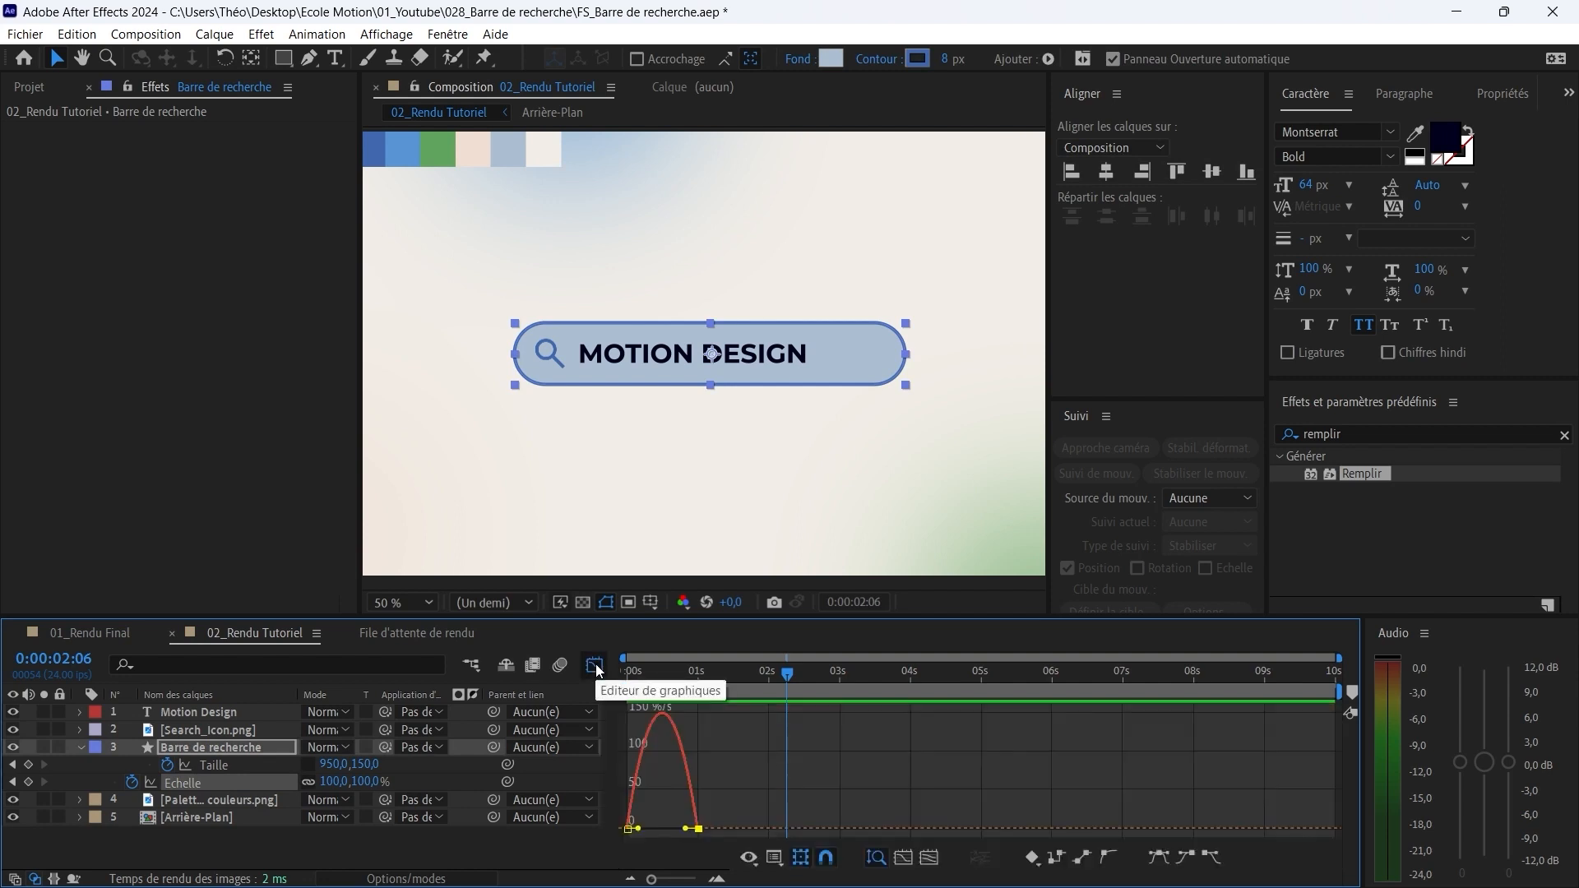
pyautogui.moveTo(686, 828); pyautogui.dragTo(653, 828)
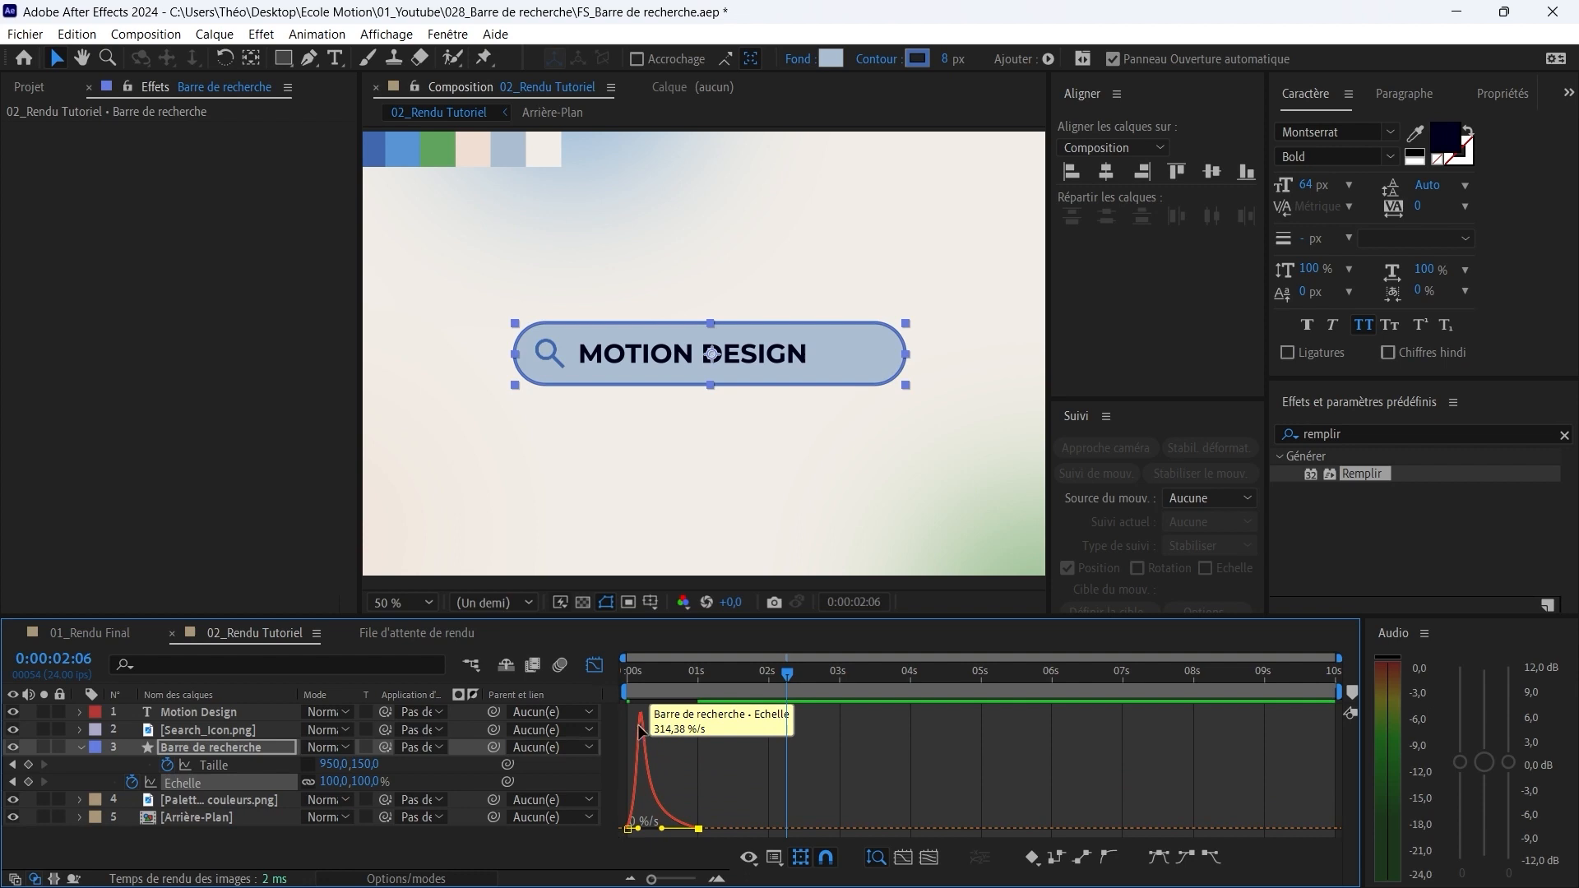
pyautogui.moveTo(648, 672); pyautogui.dragTo(630, 683)
pyautogui.press('space')
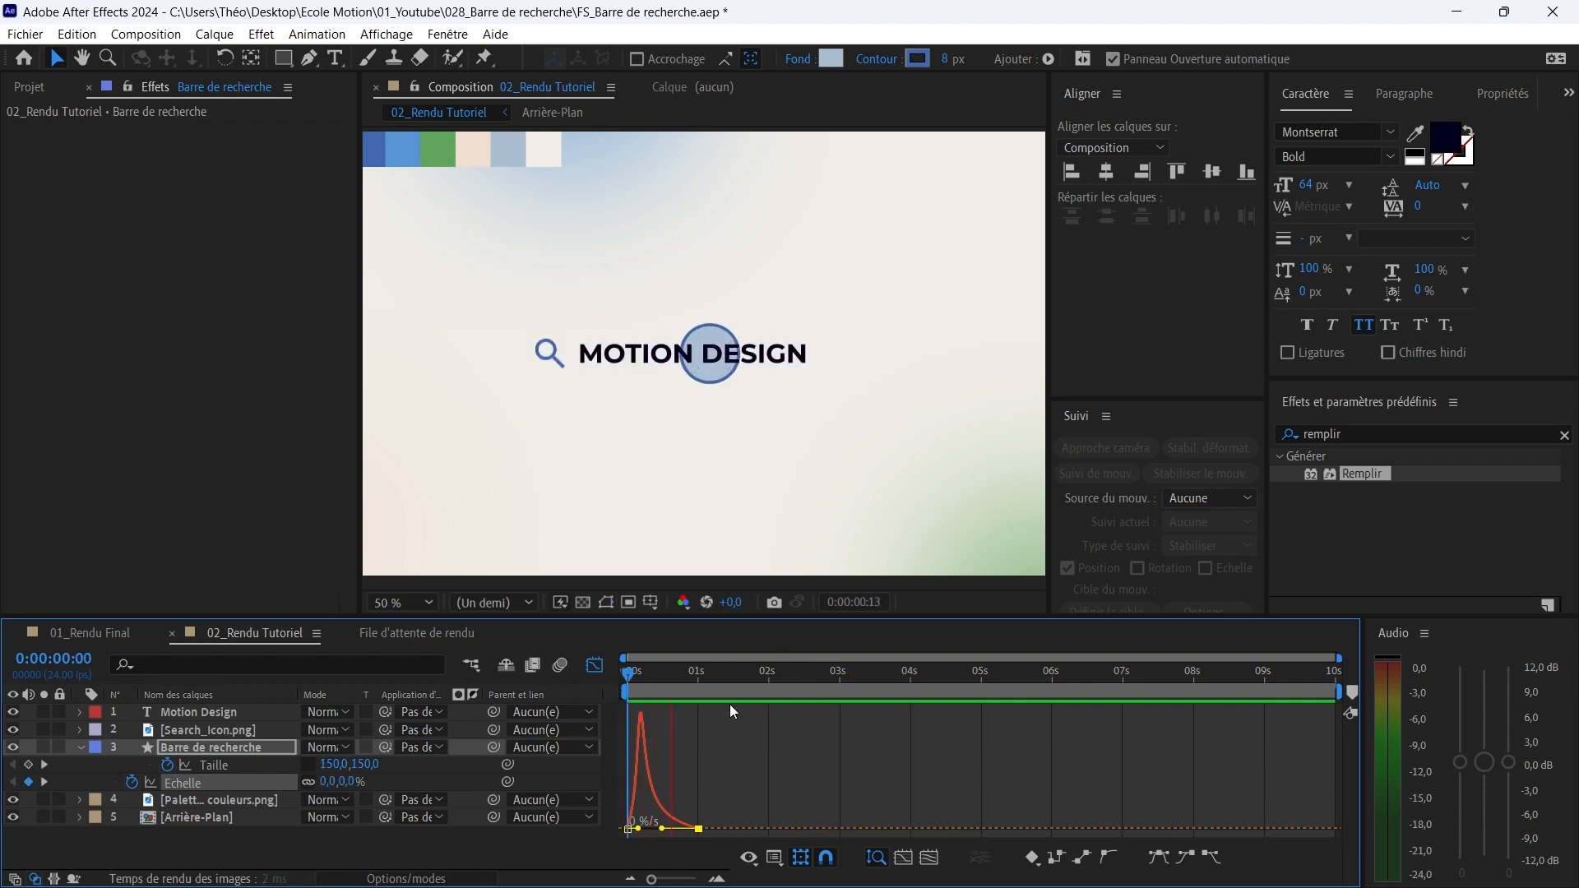
pyautogui.click(596, 666)
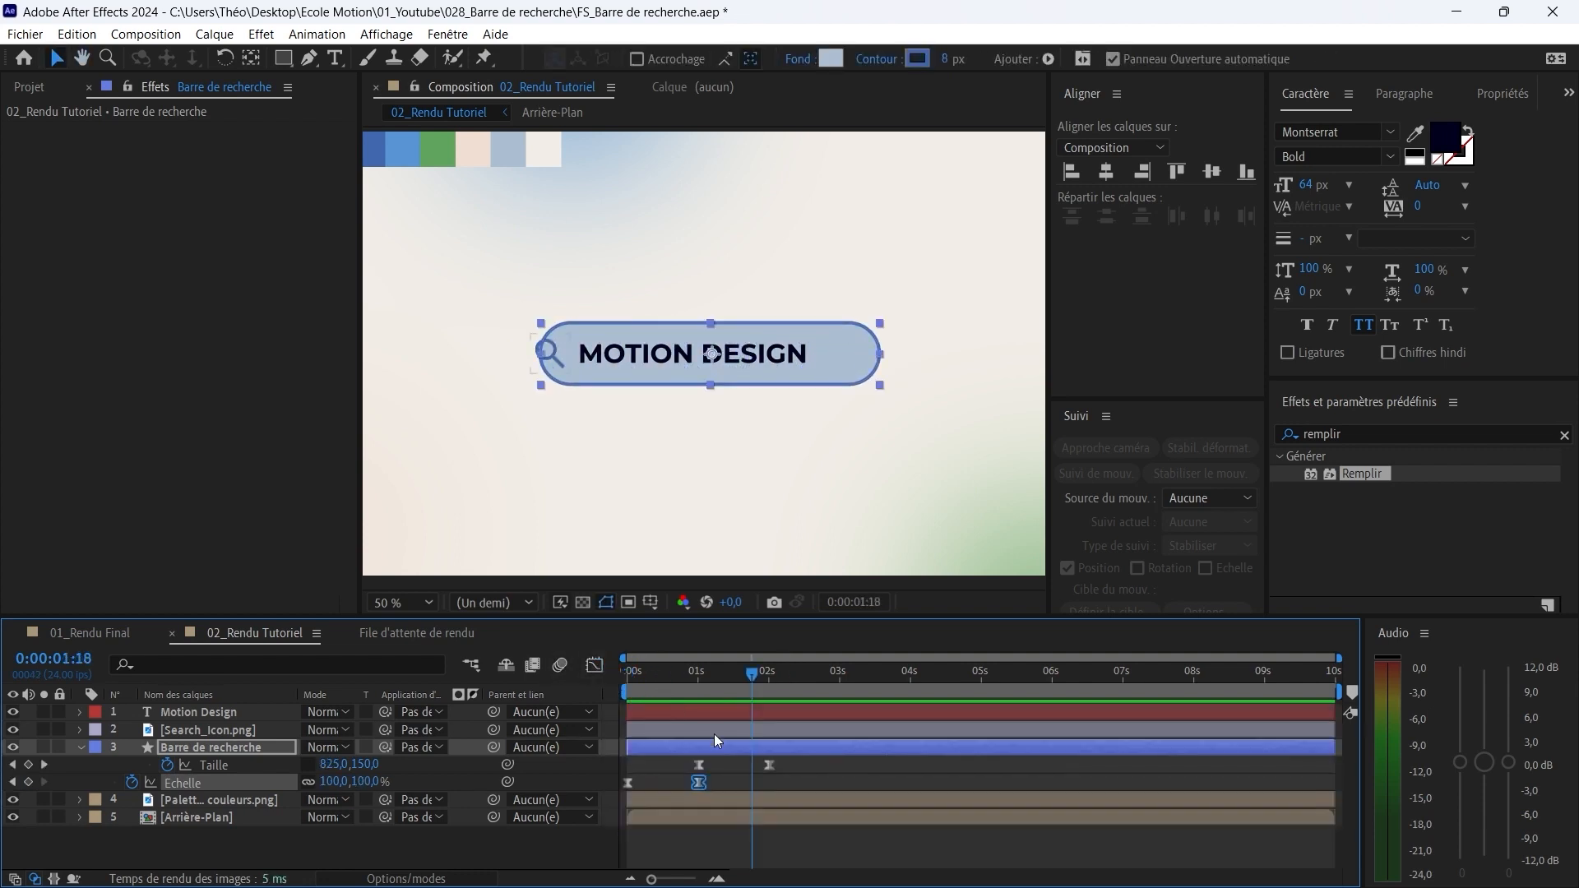
# Step: Reshape the bar's Taille speed curve to peak early and slow gradually into the 2-second keyframe, and preview from the start
pyautogui.click(769, 765)
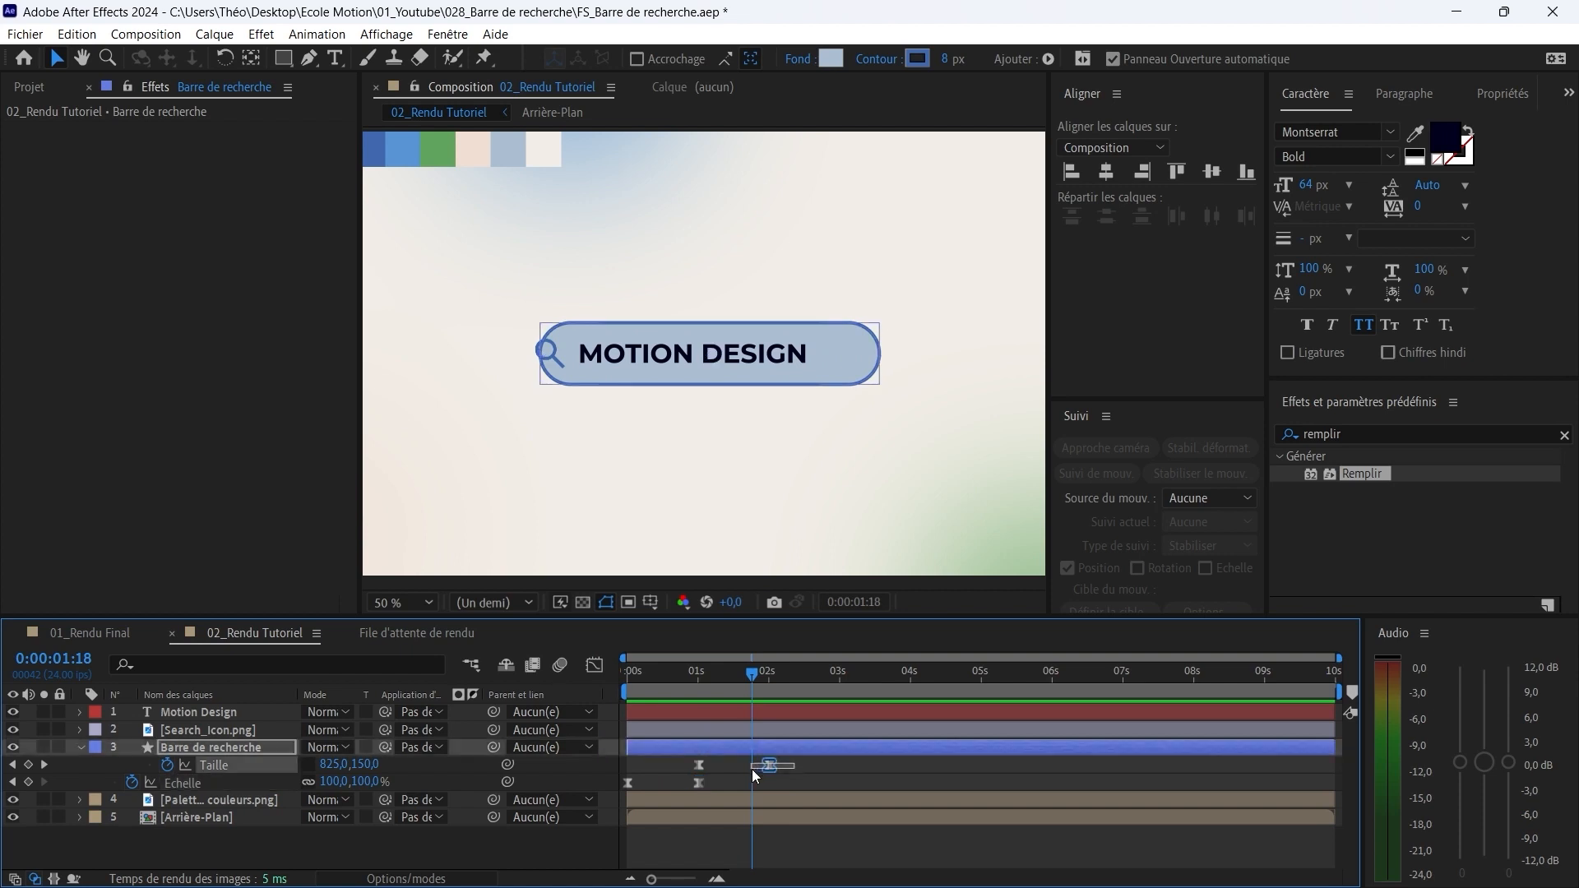
pyautogui.click(595, 664)
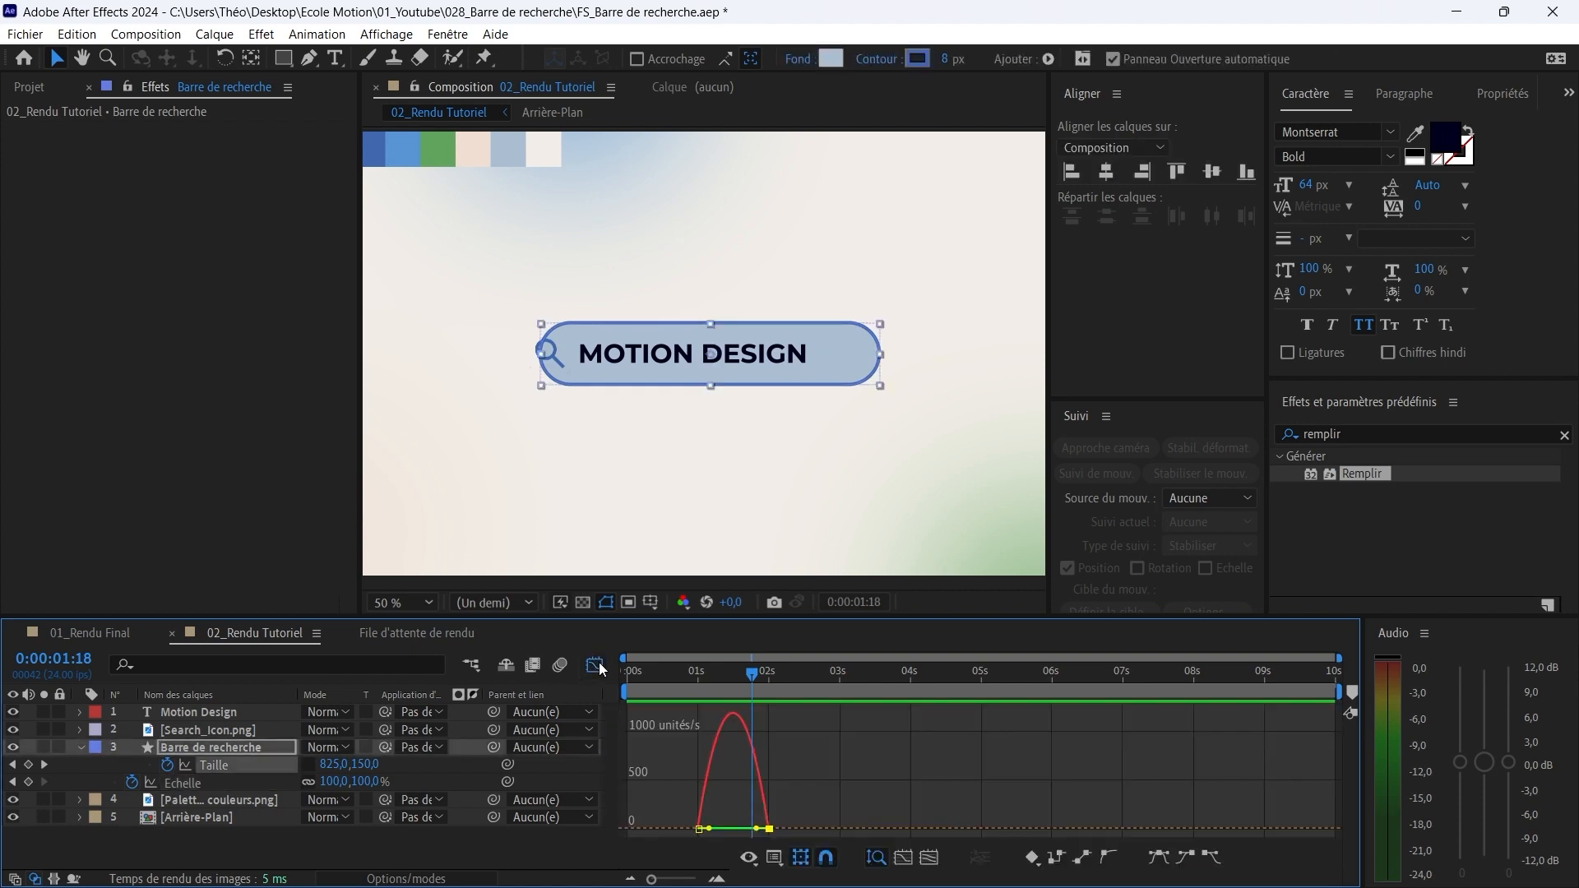
pyautogui.moveTo(758, 830); pyautogui.dragTo(715, 833)
pyautogui.click(594, 664)
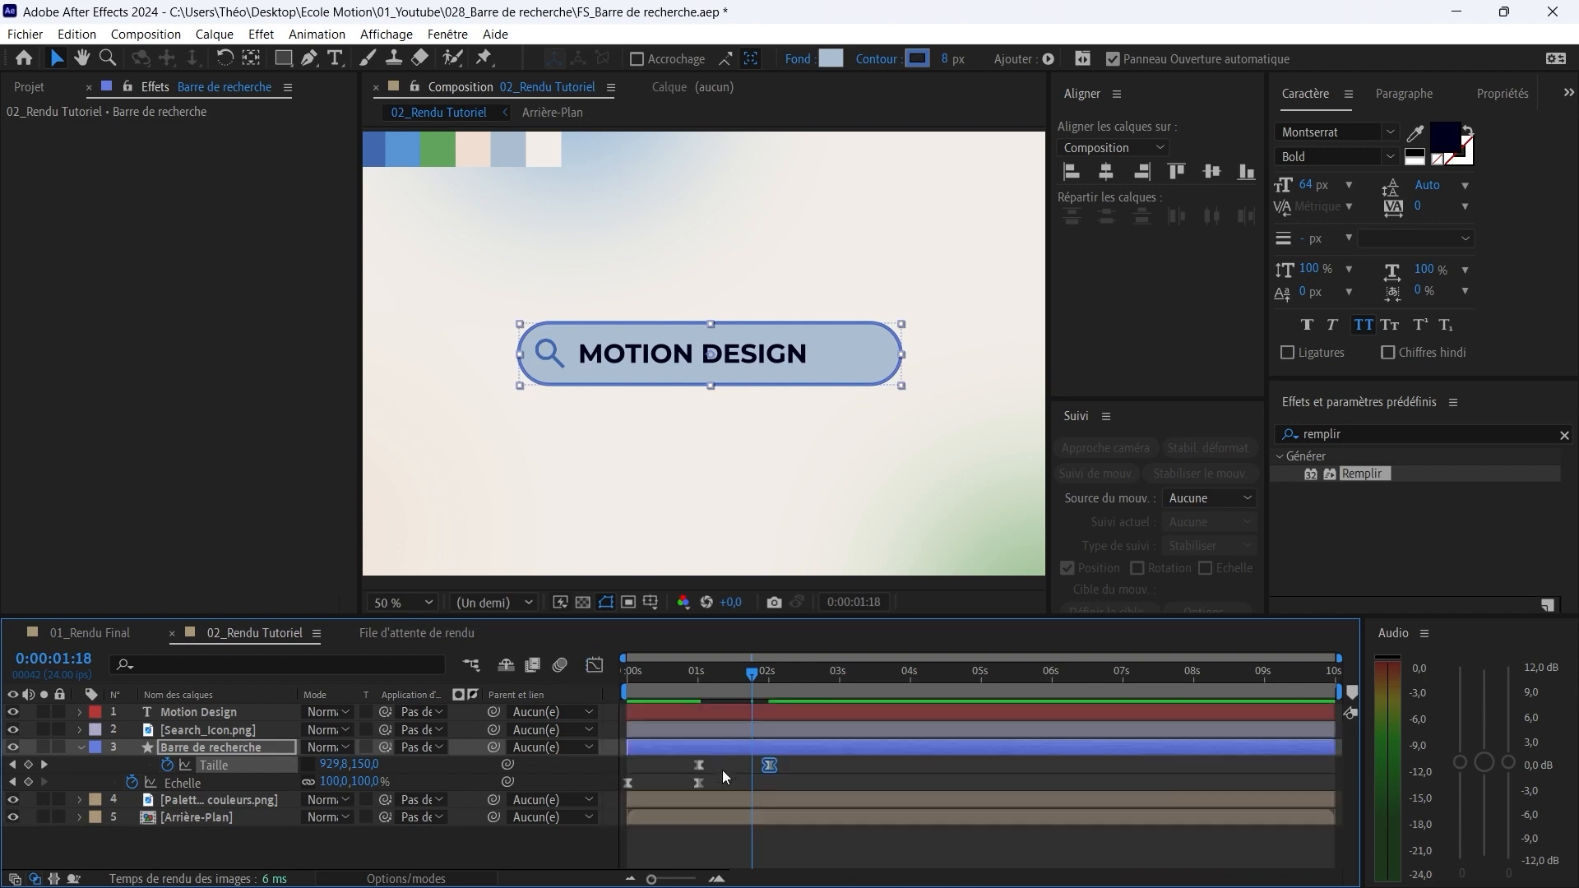
pyautogui.click(722, 770)
pyautogui.moveTo(709, 687); pyautogui.dragTo(619, 683)
pyautogui.press('space')
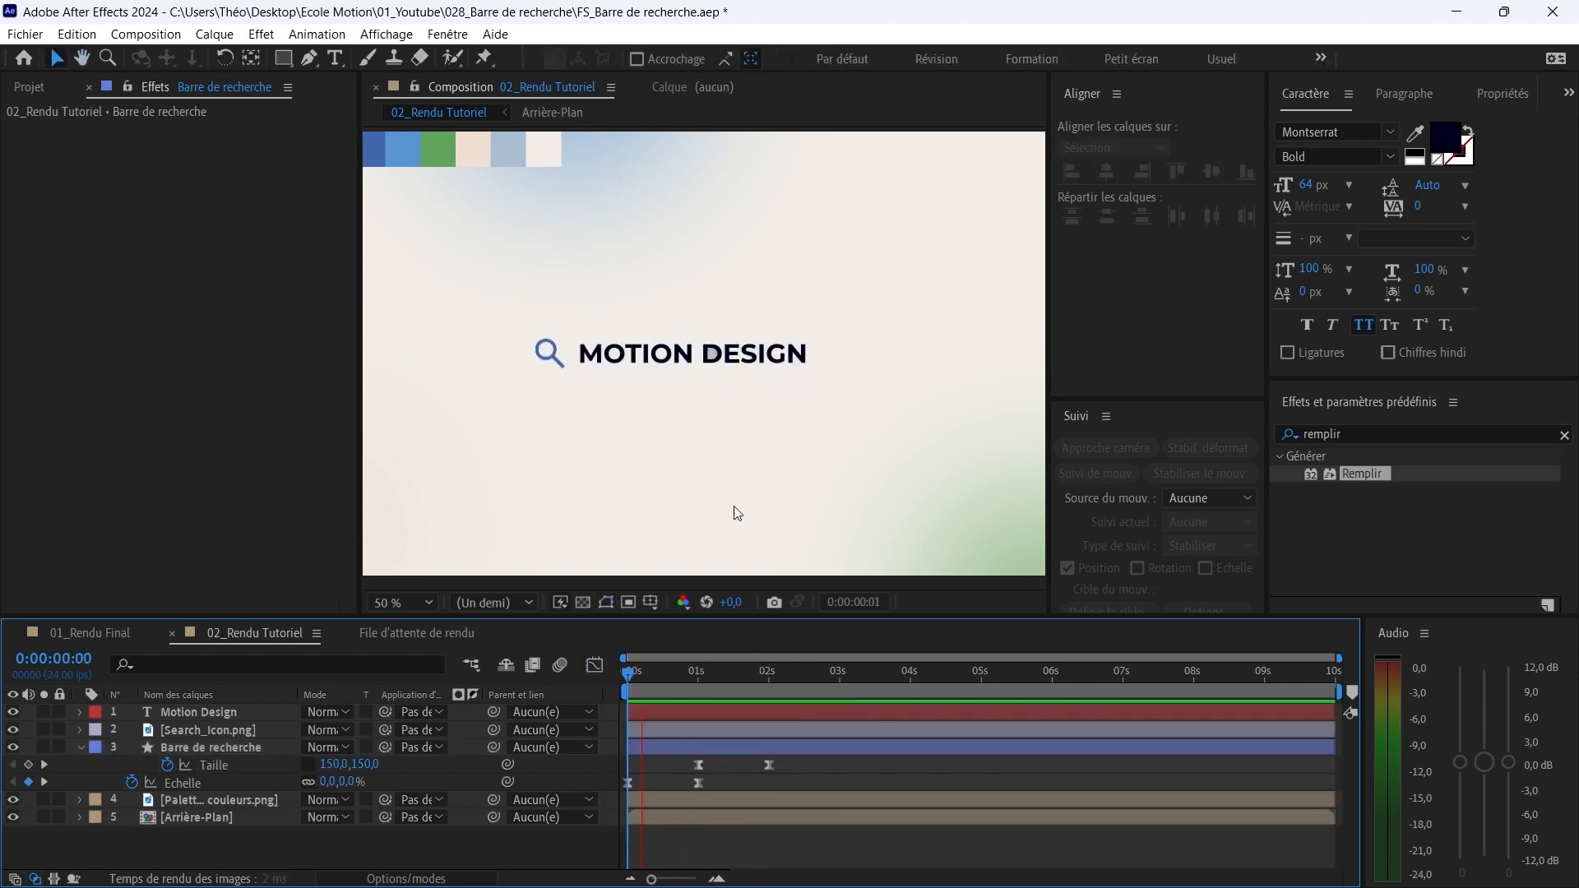
pyautogui.press('space')
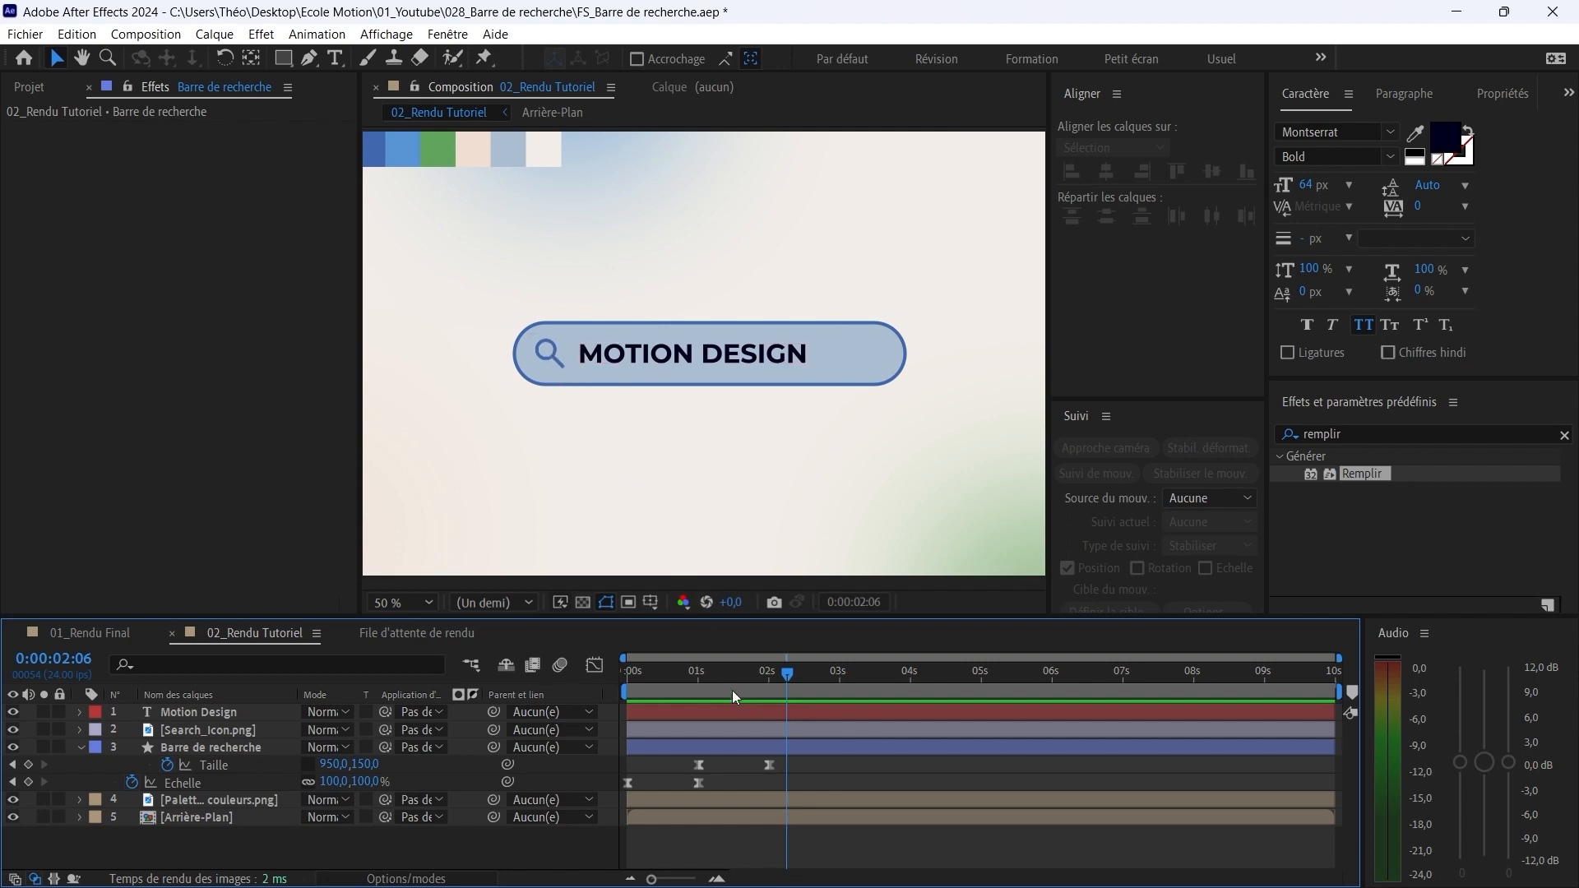
# Step: Create a Position keyframe on the Search_Icon.png layer at 2 seconds
pyautogui.click(696, 673)
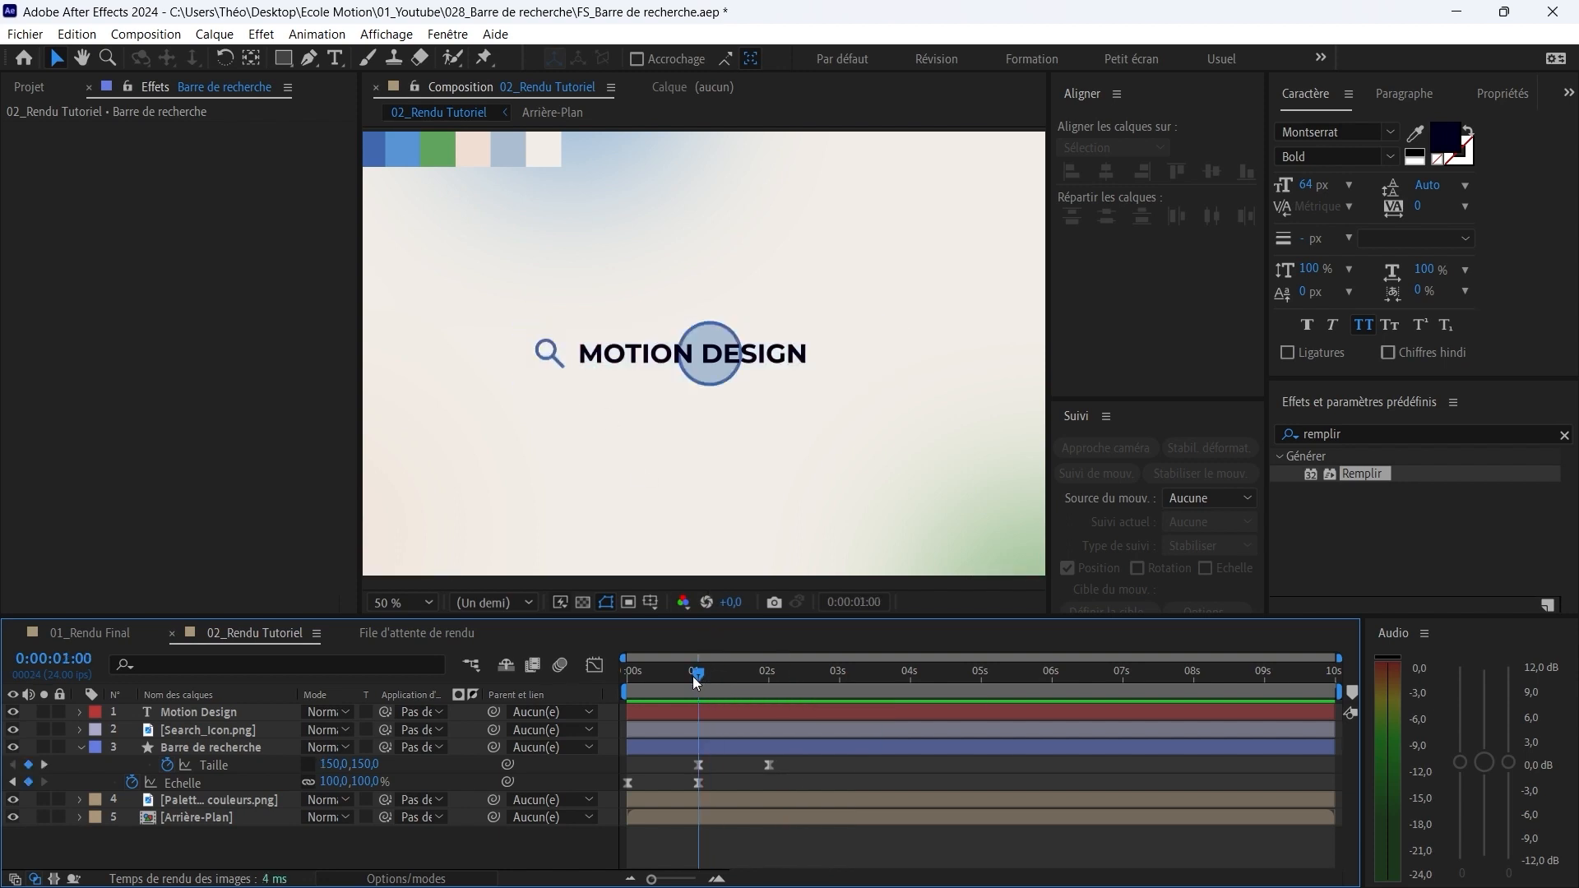
pyautogui.click(551, 359)
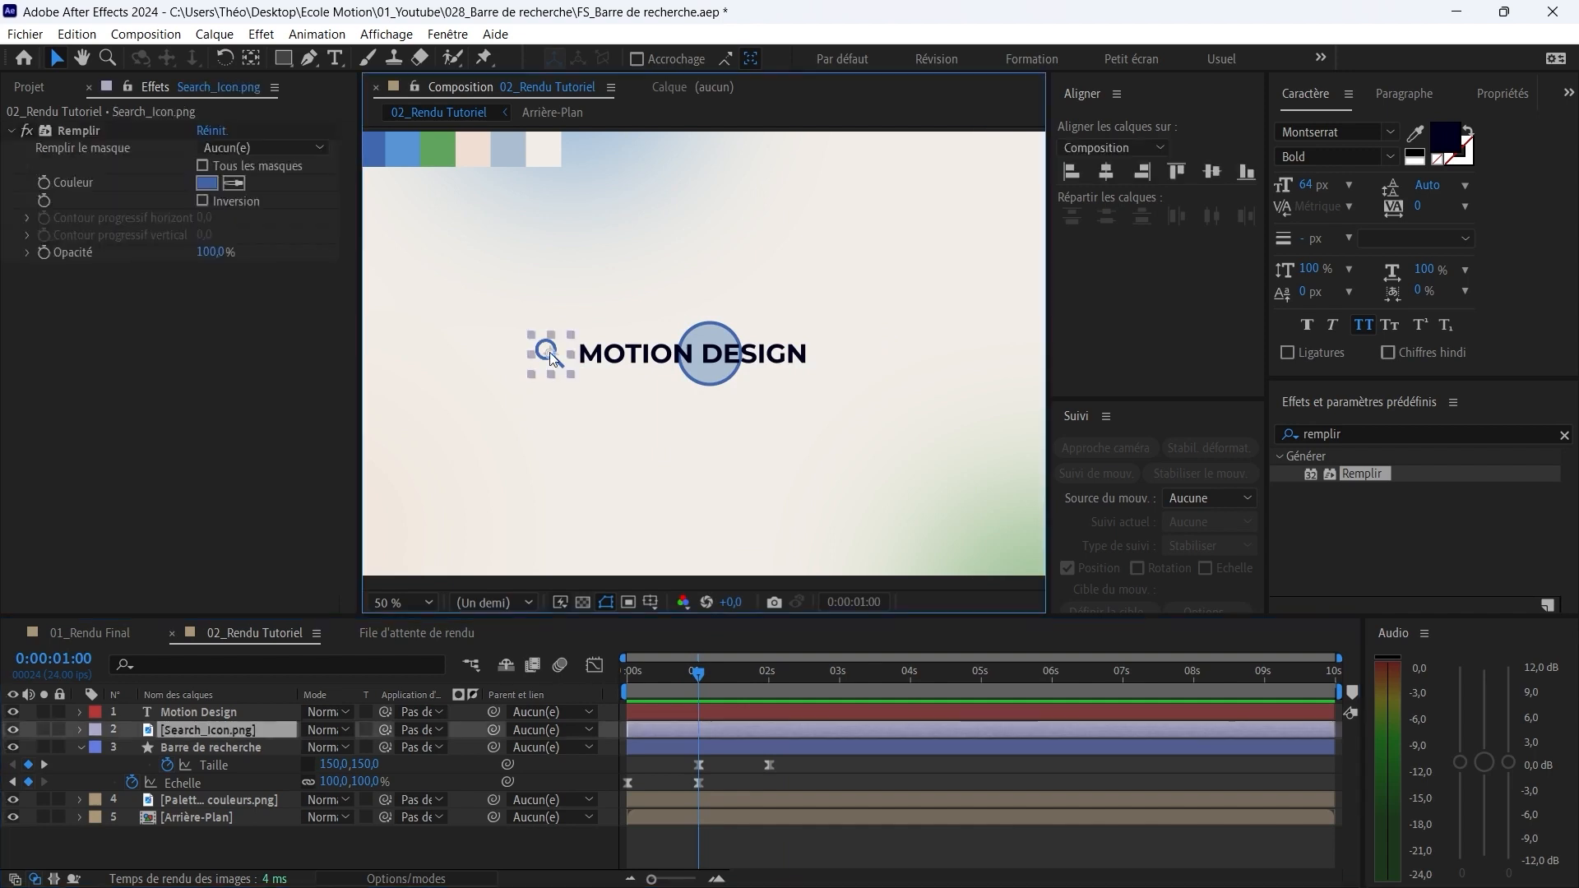
pyautogui.moveTo(755, 688); pyautogui.dragTo(768, 688)
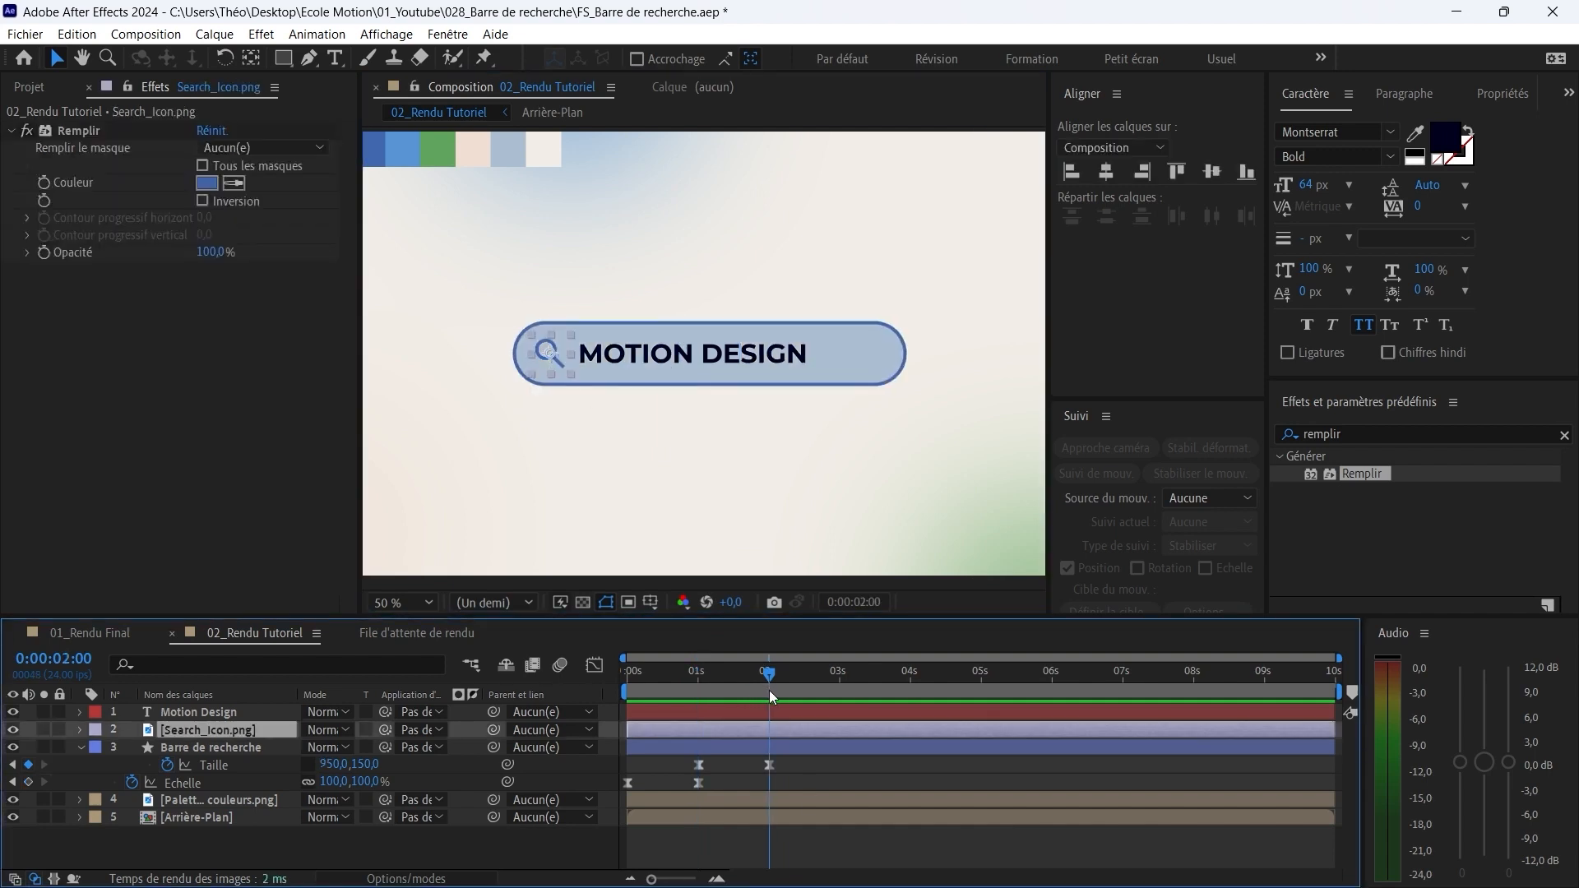
pyautogui.press('p')
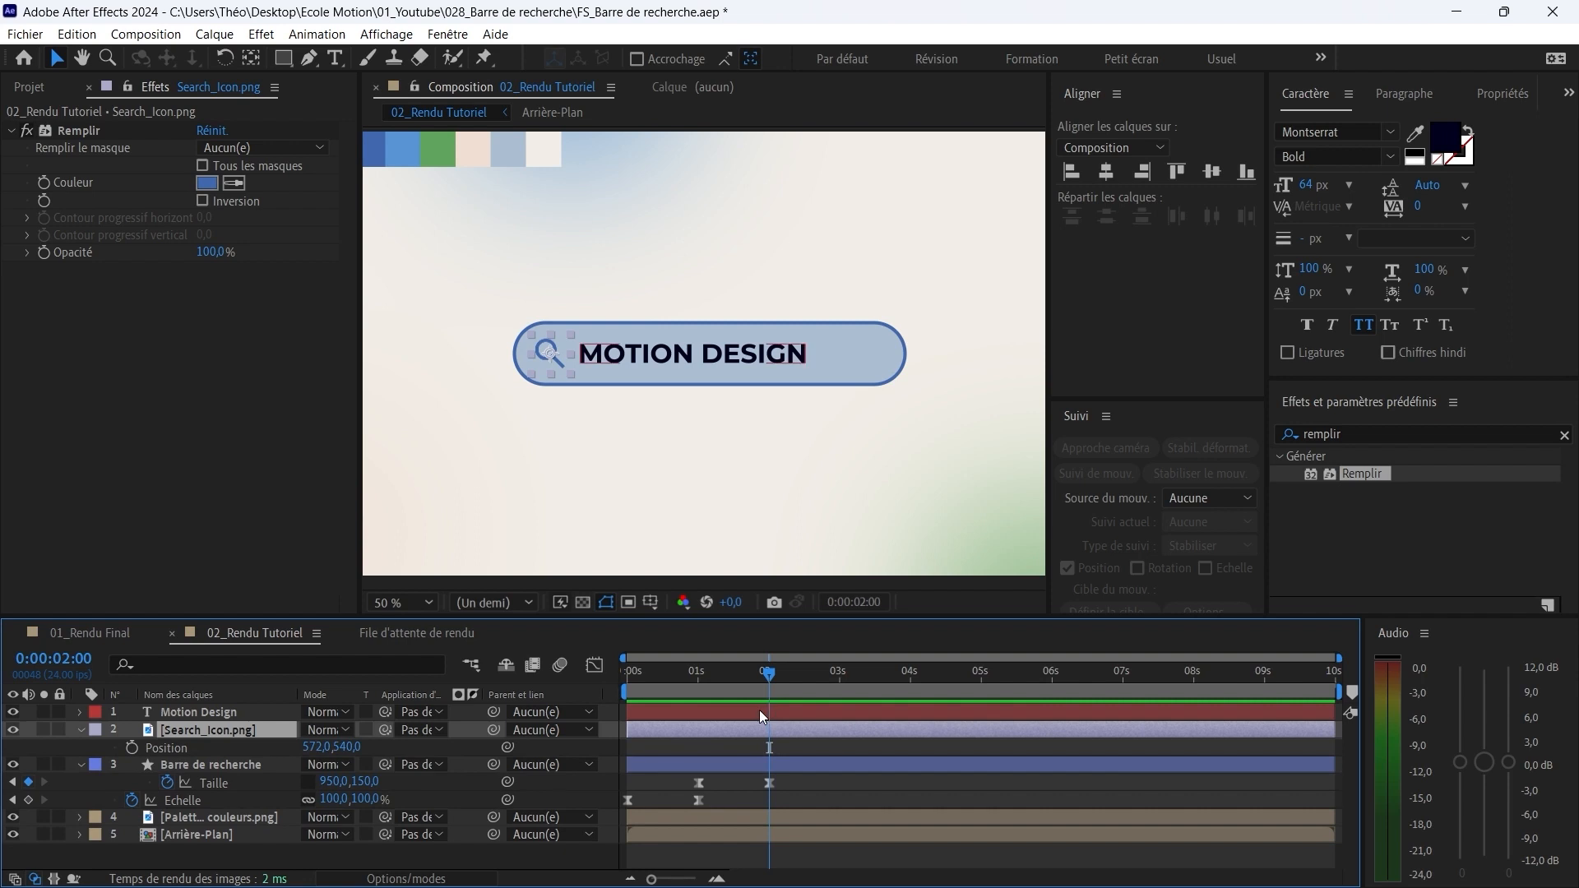
pyautogui.click(131, 748)
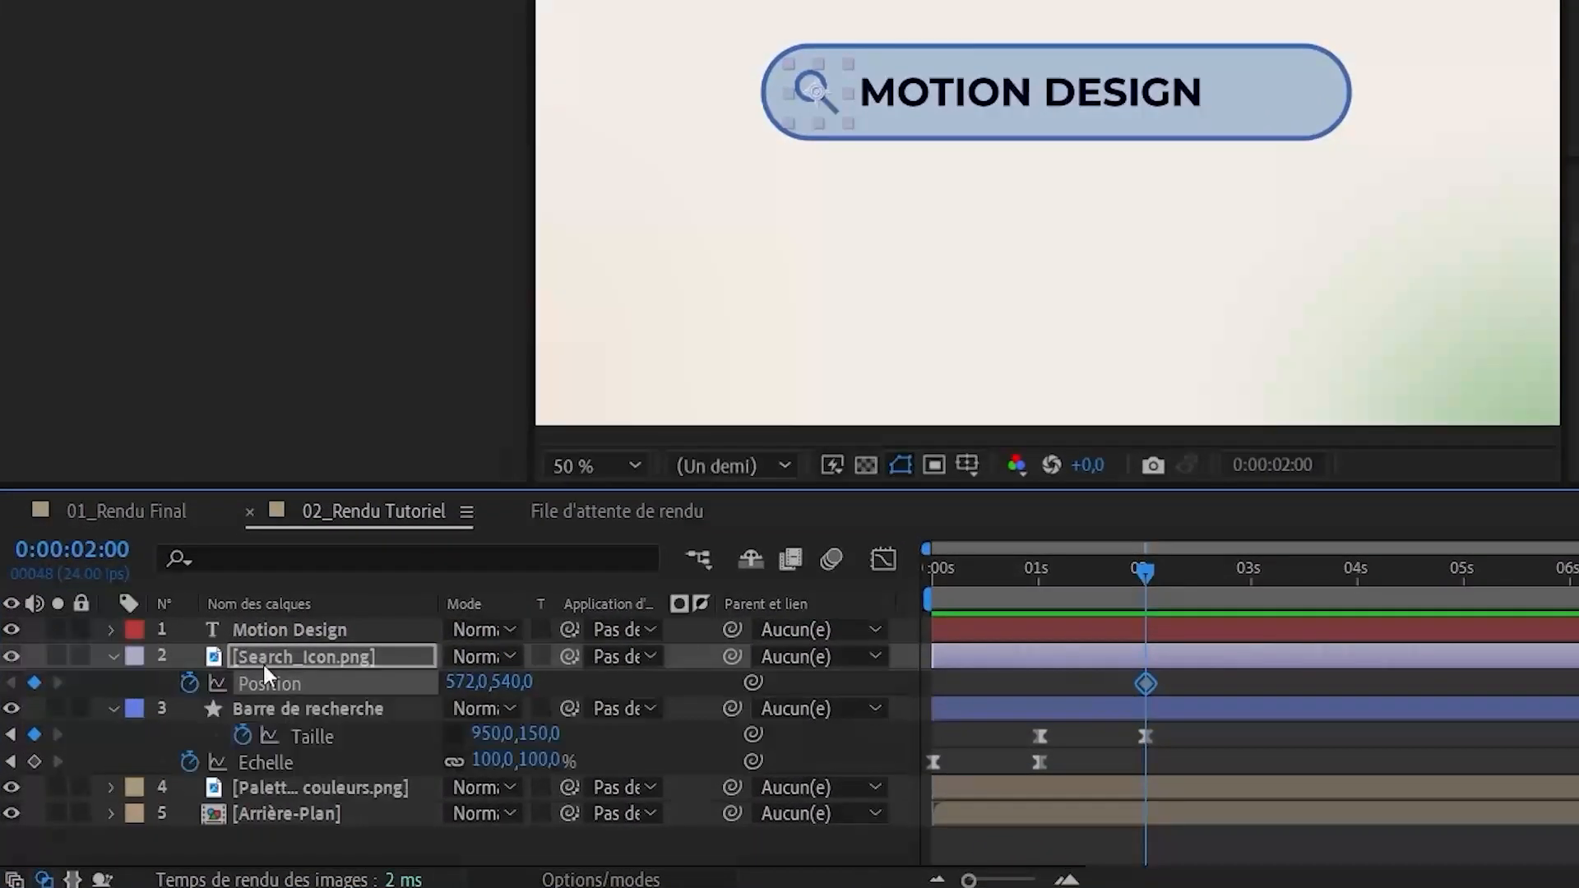
# Step: Move the search icon onto the circle at 1 second, centre it horizontally in the composition, and preview its slide
pyautogui.click(794, 648)
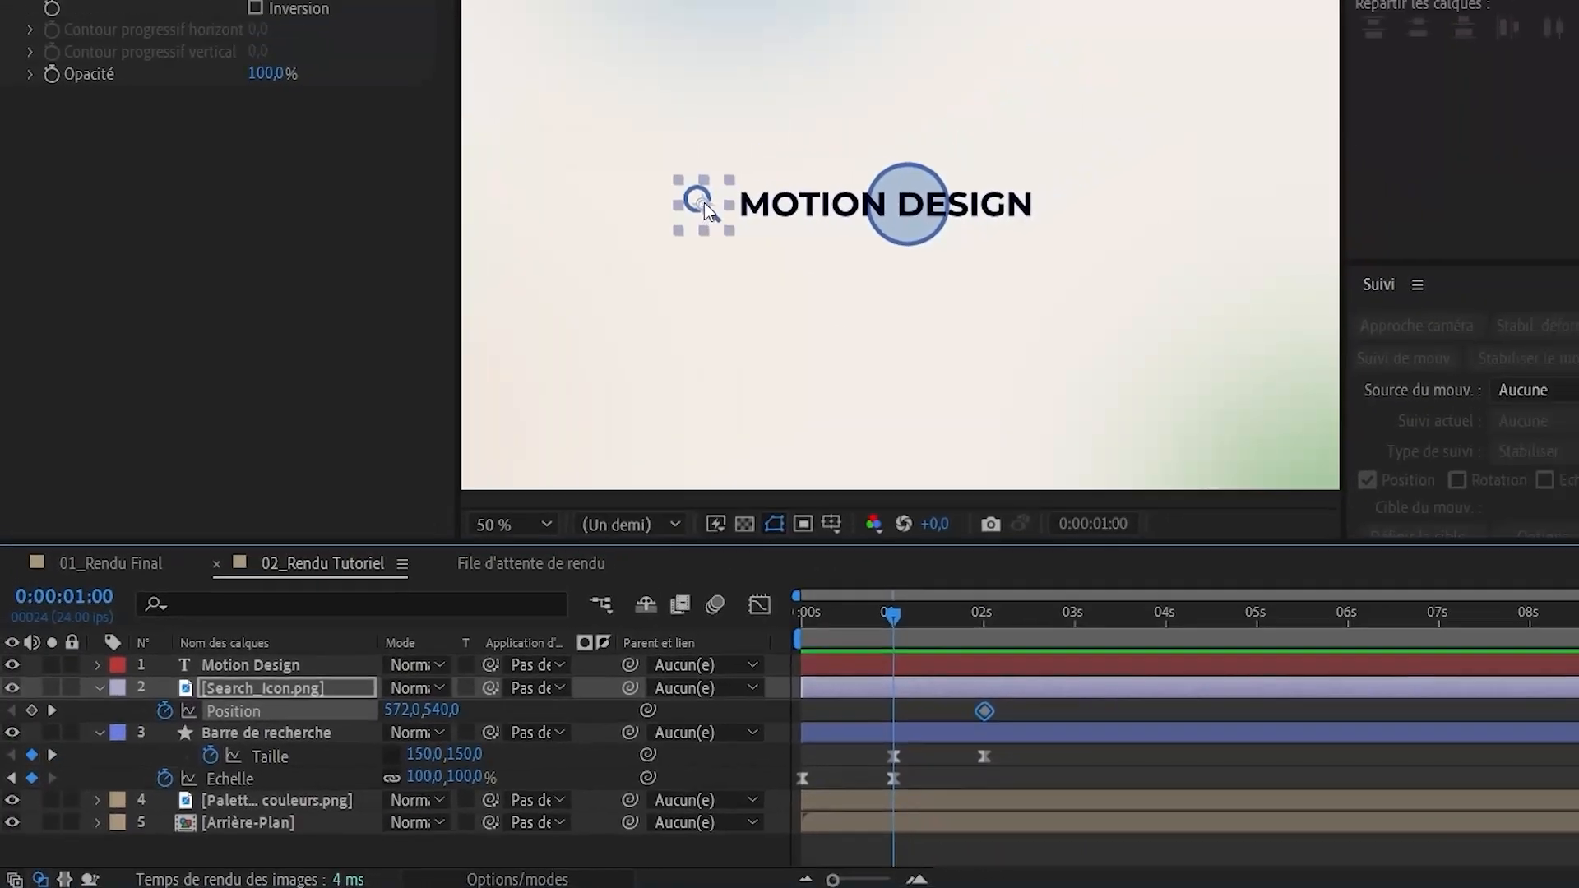
pyautogui.moveTo(839, 103); pyautogui.dragTo(936, 105)
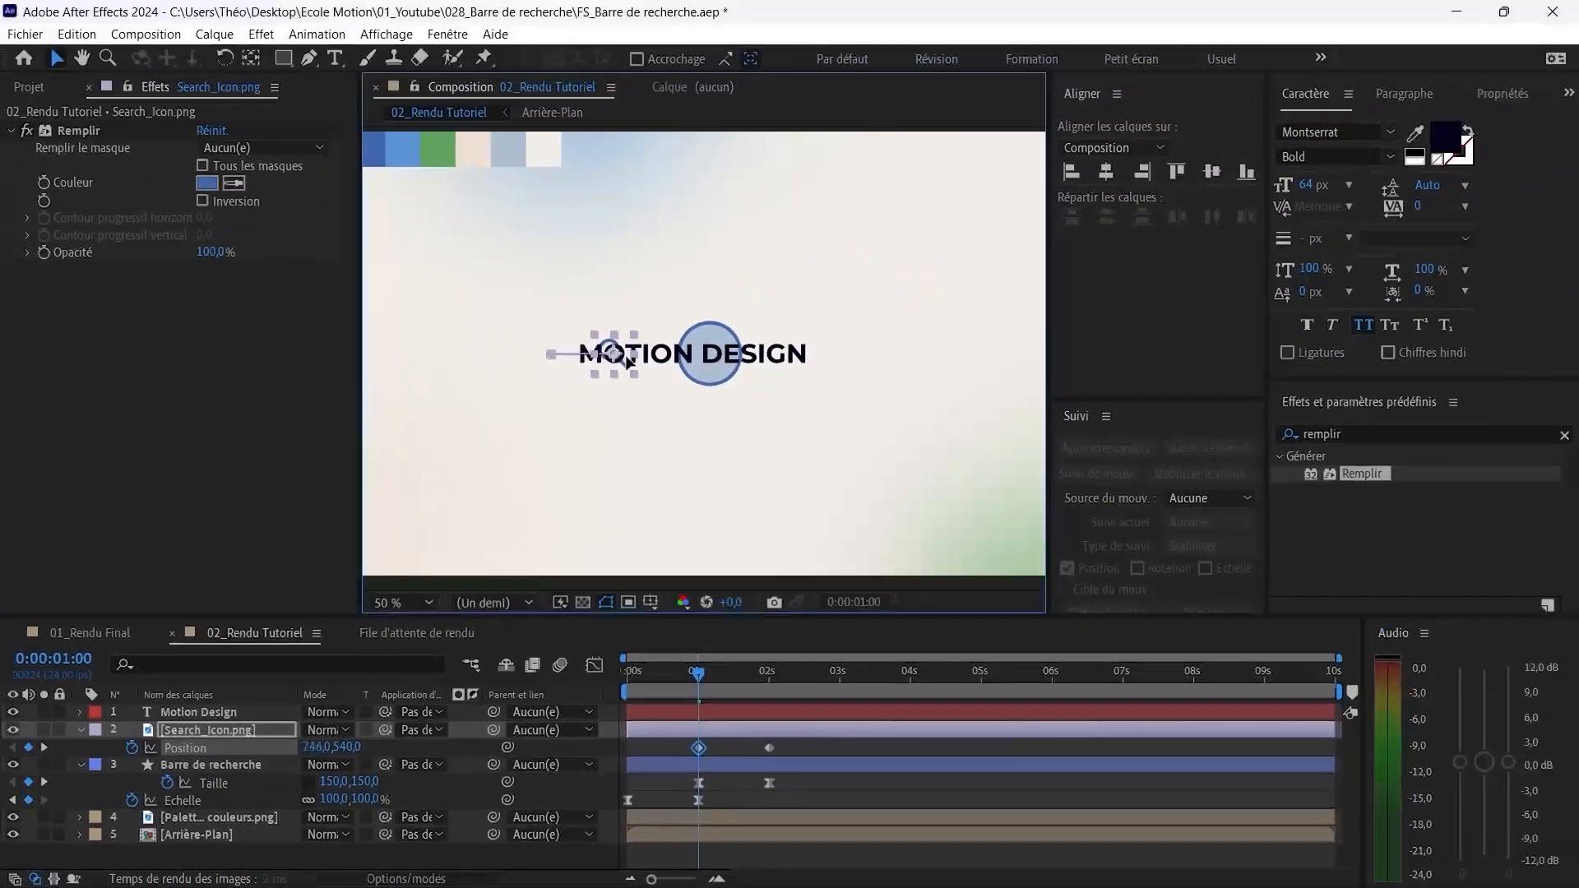
pyautogui.moveTo(626, 360); pyautogui.dragTo(711, 364)
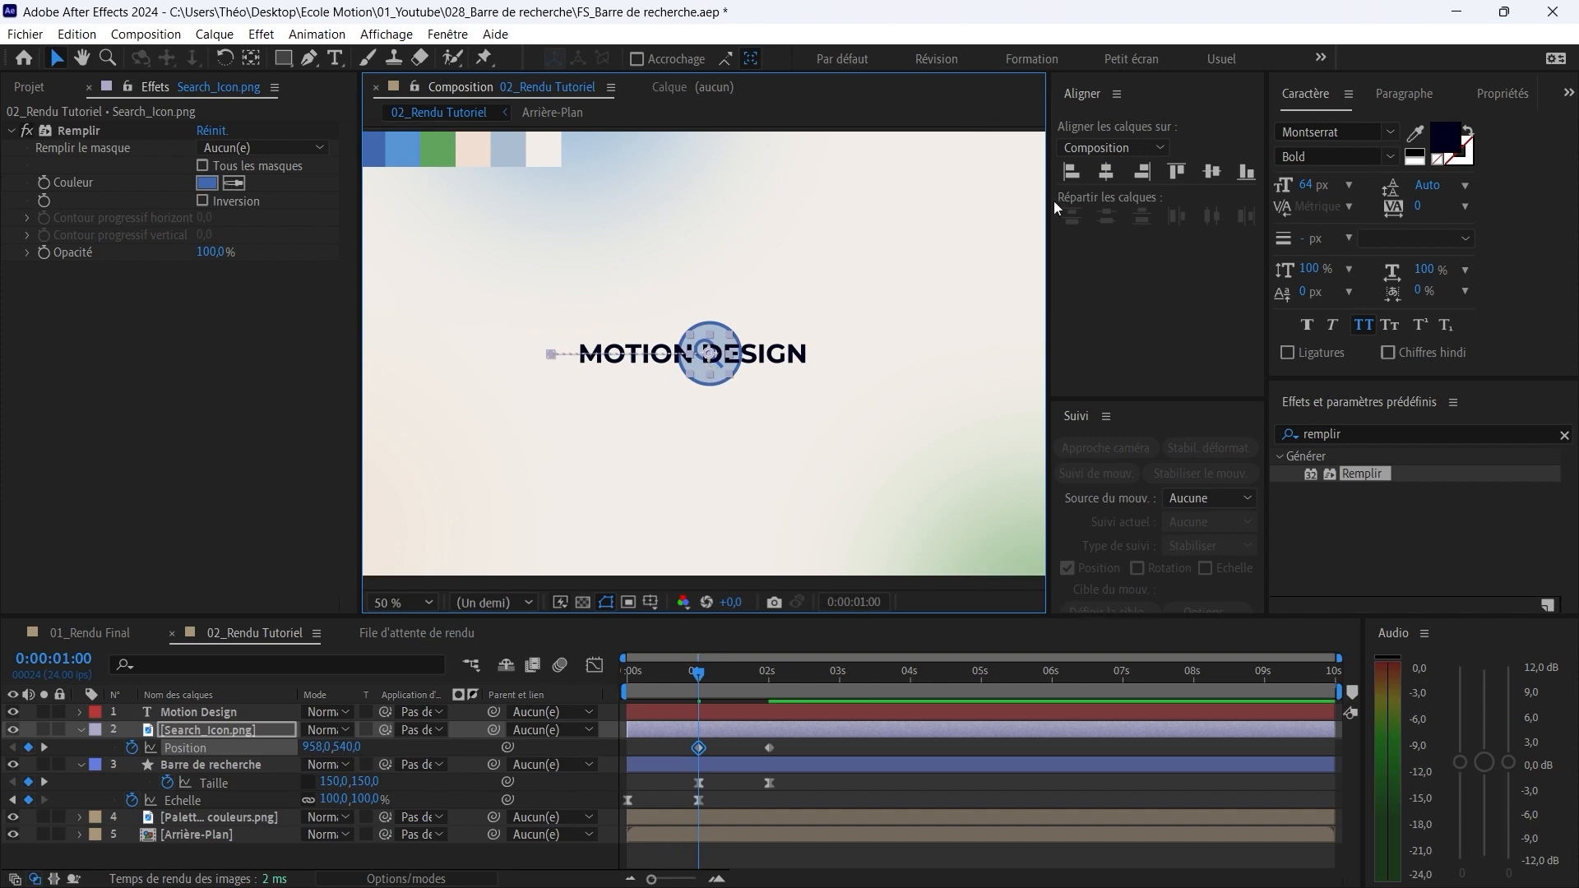
pyautogui.click(1106, 171)
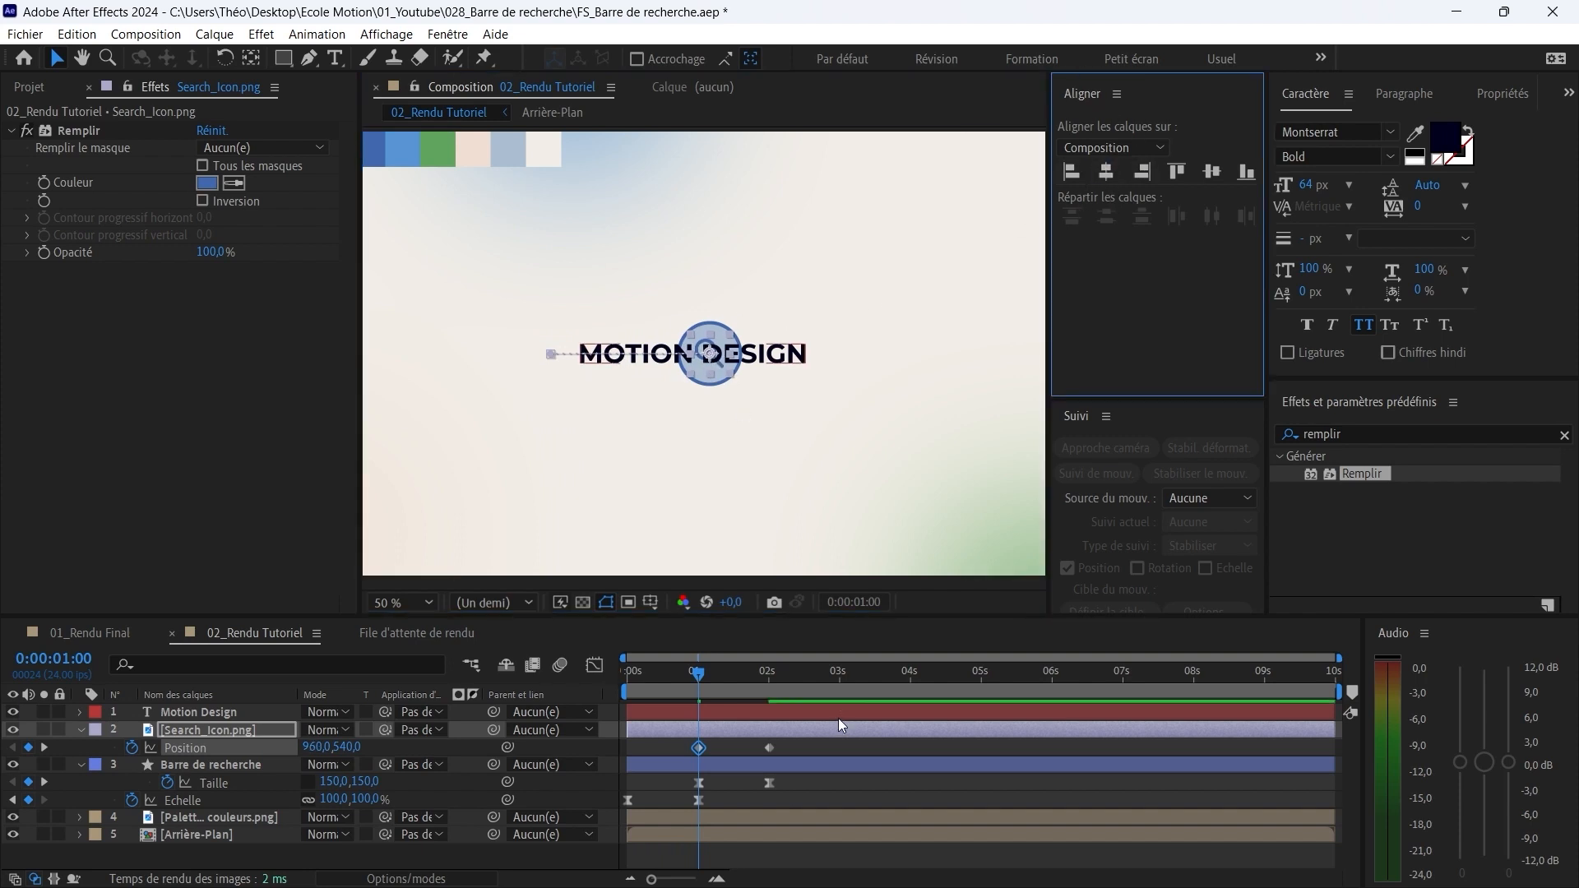
pyautogui.click(727, 752)
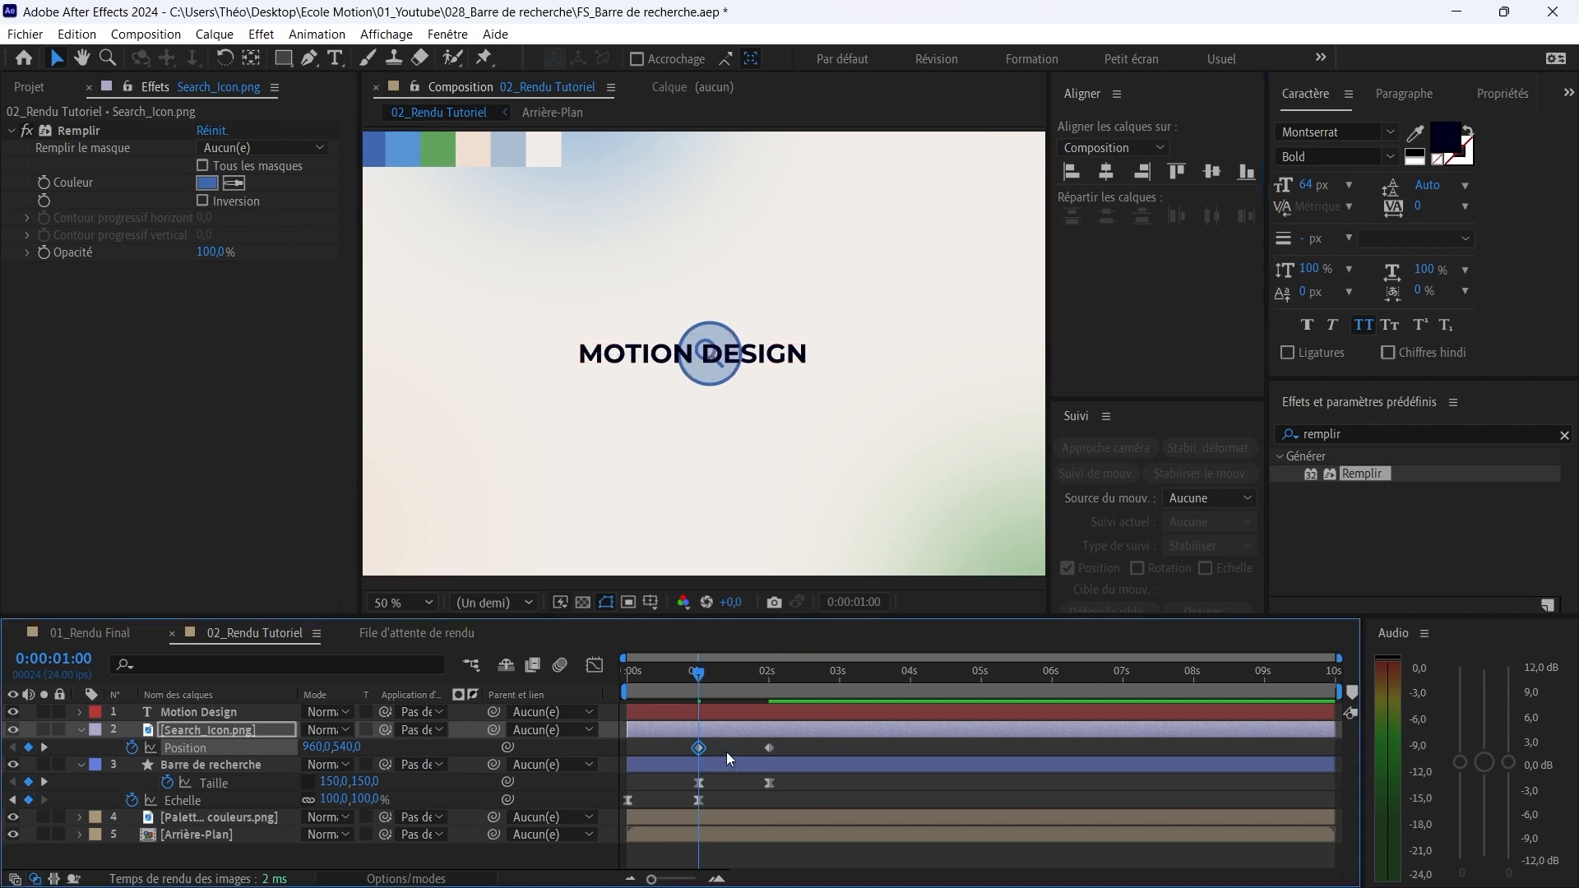
pyautogui.moveTo(700, 674)
pyautogui.mouseDown()
pyautogui.moveTo(776, 683)
pyautogui.moveTo(701, 674)
pyautogui.mouseUp()
pyautogui.press('space')
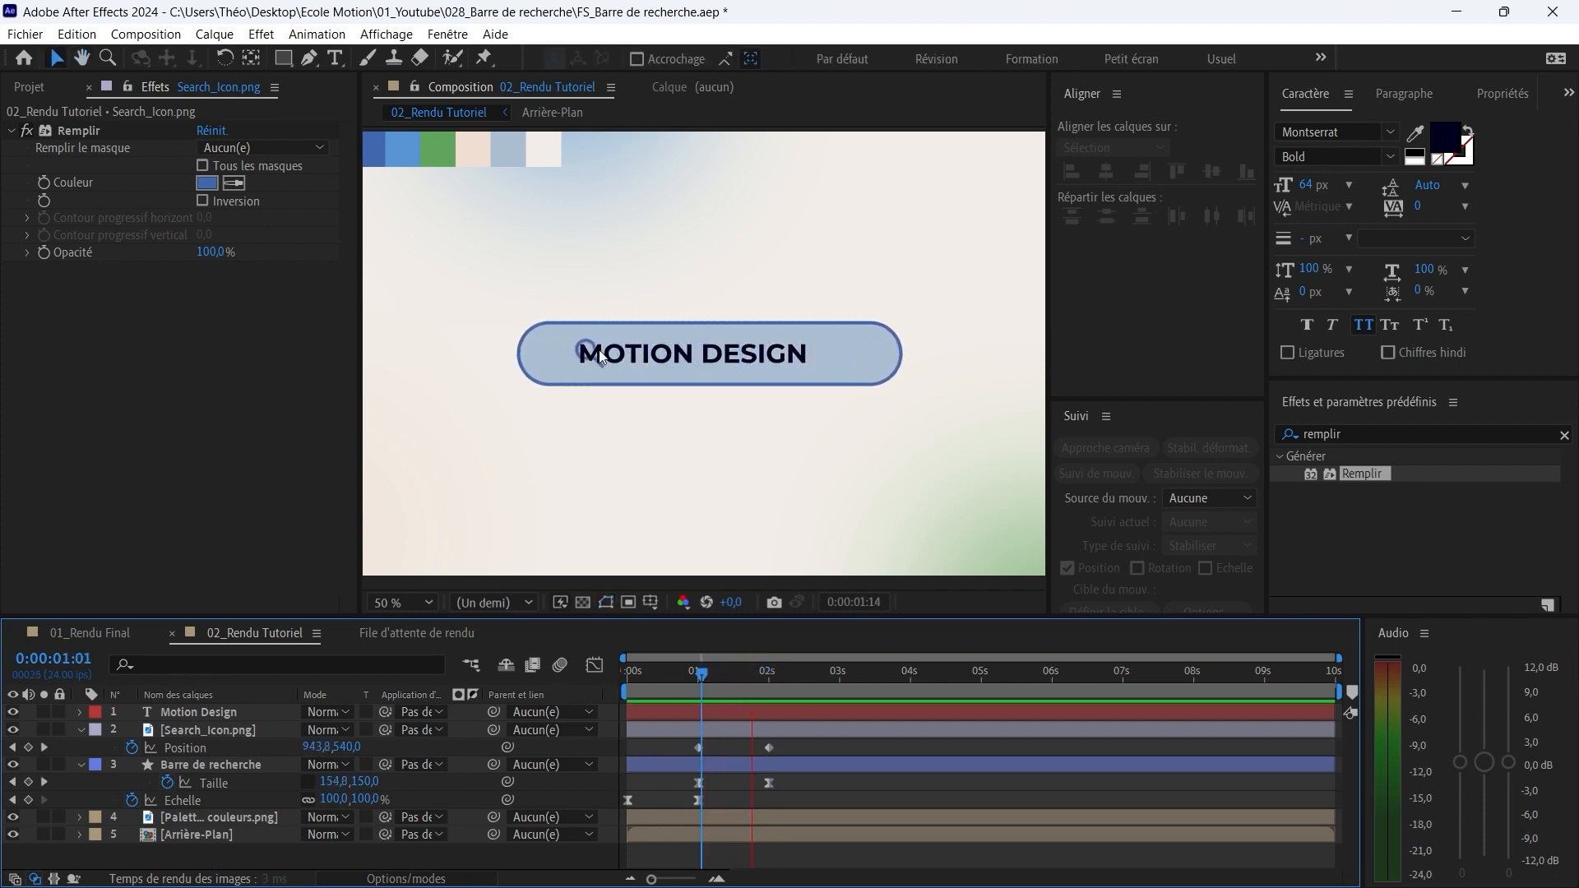
pyautogui.press('space')
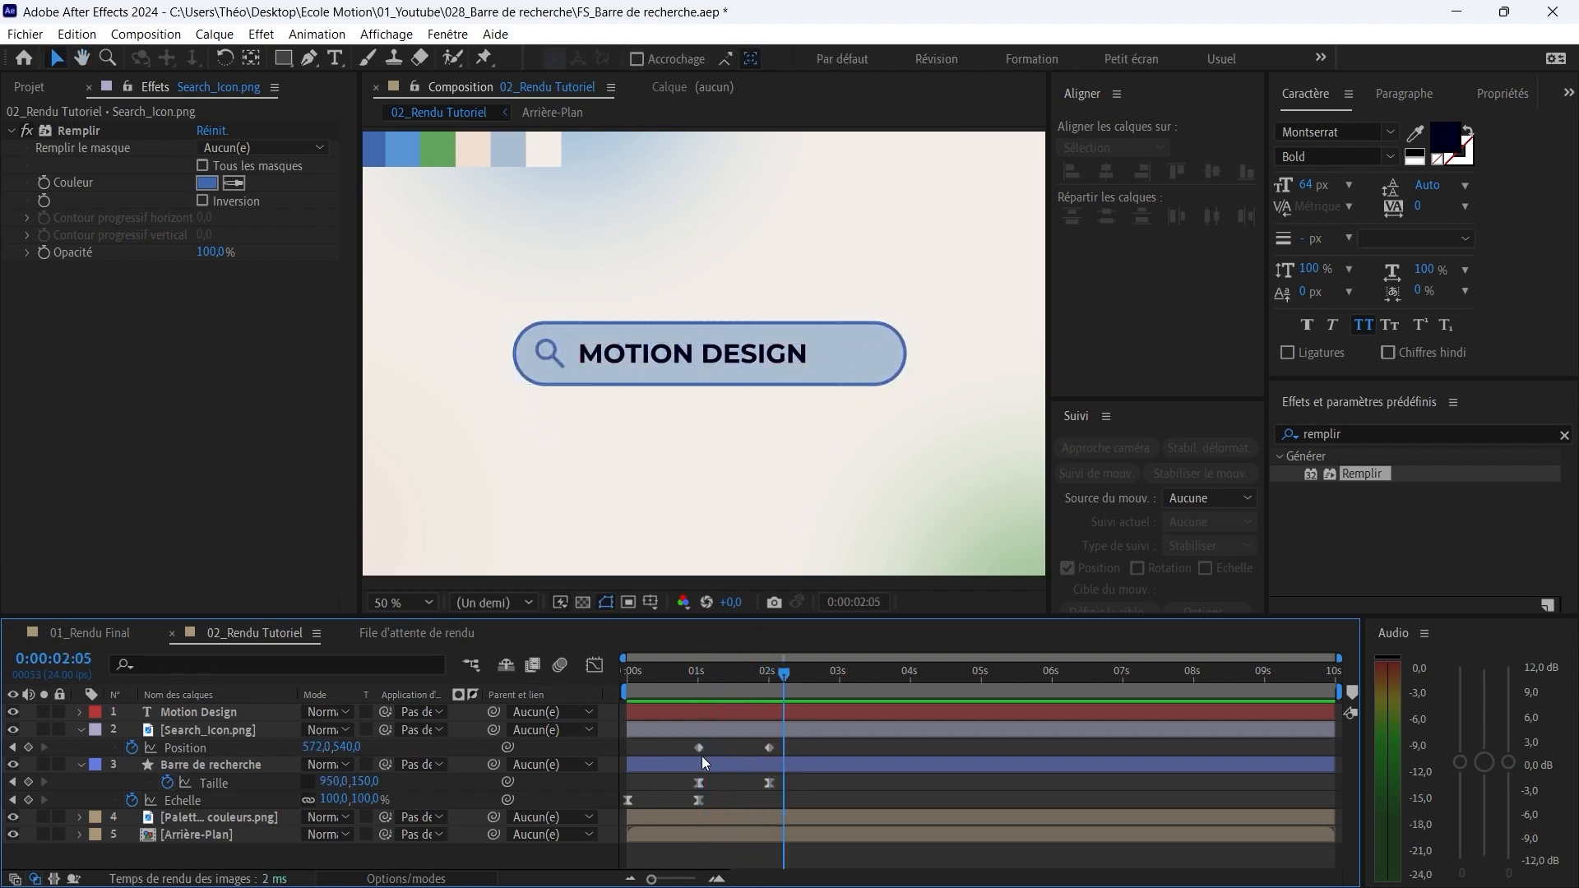
pyautogui.click(684, 675)
pyautogui.press('space')
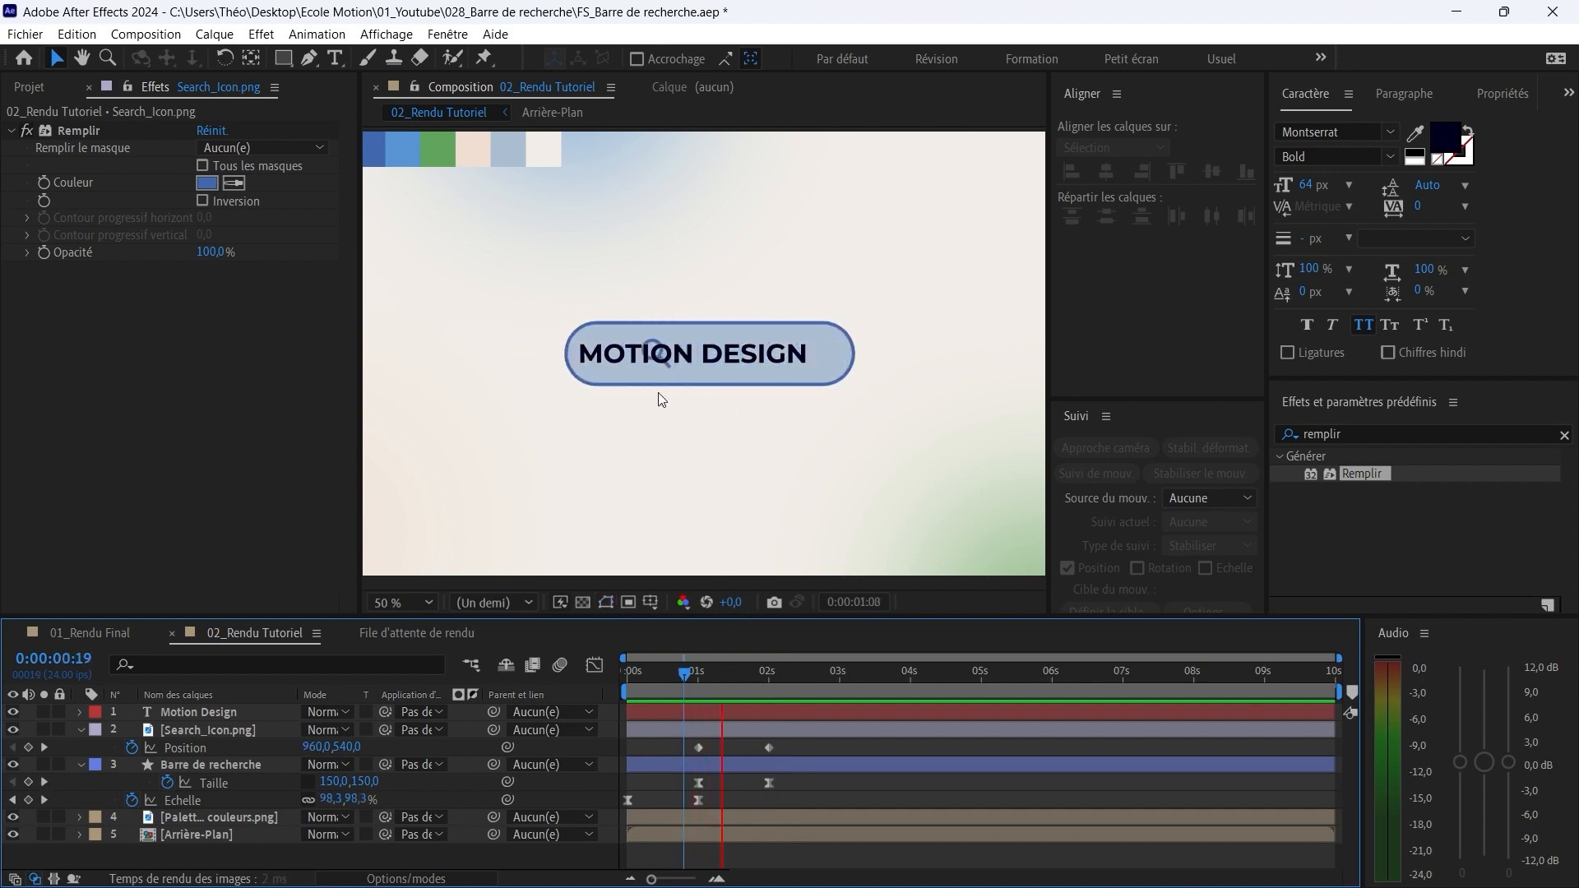
pyautogui.press('space')
# Step: Apply Lissage de vitesse to both Position keyframes of the search icon
pyautogui.moveTo(794, 753); pyautogui.dragTo(691, 744)
pyautogui.moveTo(806, 751); pyautogui.dragTo(695, 747)
pyautogui.rightClick(696, 747)
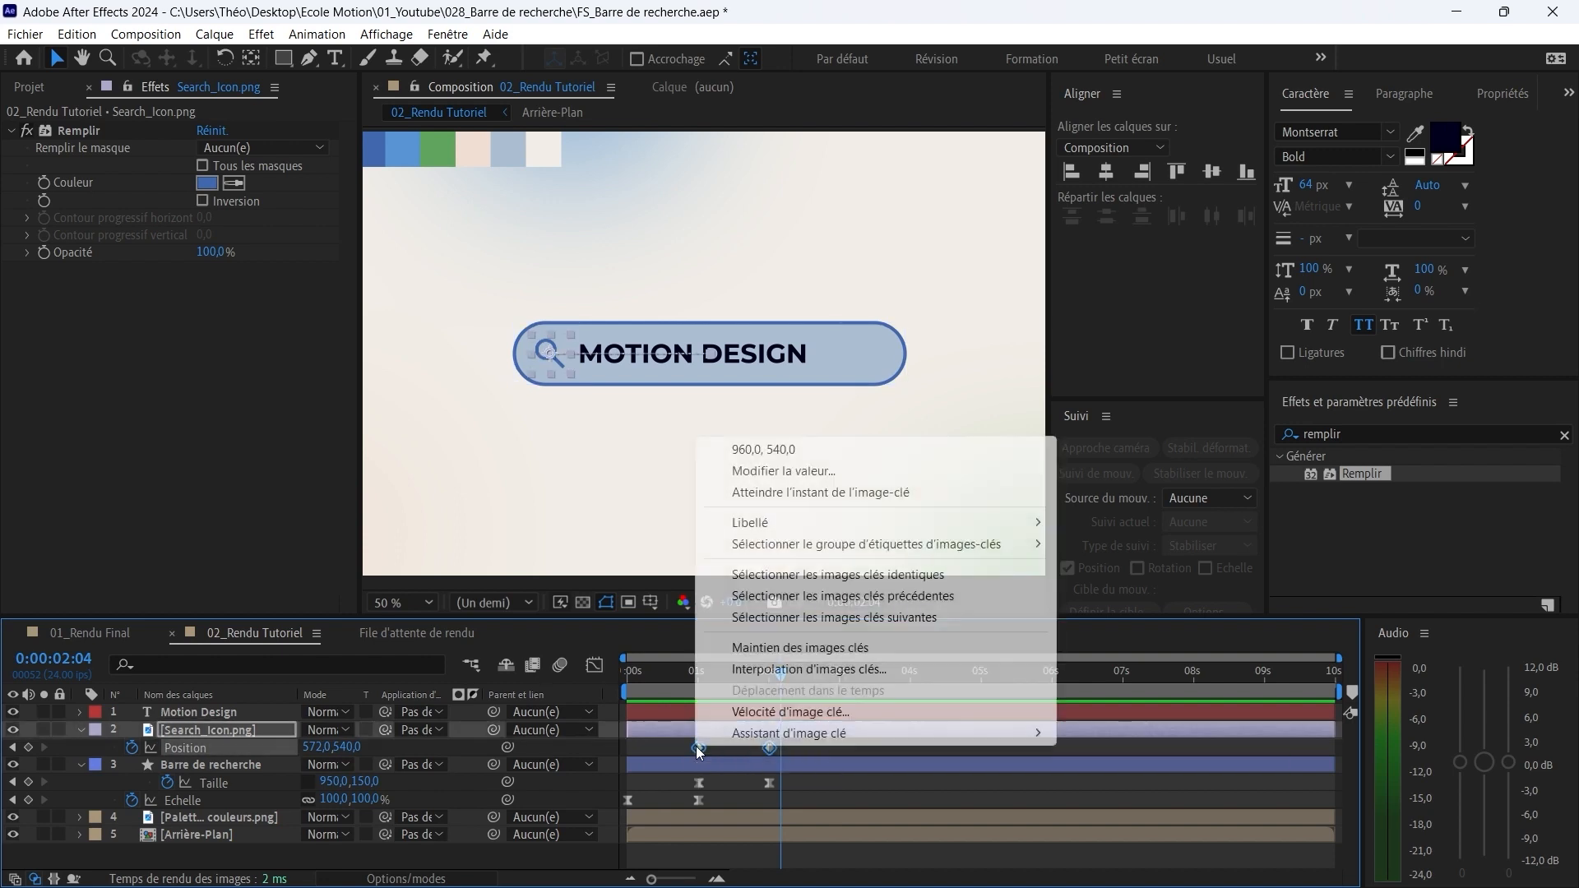
pyautogui.moveTo(754, 739)
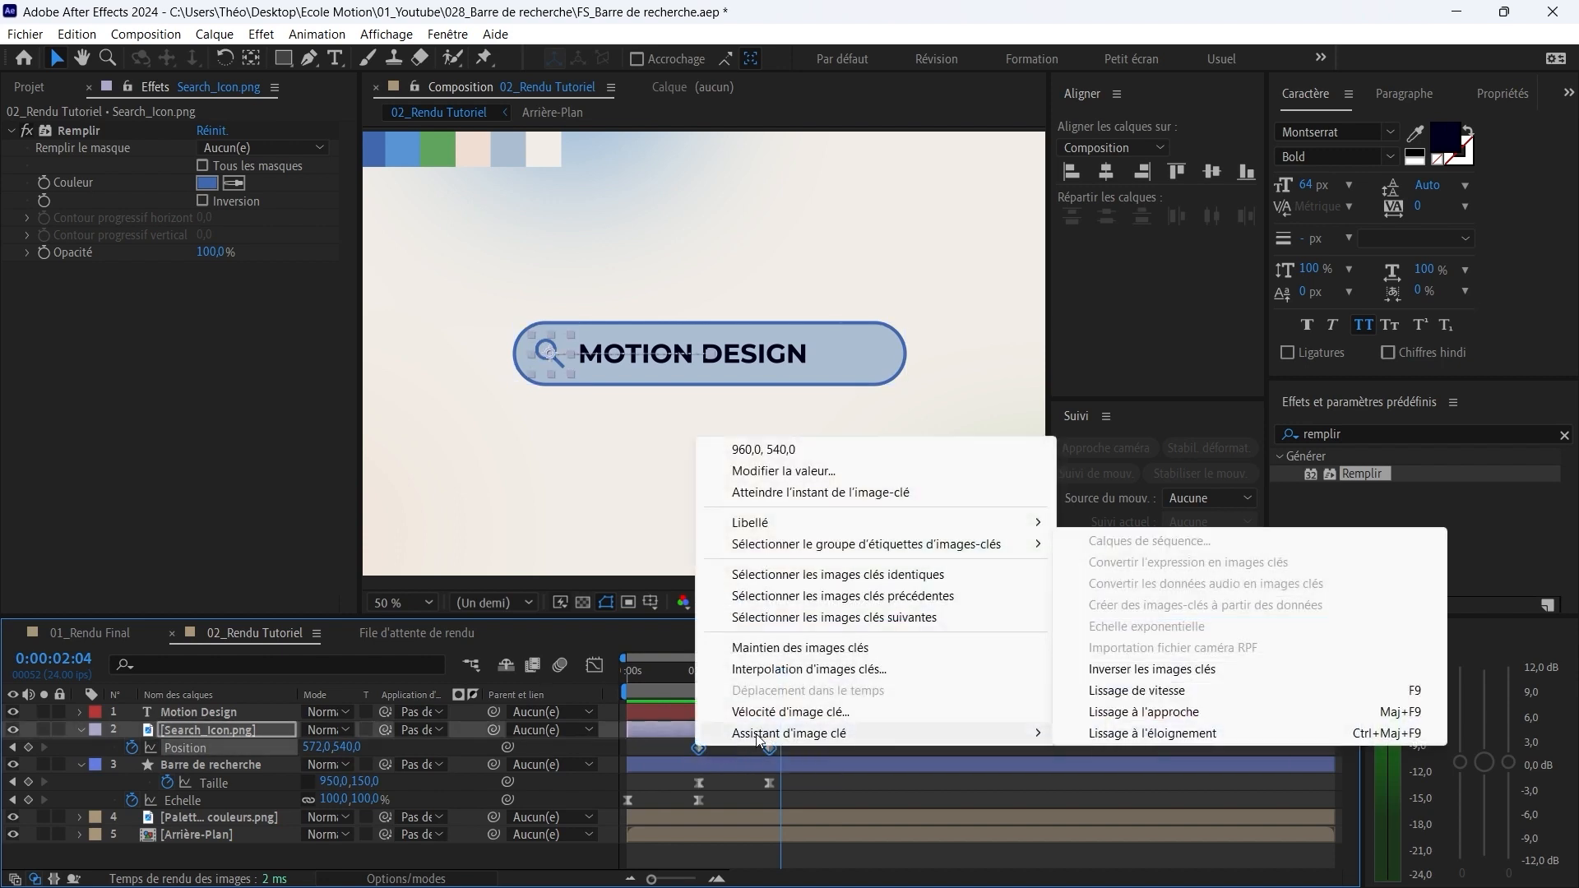
pyautogui.click(1113, 691)
pyautogui.click(806, 745)
# Step: Reshape the icon's Position speed curve to peak early and slow gradually into the 2-second keyframe, and preview the movement
pyautogui.click(770, 748)
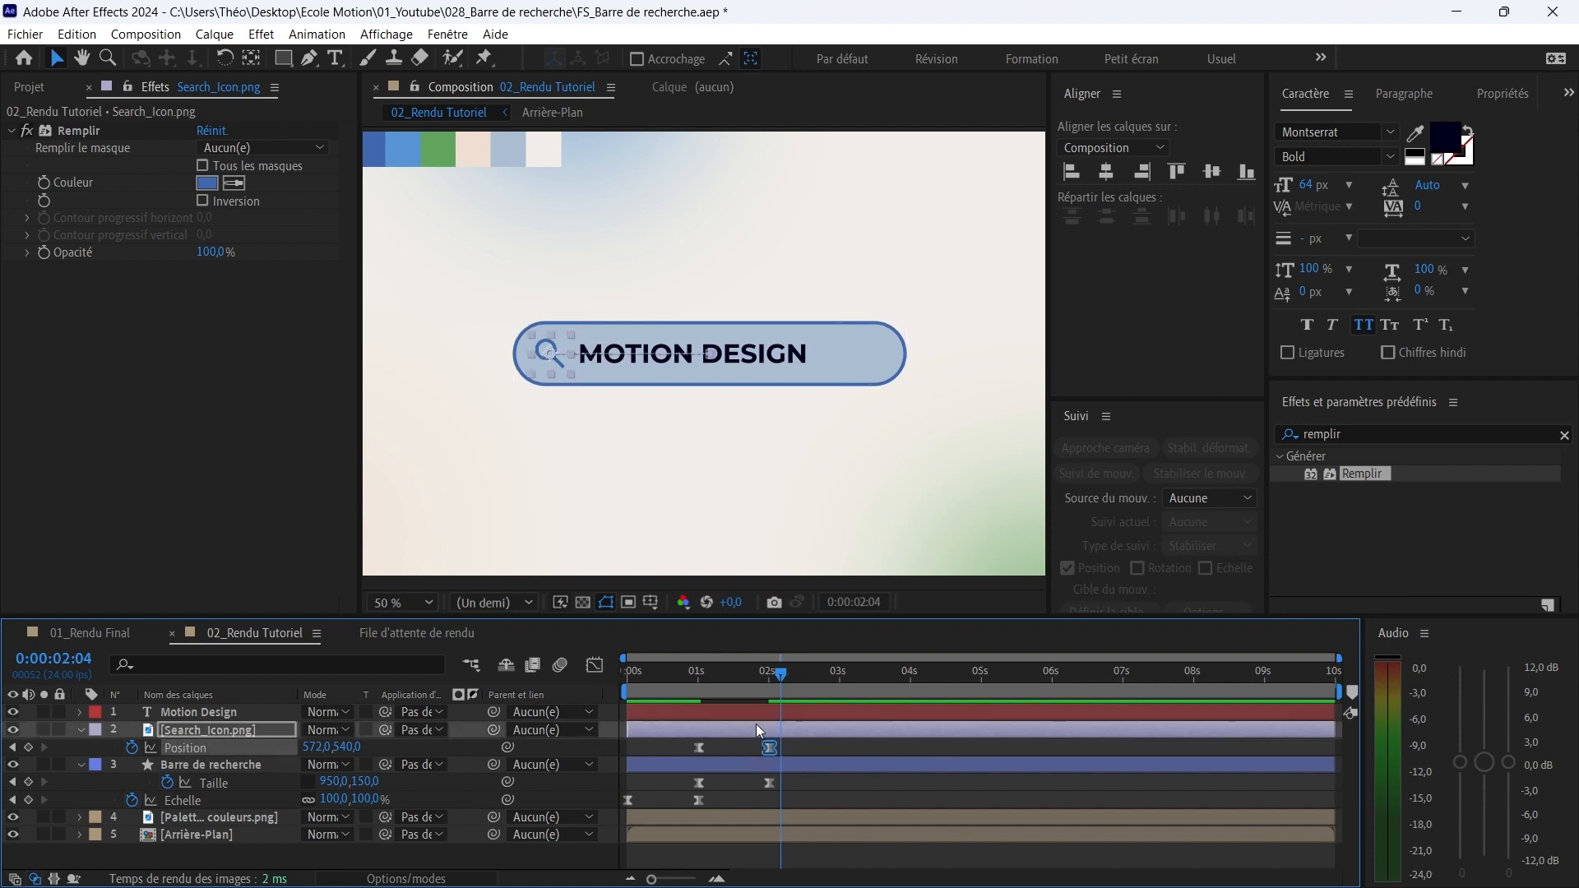
pyautogui.click(593, 666)
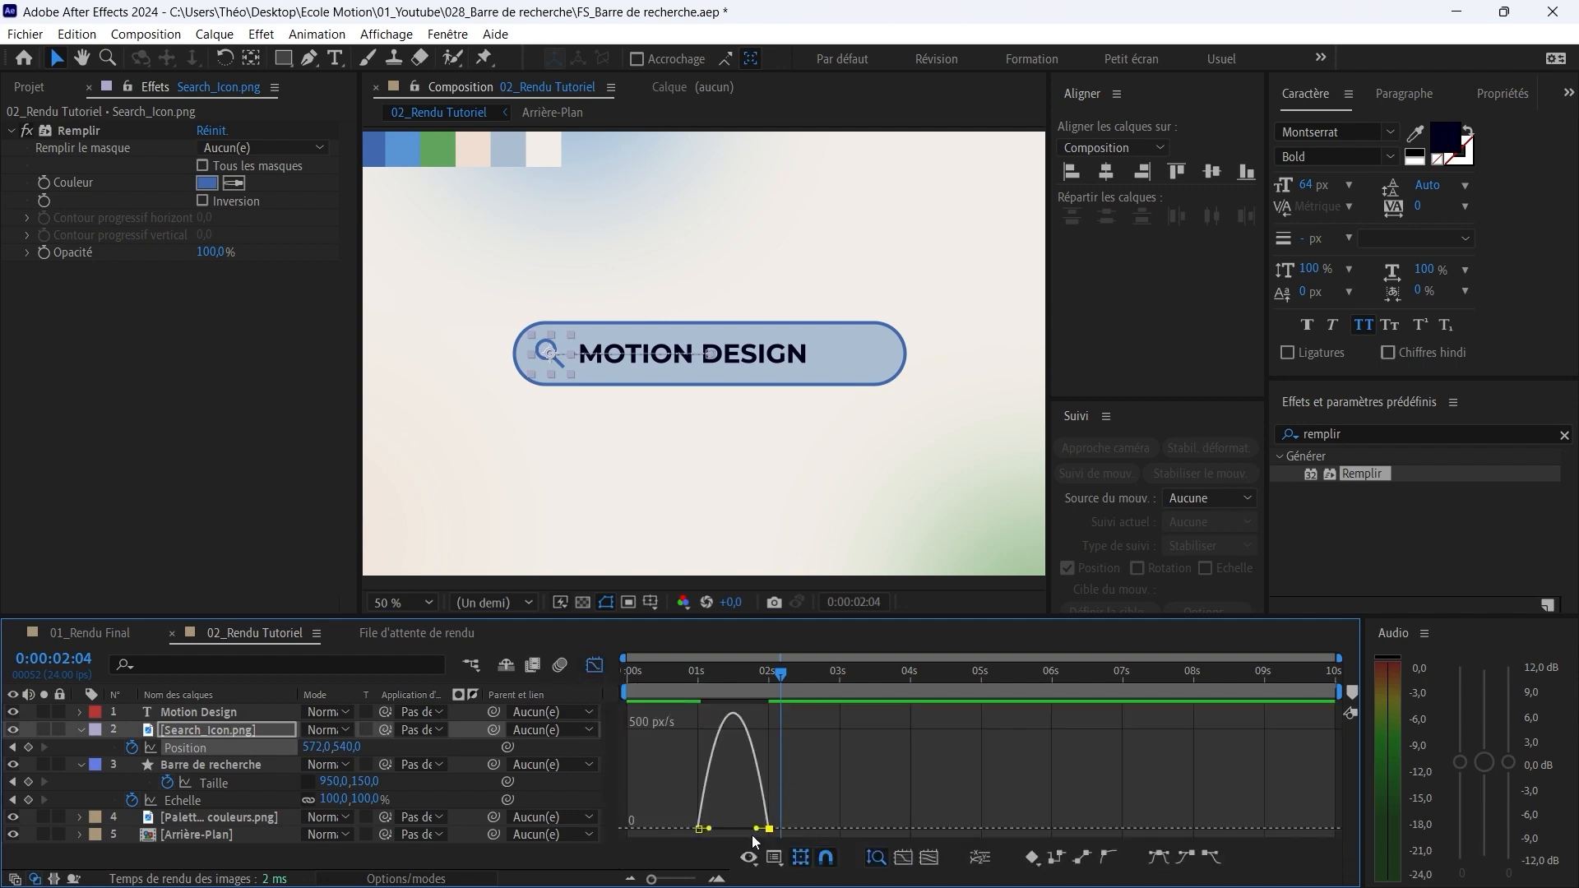
pyautogui.moveTo(756, 828); pyautogui.dragTo(719, 827)
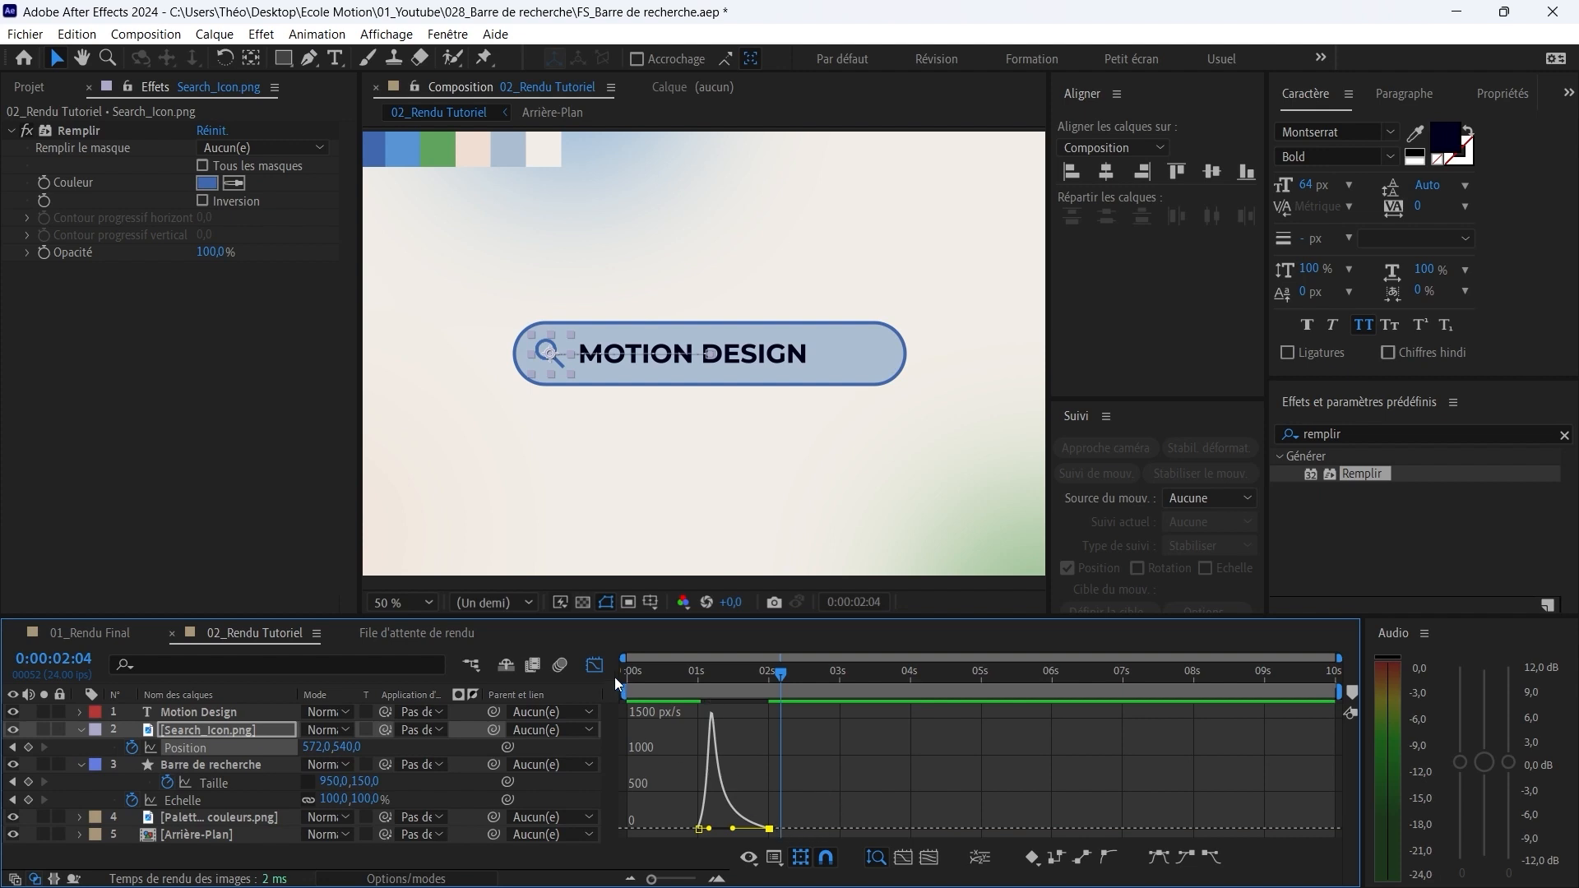
pyautogui.click(595, 665)
pyautogui.click(762, 750)
pyautogui.moveTo(714, 674); pyautogui.dragTo(682, 676)
pyautogui.press('space')
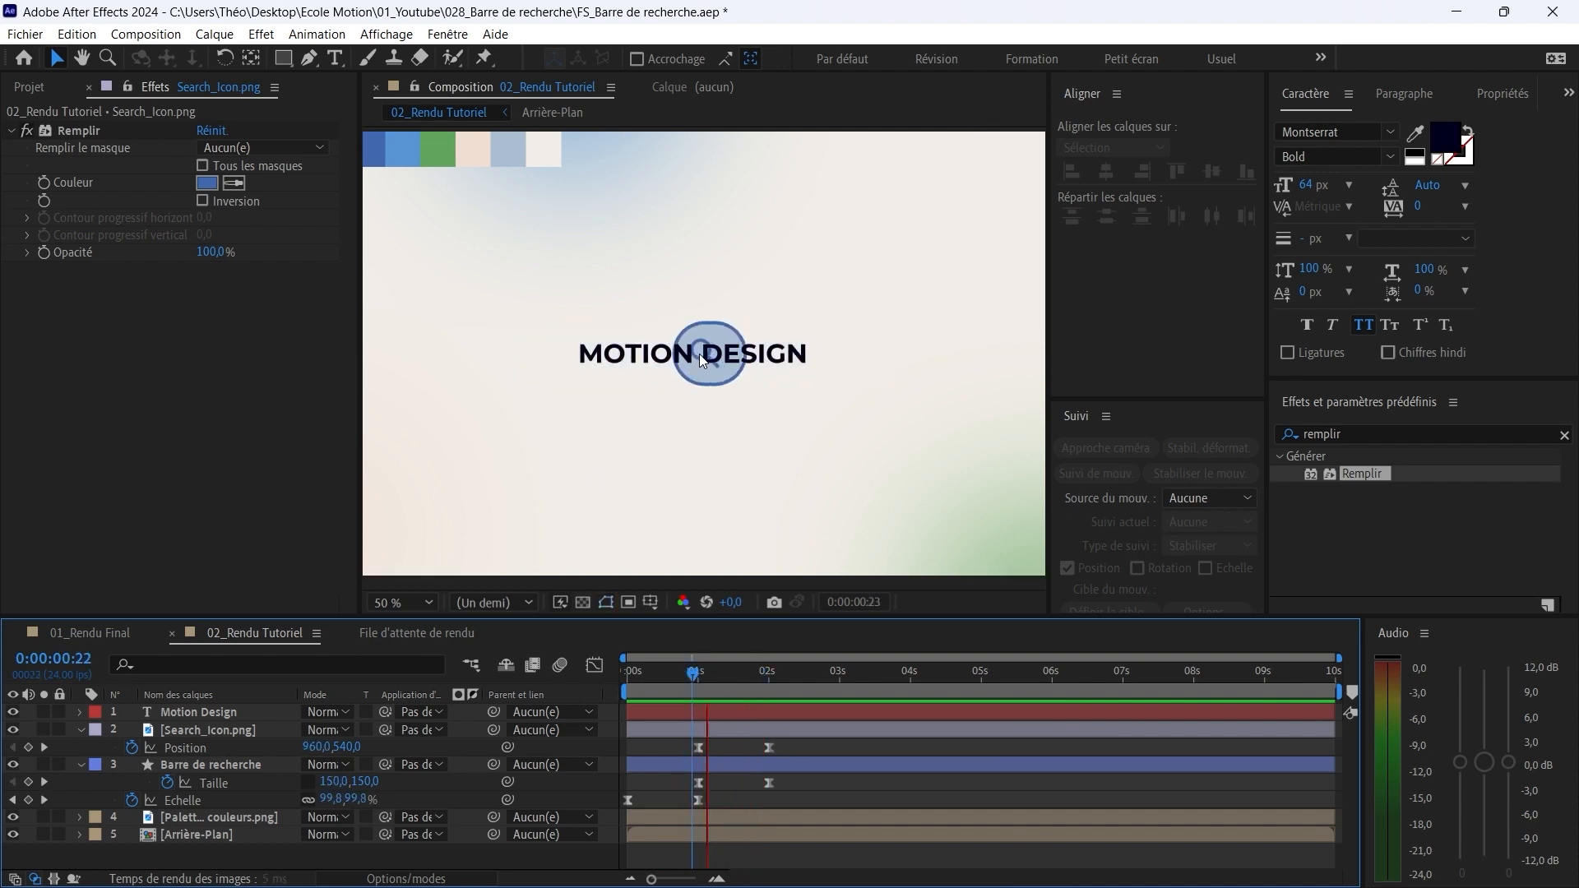
# Step: Hide the Motion Design text layer and preview the bar and icon animation from the start
pyautogui.press('space')
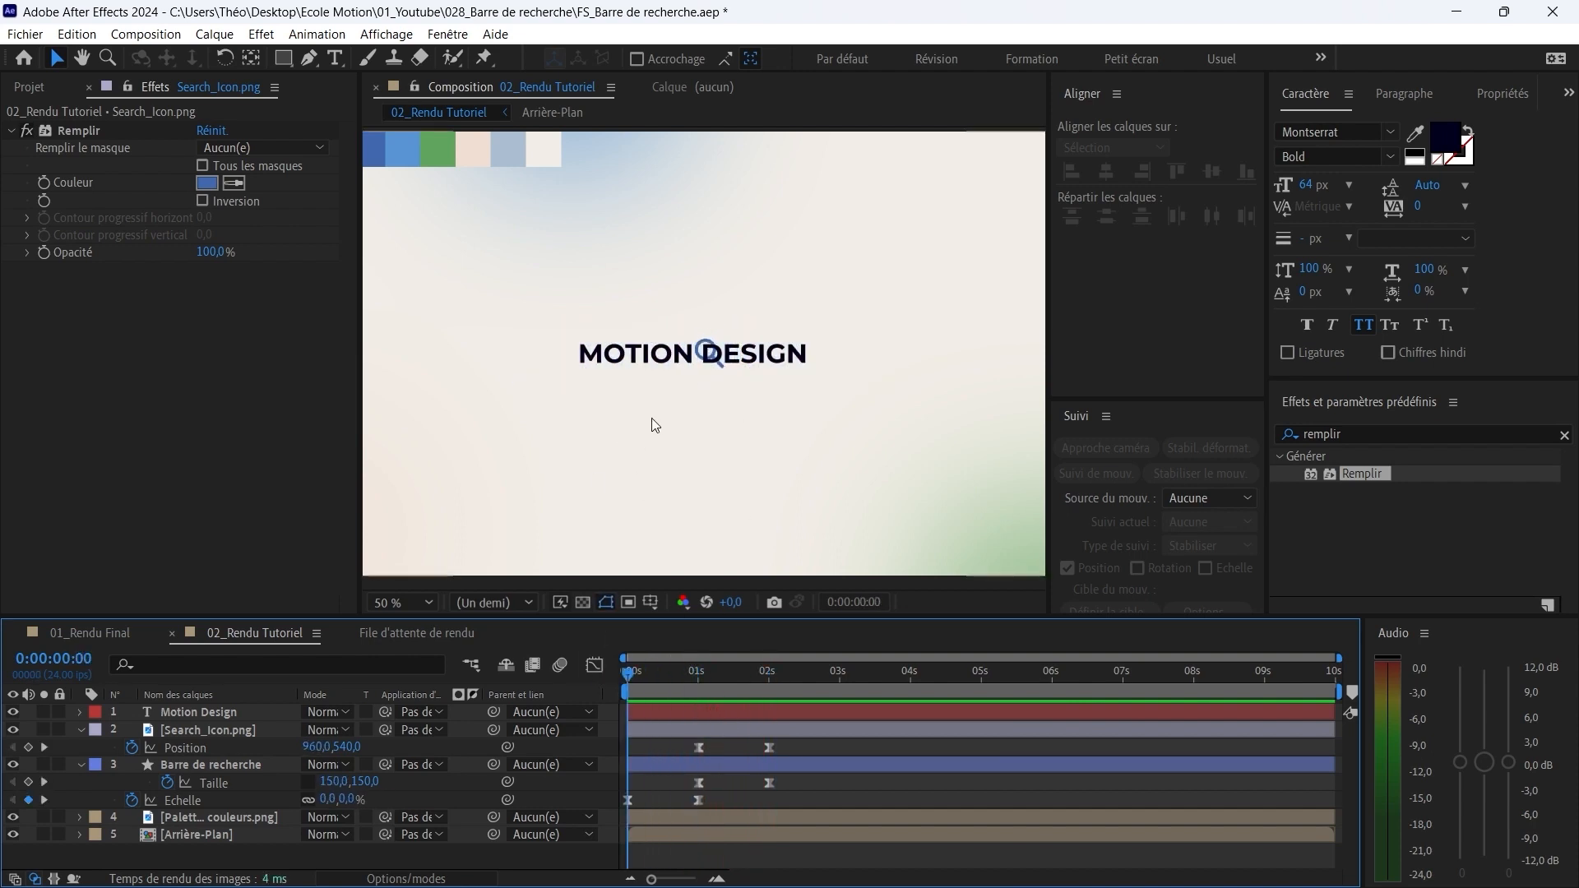
pyautogui.click(13, 711)
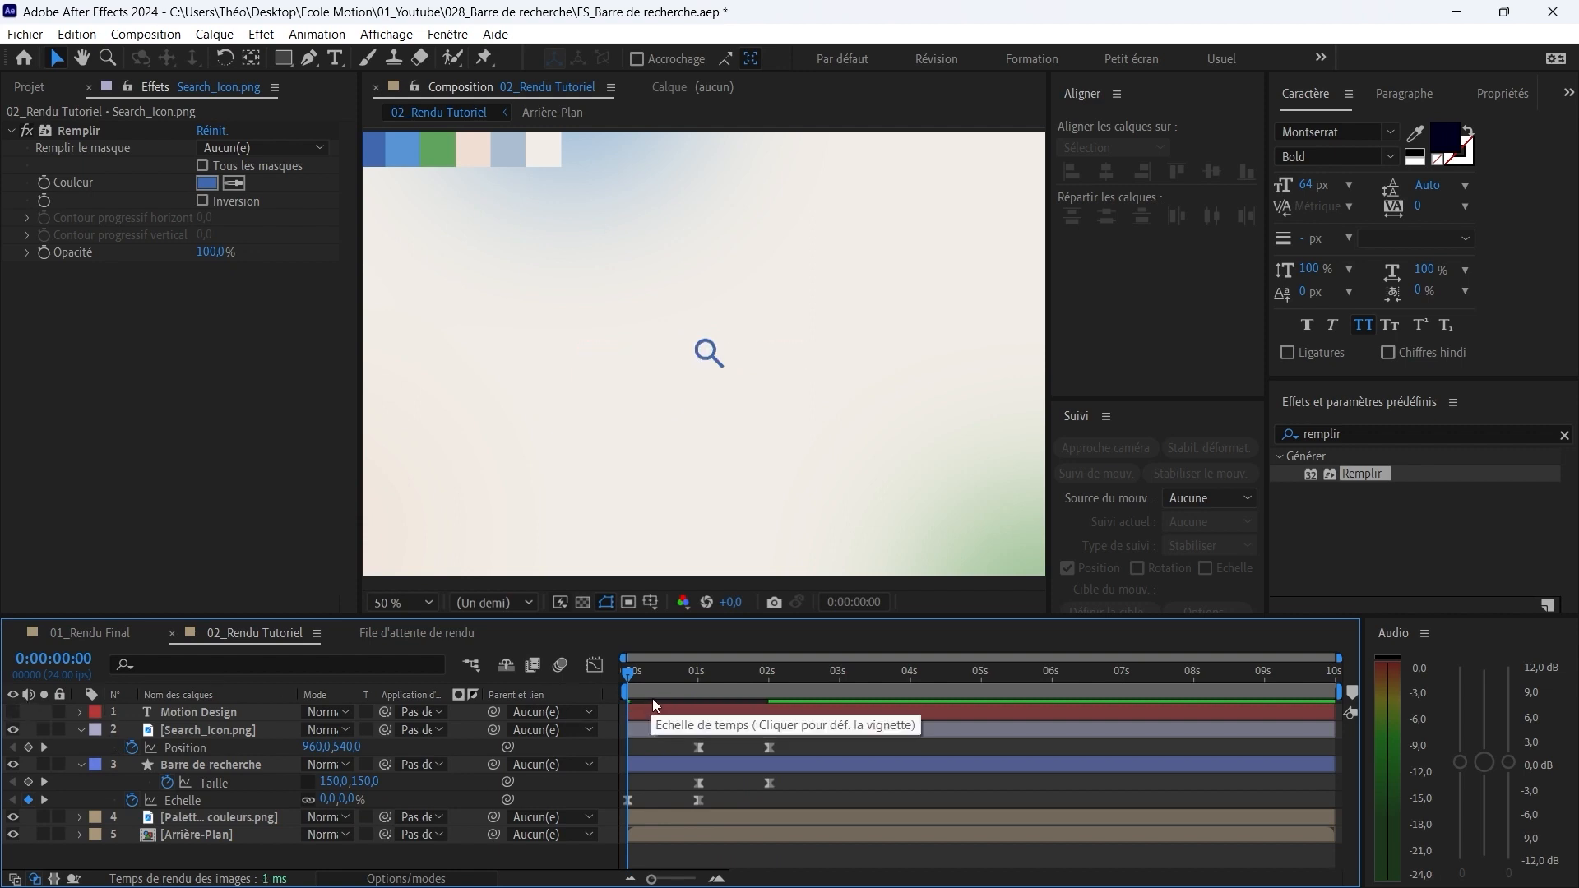
pyautogui.press('space')
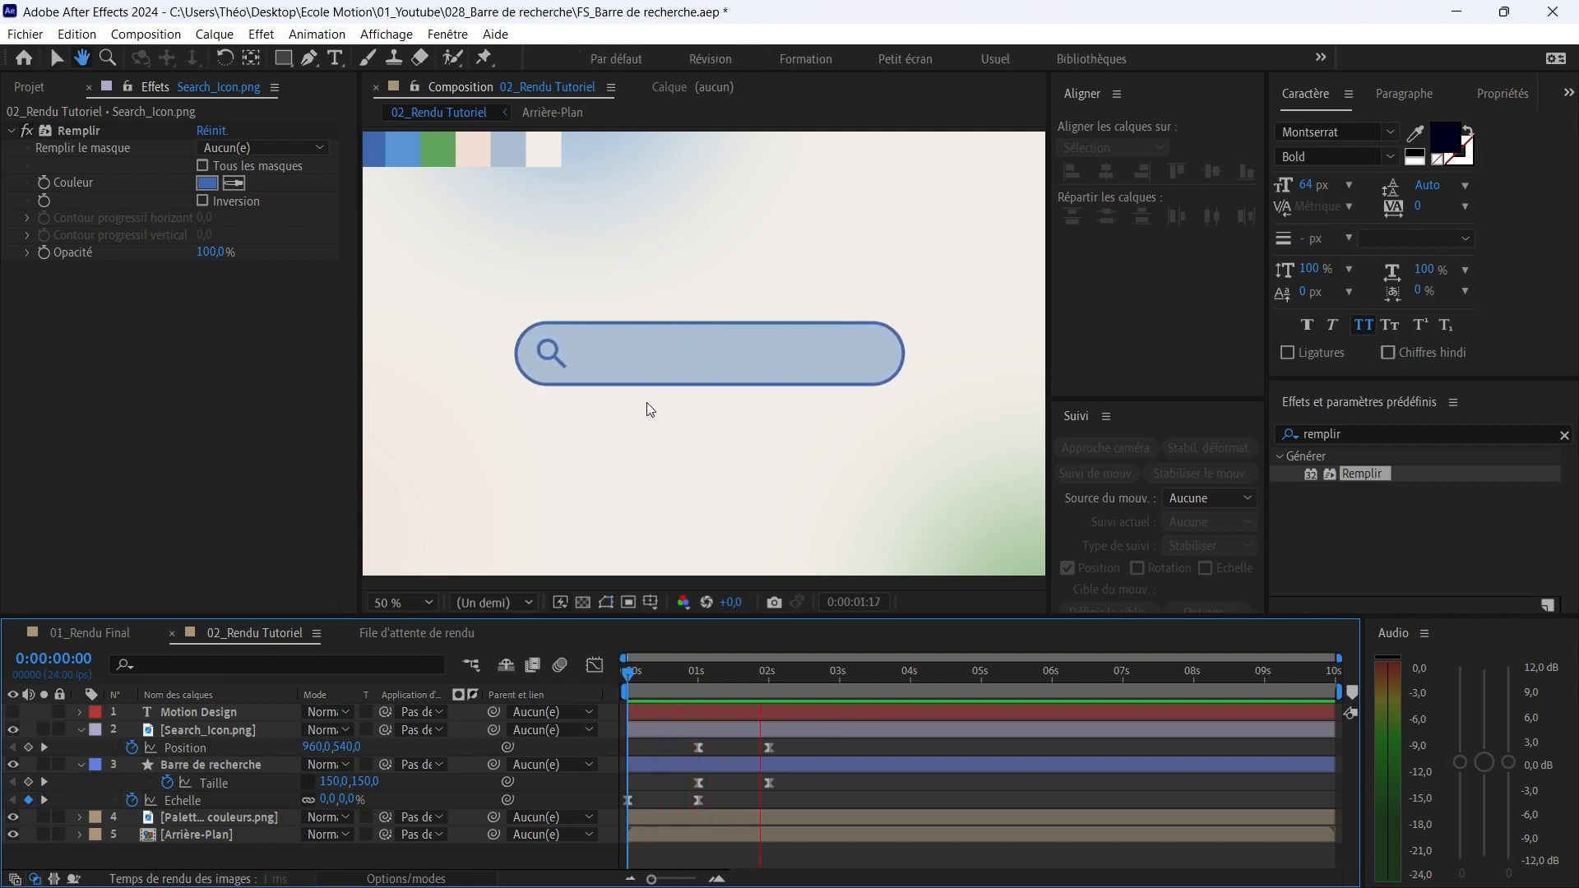
# Step: Copy the Barre de recherche layer's two Echelle keyframes and paste them onto Search_Icon.png at 0 seconds
pyautogui.click(698, 672)
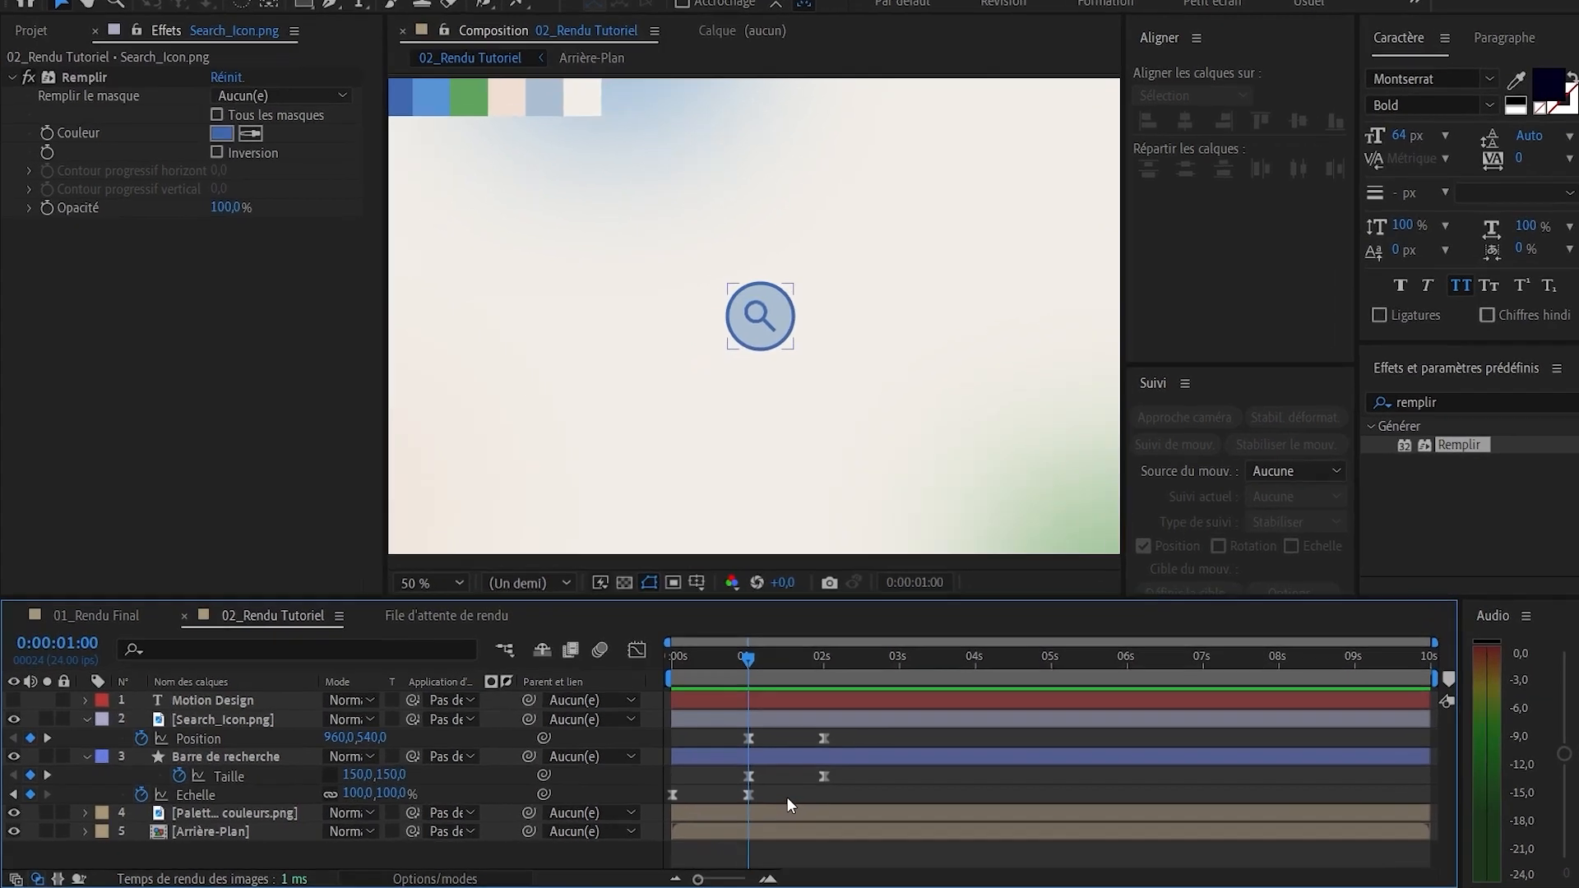
pyautogui.moveTo(734, 796); pyautogui.dragTo(628, 807)
pyautogui.moveTo(860, 790); pyautogui.dragTo(837, 782)
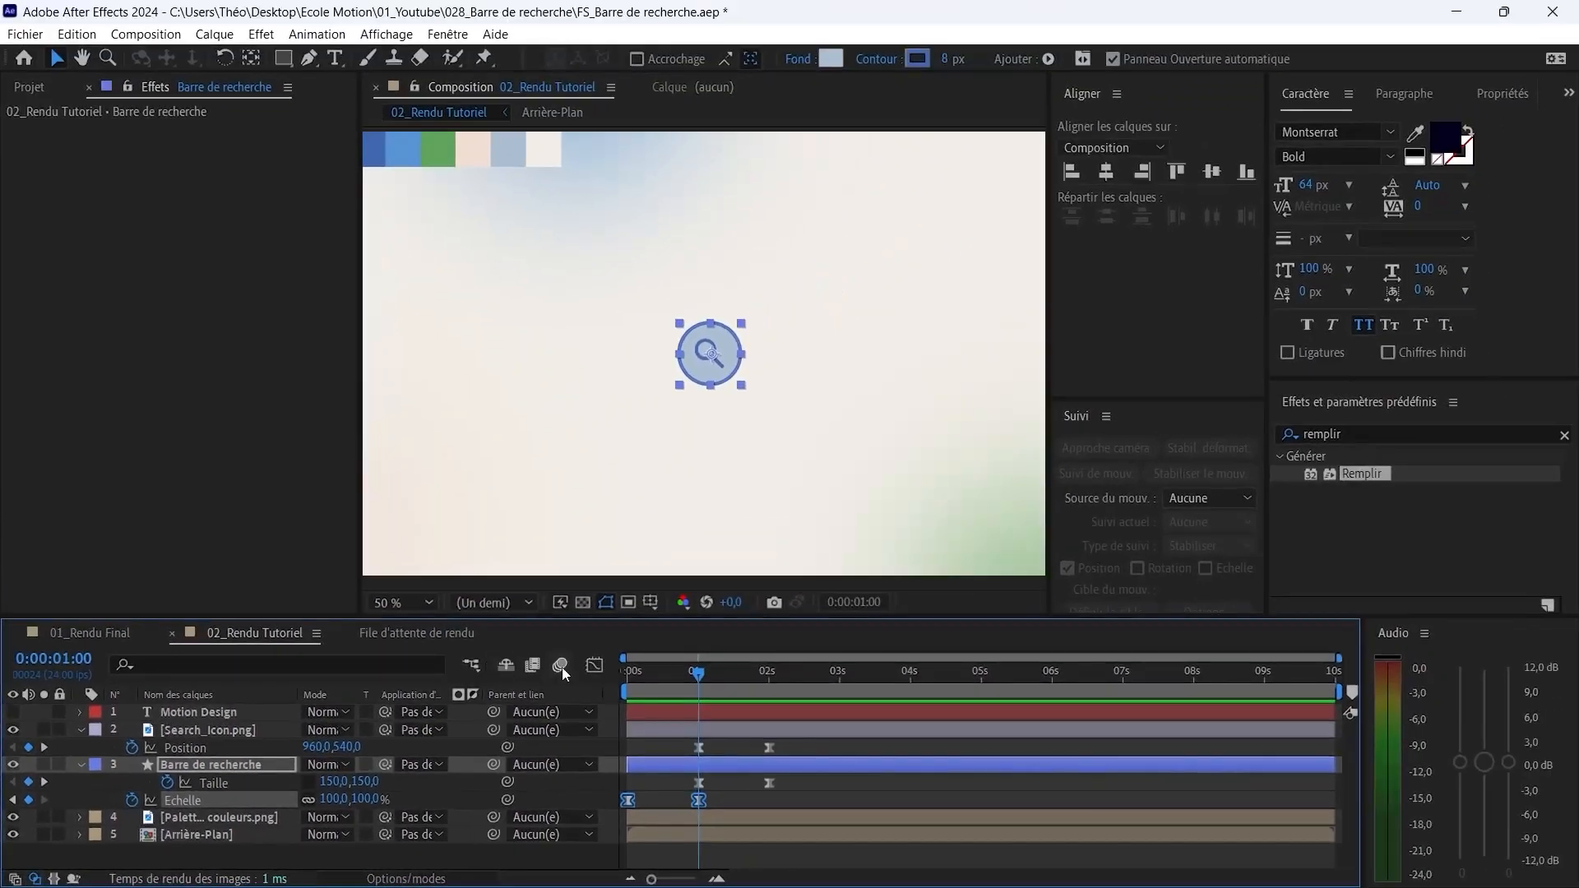
pyautogui.moveTo(644, 673); pyautogui.dragTo(609, 683)
pyautogui.click(661, 733)
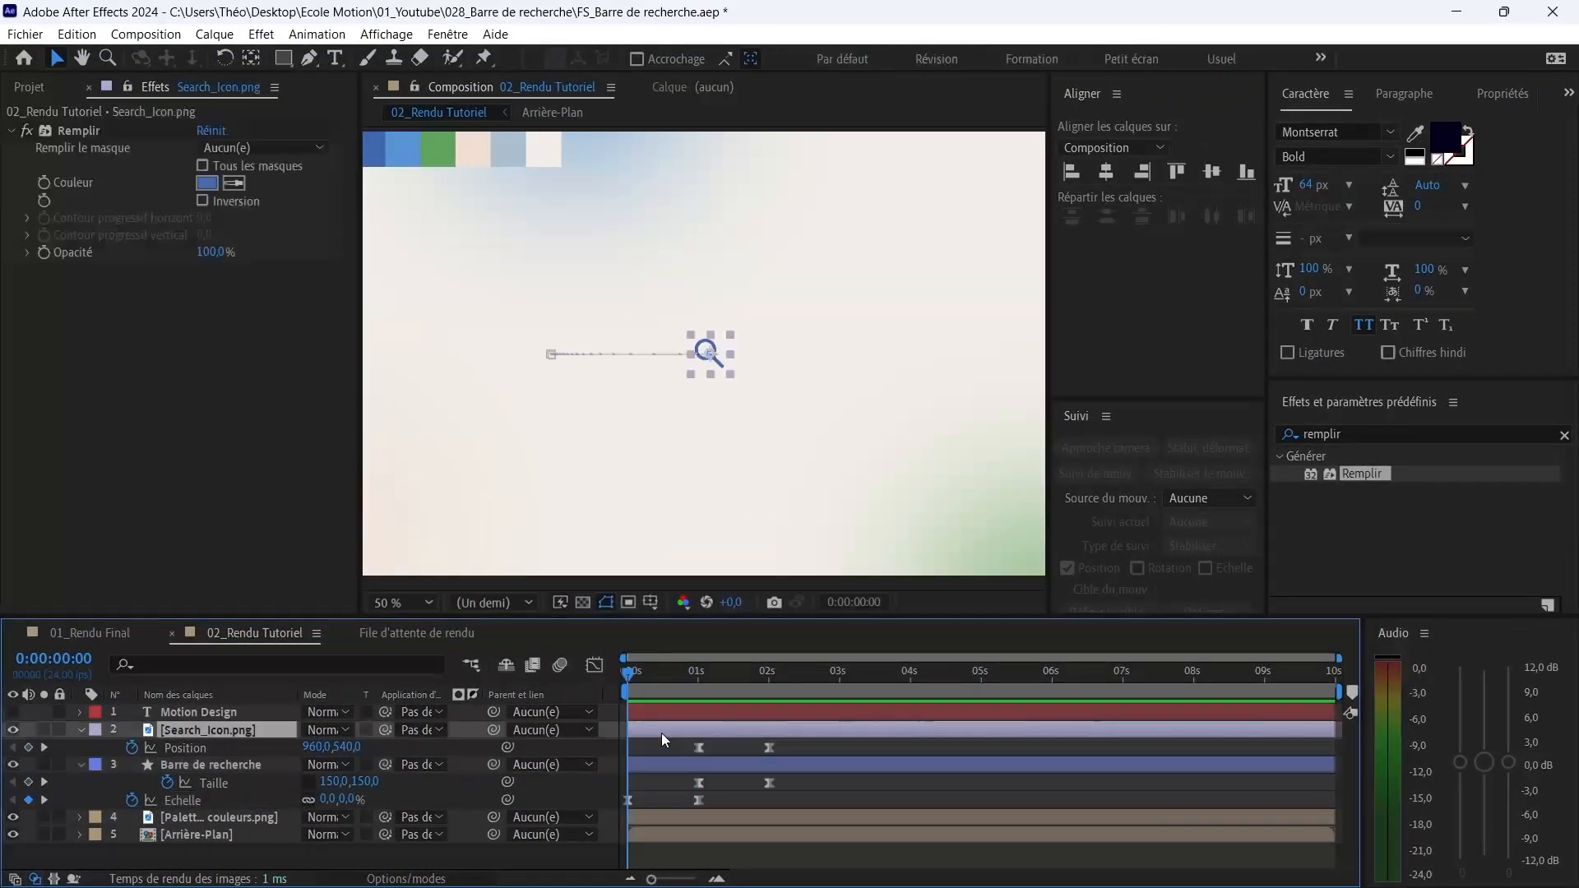
pyautogui.hotkey('ctrl', 'v')
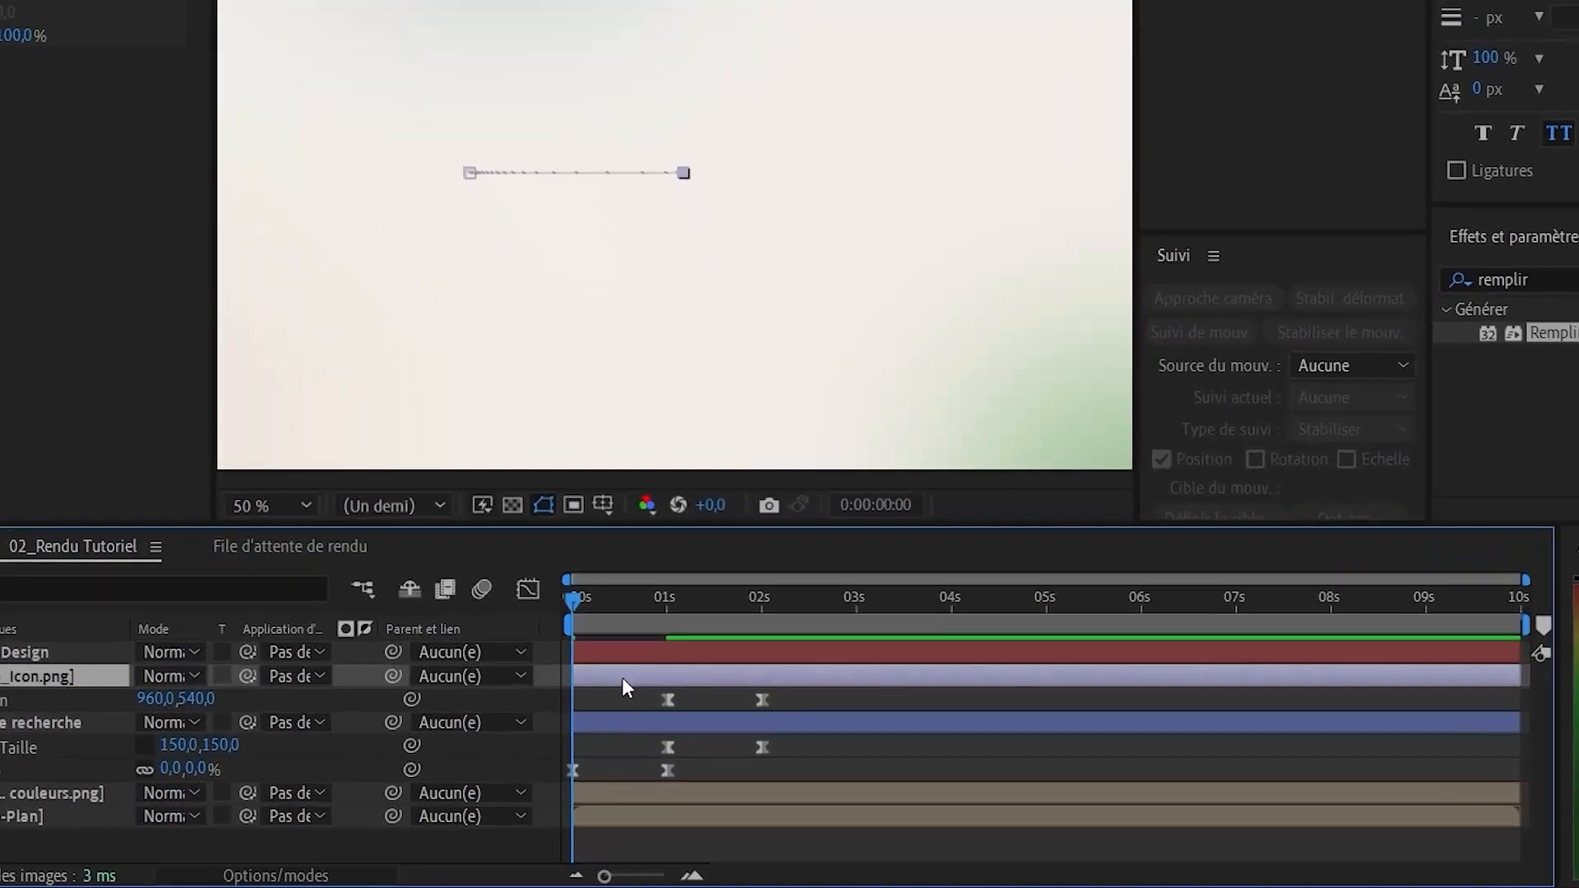
# Step: Reveal the pasted Echelle keyframes on the Search_Icon.png layer and preview the icon growing with the circle
pyautogui.press('s')
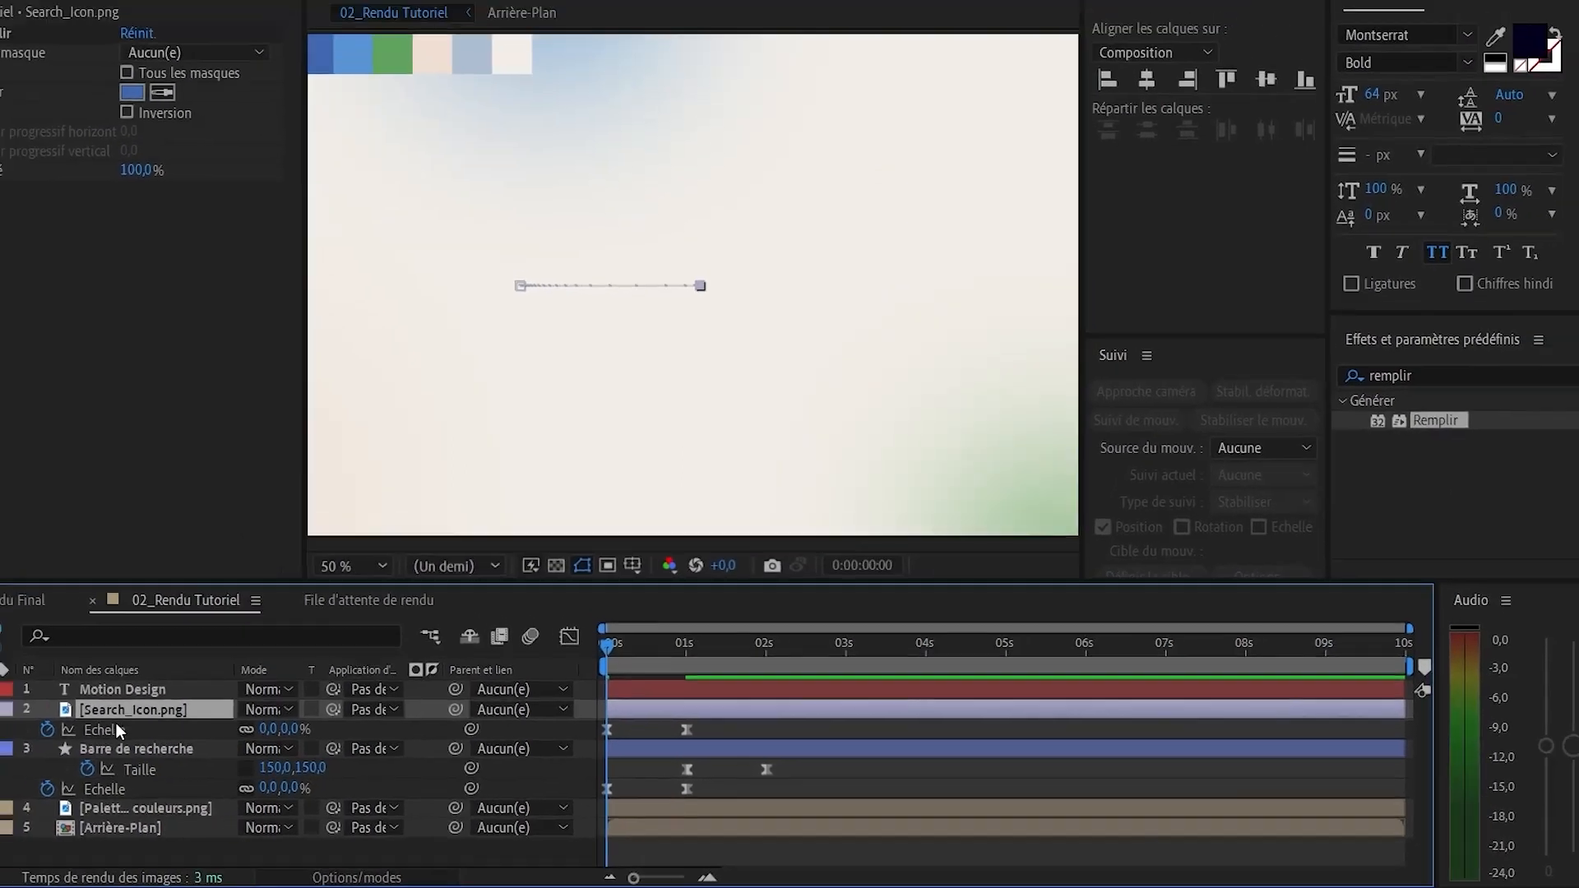
pyautogui.click(18, 705)
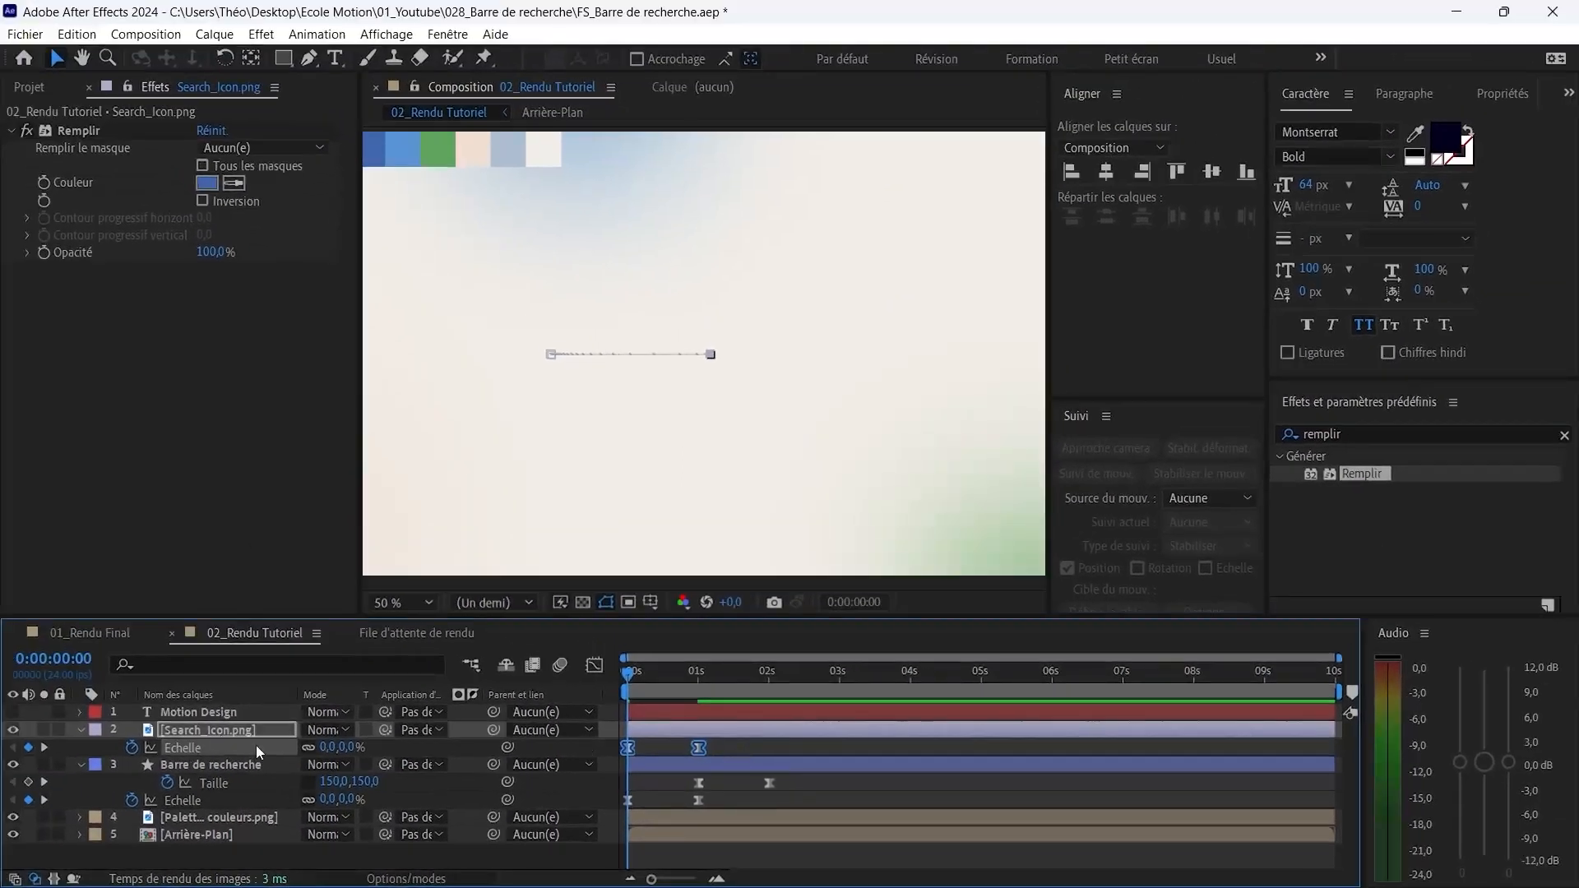
pyautogui.moveTo(772, 745); pyautogui.dragTo(608, 757)
pyautogui.click(663, 745)
pyautogui.press('space')
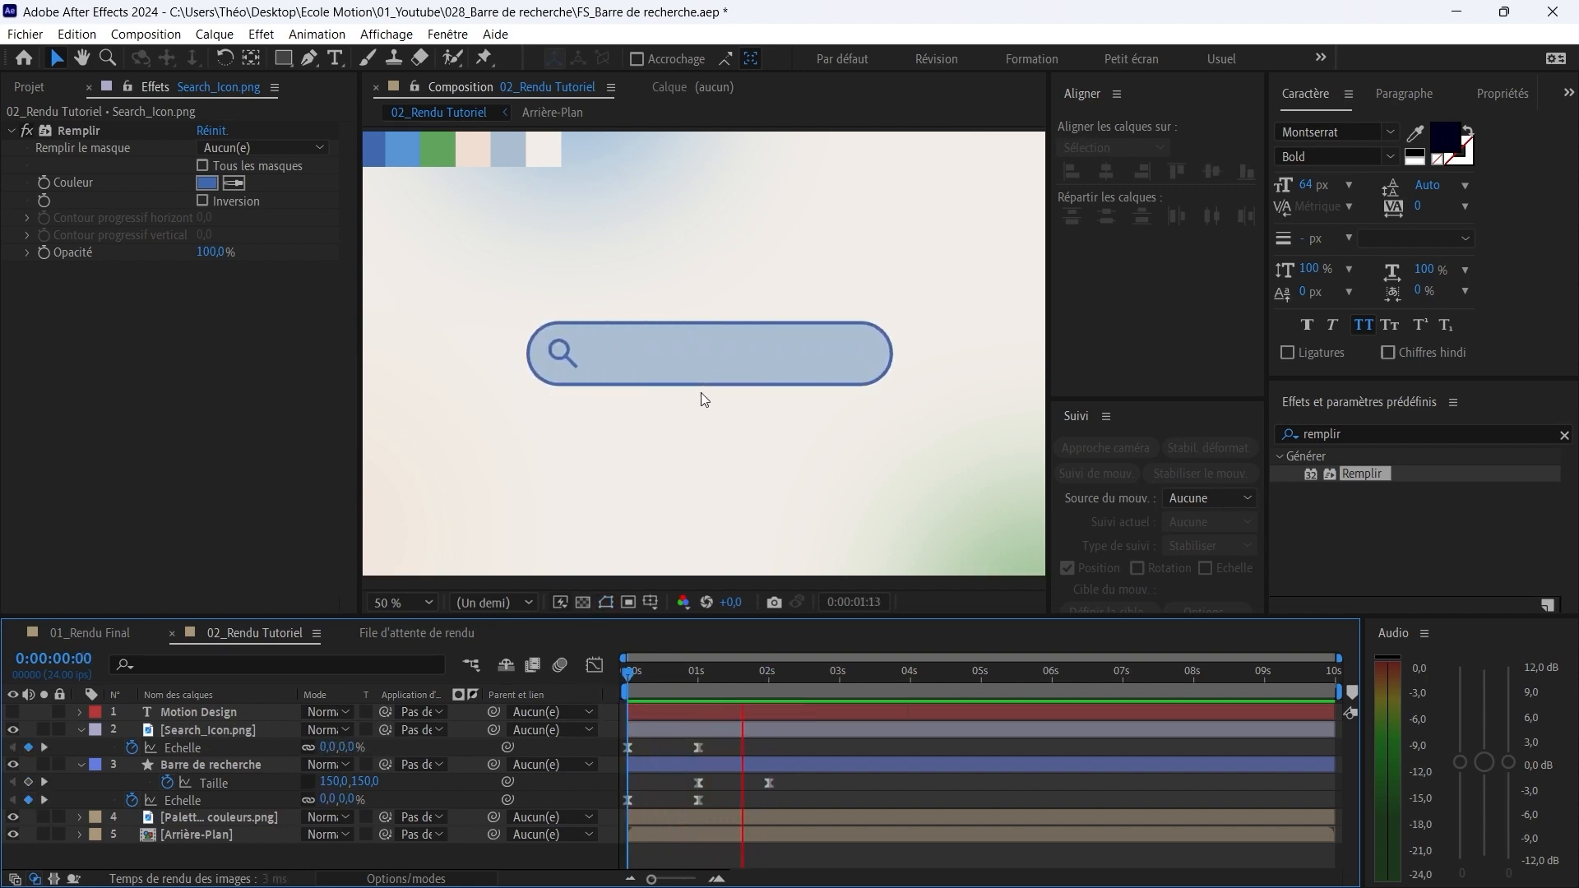
# Step: Show the Motion Design text layer again and play the animation from the start
pyautogui.press('space')
pyautogui.click(12, 712)
pyautogui.moveTo(764, 672); pyautogui.dragTo(609, 679)
pyautogui.press('space')
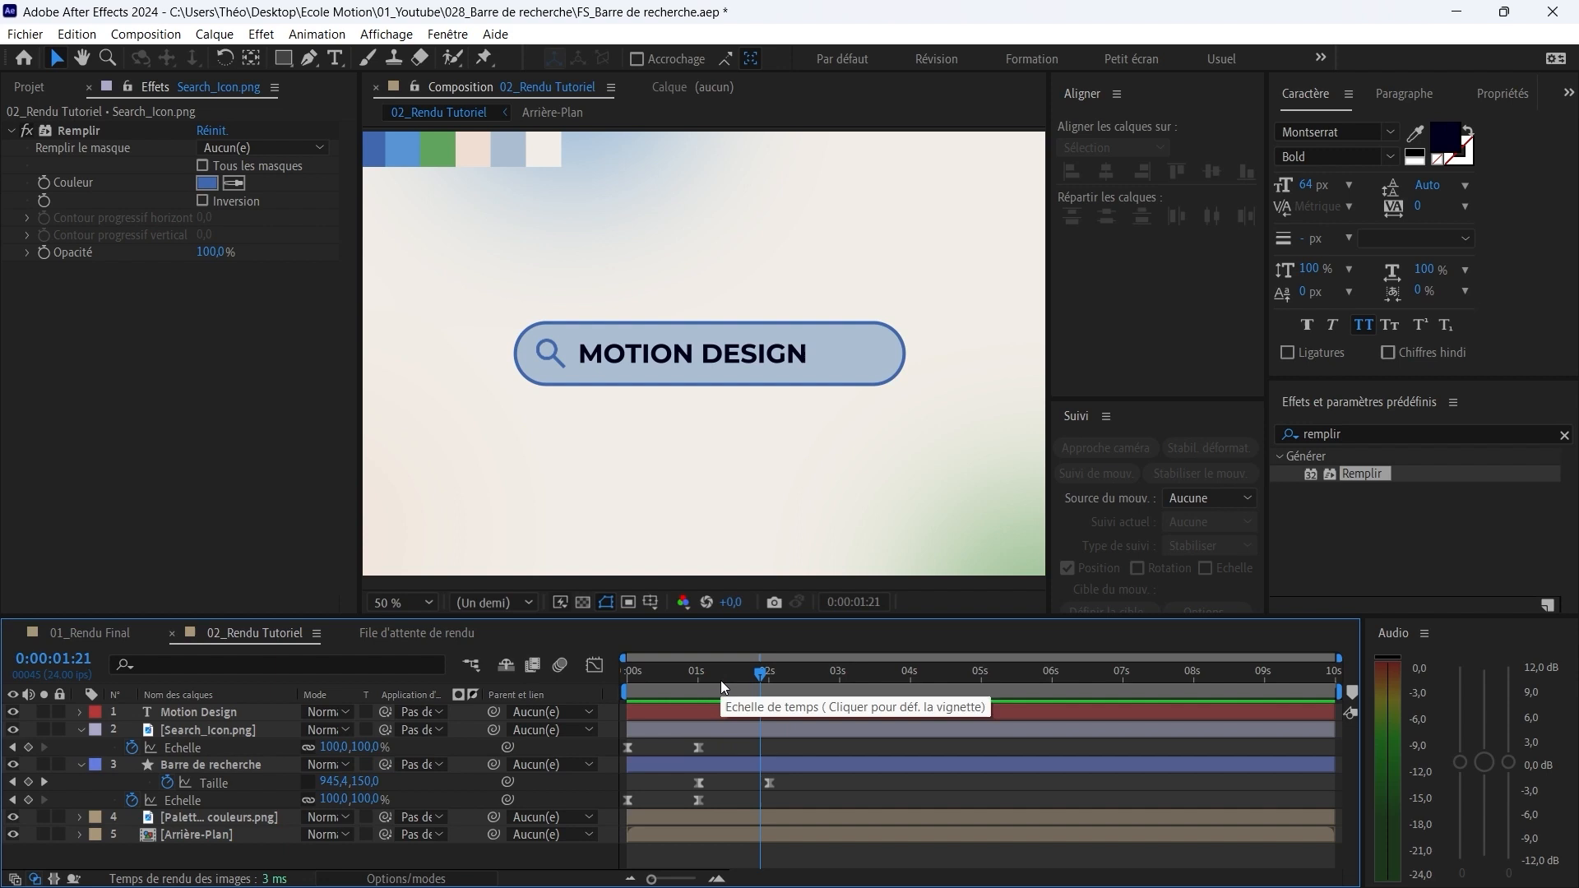
# Step: Trim the start of the Motion Design text layer to 1 second and preview when it appears
pyautogui.moveTo(720, 680); pyautogui.dragTo(707, 679)
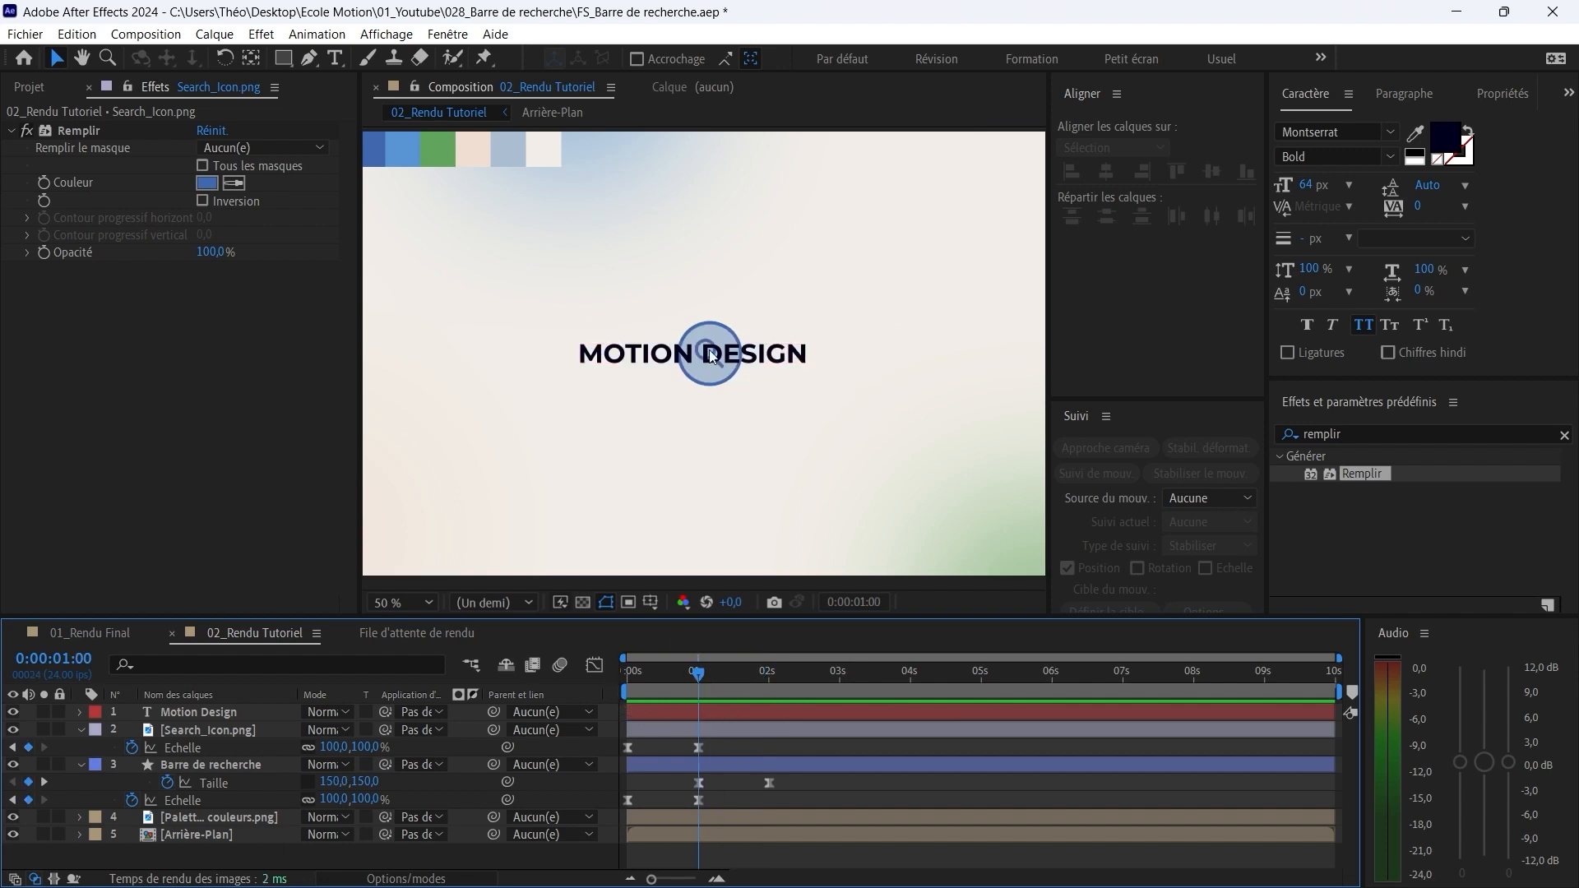
pyautogui.moveTo(629, 712); pyautogui.dragTo(693, 712)
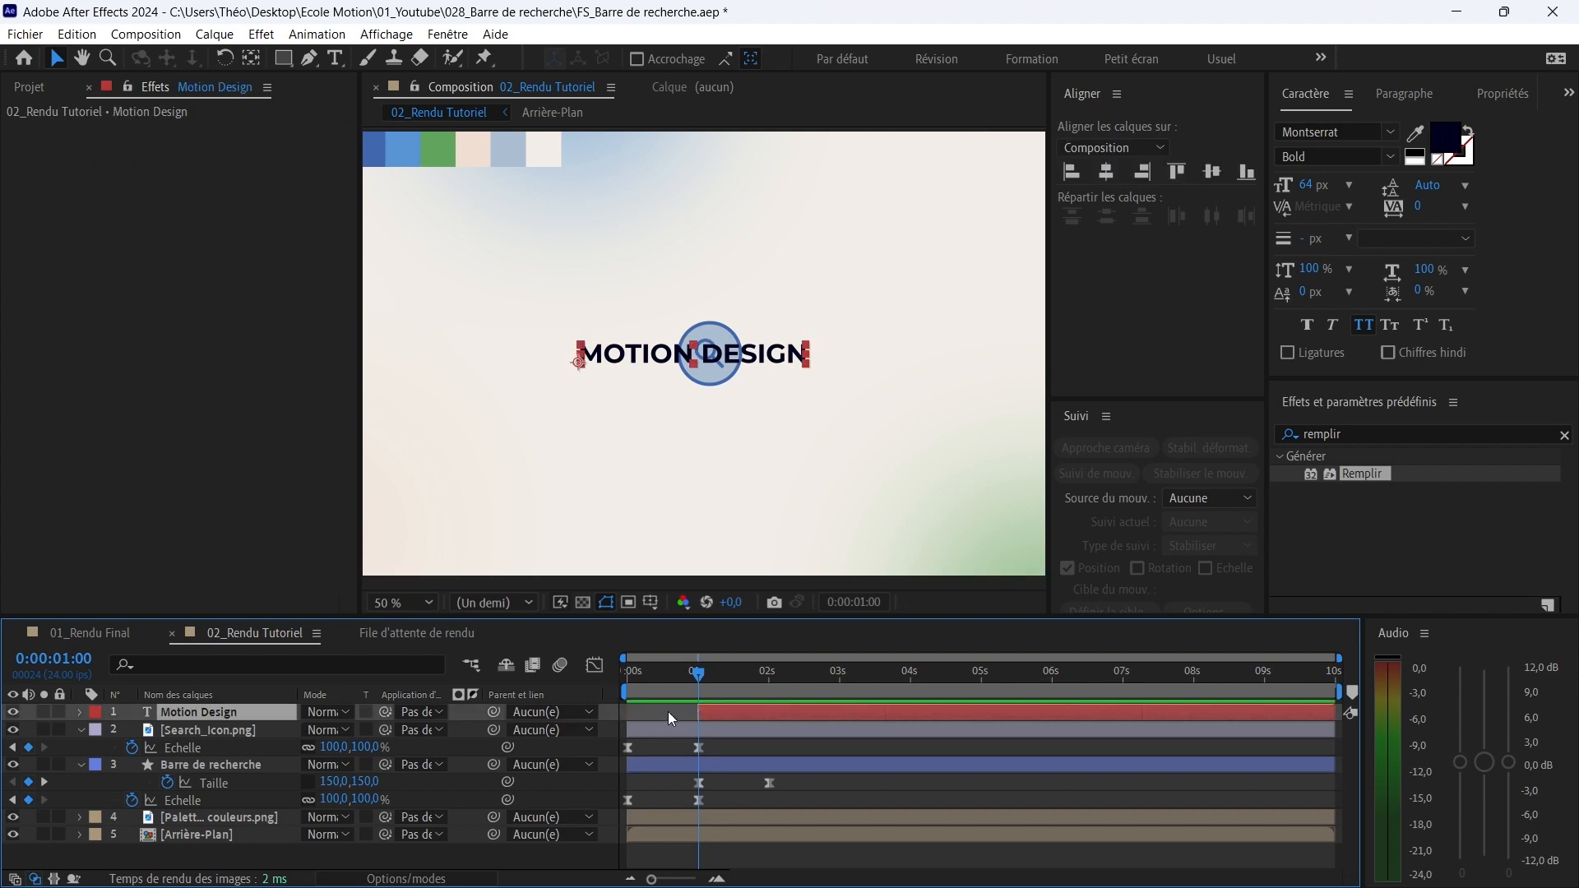
pyautogui.click(673, 713)
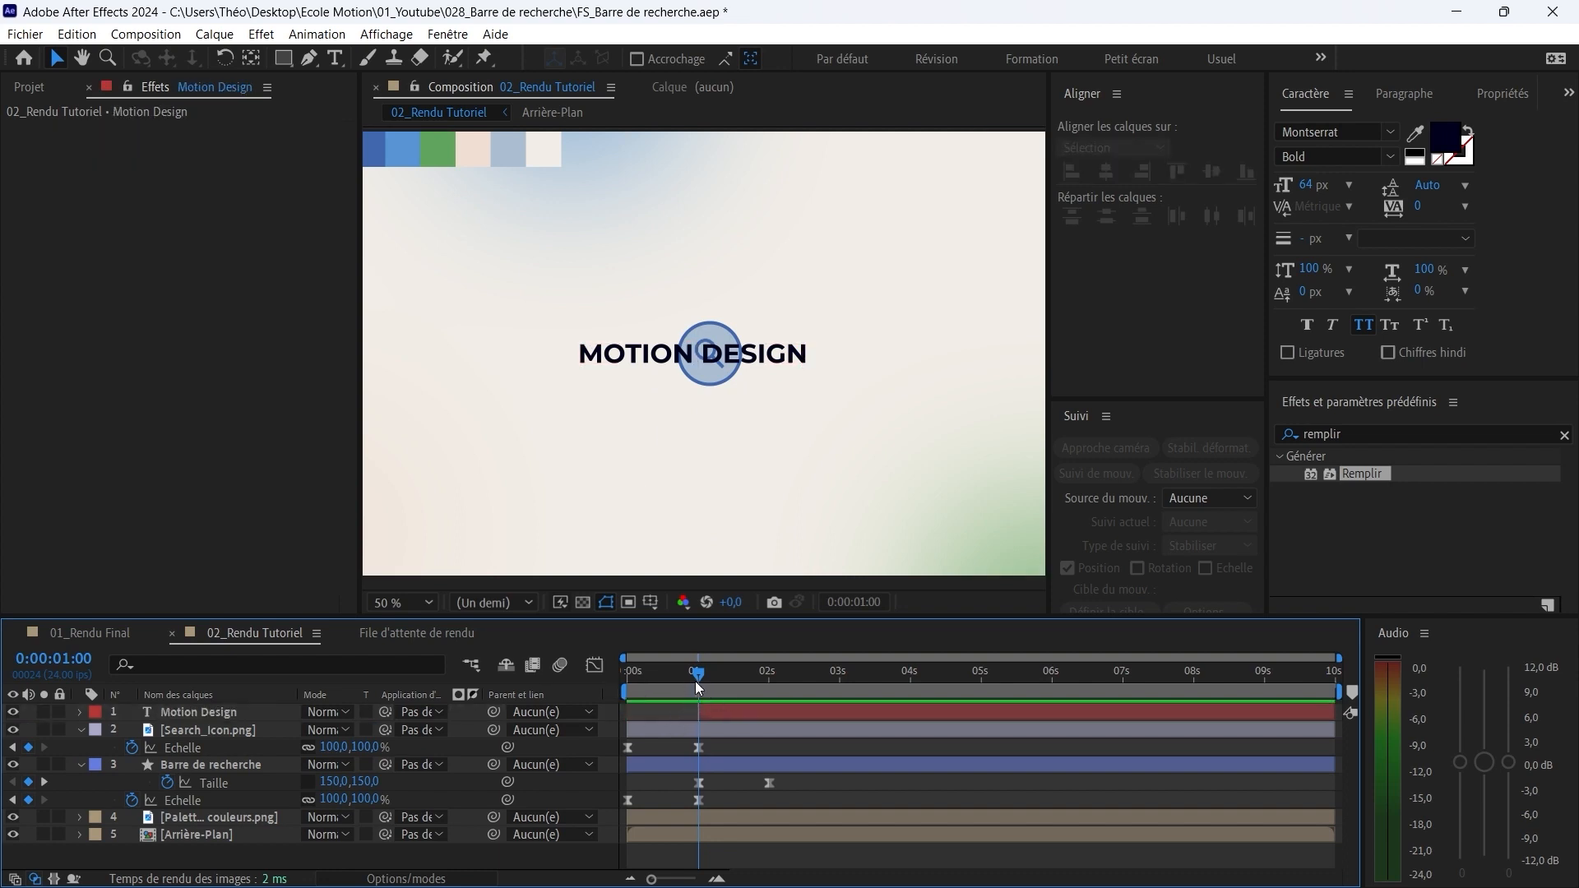
pyautogui.moveTo(694, 681); pyautogui.dragTo(628, 674)
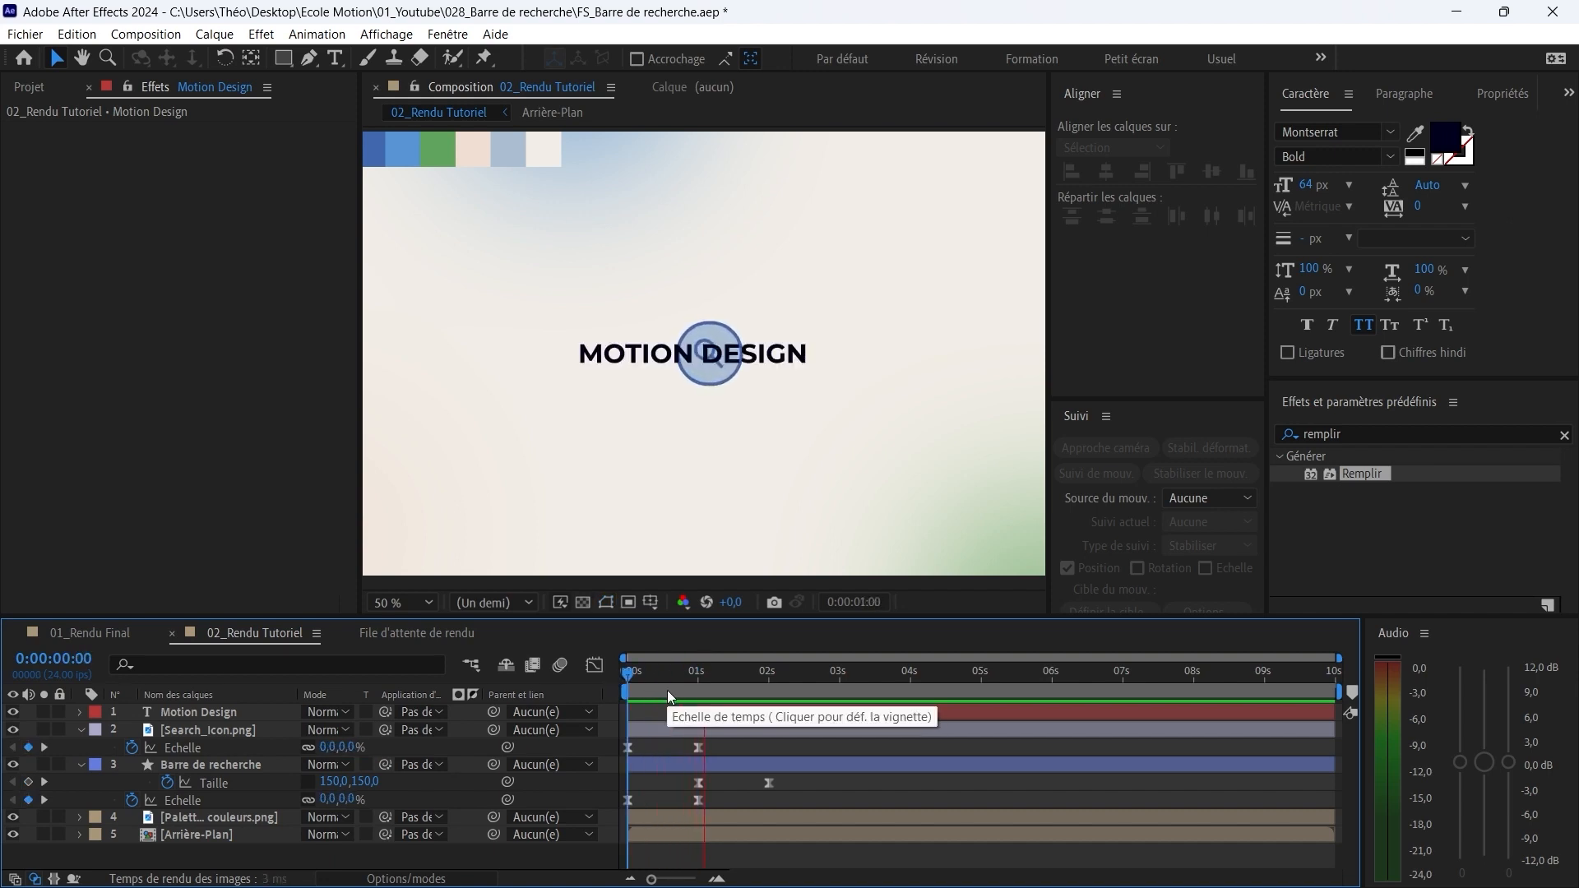
pyautogui.press('space')
pyautogui.press('space')
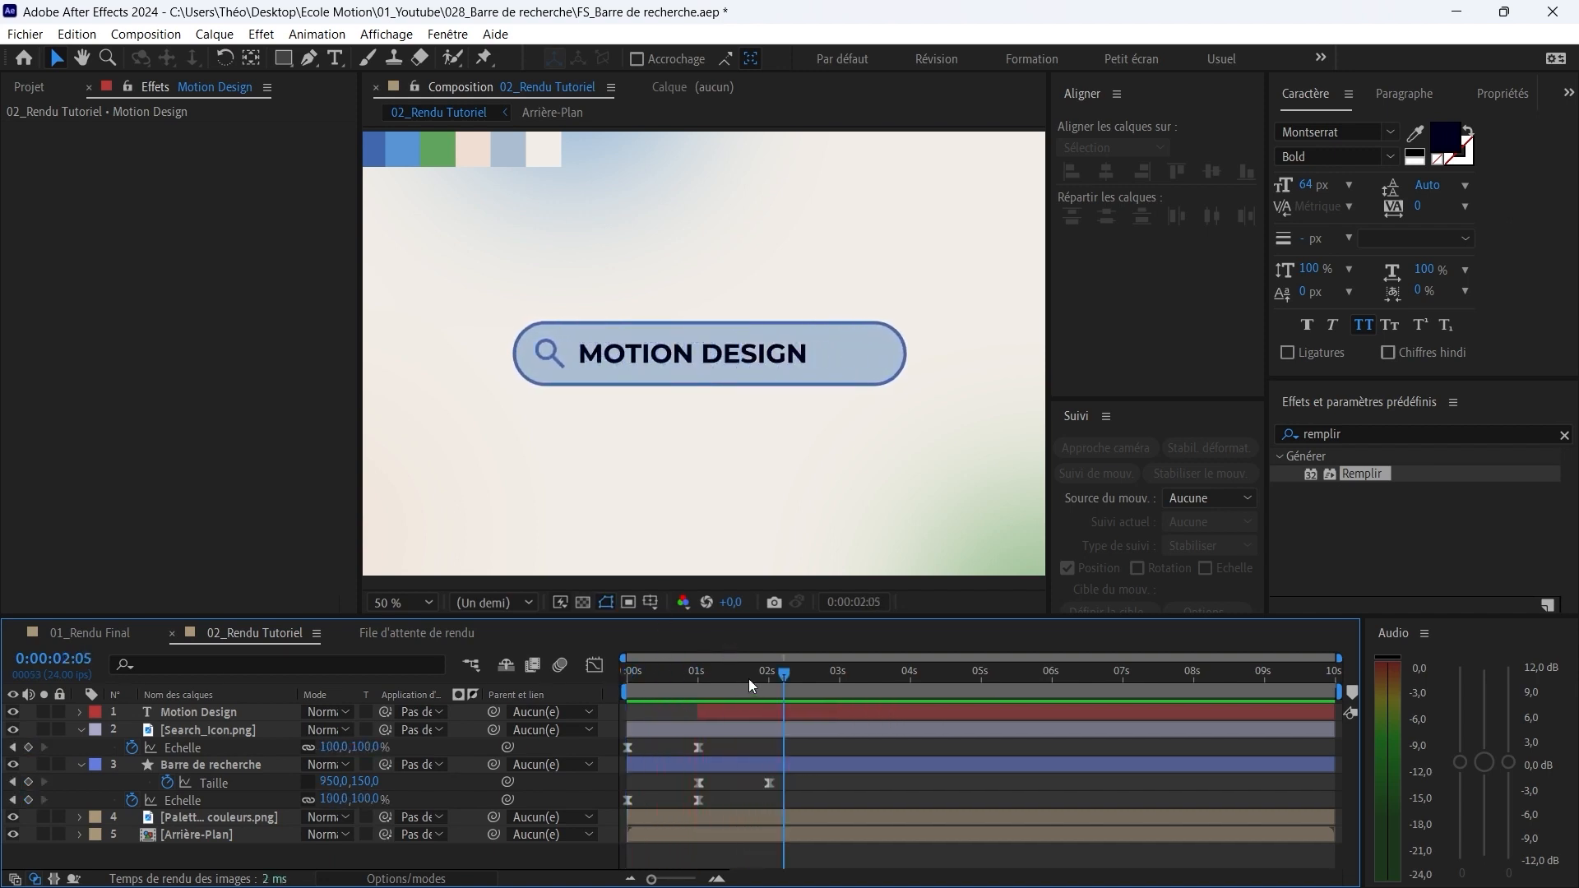
# Step: Parent the Motion Design text layer to the Search_Icon.png layer at 2 seconds
pyautogui.press('j')
pyautogui.click(751, 711)
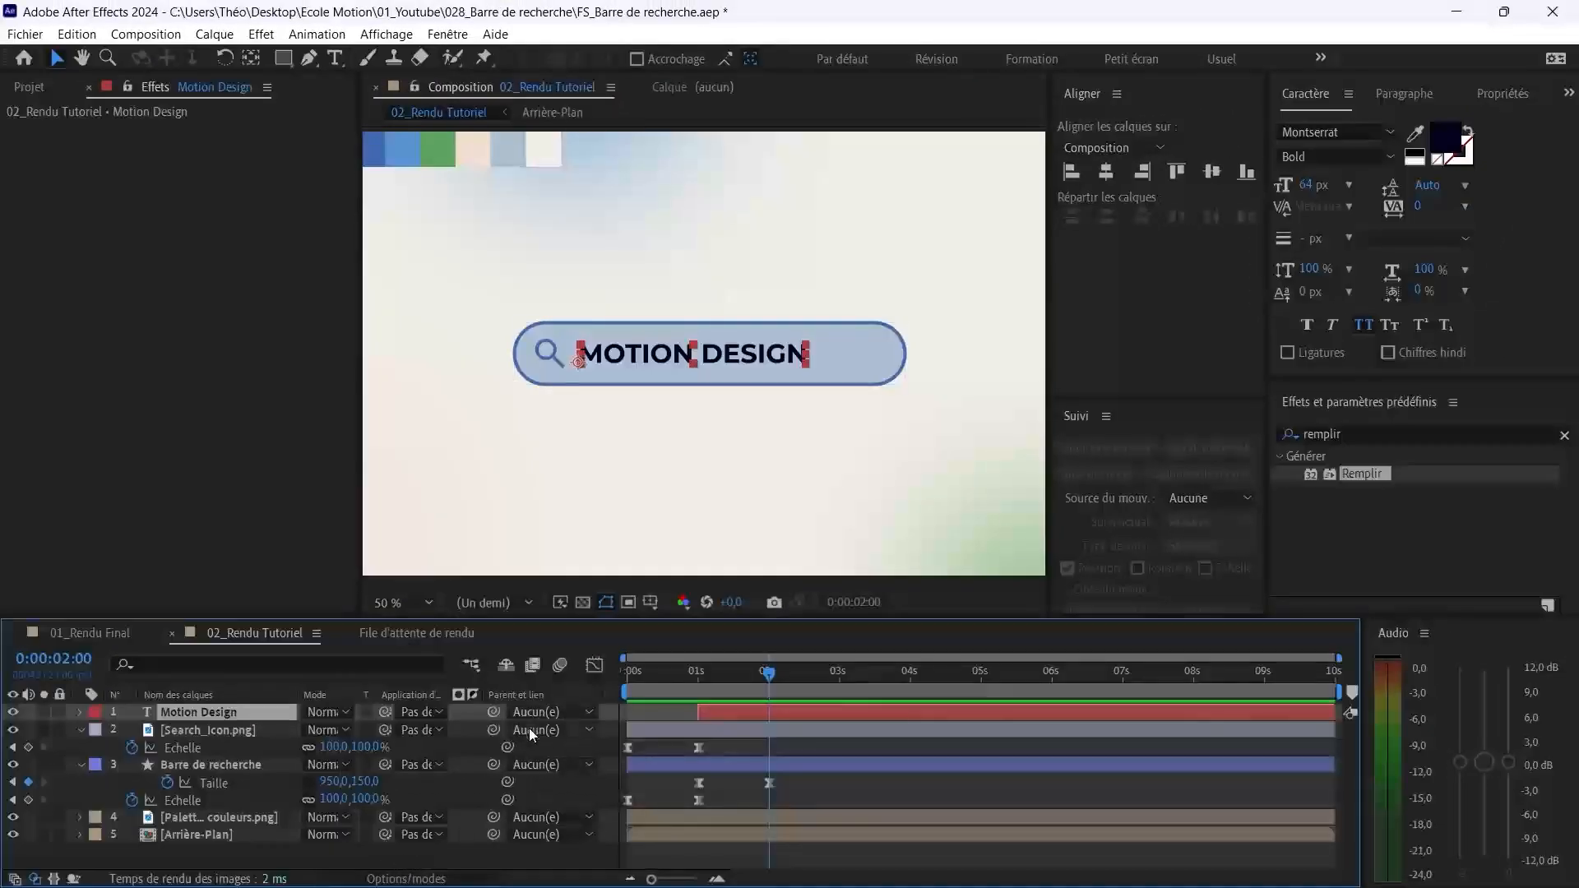
pyautogui.click(481, 729)
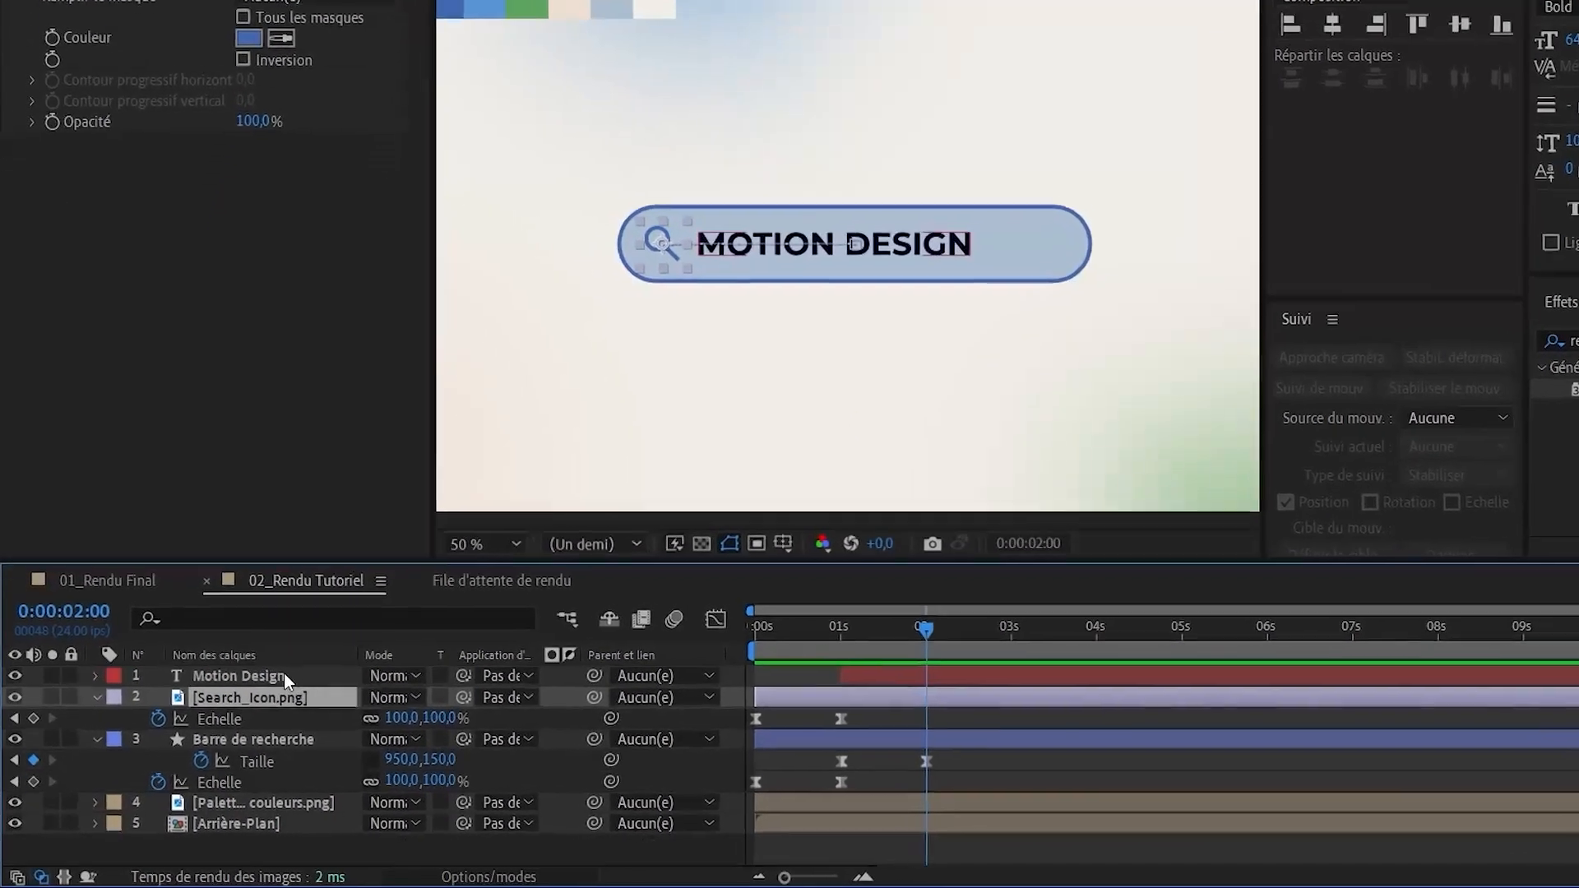
pyautogui.click(283, 675)
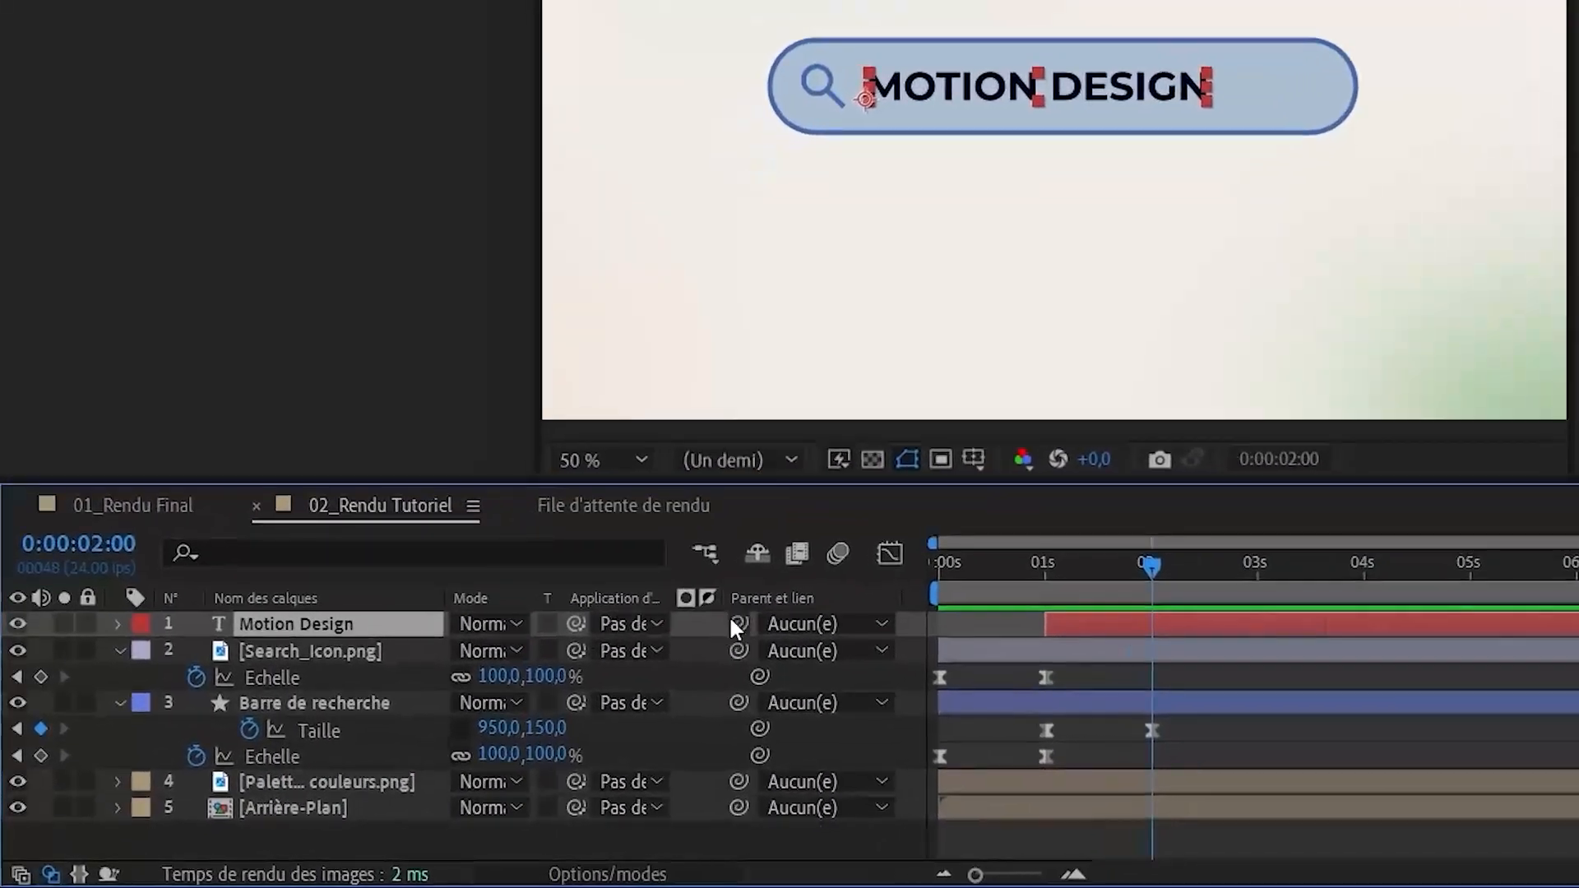
pyautogui.moveTo(731, 620); pyautogui.dragTo(318, 650)
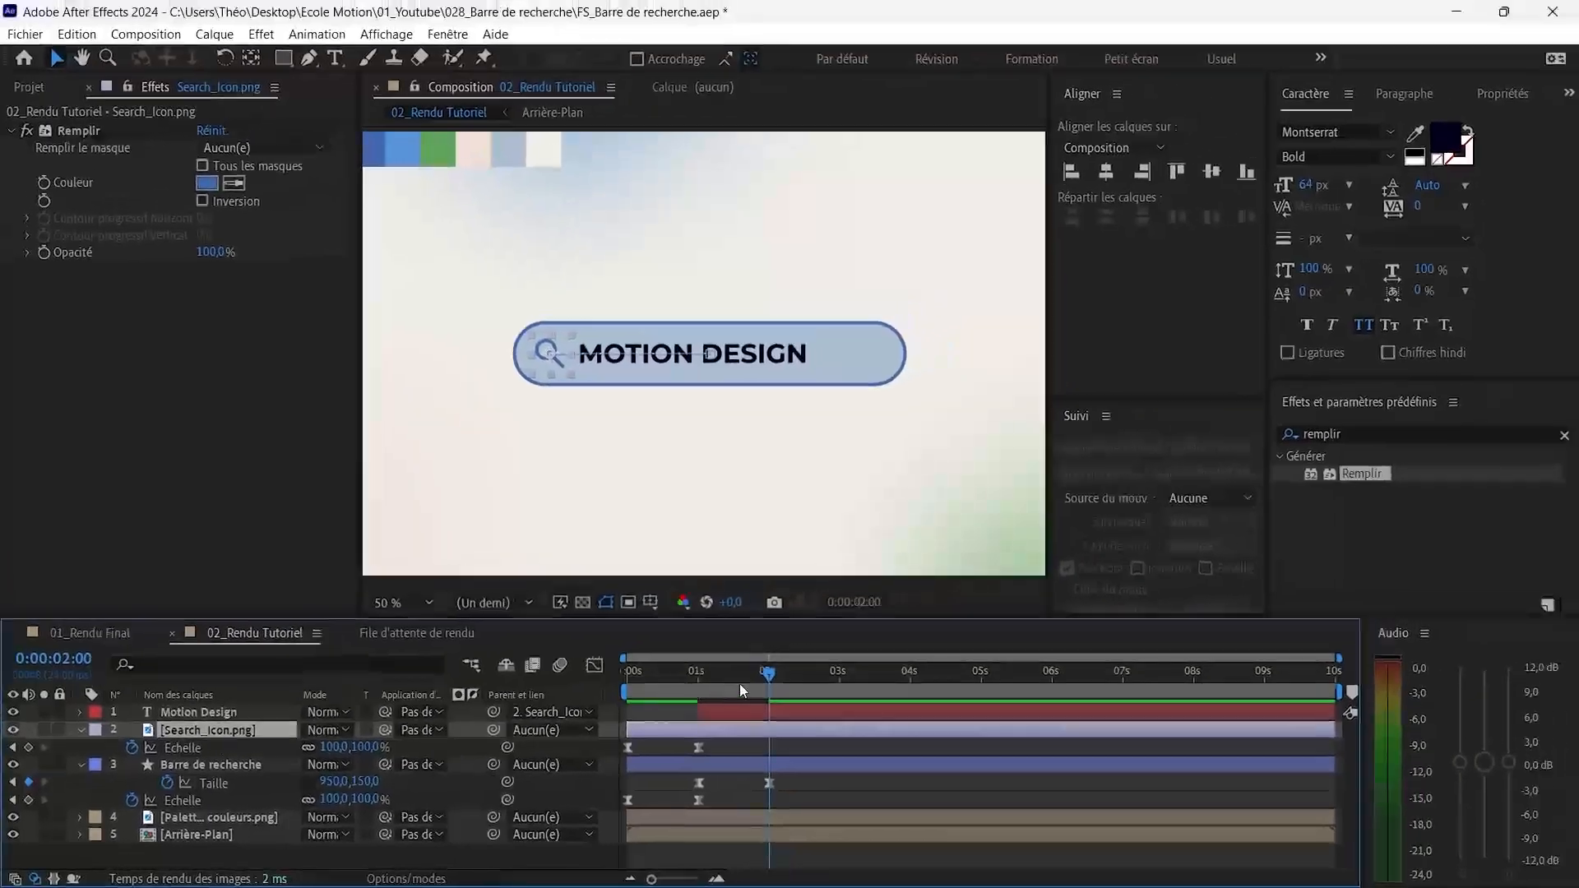
# Step: Preview the animation from the start and from about 1 second to check the text sliding with the icon
pyautogui.moveTo(892, 640); pyautogui.dragTo(855, 640)
pyautogui.moveTo(708, 684); pyautogui.dragTo(626, 683)
pyautogui.press('space')
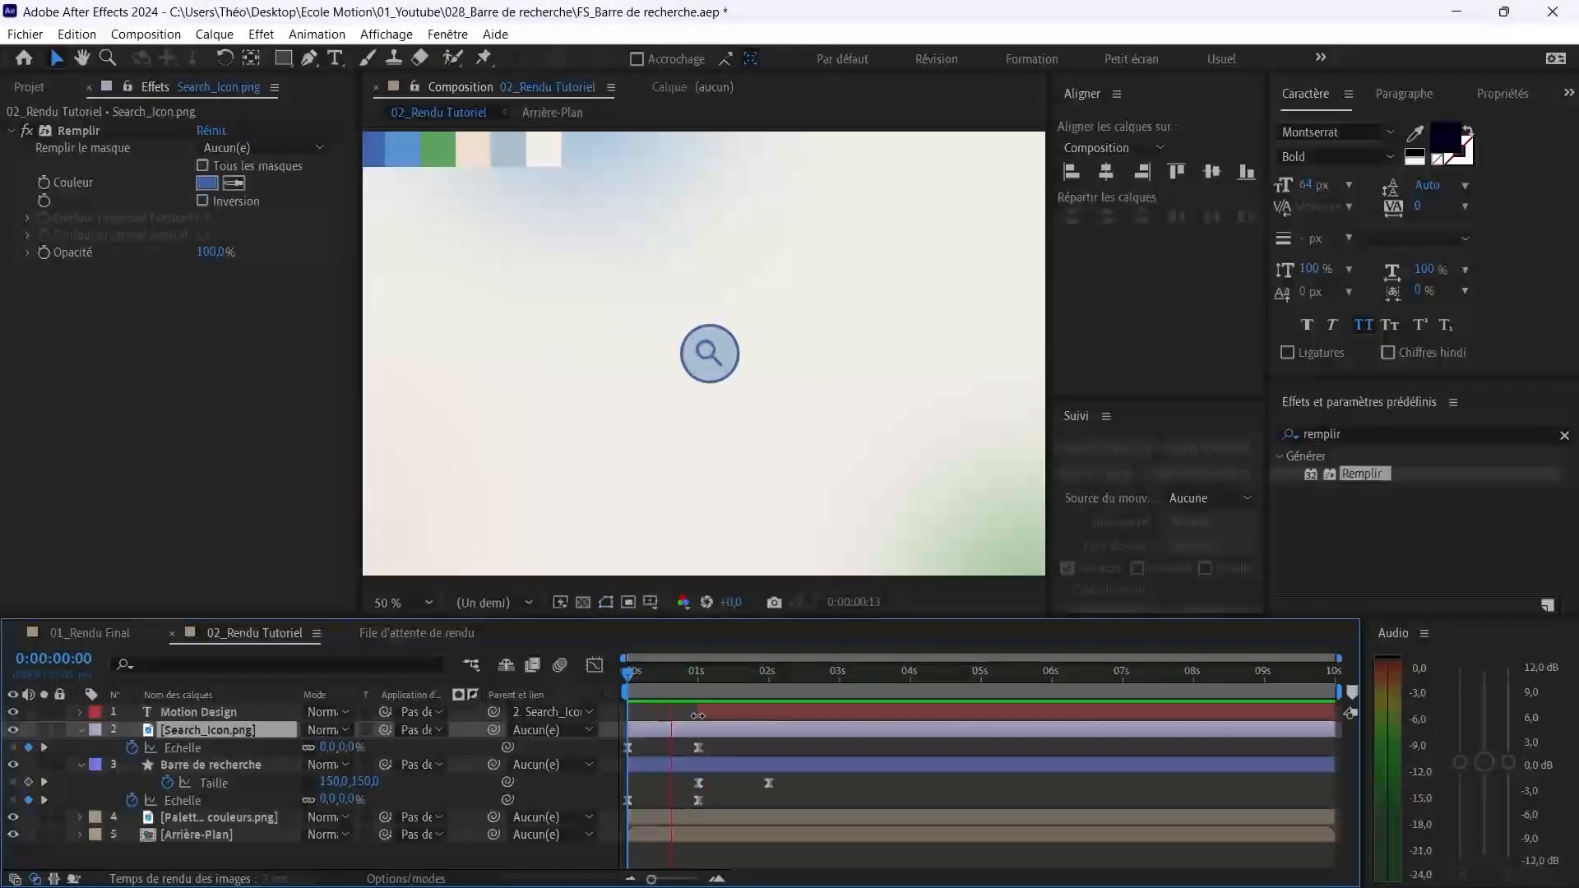
pyautogui.moveTo(710, 676); pyautogui.dragTo(702, 679)
pyautogui.press('space')
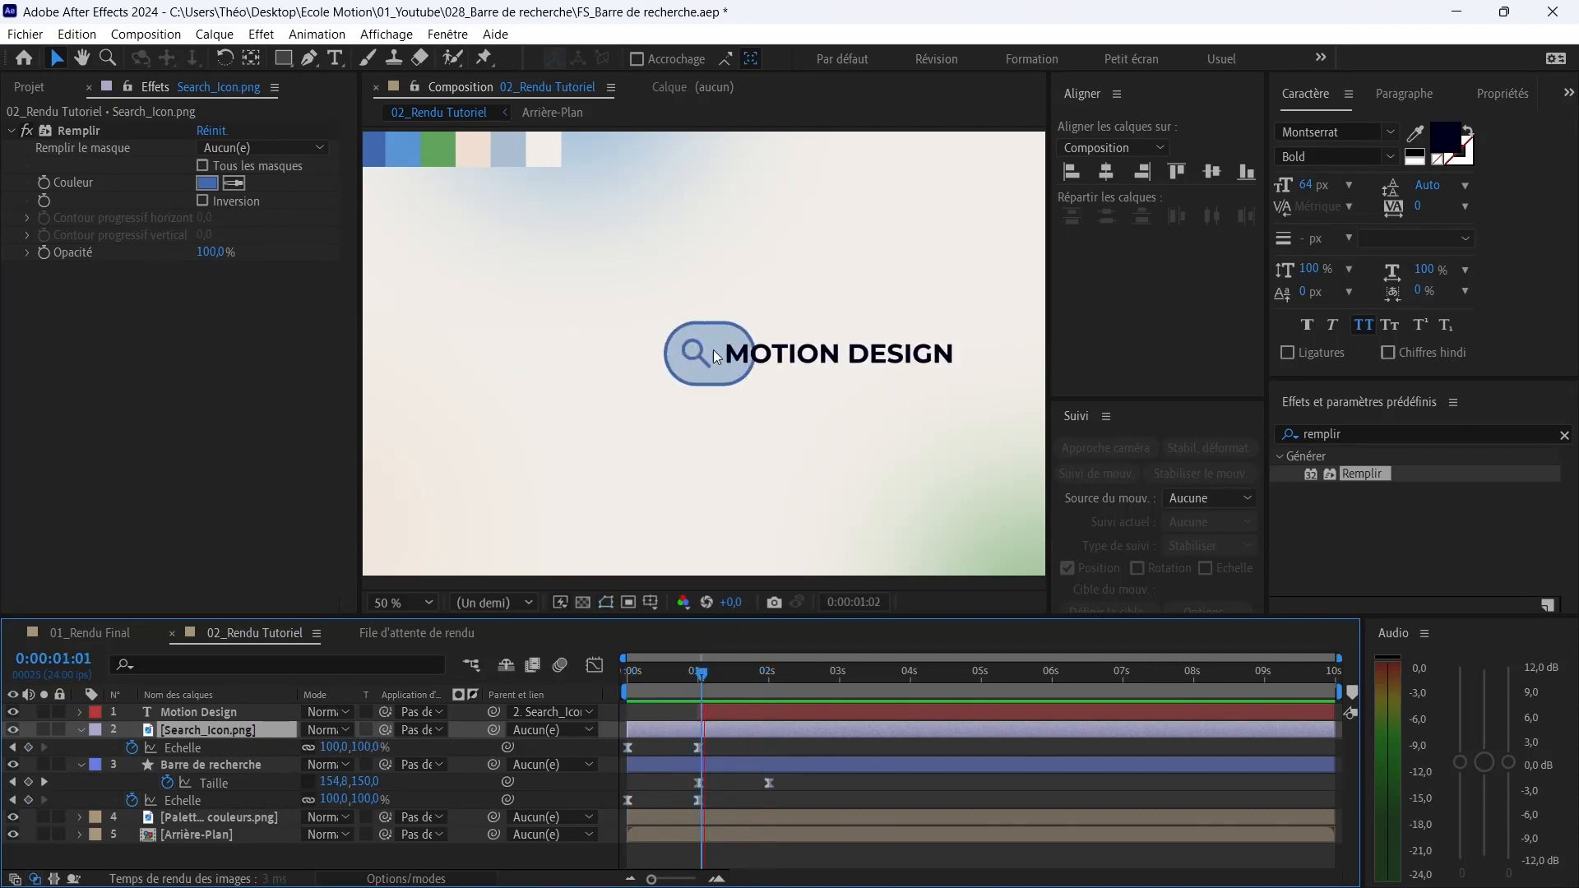
pyautogui.press('space')
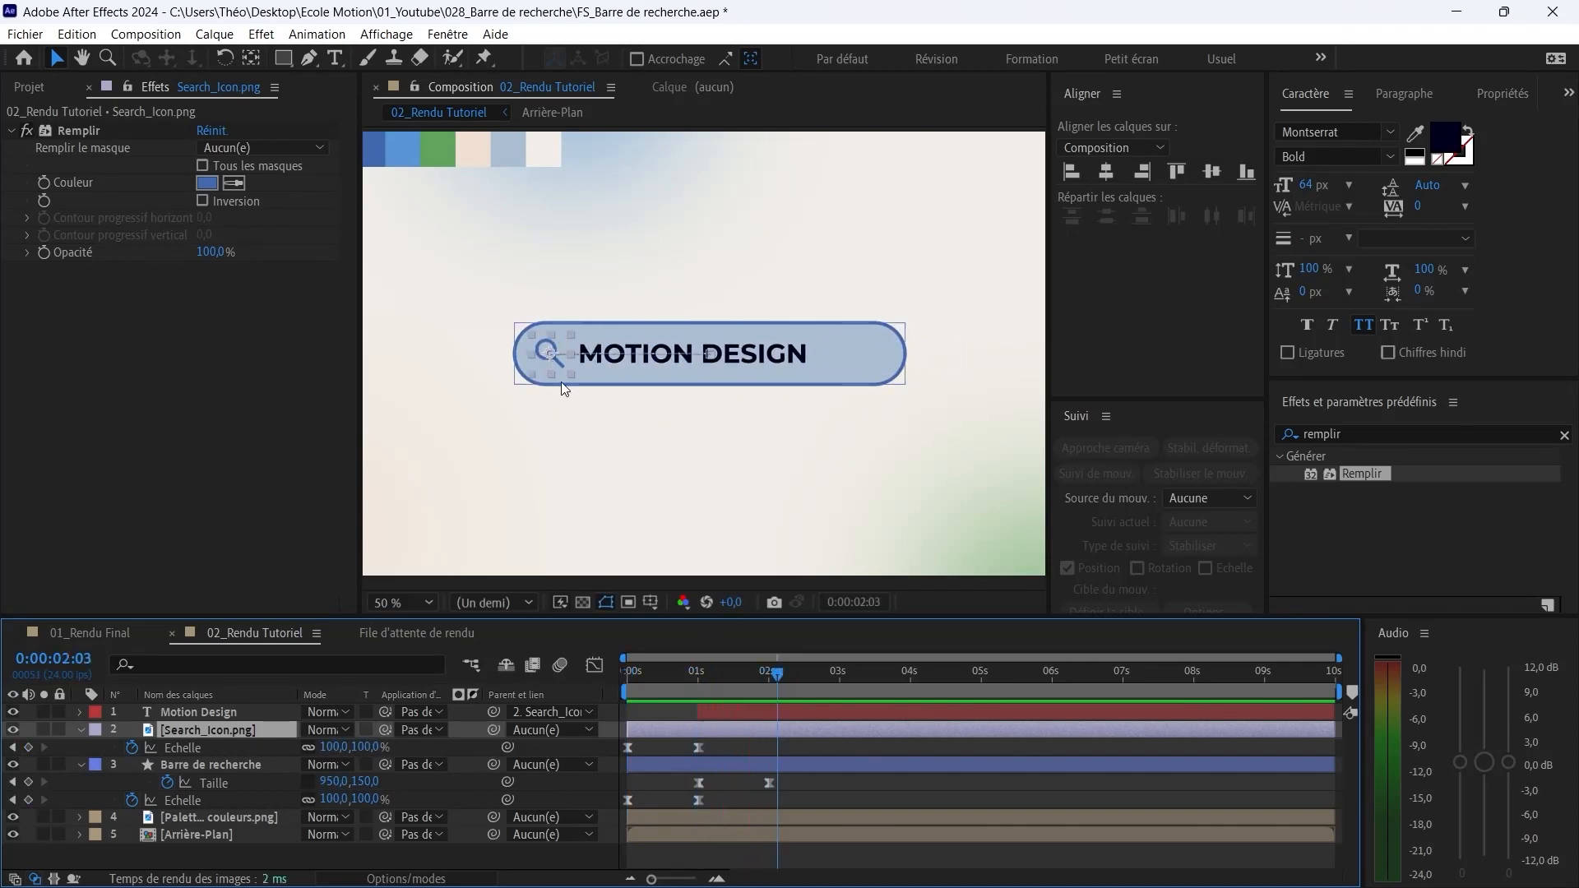
# Step: Deselect everything, collapse the animated properties of all layers, and play the animation from the start
pyautogui.press('F2')
pyautogui.press('u')
pyautogui.press('Home')
pyautogui.press('space')
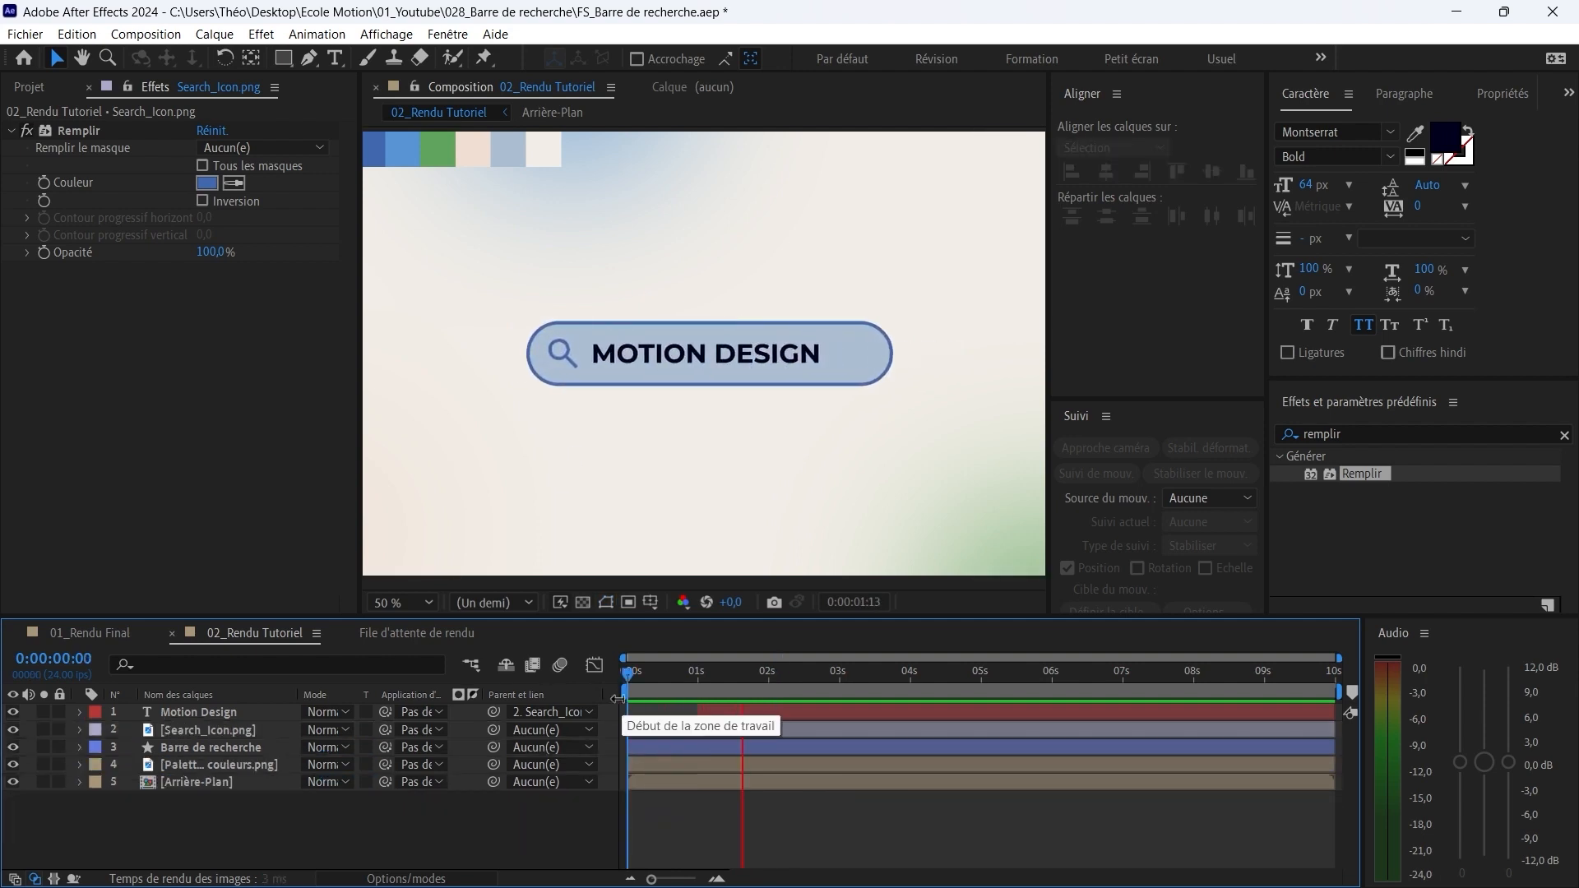
pyautogui.press('space')
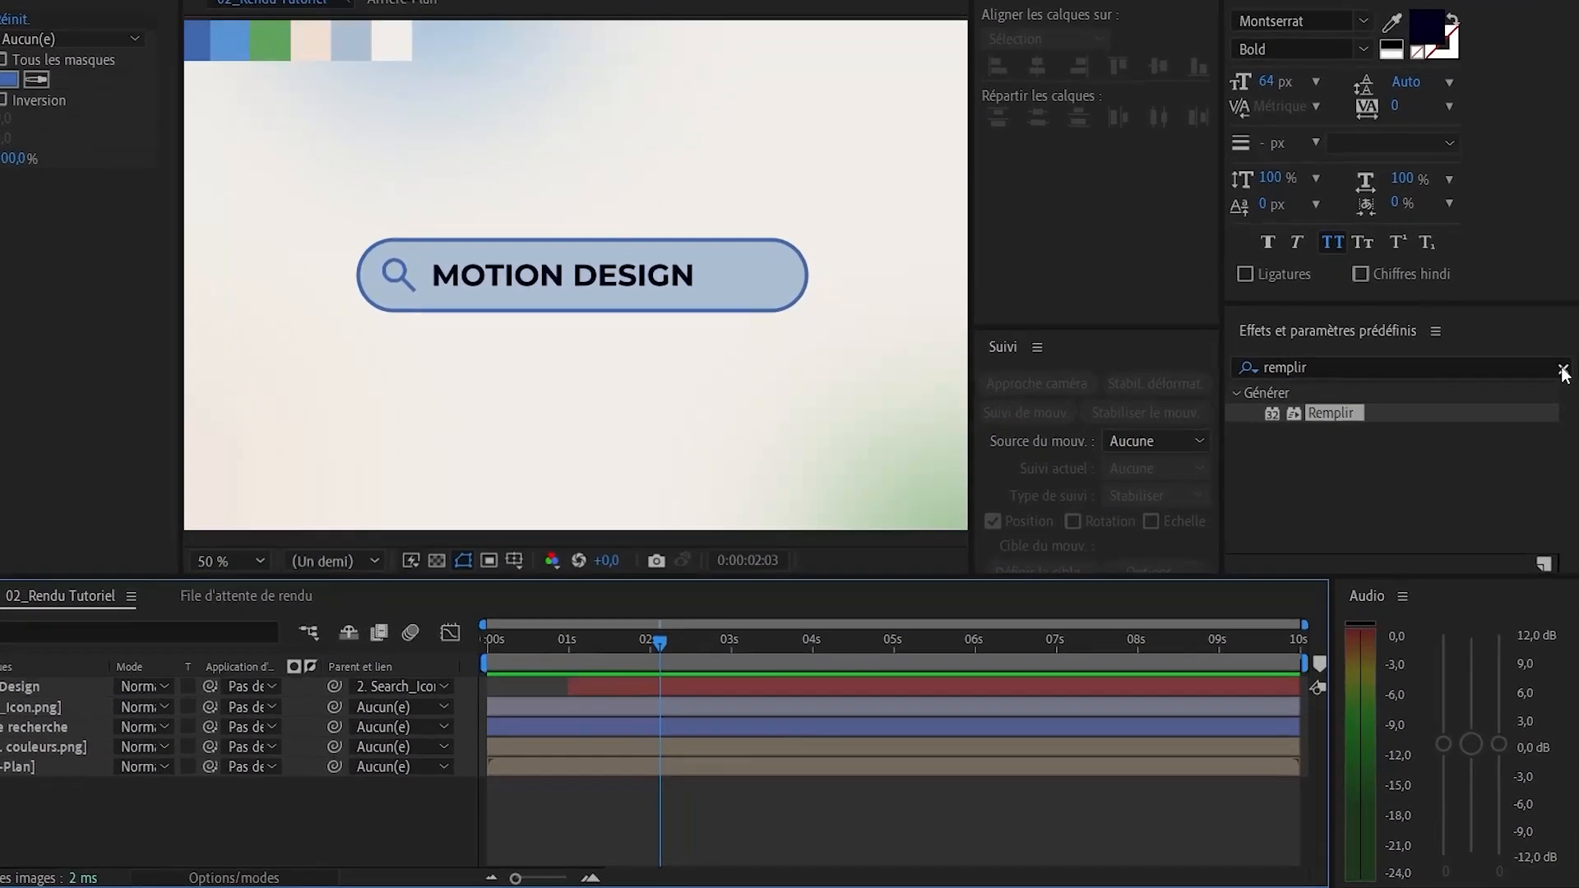
# Step: Clear the effects search and expand the Animate In text presets within Animations prédéfinies
pyautogui.click(1562, 370)
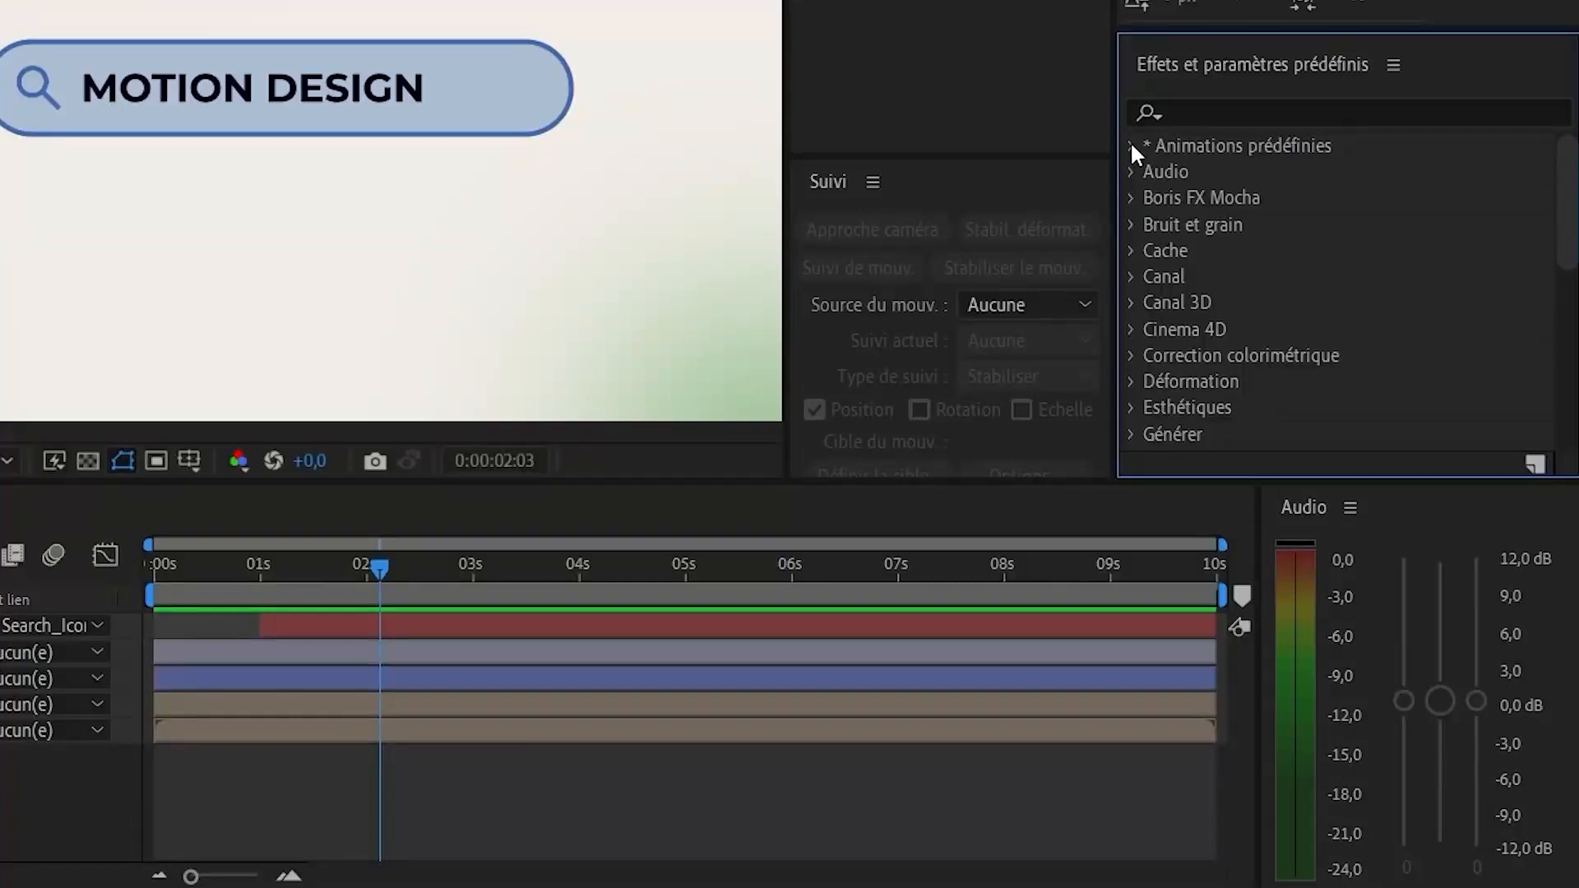
pyautogui.click(1132, 148)
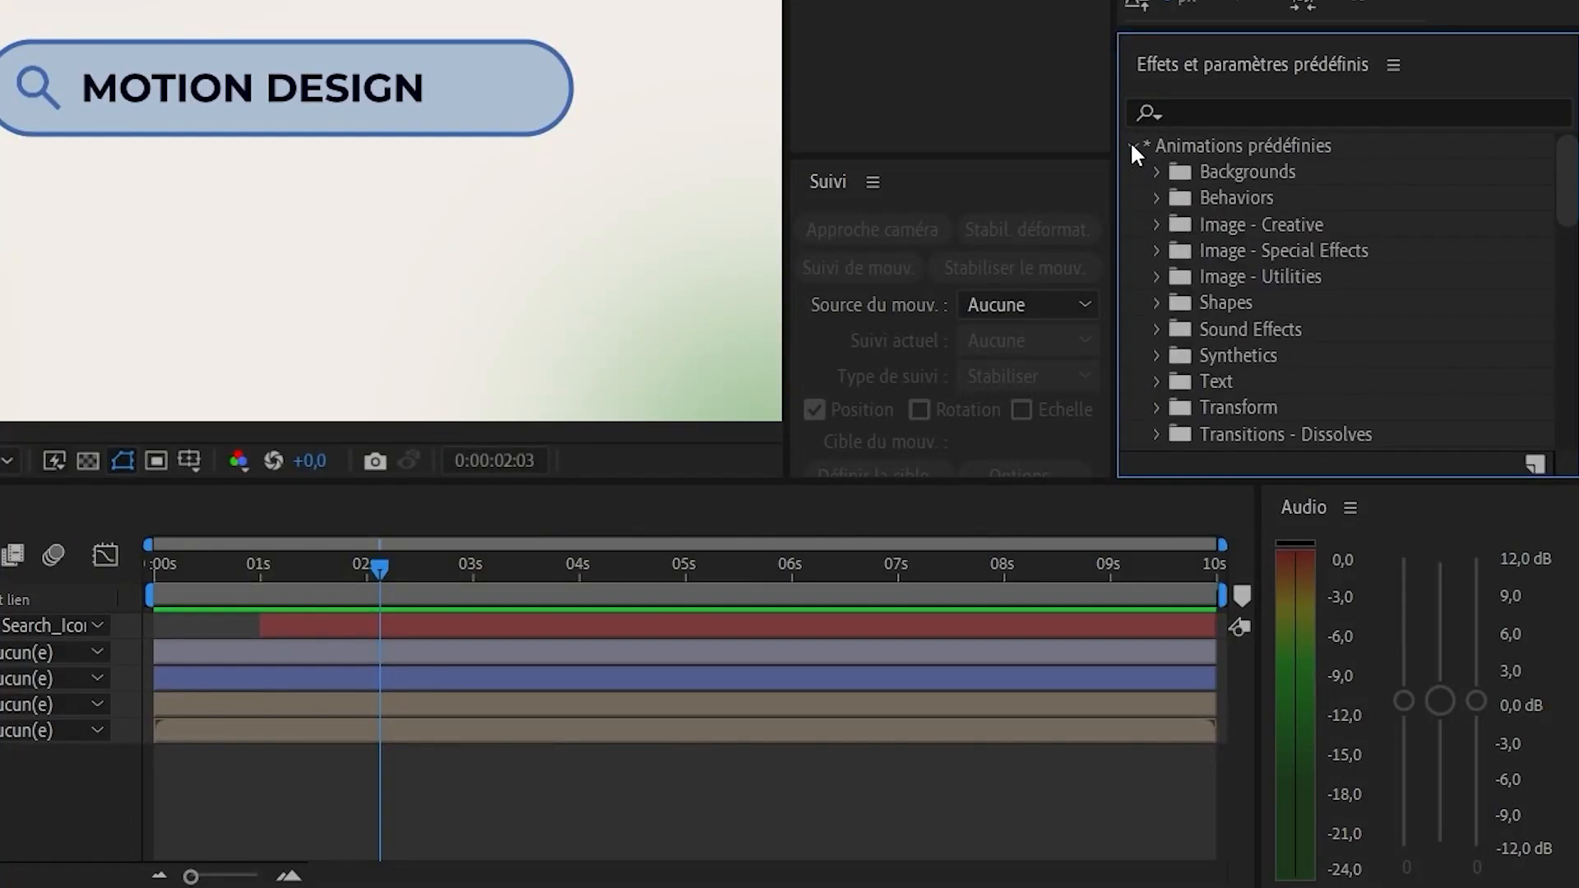
pyautogui.scroll(-3, 1284, 255)
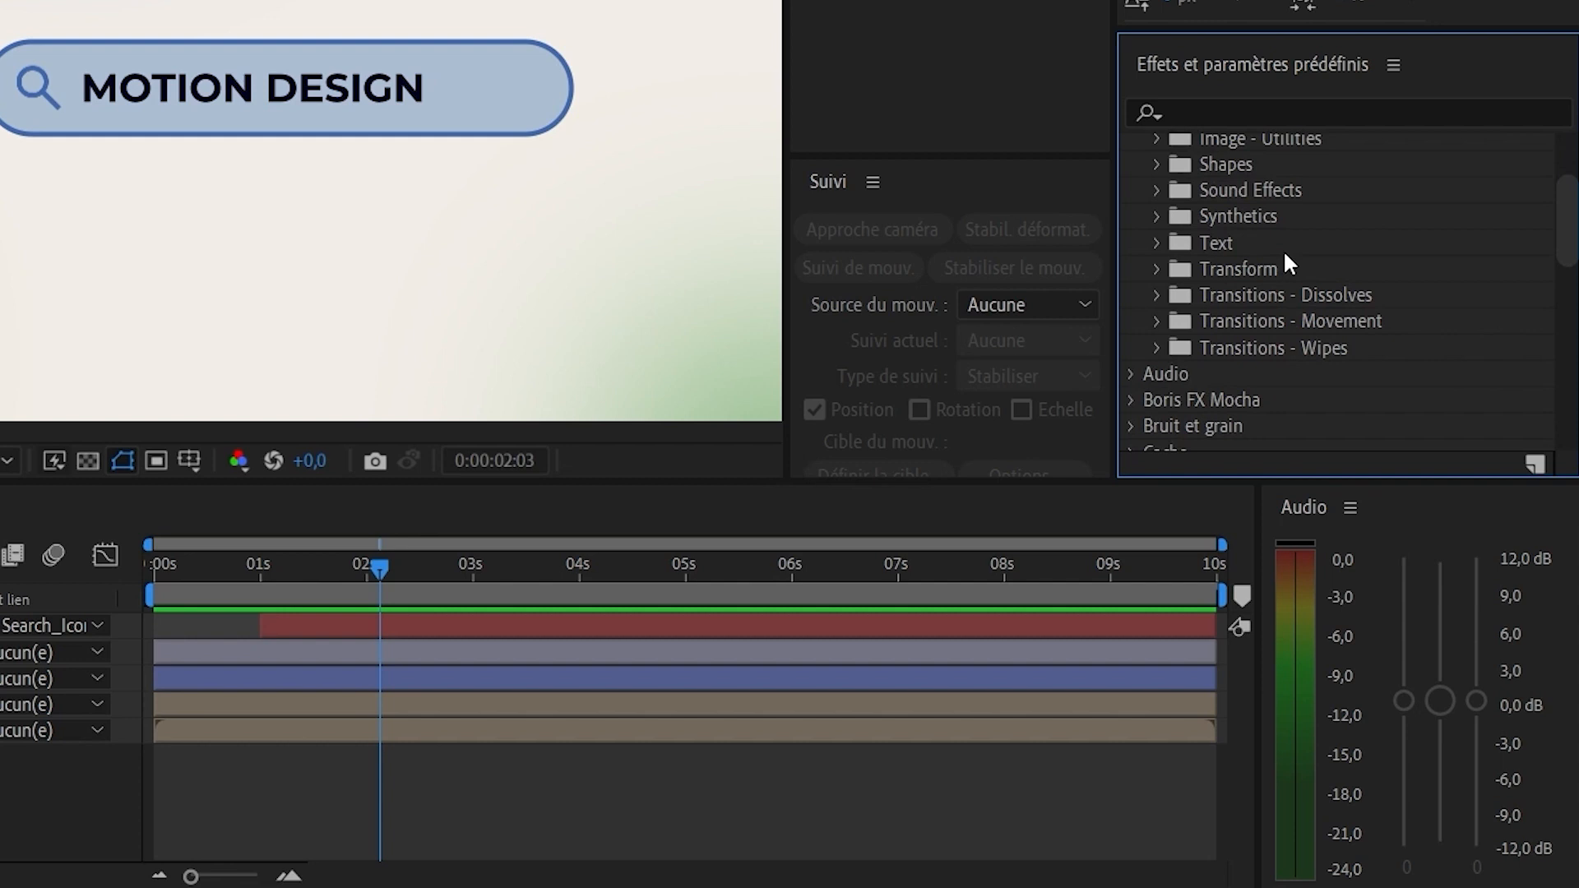
pyautogui.click(1155, 243)
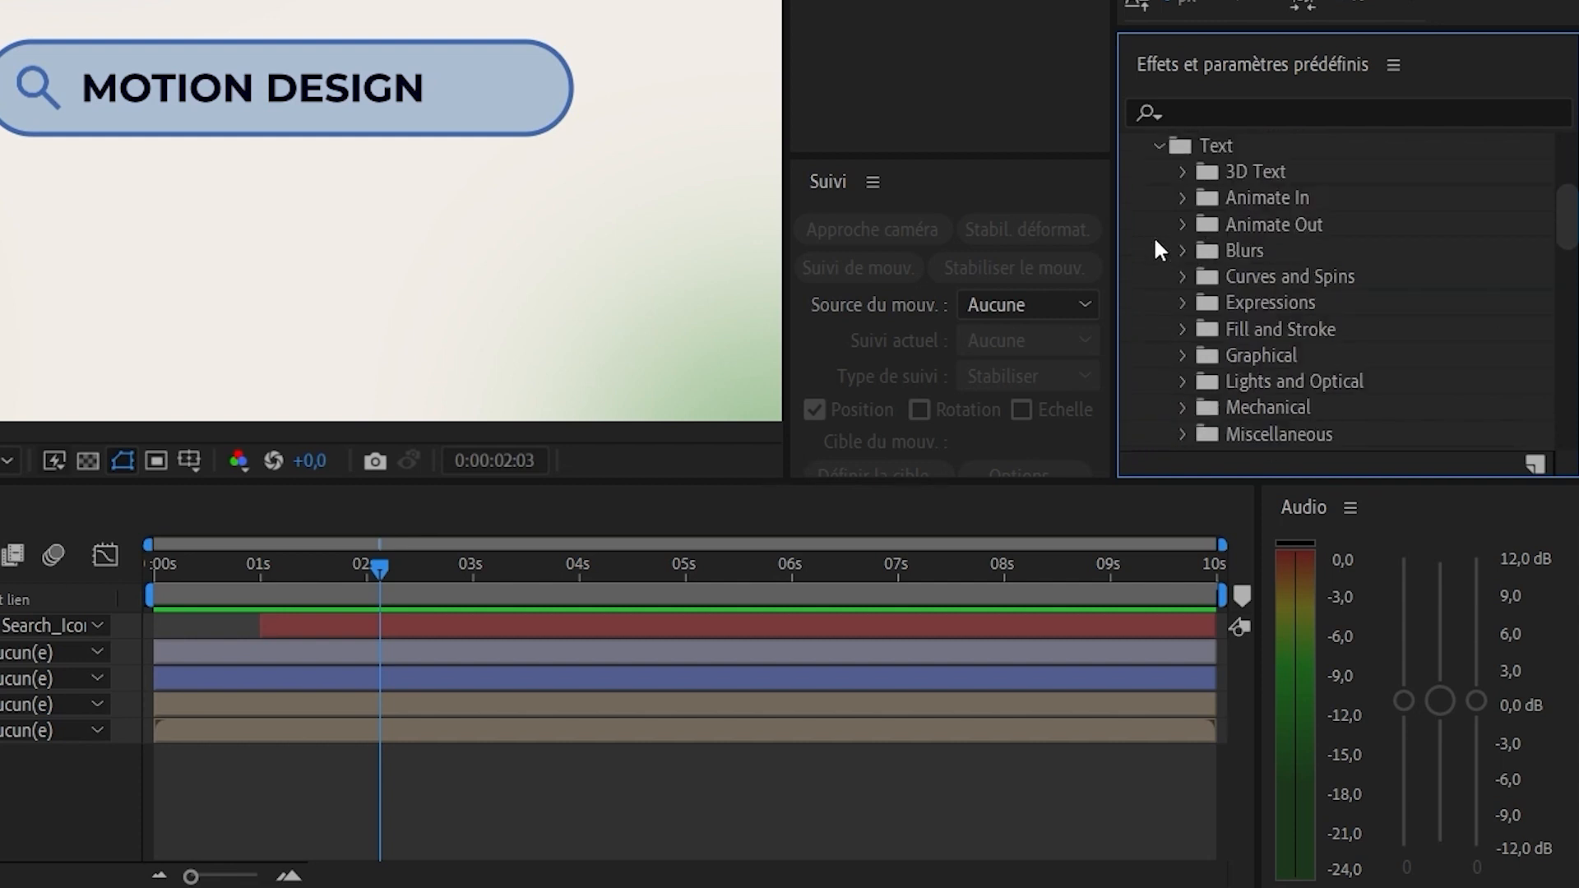
pyautogui.click(1210, 200)
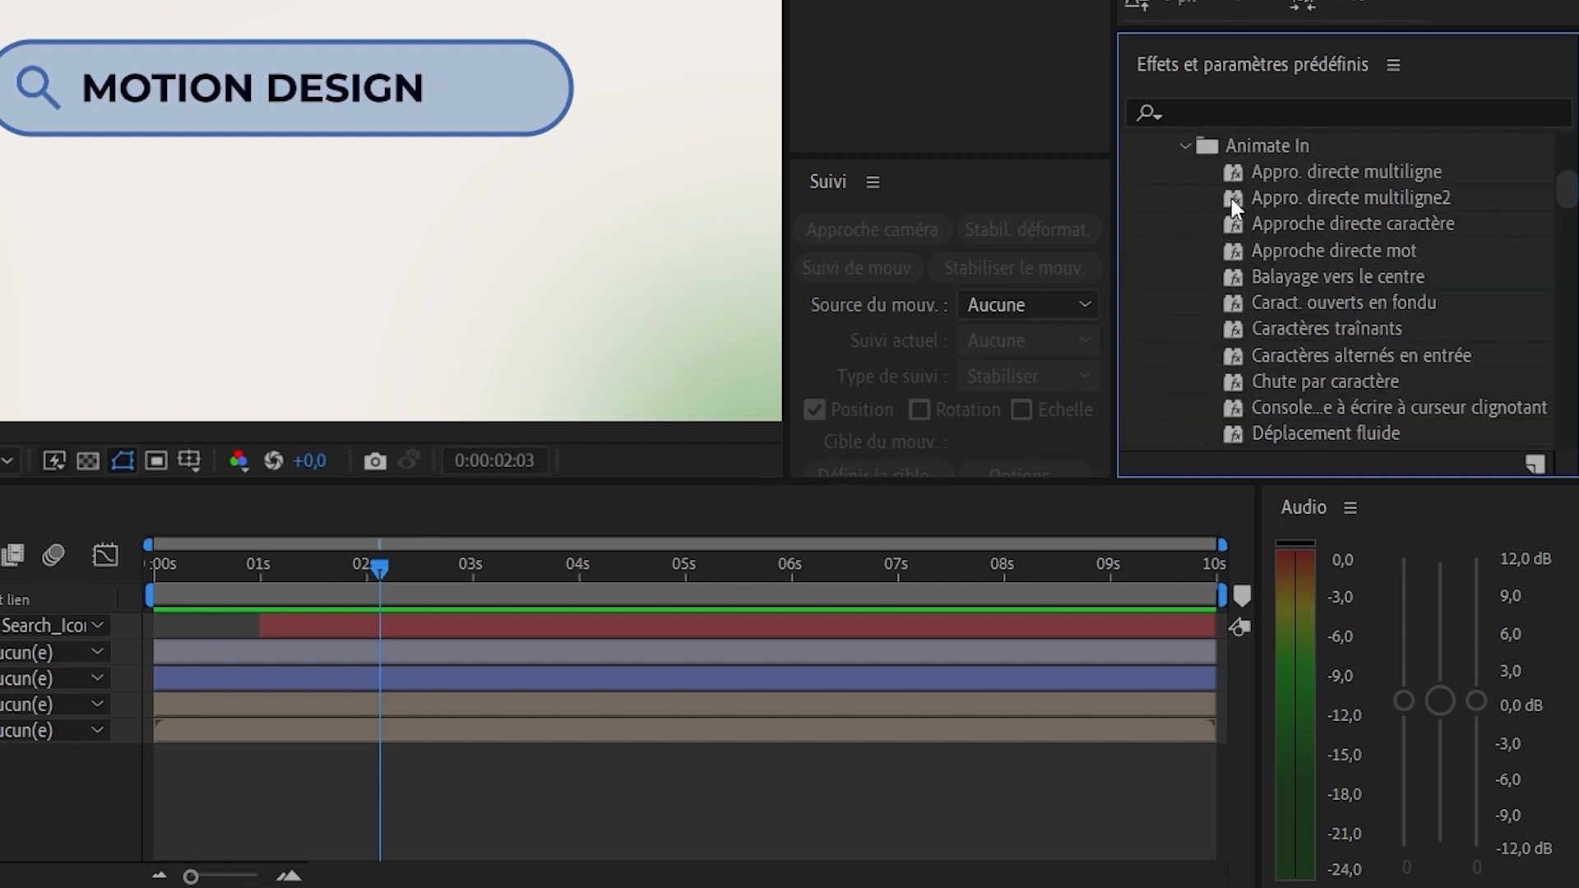
pyautogui.scroll(-1, 1262, 214)
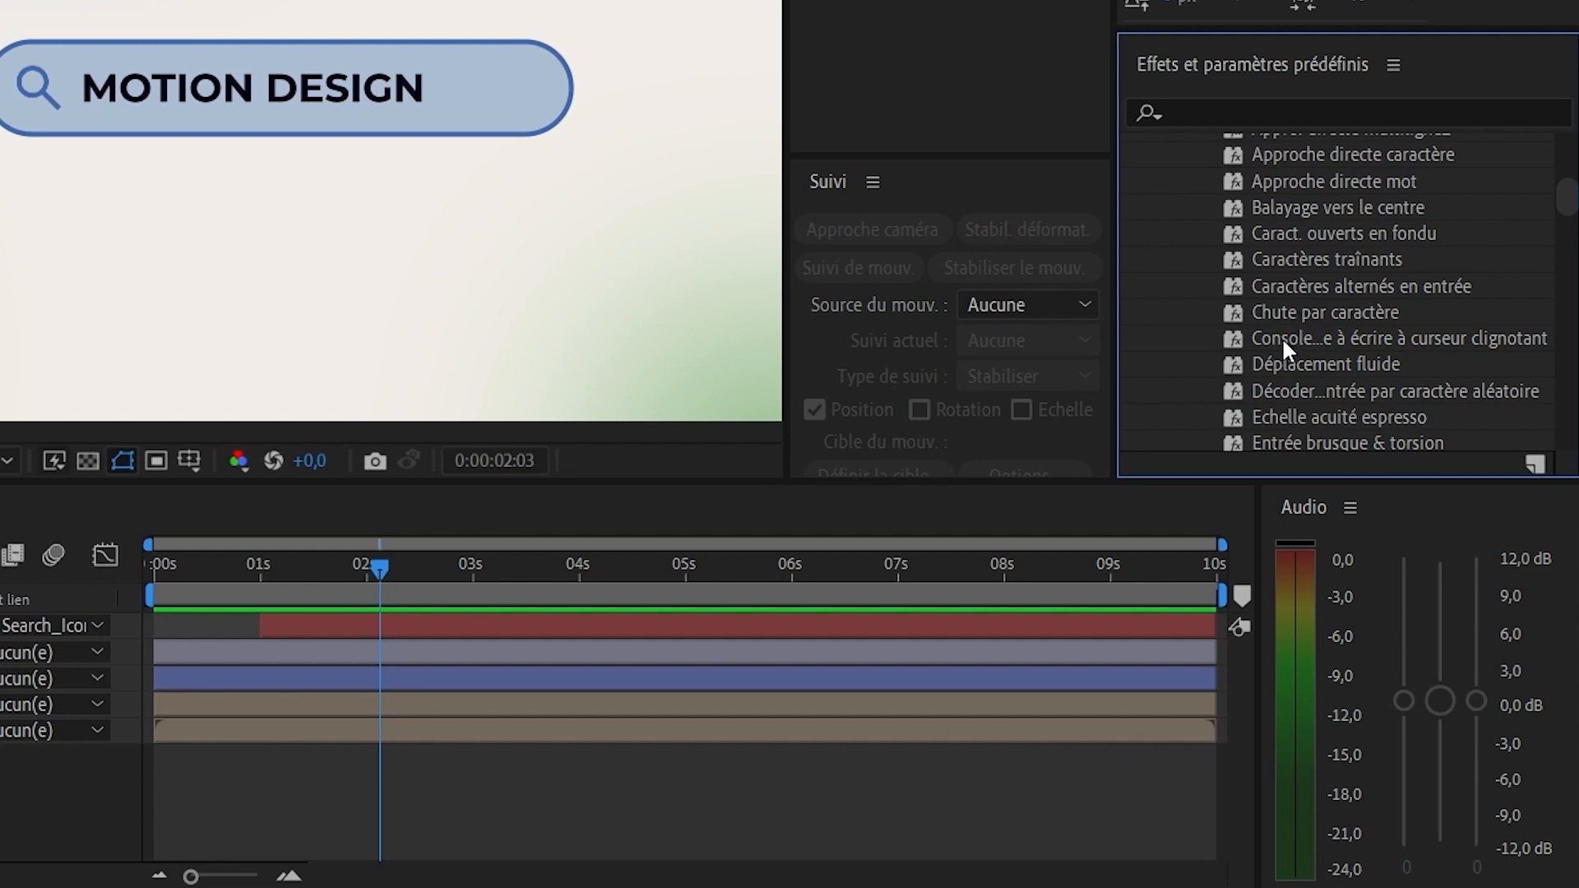
# Step: Apply the "Console...e à écrire à curseur clignotant" preset to the Motion Design text layer and preview it
pyautogui.click(1352, 340)
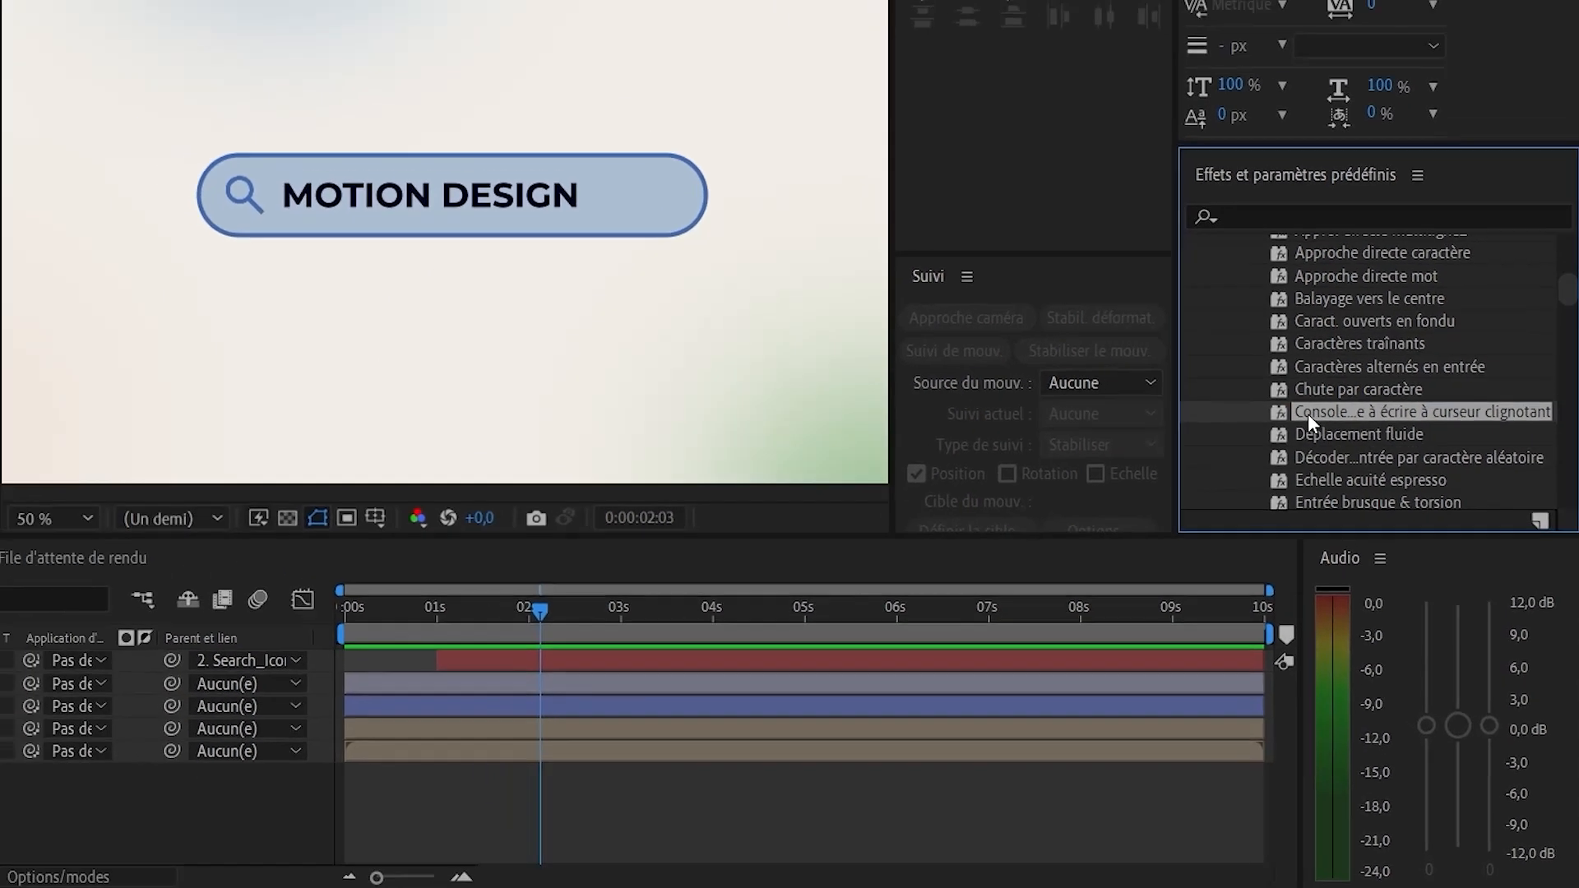
pyautogui.moveTo(1266, 339); pyautogui.dragTo(1339, 356)
pyautogui.moveTo(1406, 504); pyautogui.dragTo(119, 720)
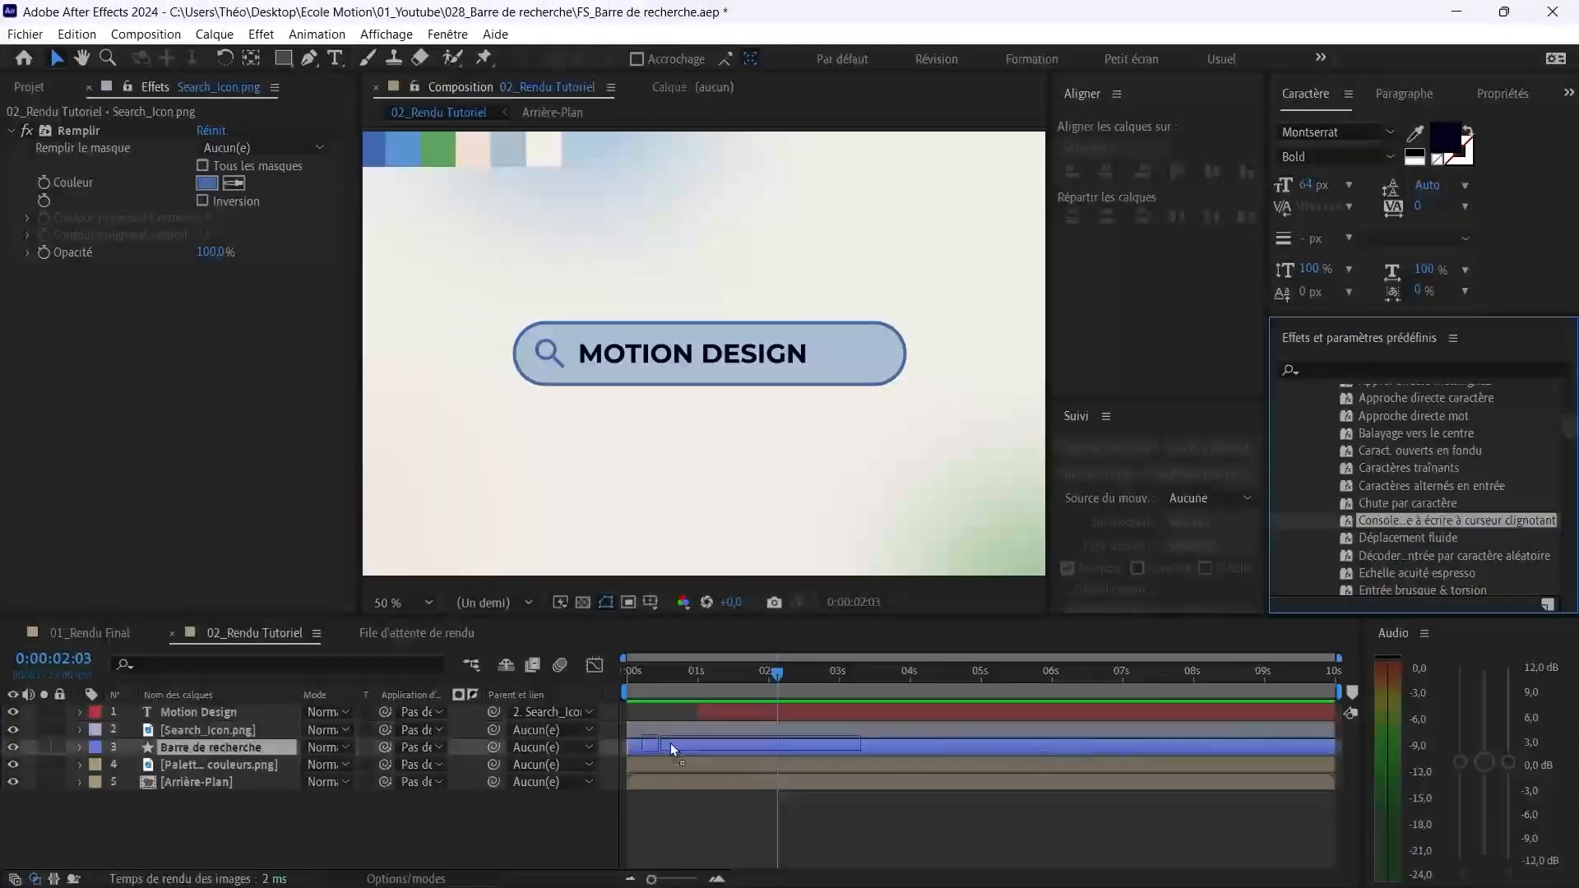
pyautogui.moveTo(226, 732); pyautogui.dragTo(206, 715)
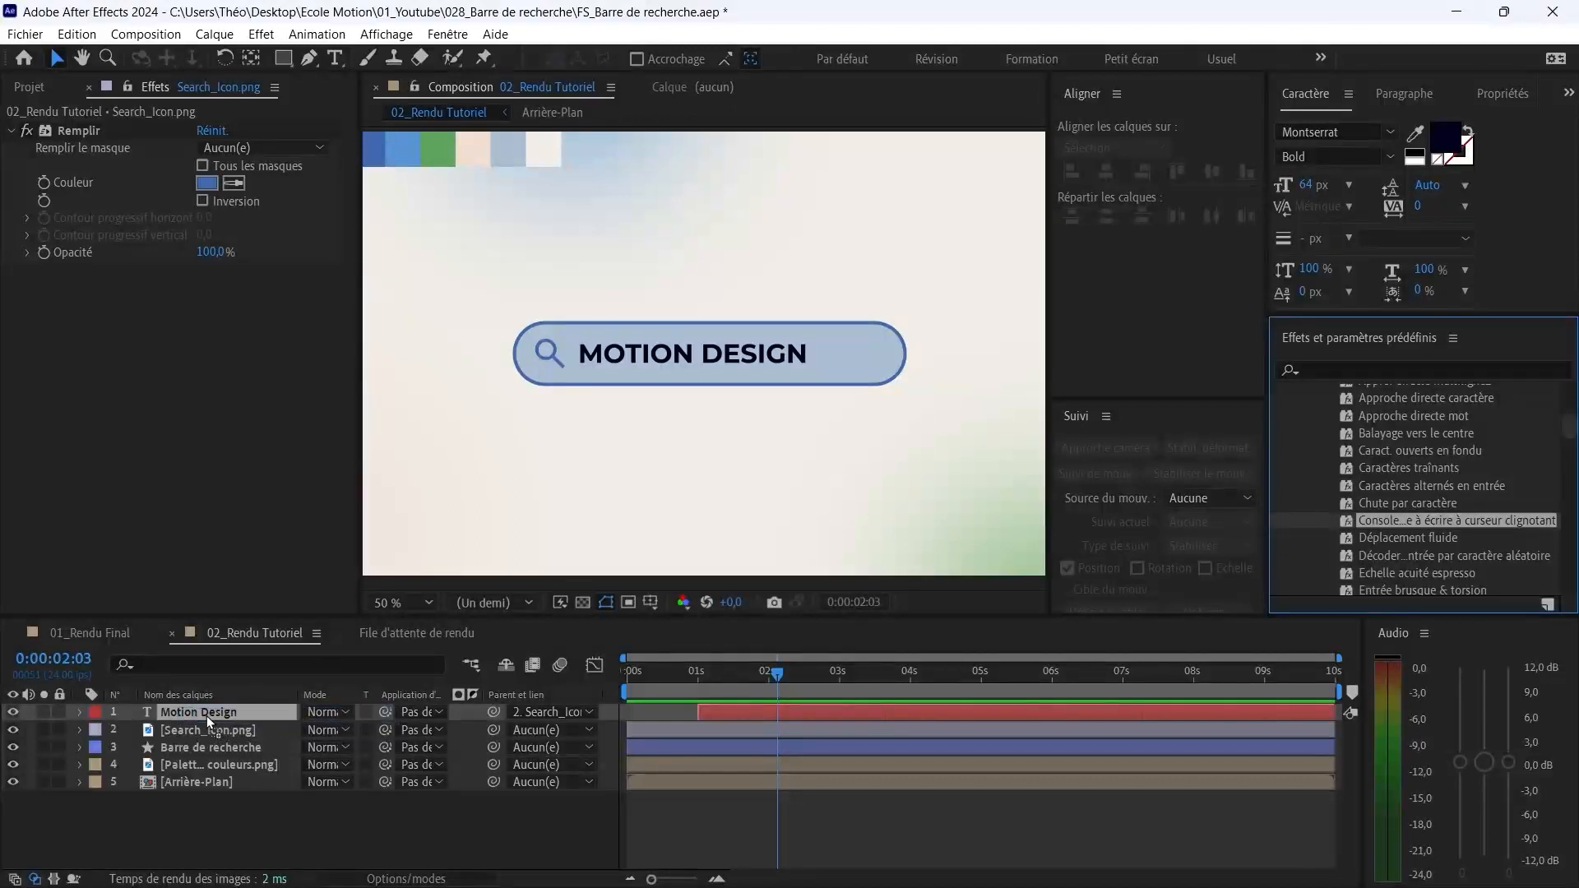
pyautogui.press('space')
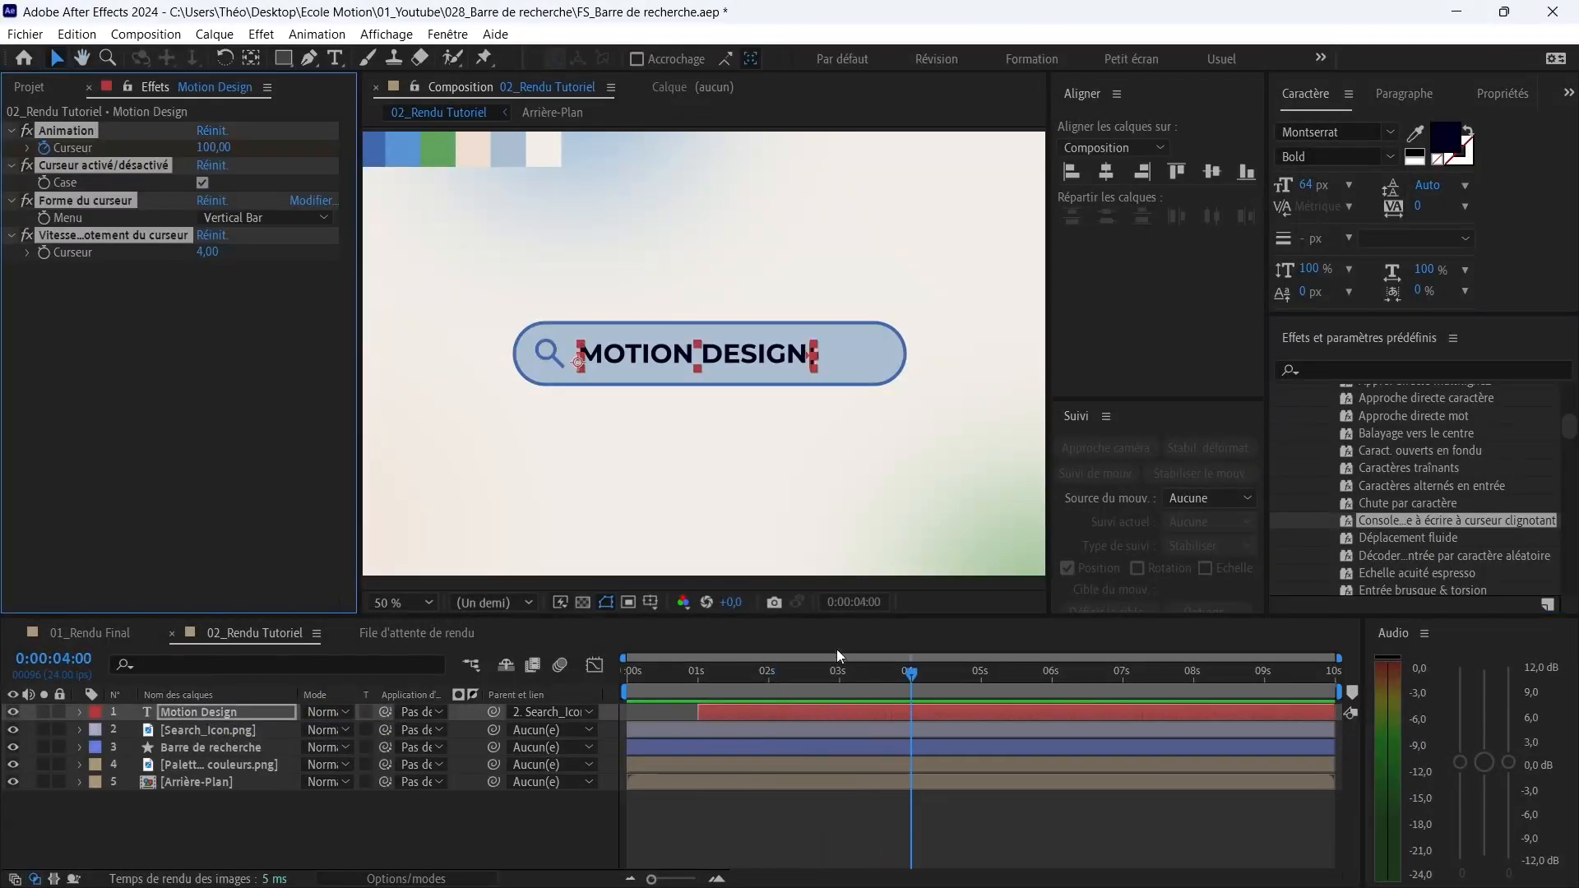
# Step: Play the animation from the start to check when the Motion Design text types on
pyautogui.click(757, 674)
pyautogui.moveTo(746, 674); pyautogui.dragTo(630, 681)
pyautogui.press('space')
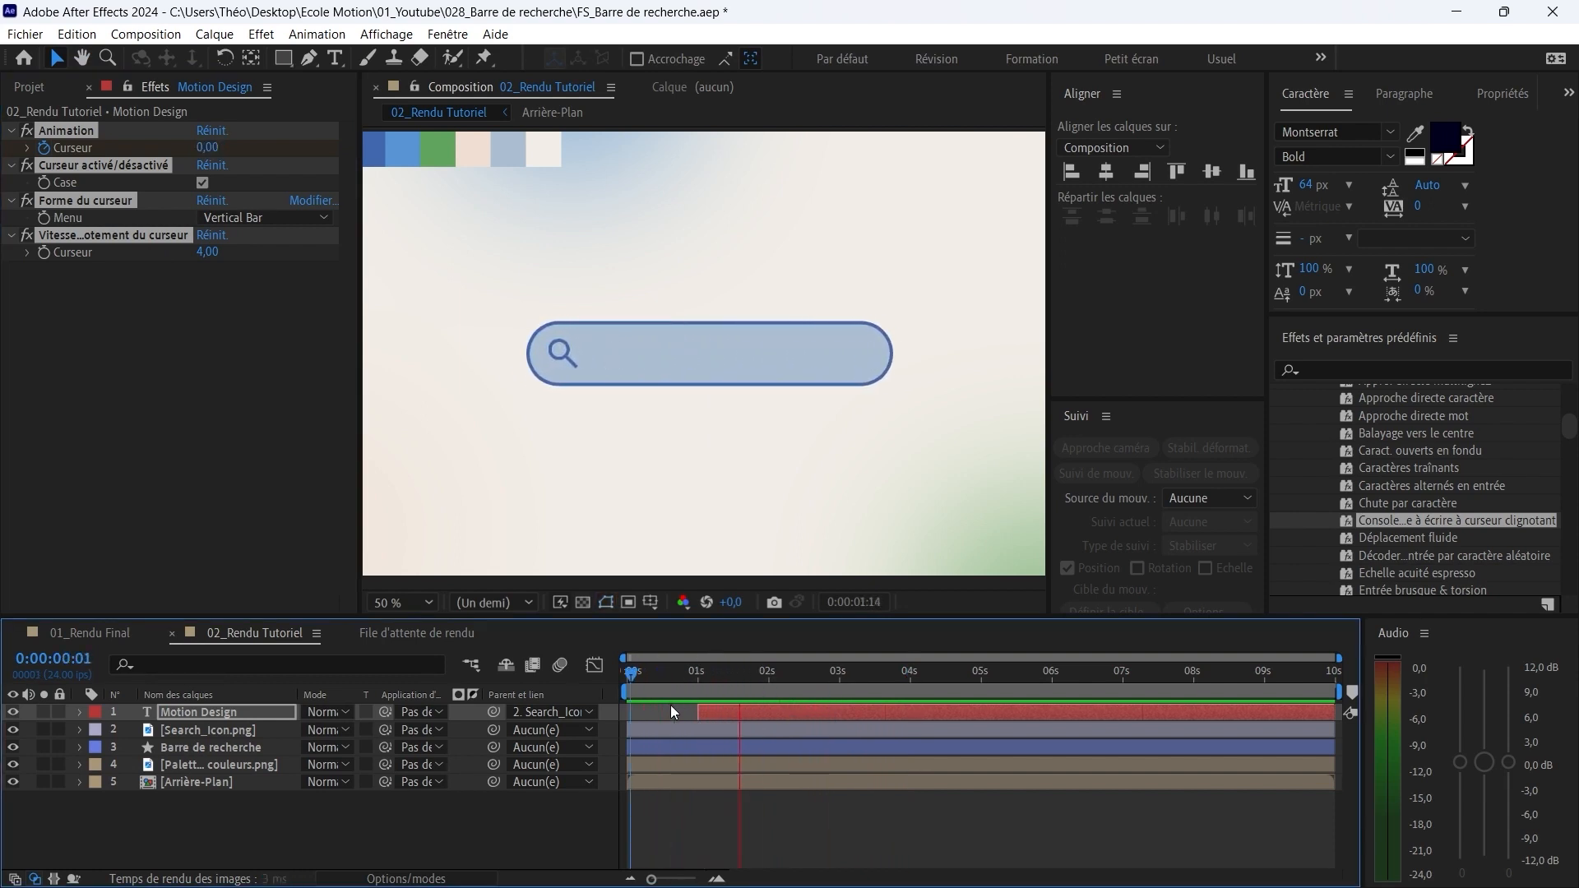
pyautogui.press('space')
# Step: Shift the Motion Design layer's two Animation slider keyframes so the first sits at about 1.5 seconds, and preview from the start
pyautogui.click(781, 810)
pyautogui.click(783, 706)
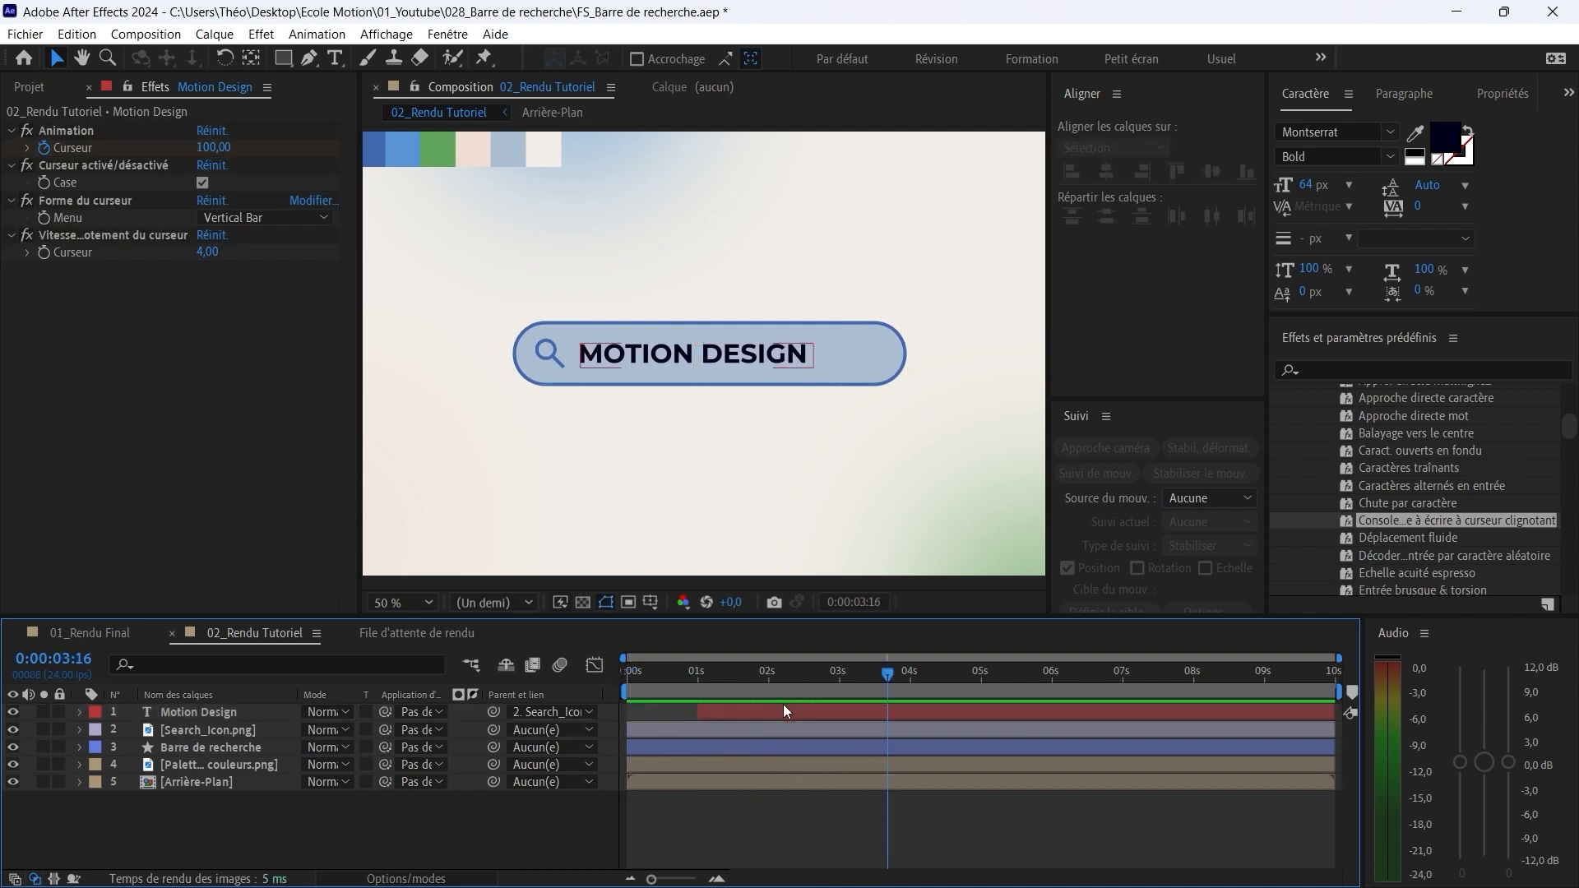
pyautogui.click(778, 713)
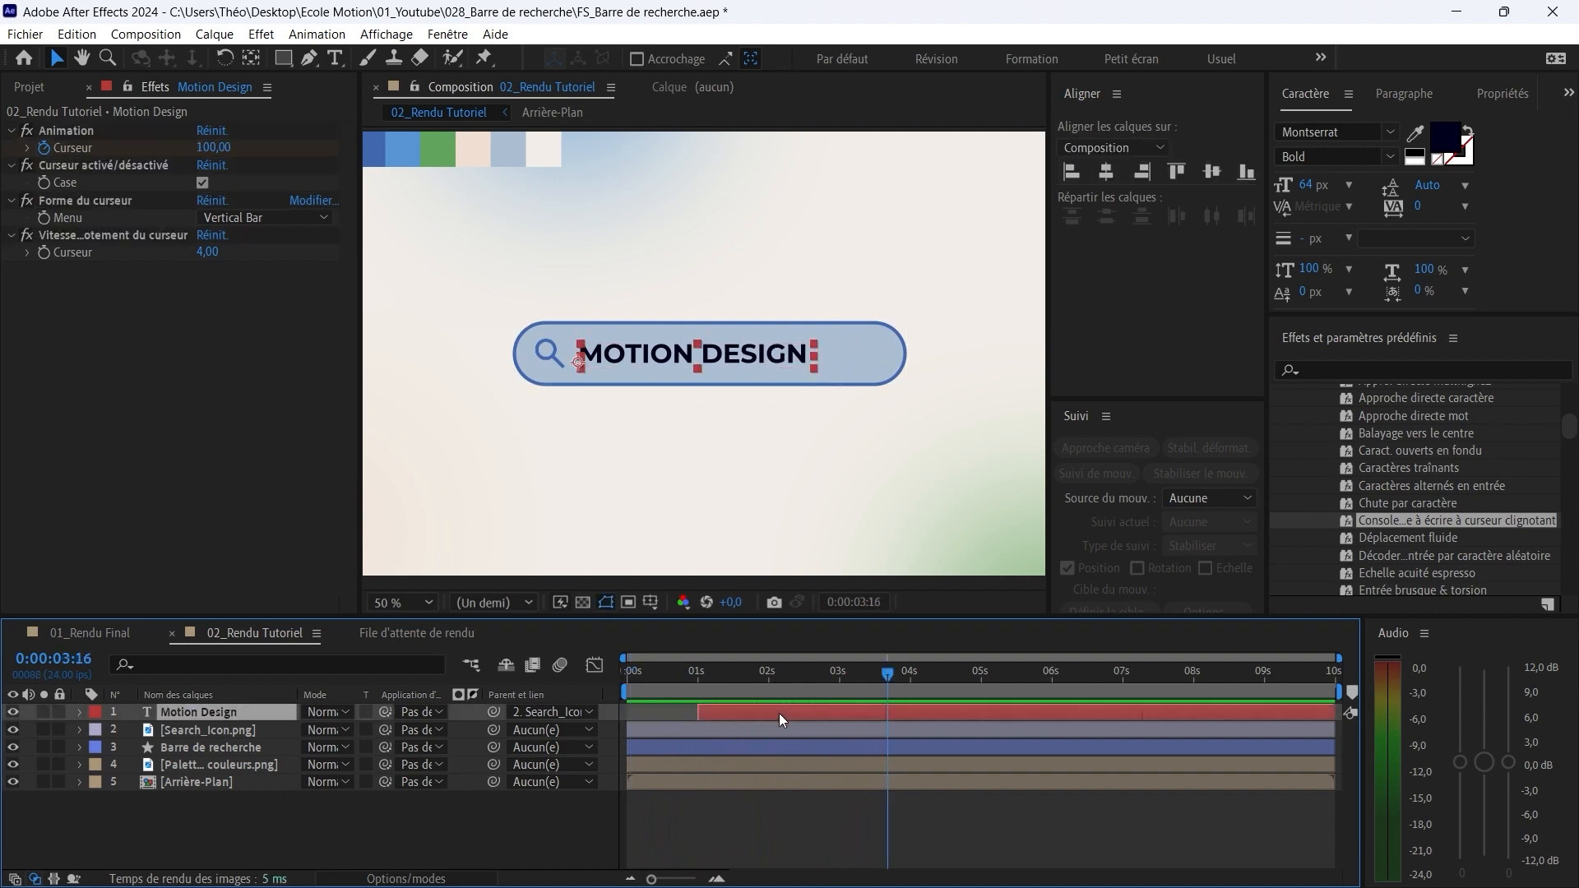
pyautogui.press('u')
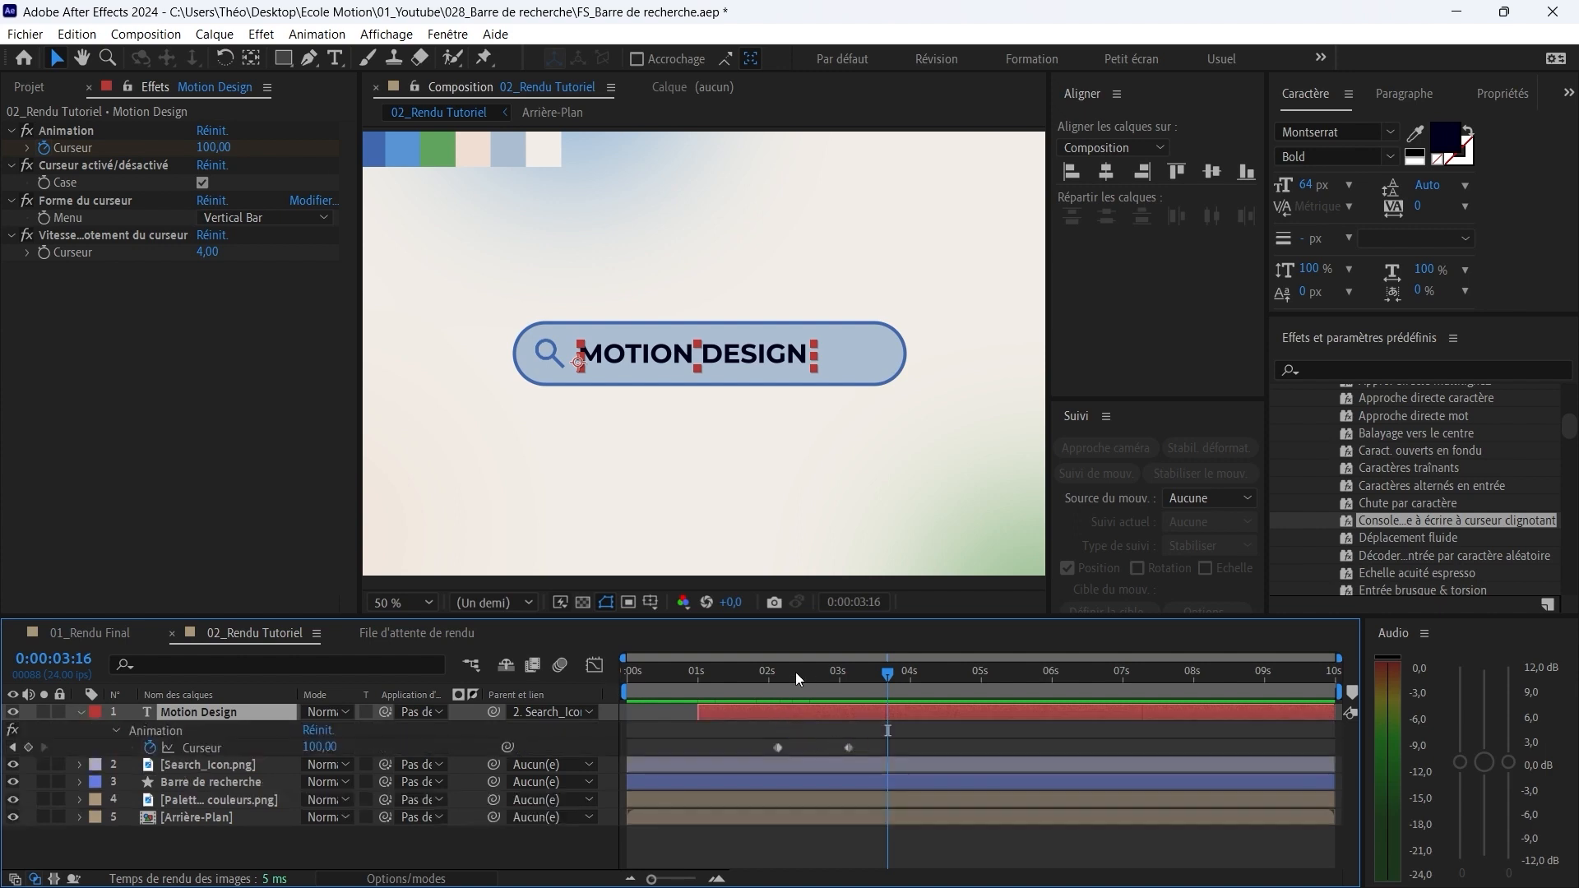
pyautogui.moveTo(781, 677); pyautogui.dragTo(732, 686)
pyautogui.moveTo(906, 736); pyautogui.dragTo(727, 747)
pyautogui.click(755, 732)
pyautogui.moveTo(732, 677); pyautogui.dragTo(633, 692)
pyautogui.press('space')
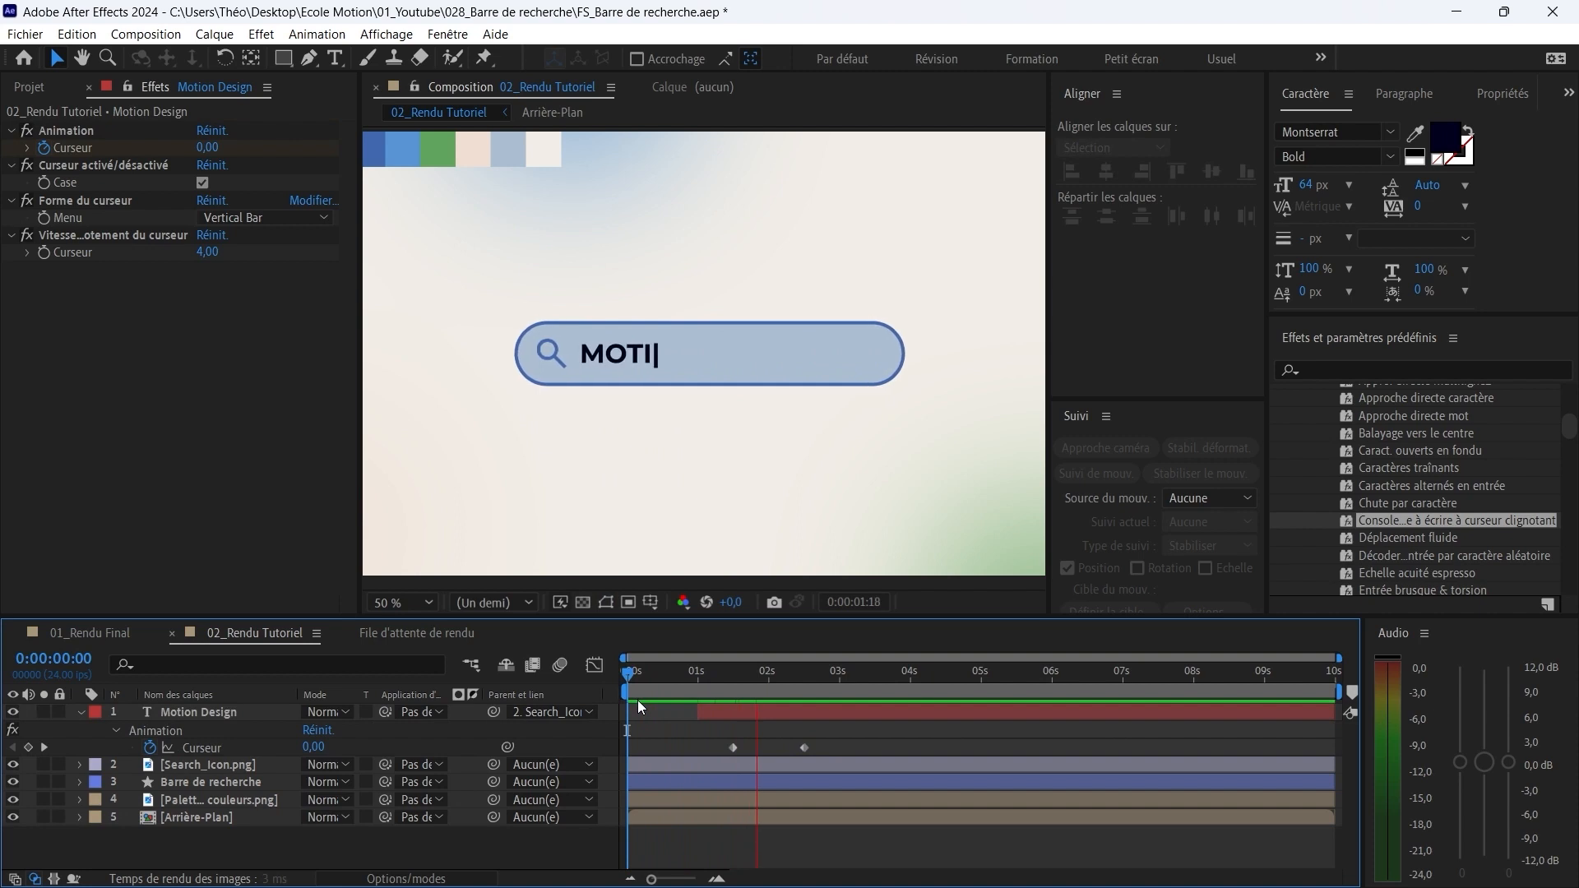
pyautogui.press('space')
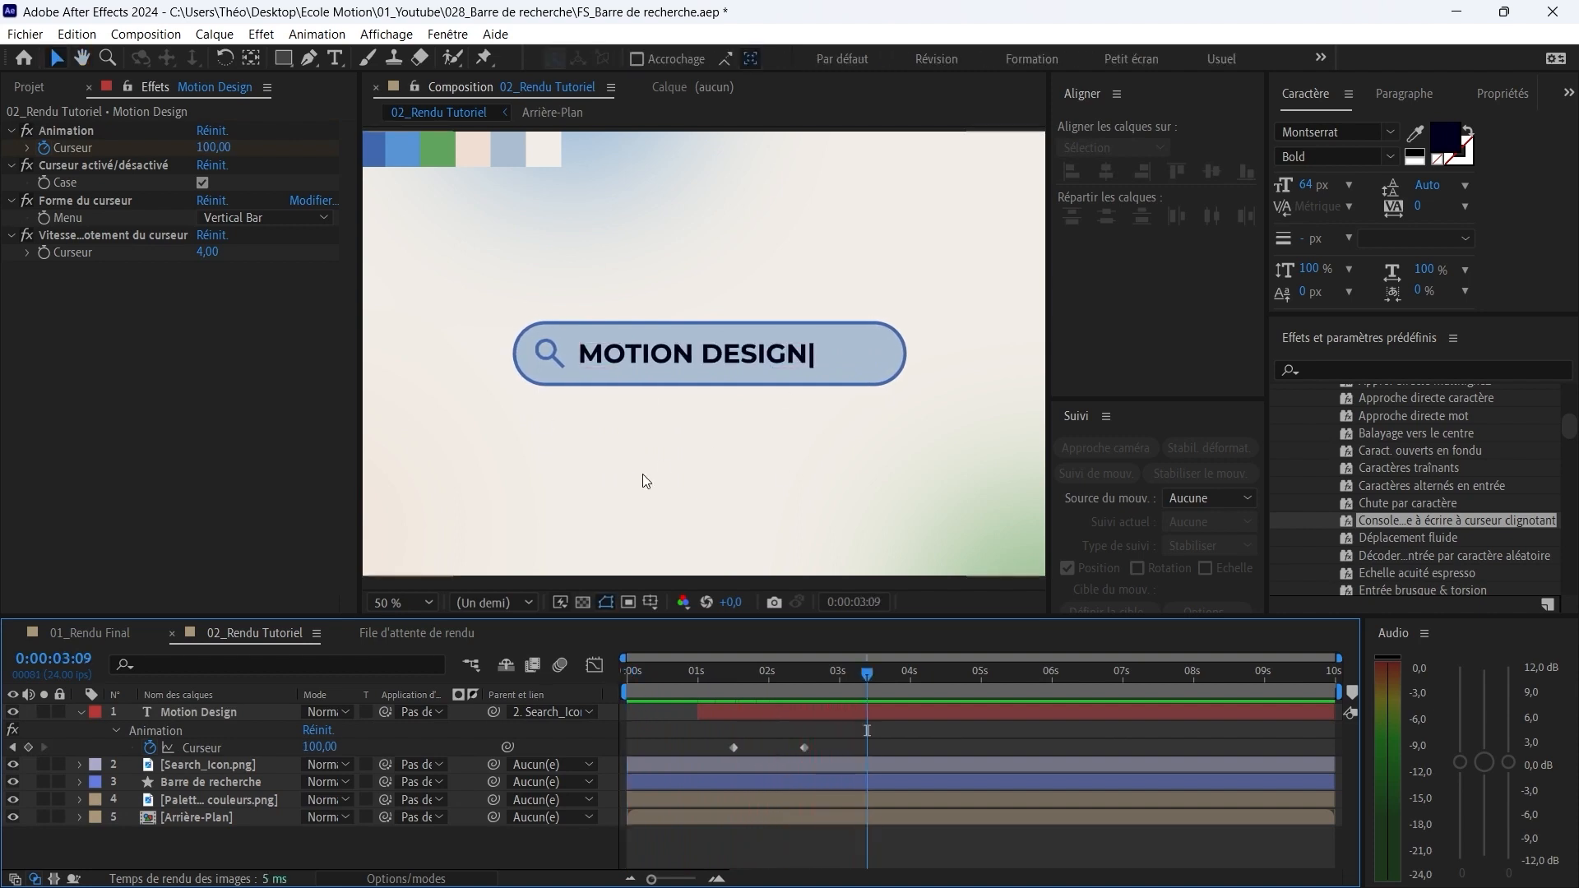
# Step: Trim the Motion Design layer's start to its first Animation keyframe at about 1.5 seconds, and play the animation from the start
pyautogui.moveTo(723, 676); pyautogui.dragTo(700, 676)
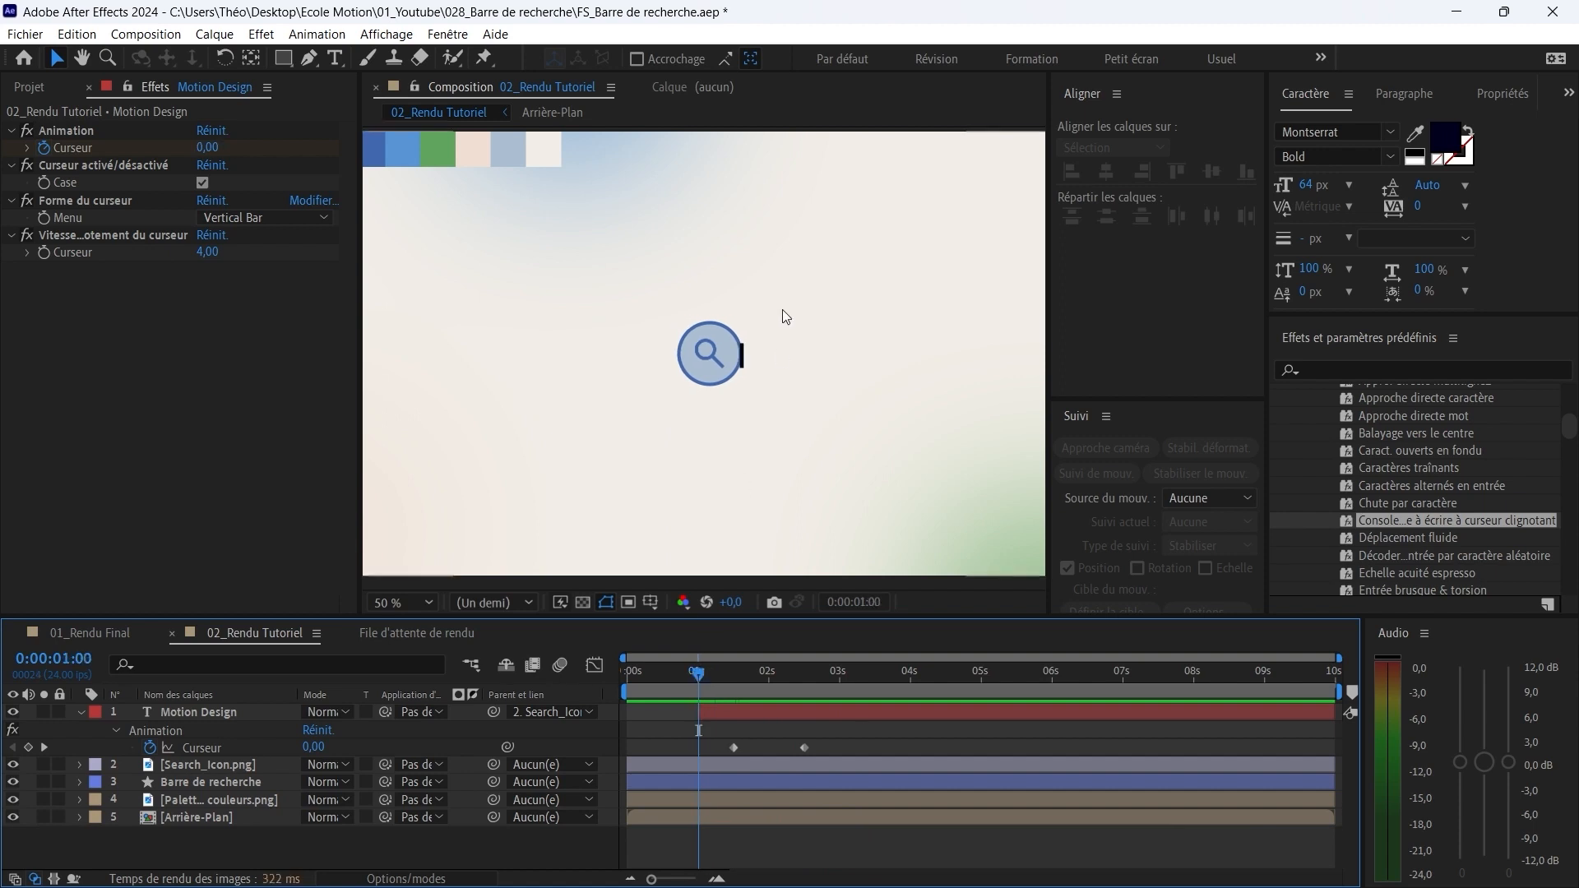
pyautogui.moveTo(708, 687); pyautogui.dragTo(624, 708)
pyautogui.click(709, 677)
pyautogui.press('space')
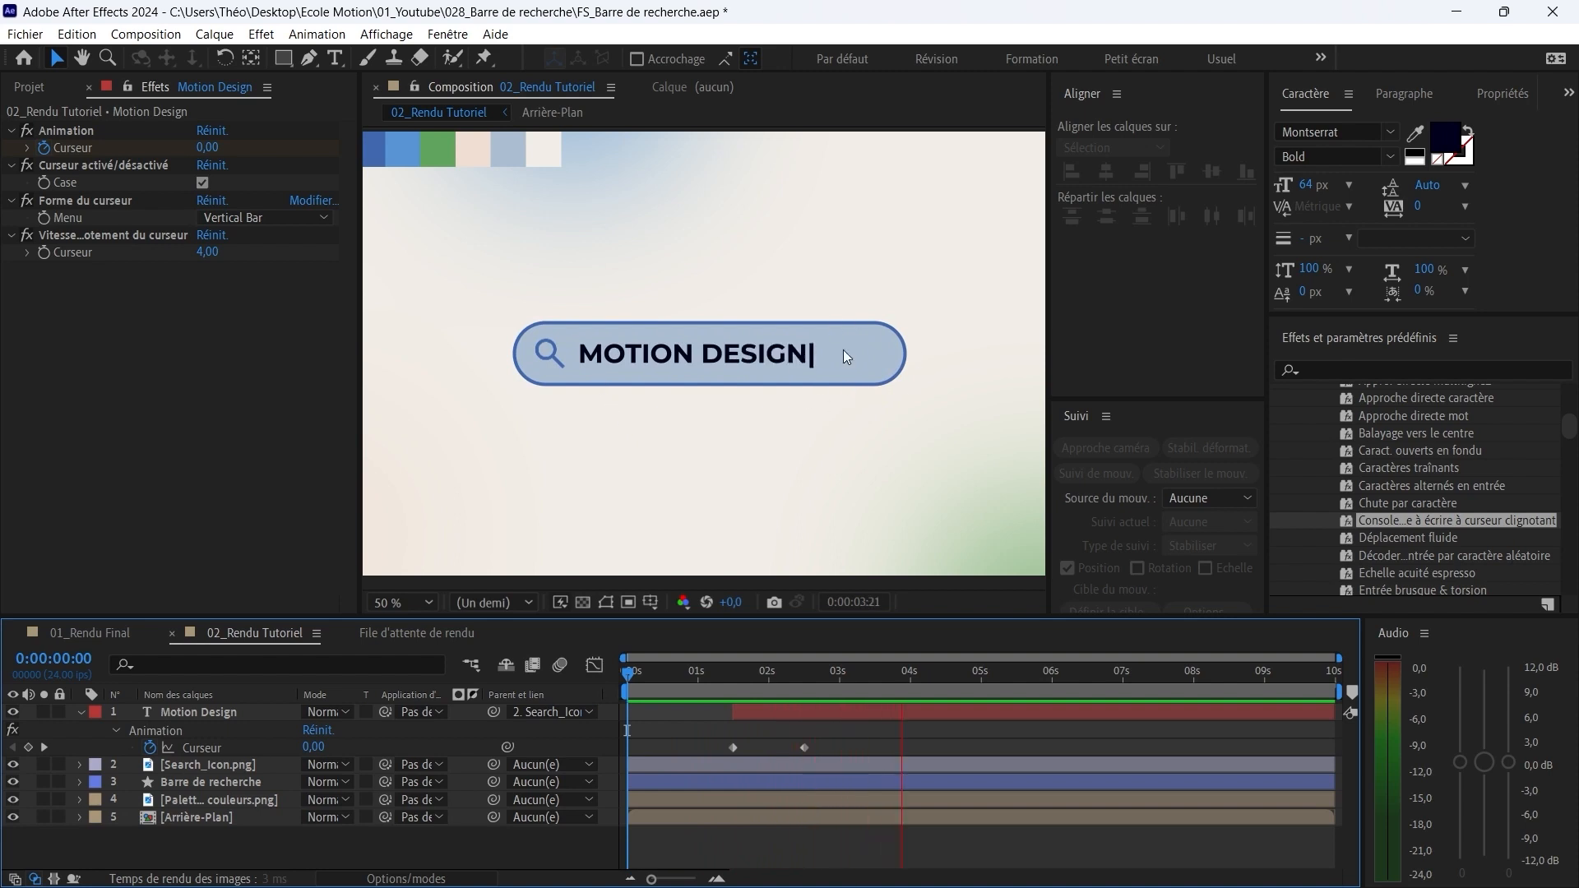
pyautogui.press('space')
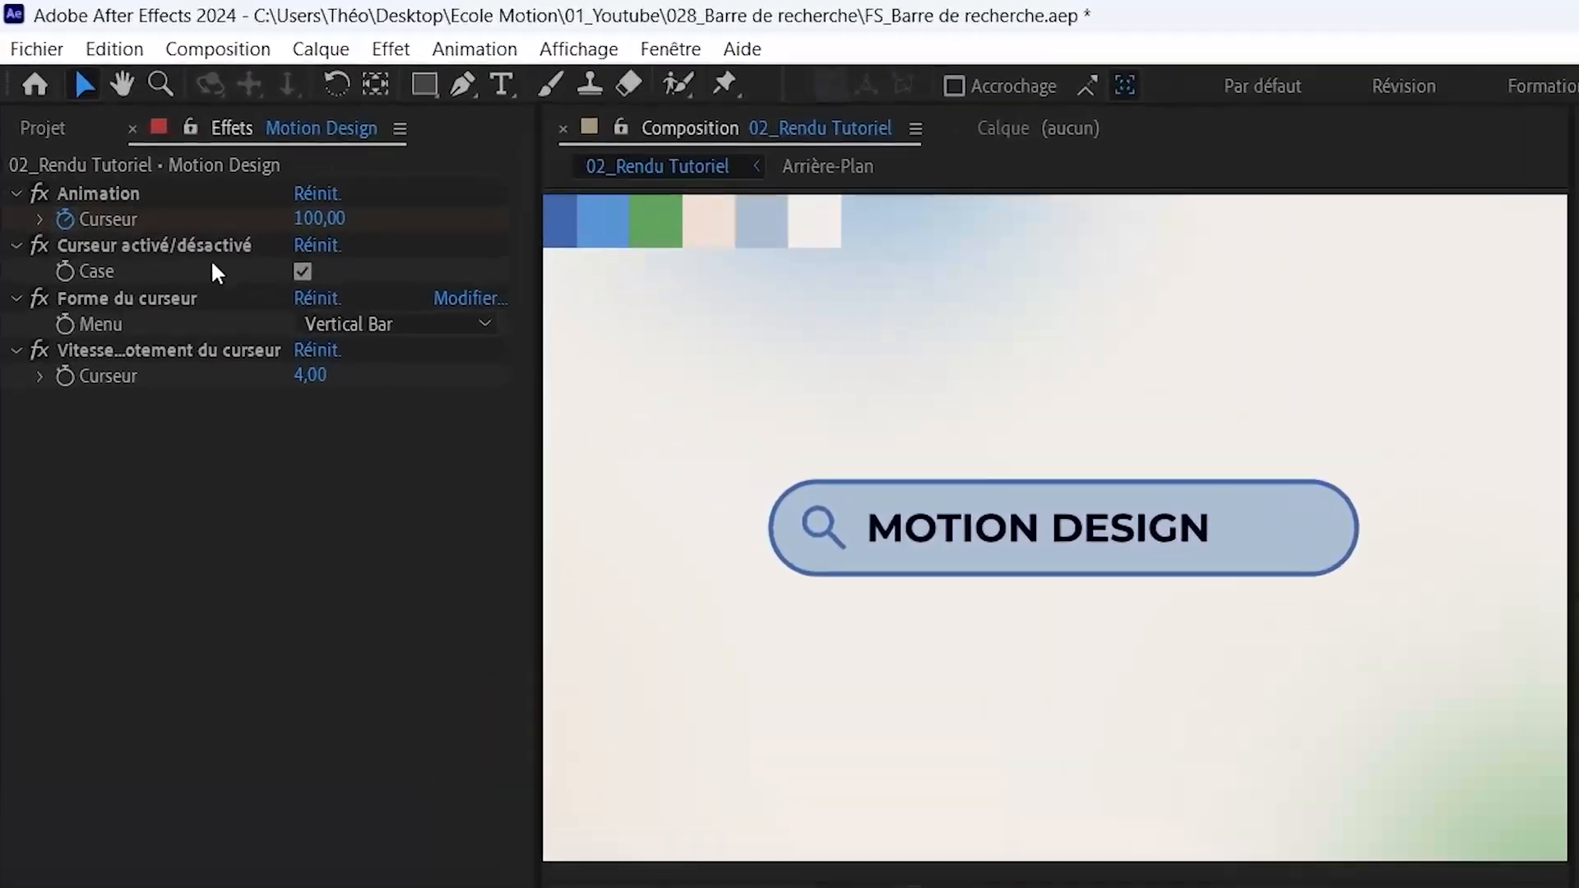
# Step: Enable keyframing for the Case option of Curseur activé/désactivé at 0:00:03:00, and reveal the text layer's keyframed properties
pyautogui.click(94, 244)
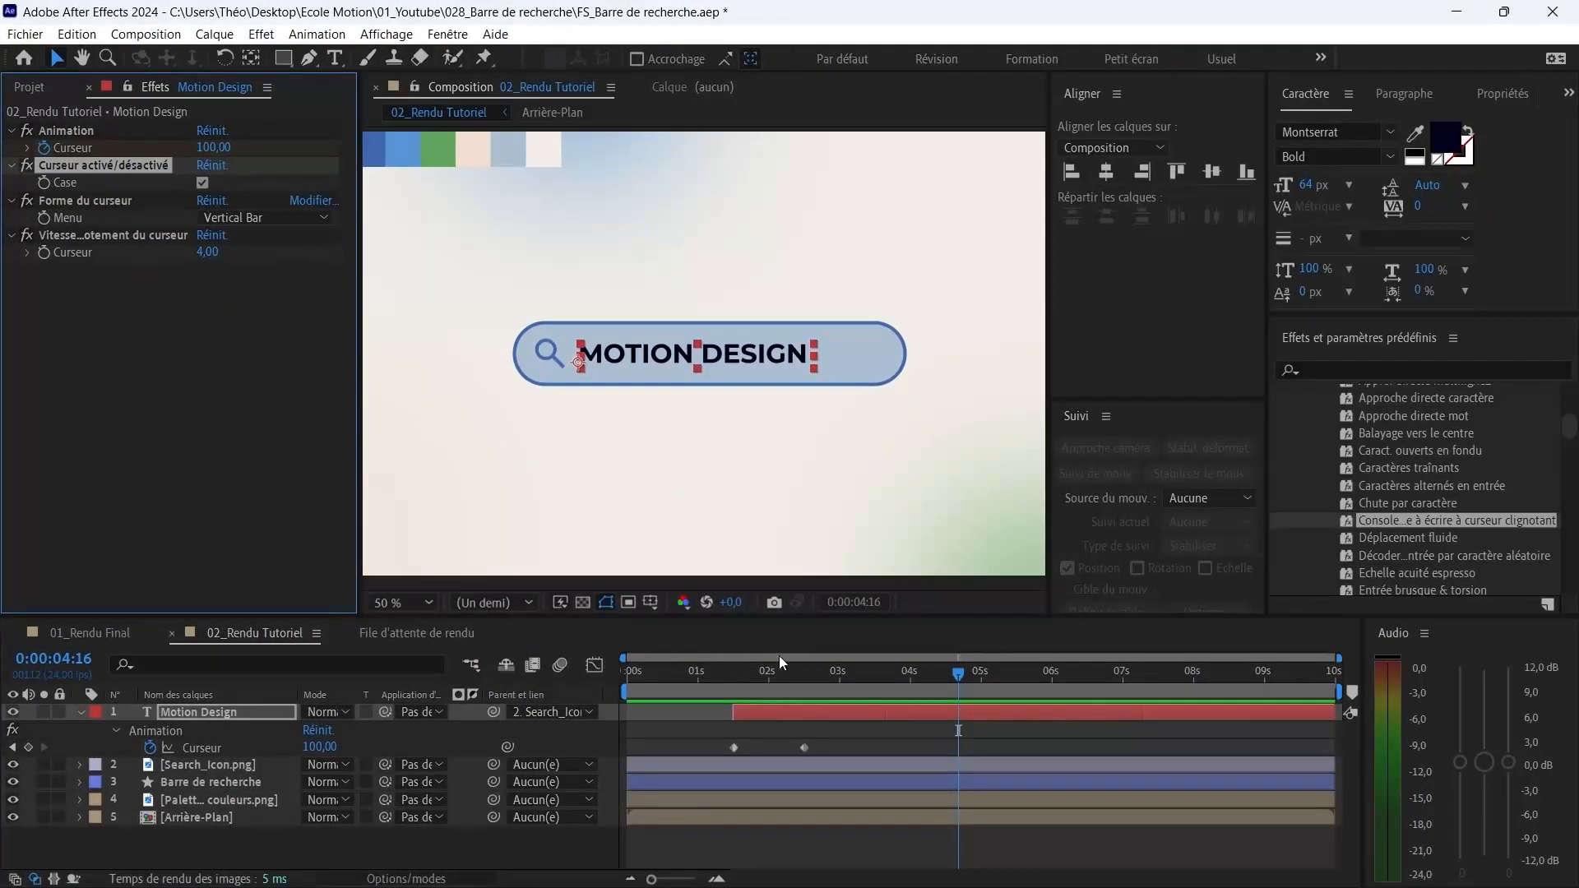
pyautogui.click(840, 683)
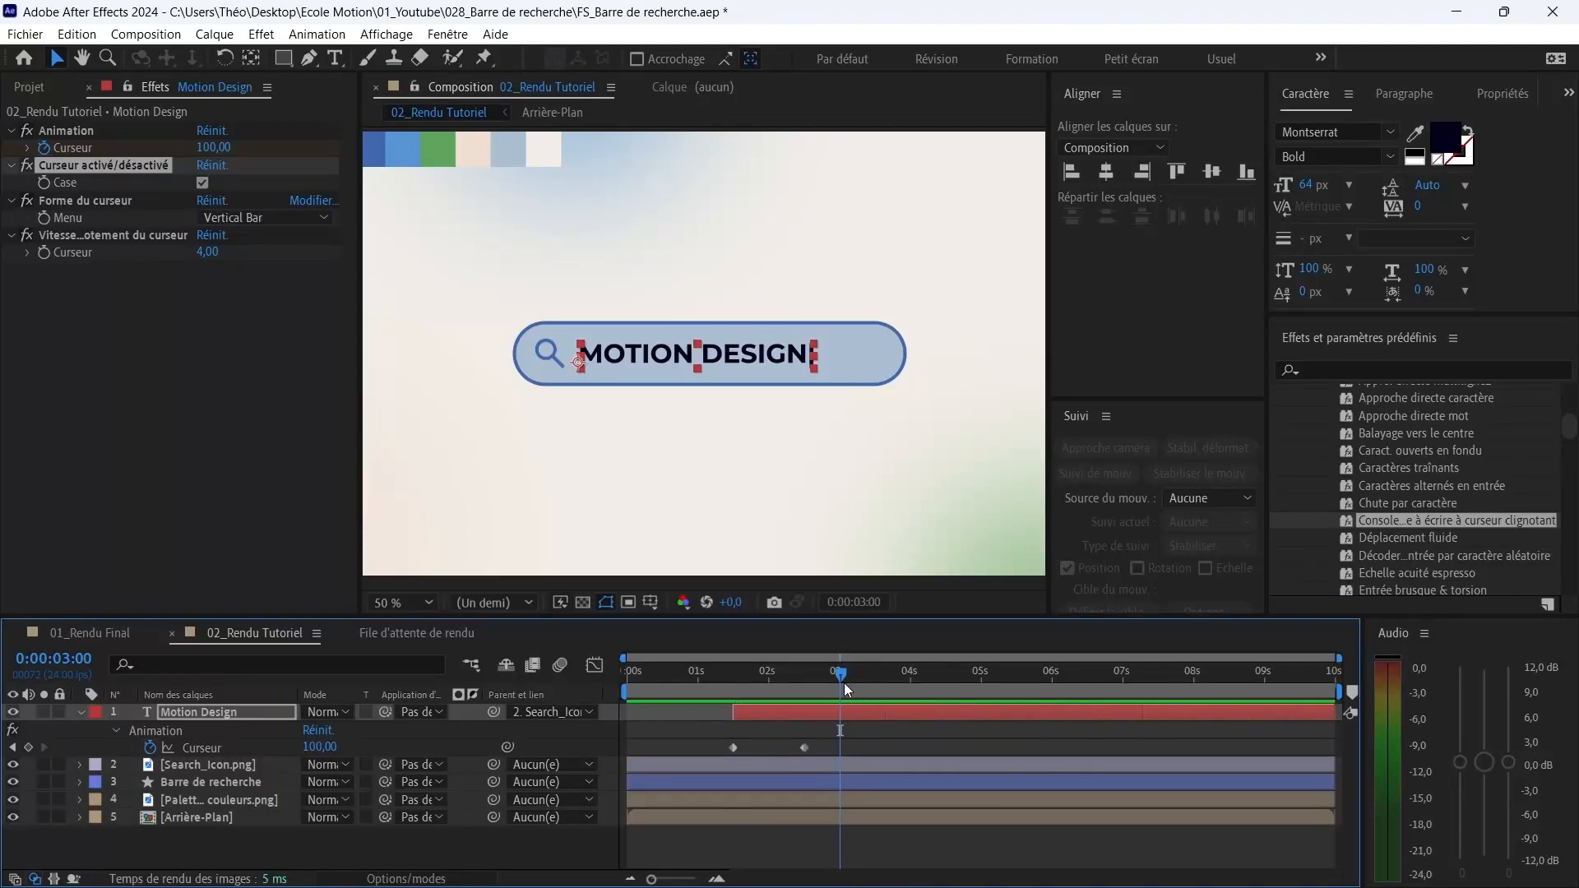
pyautogui.click(43, 182)
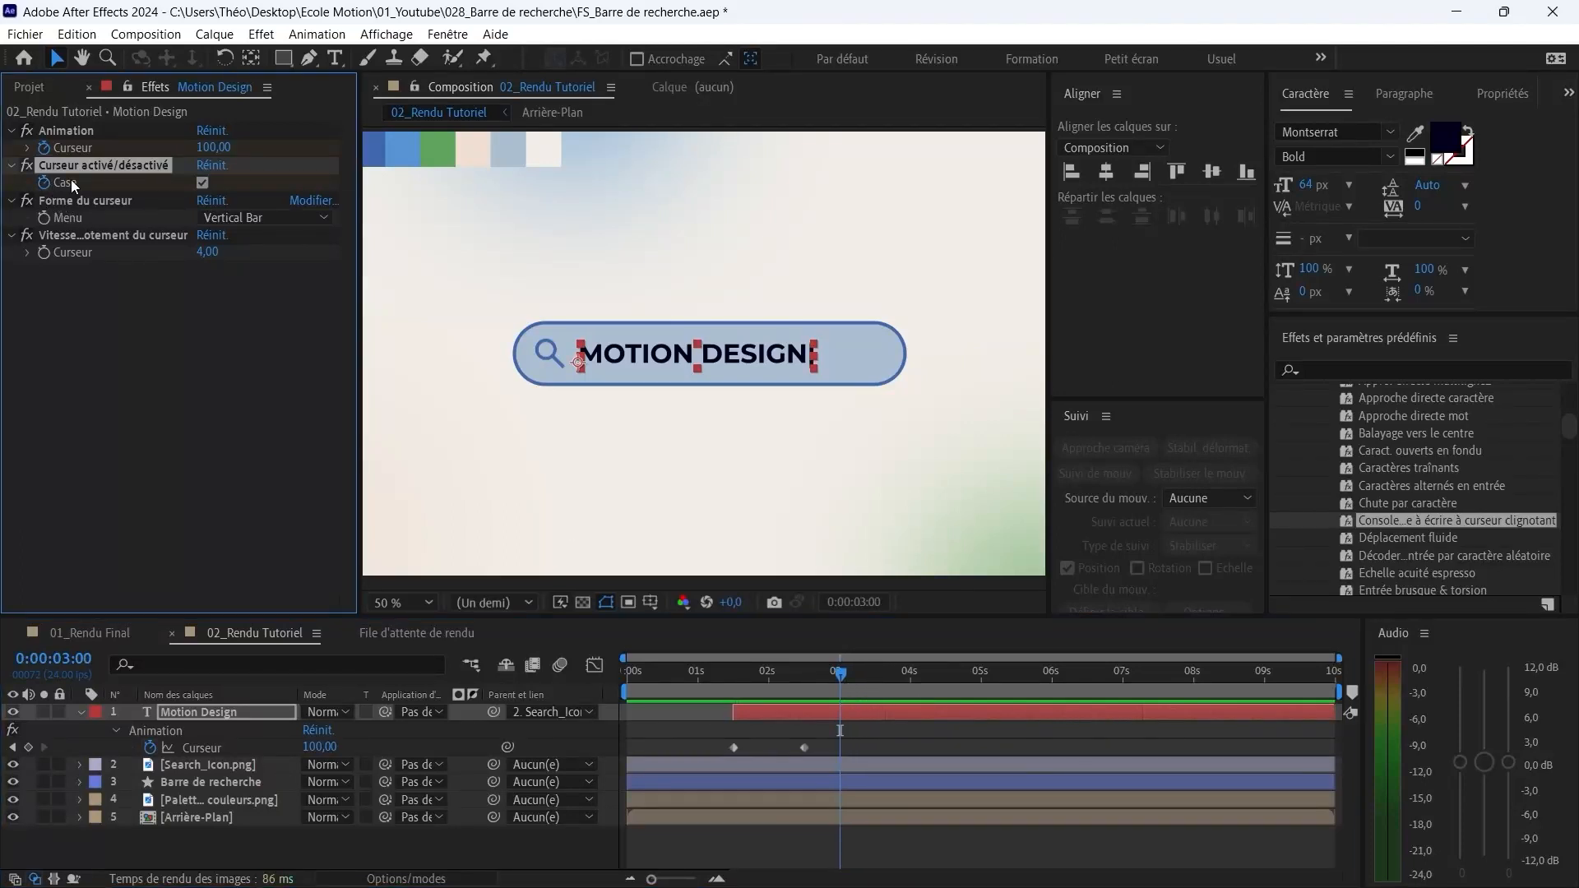
pyautogui.click(243, 711)
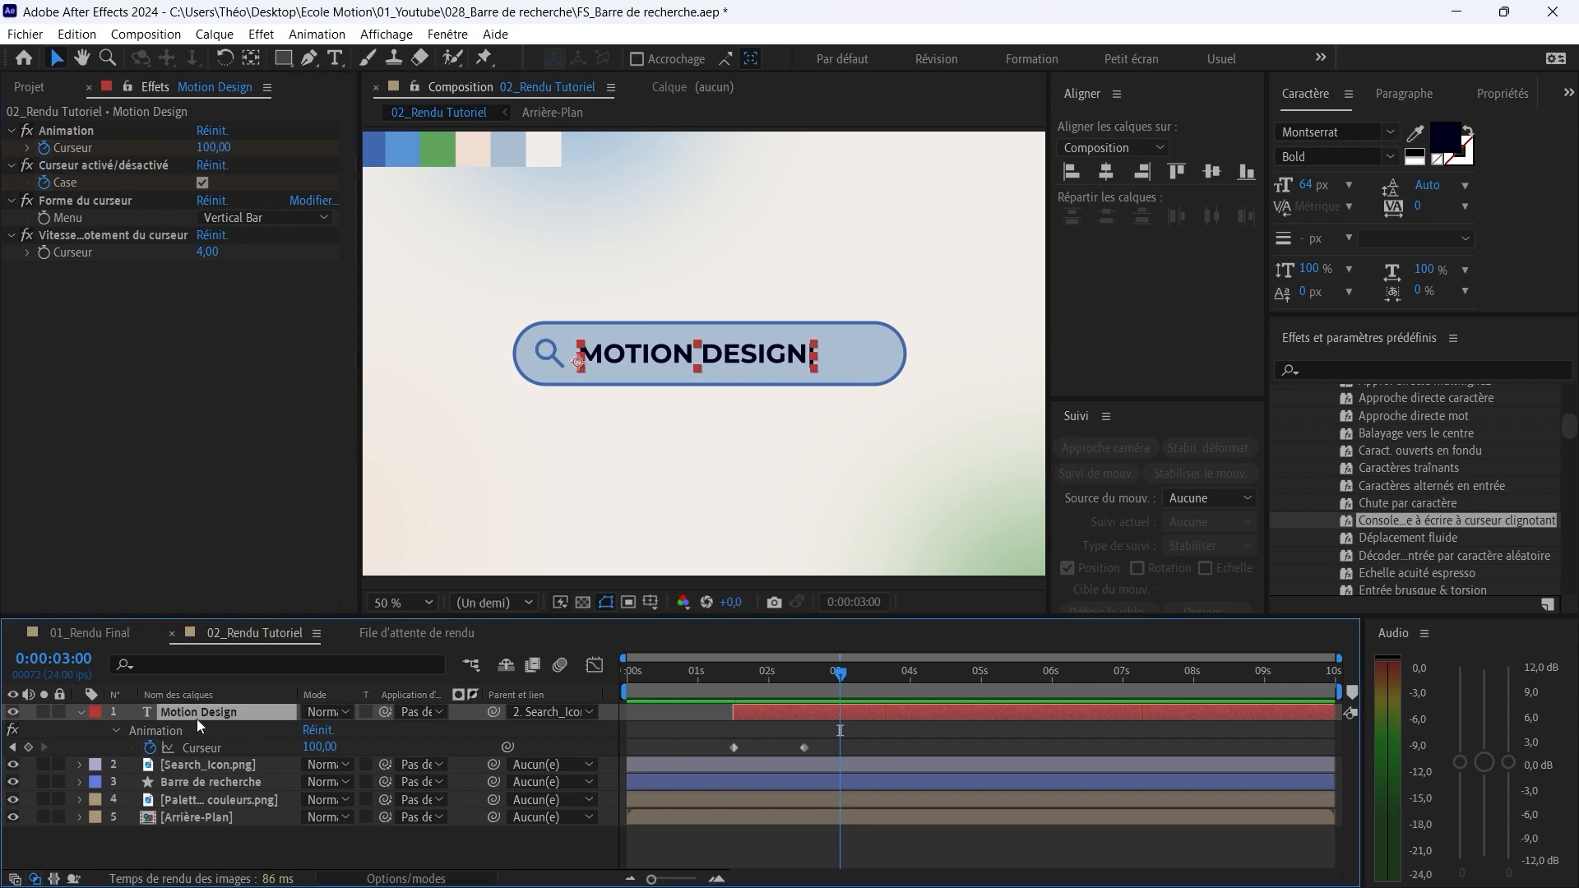
pyautogui.press('u')
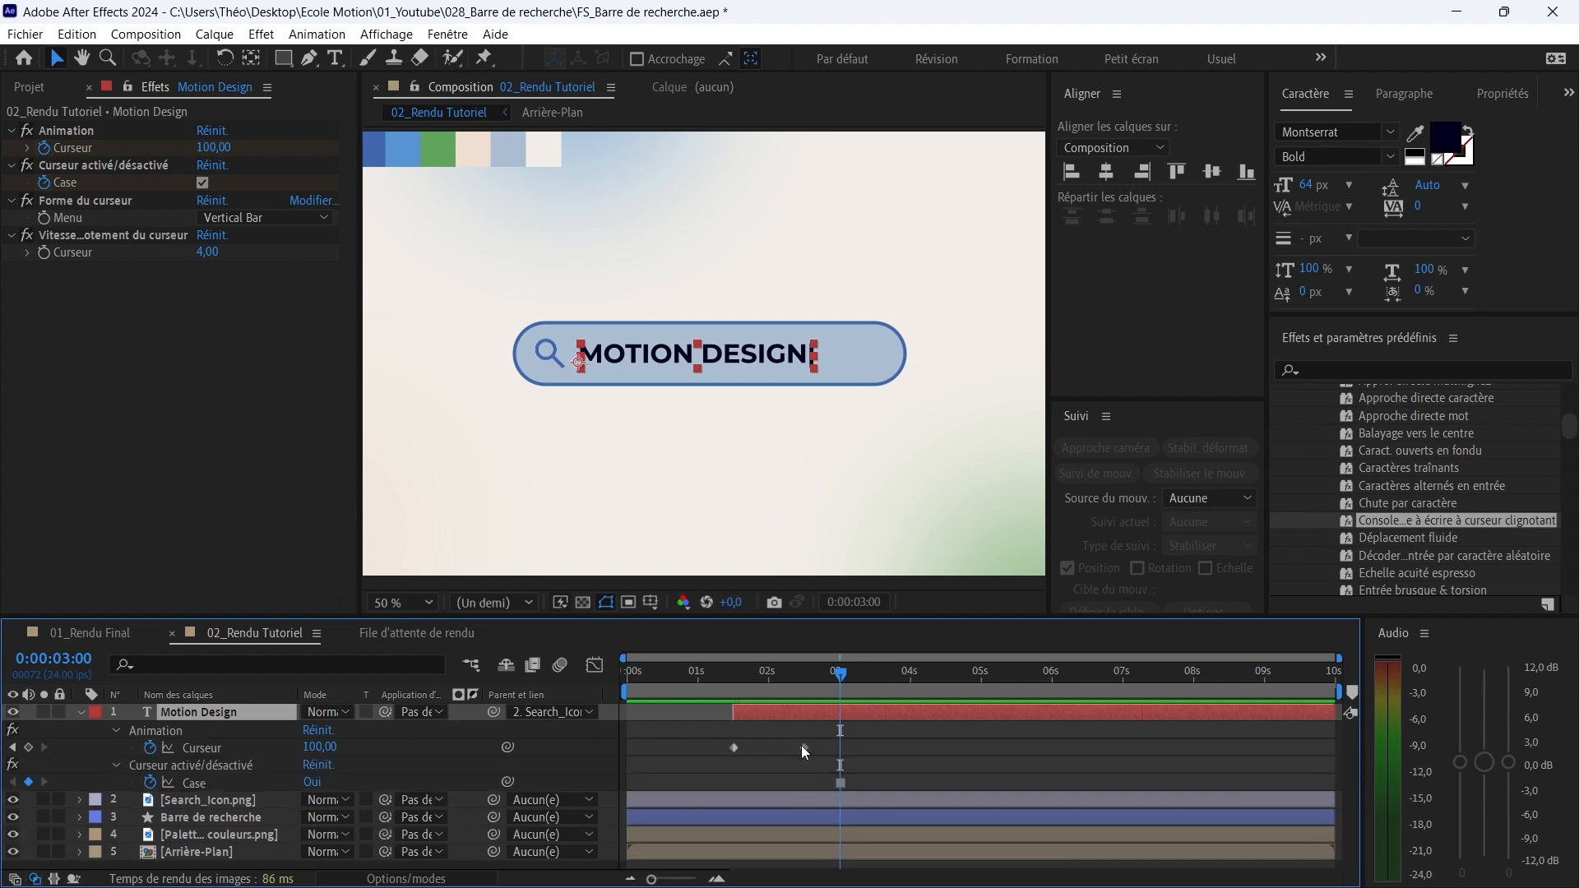
# Step: Toggle the Curseur activé/désactivé Case option at 0:00:03:12 to add a second keyframe, and preview from 0:00:00:15
pyautogui.moveTo(867, 763); pyautogui.dragTo(820, 788)
pyautogui.moveTo(885, 687); pyautogui.dragTo(875, 692)
pyautogui.click(905, 757)
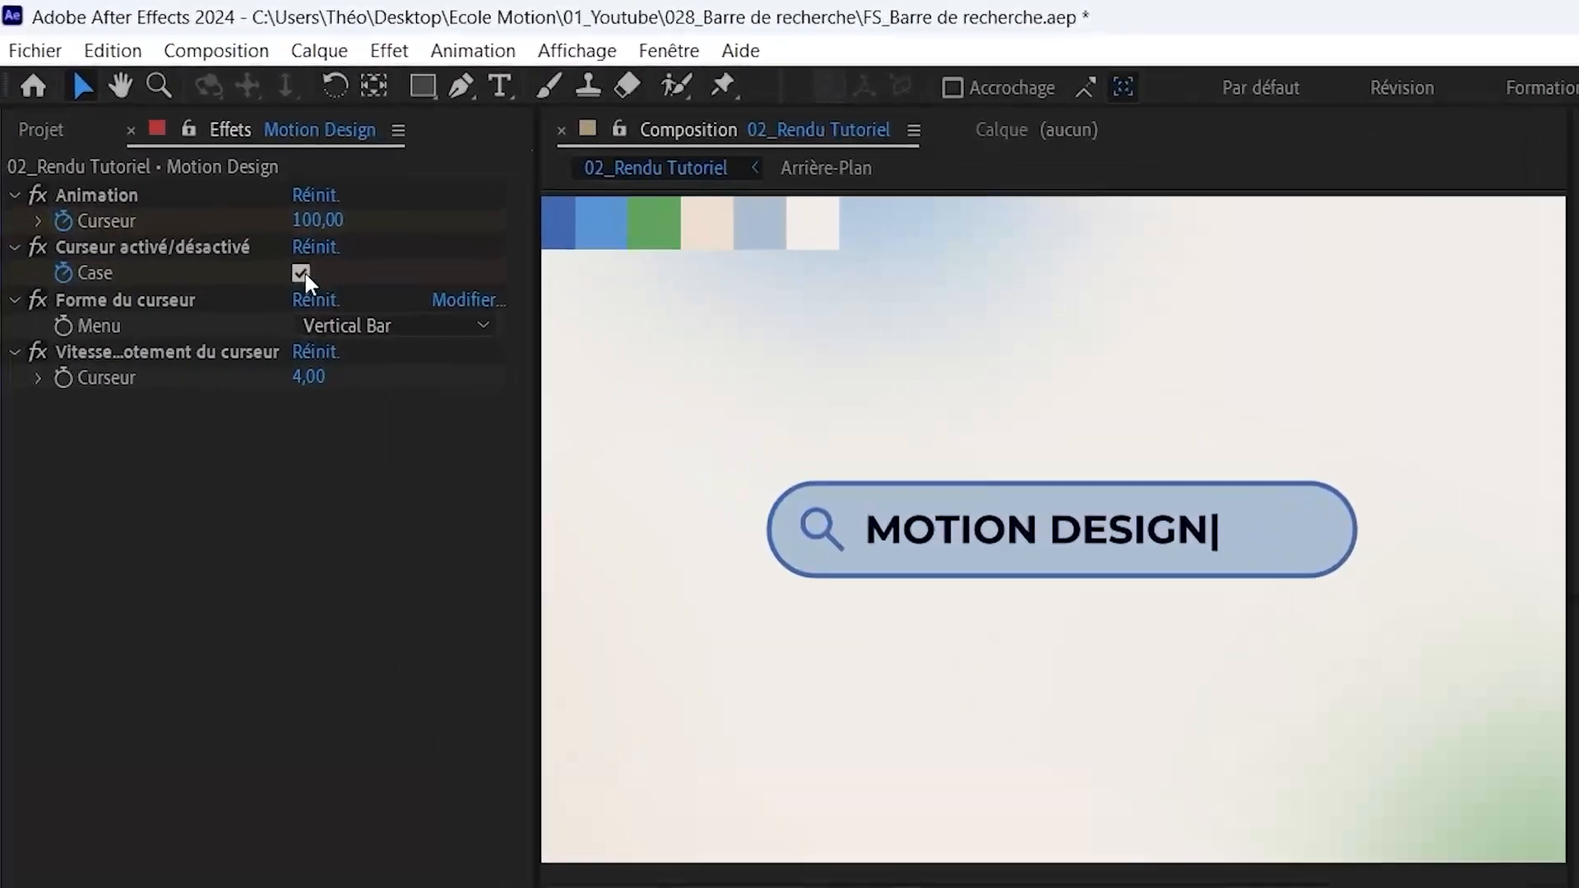
pyautogui.click(267, 242)
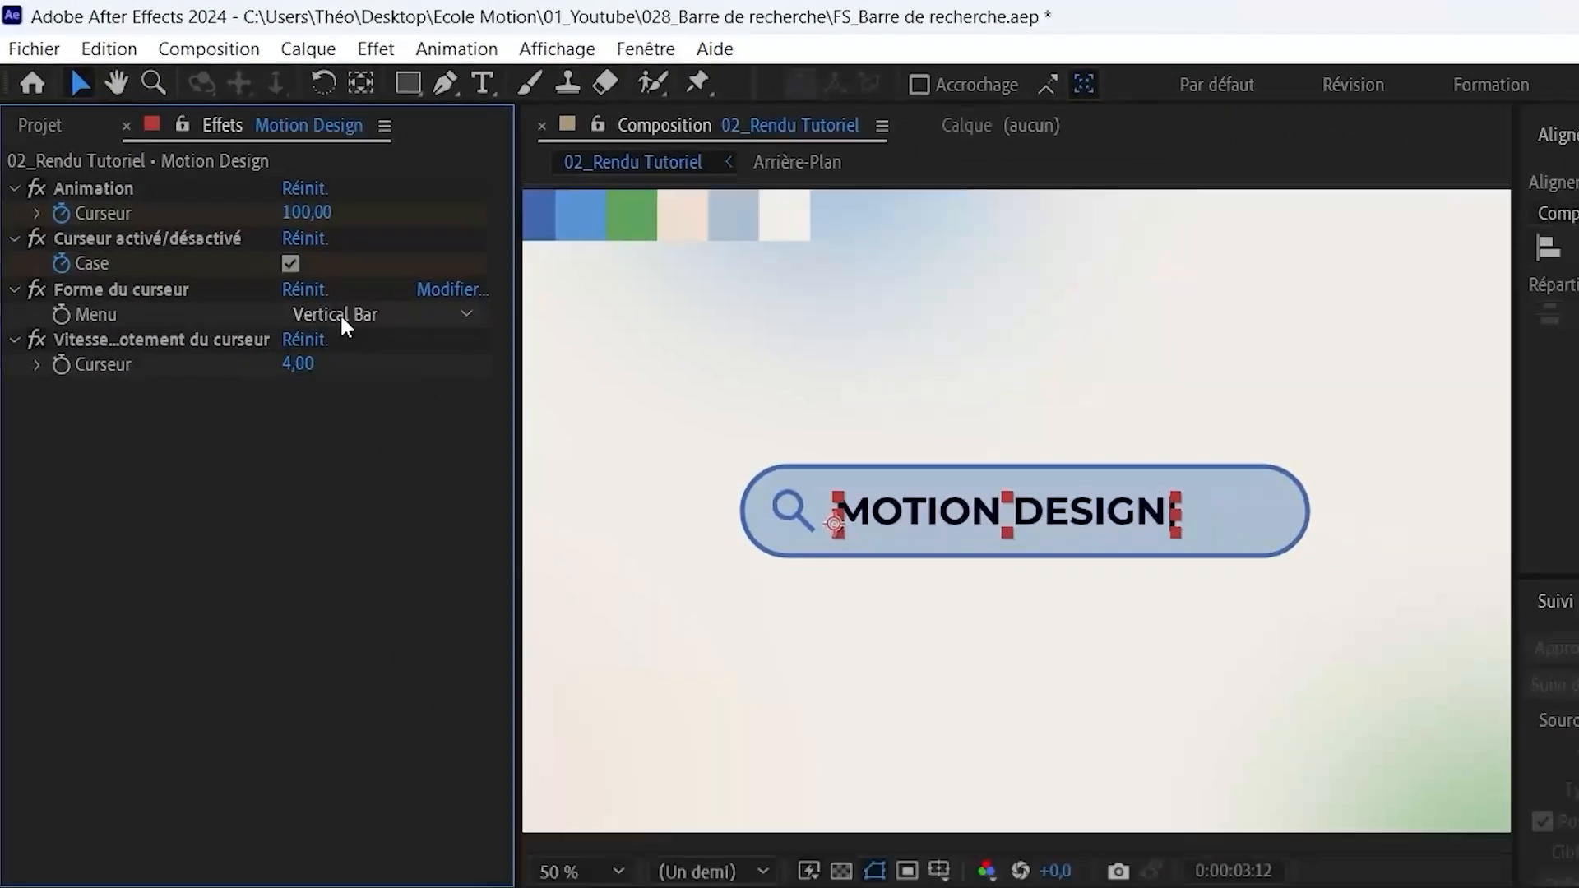
pyautogui.moveTo(890, 765); pyautogui.dragTo(744, 759)
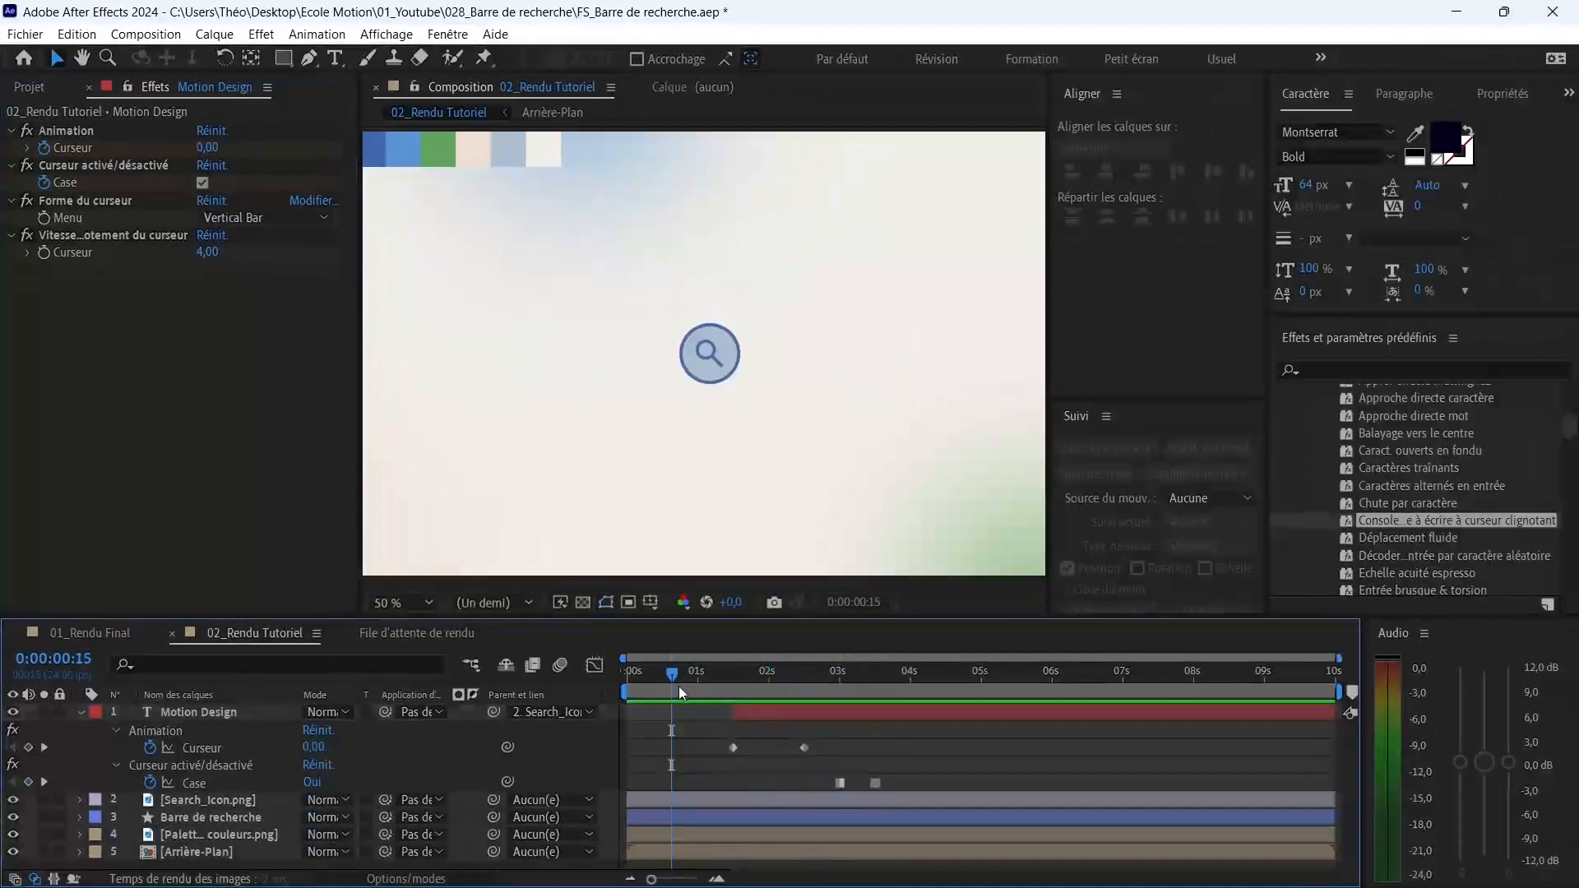
pyautogui.press('space')
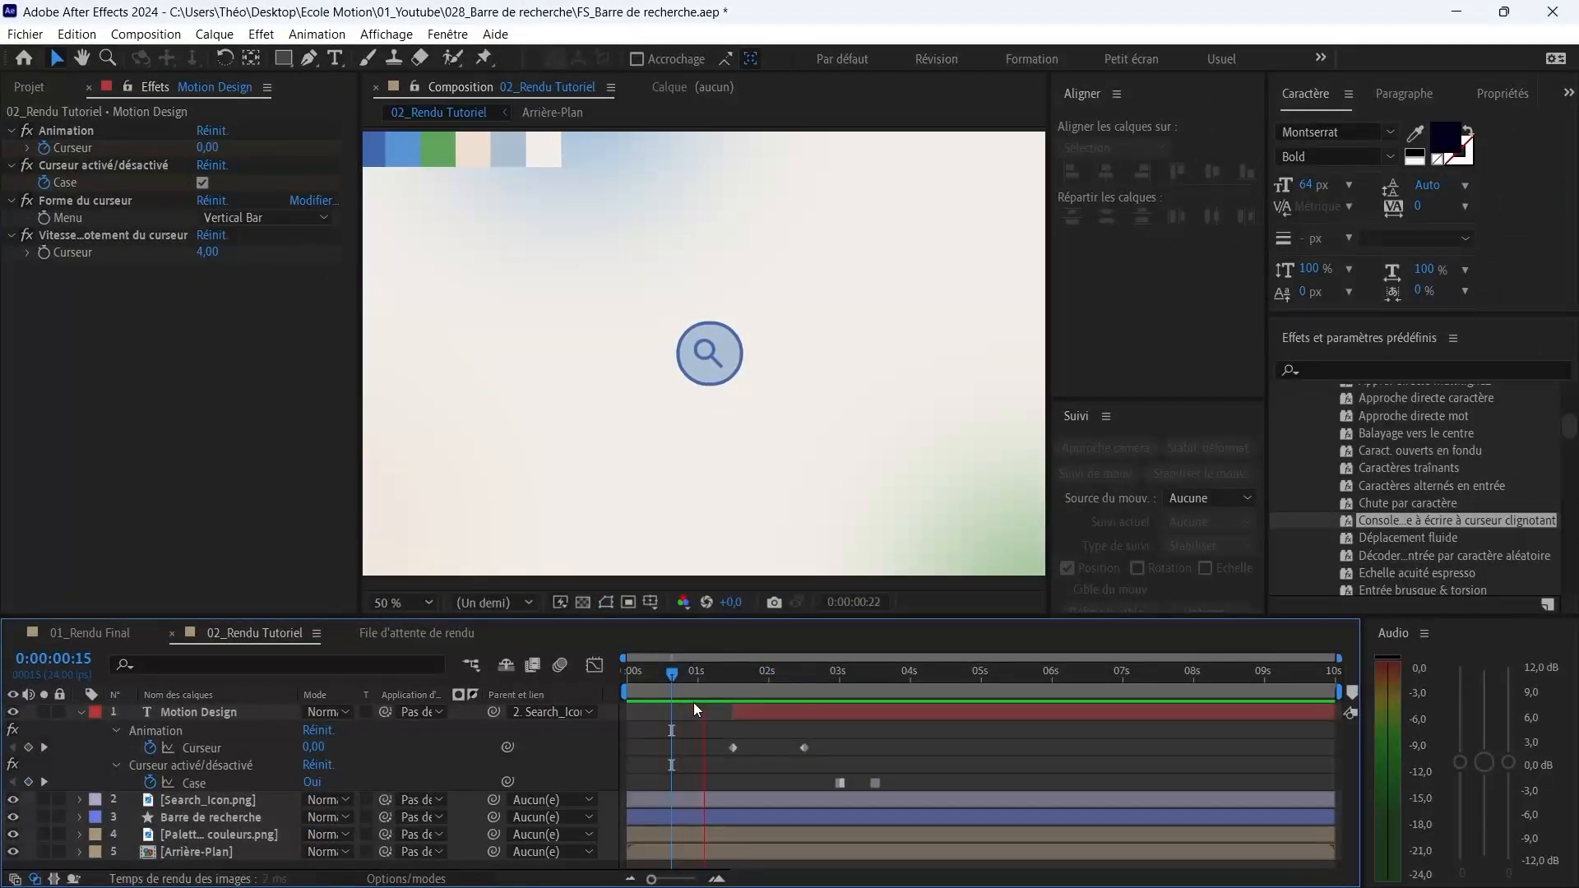